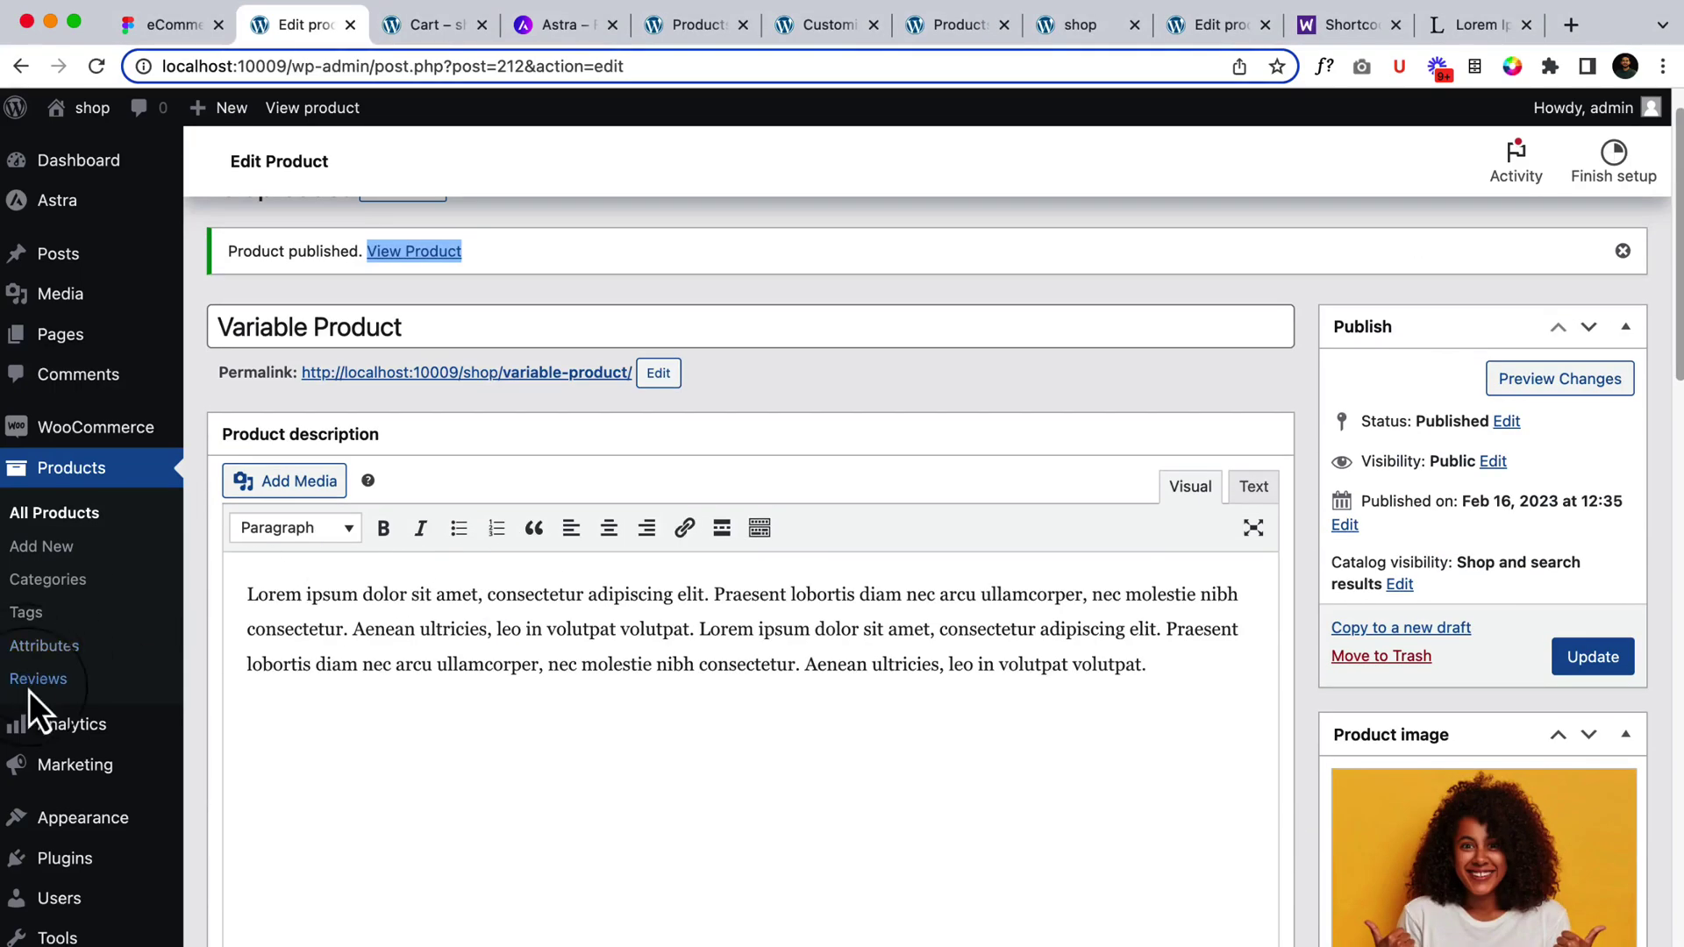
# Leave the Variable Product editor and return to the All Products list
pyautogui.scroll(-10, 158, 783)
pyautogui.click(85, 417)
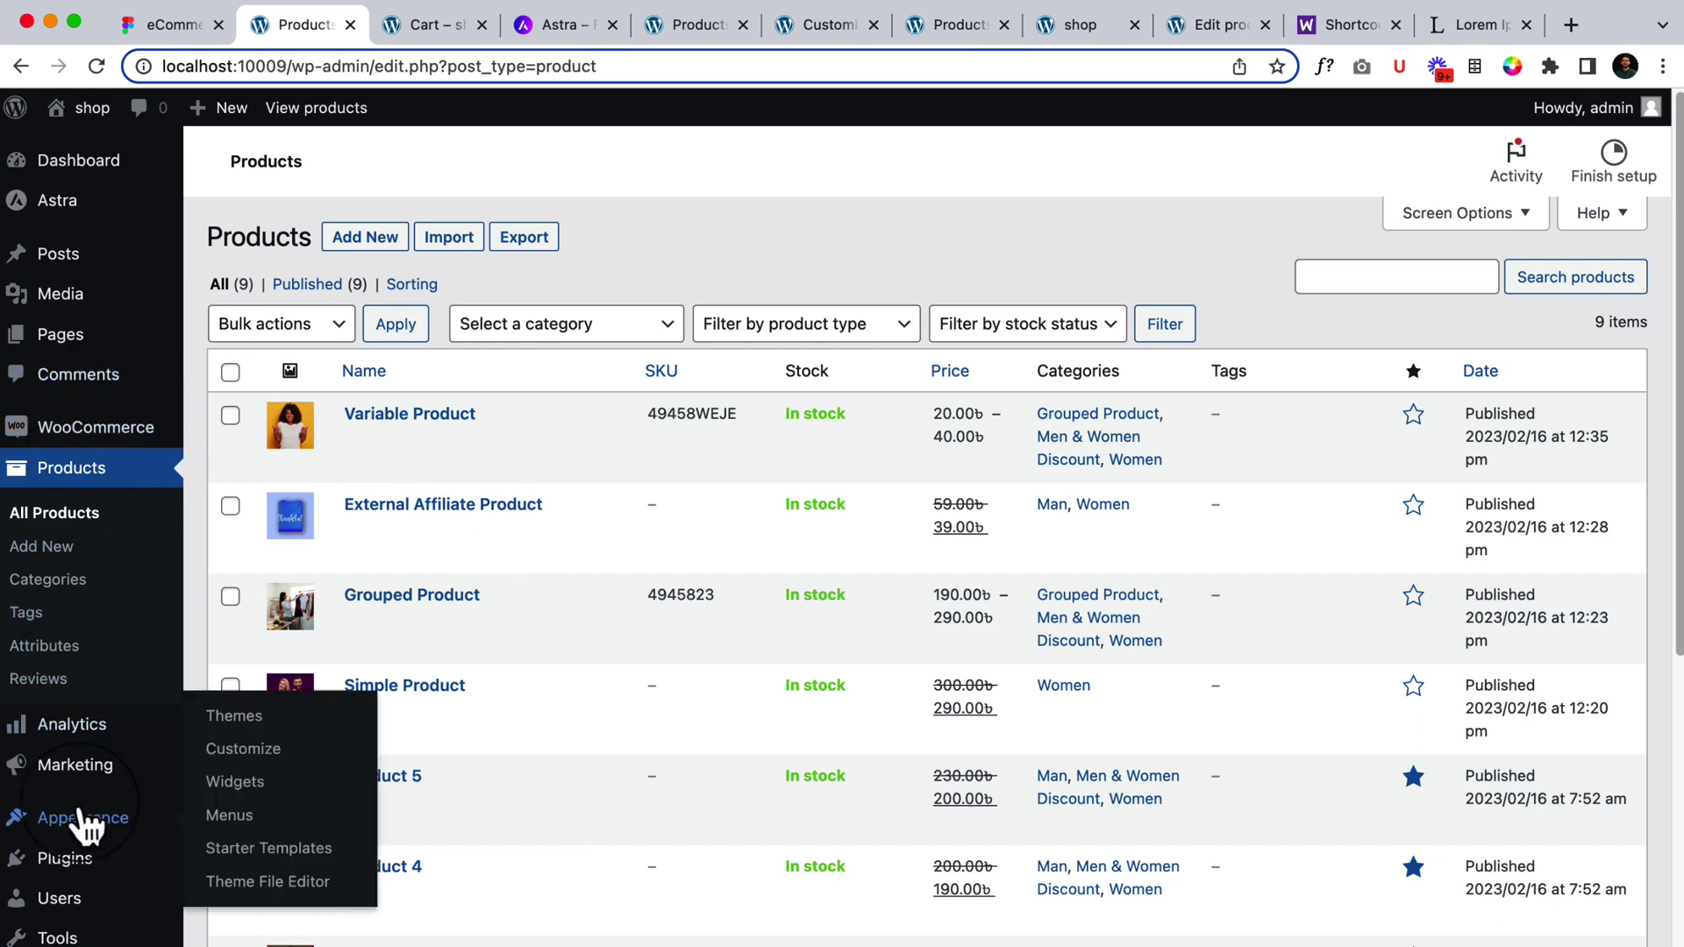
# In WooCommerce Settings, change the currency to United States (US) dollar and save
pyautogui.moveTo(35, 447)
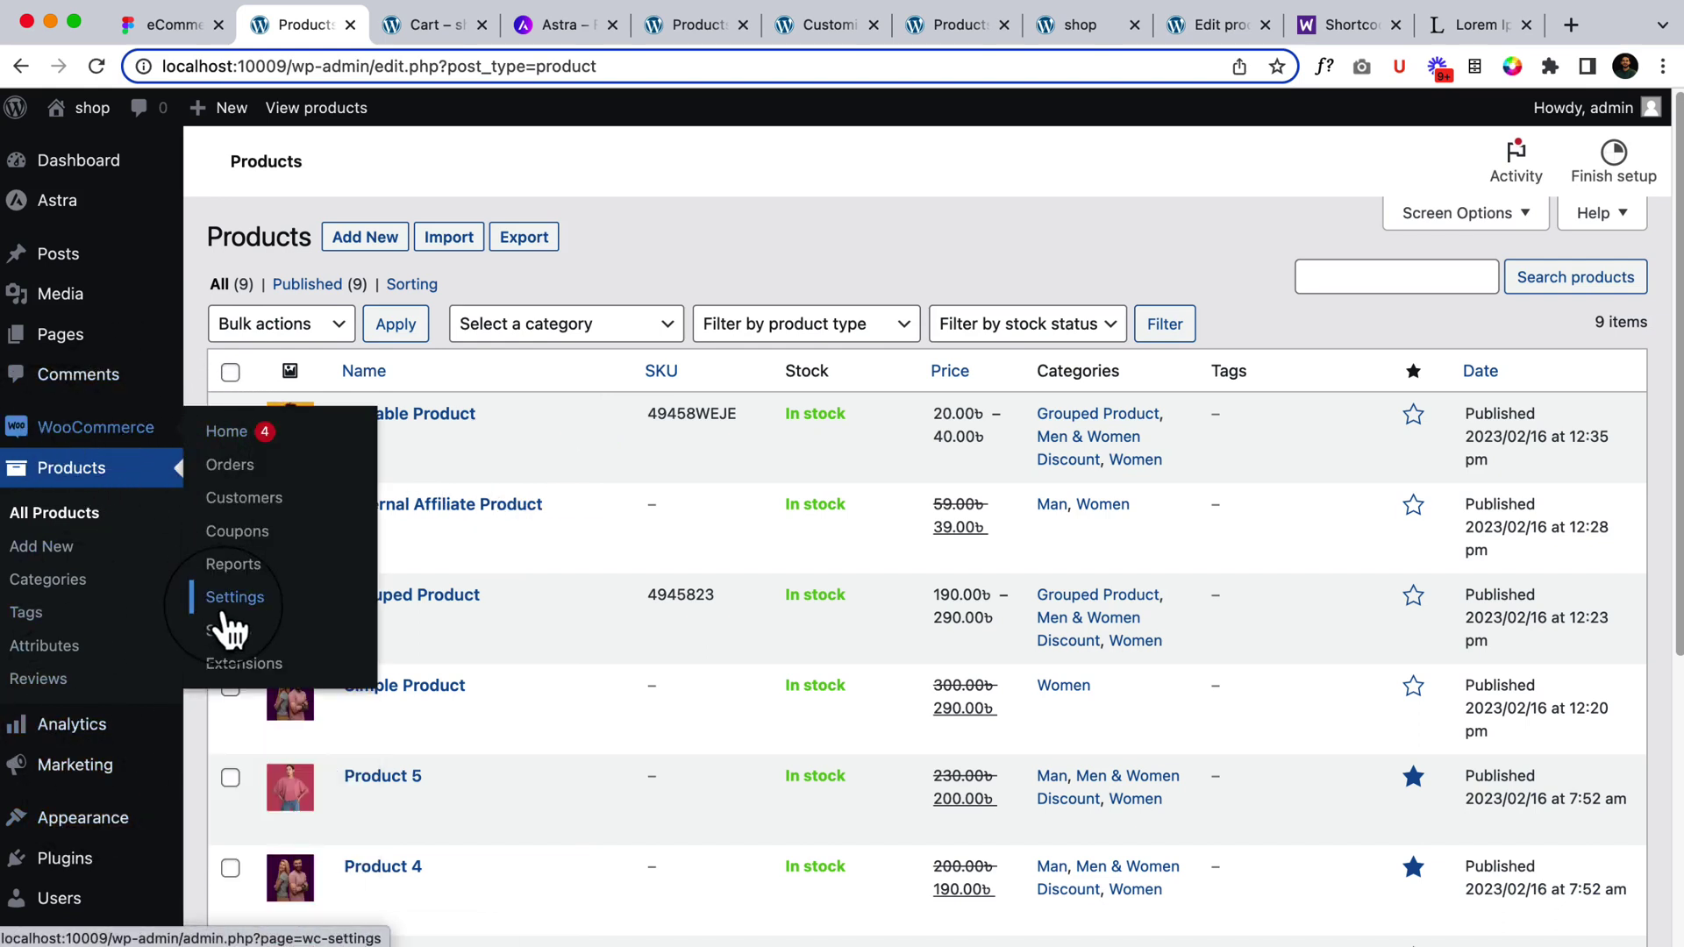
pyautogui.click(234, 600)
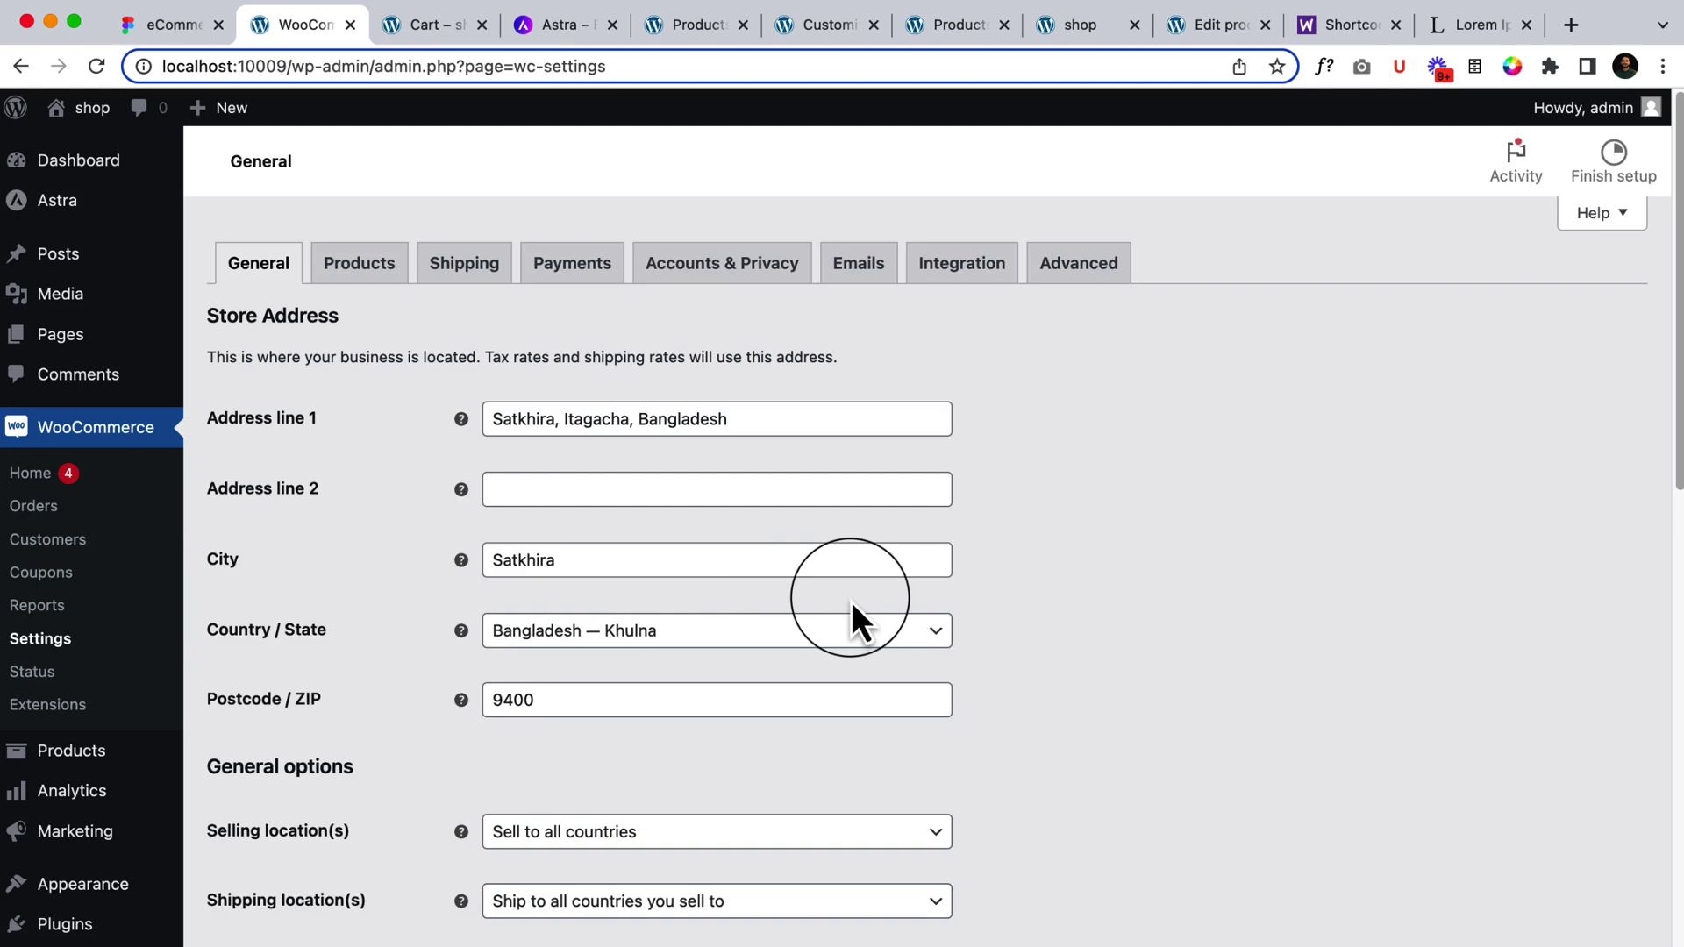
pyautogui.scroll(-10, 850, 601)
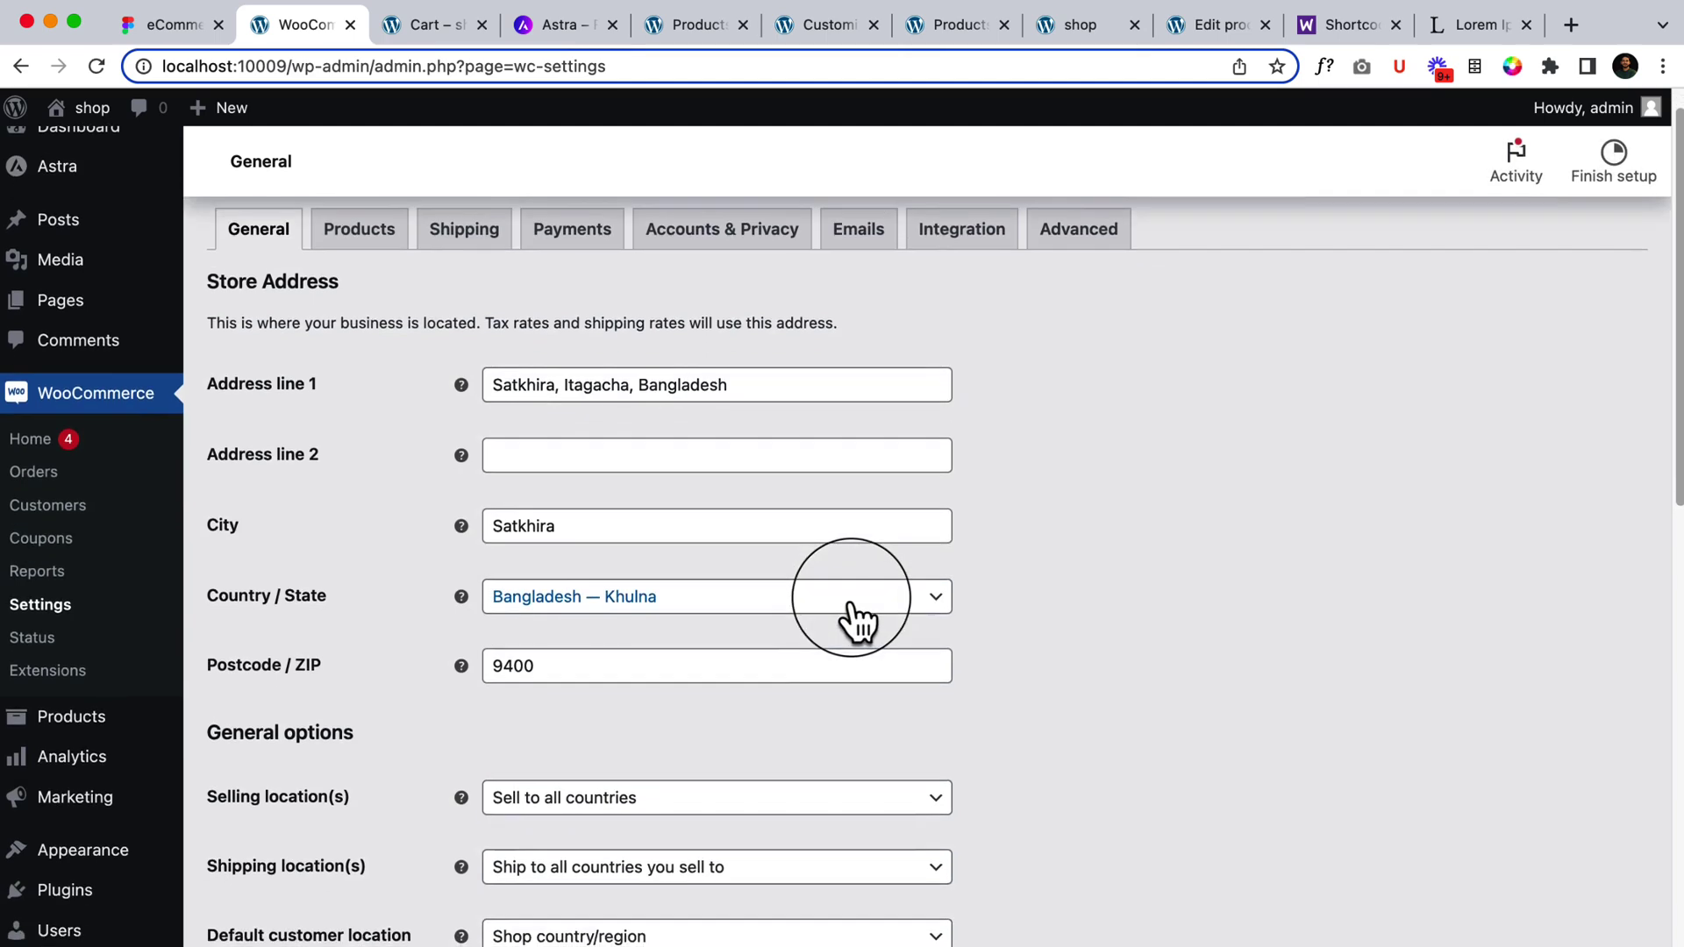
pyautogui.scroll(-2, 855, 620)
pyautogui.click(613, 473)
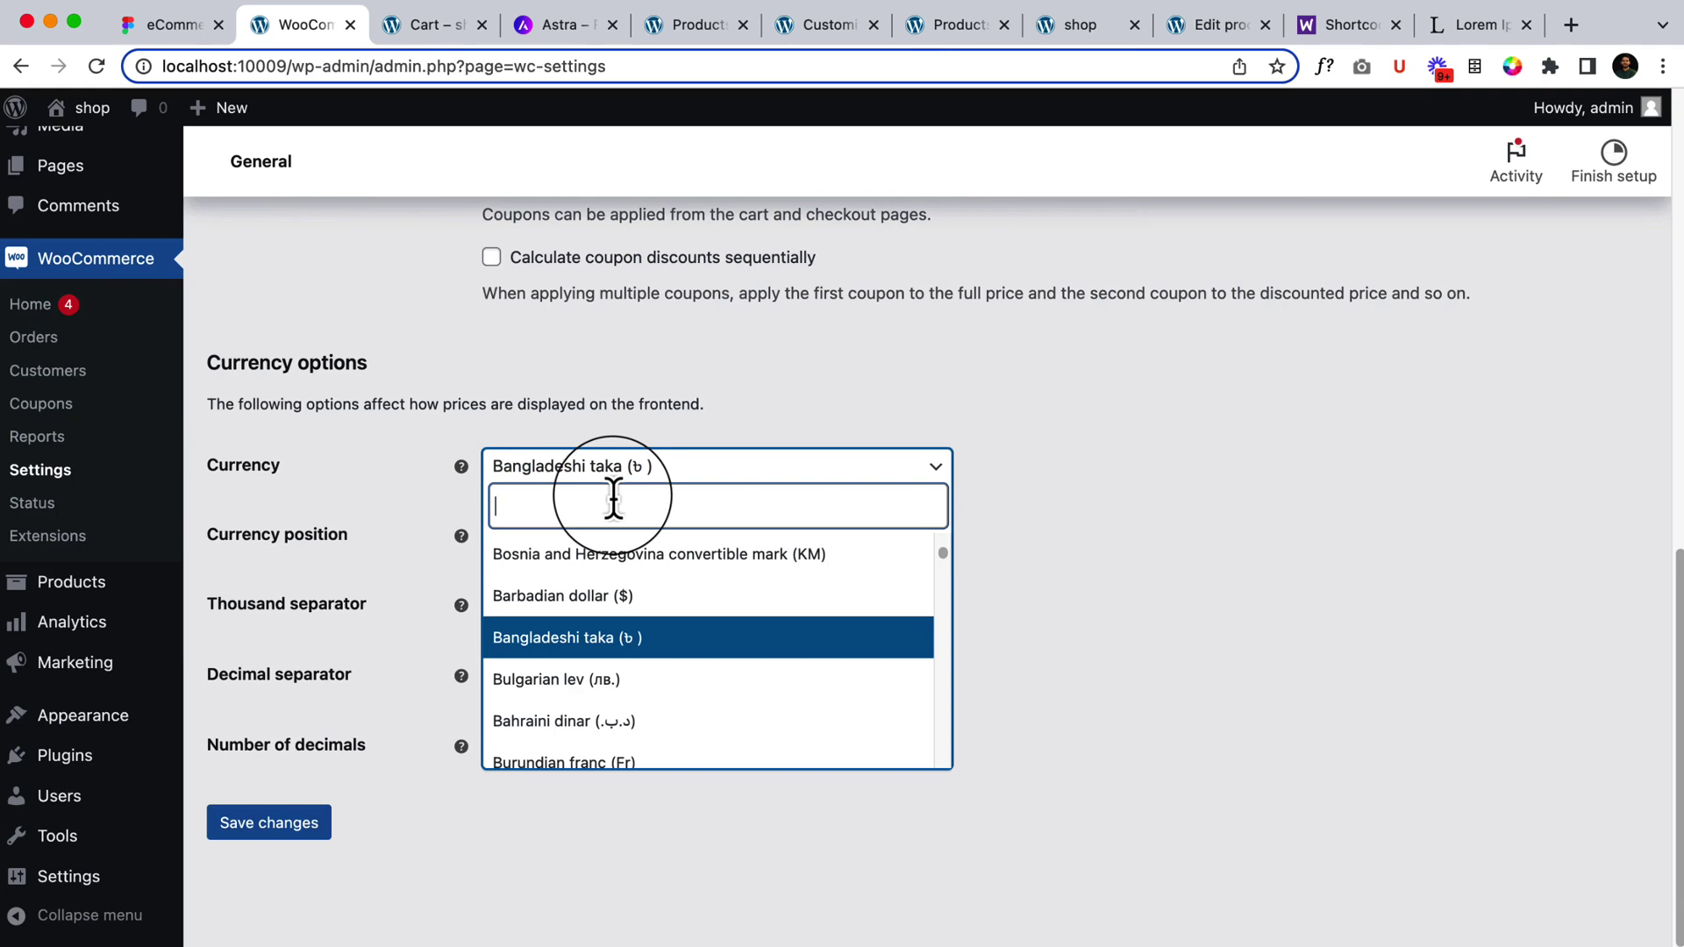
pyautogui.write('uni')
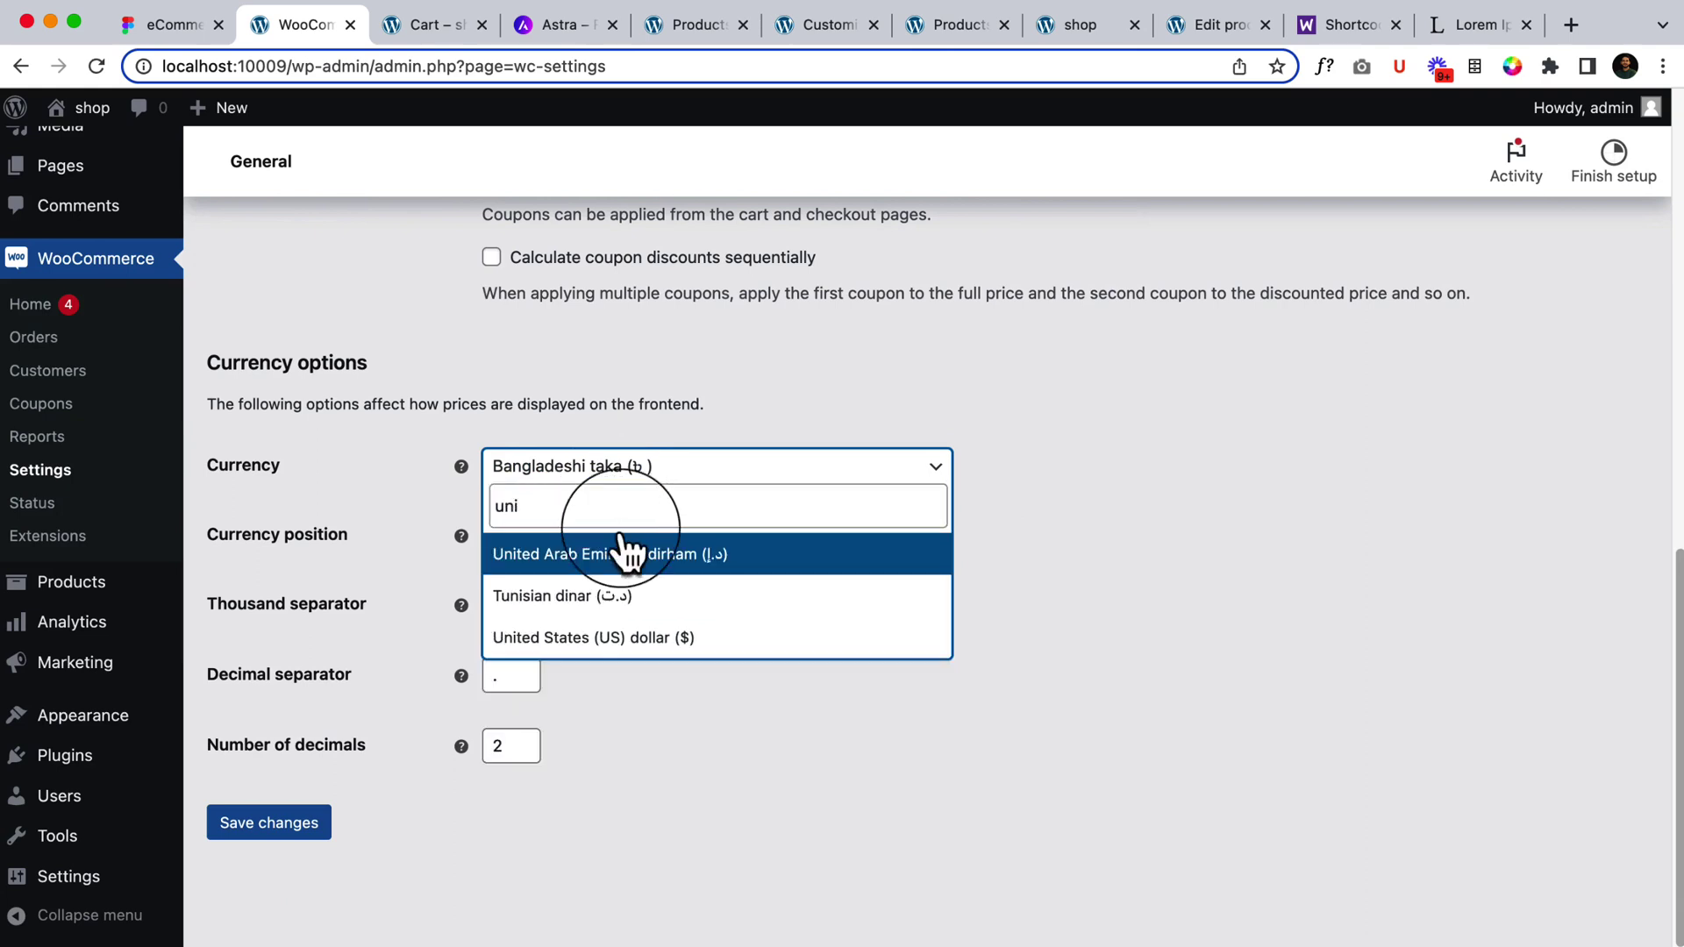
pyautogui.click(647, 638)
pyautogui.click(270, 826)
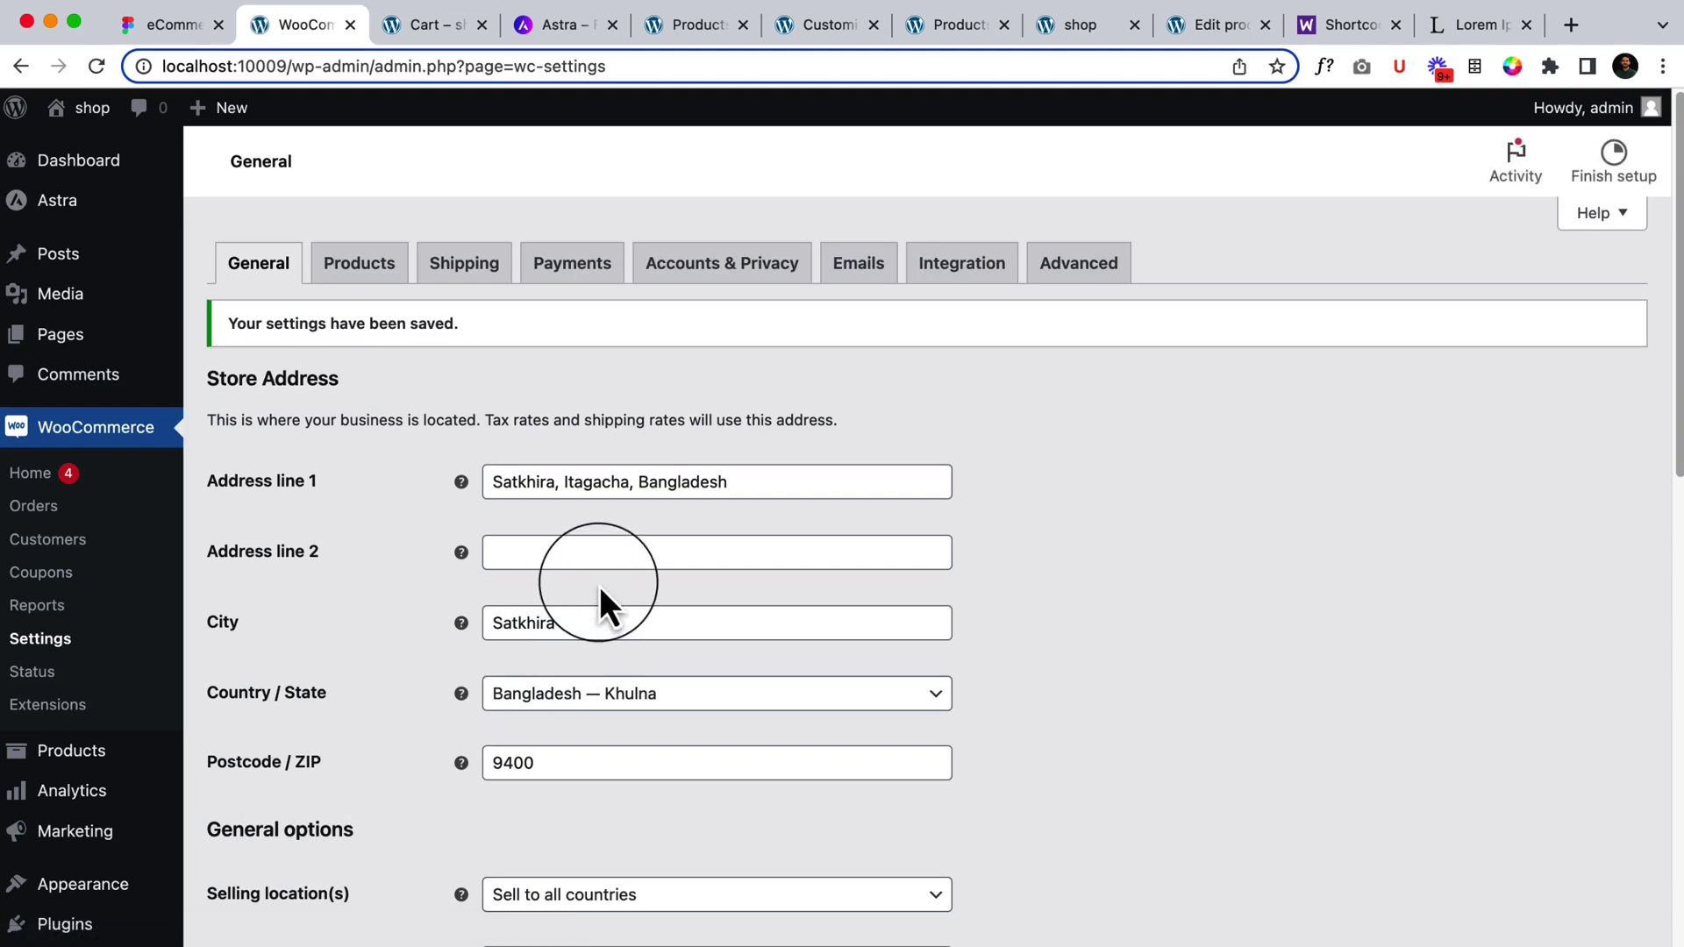
# Open Simple Product for editing from All Products and scroll down to its Product data panel
pyautogui.moveTo(72, 353)
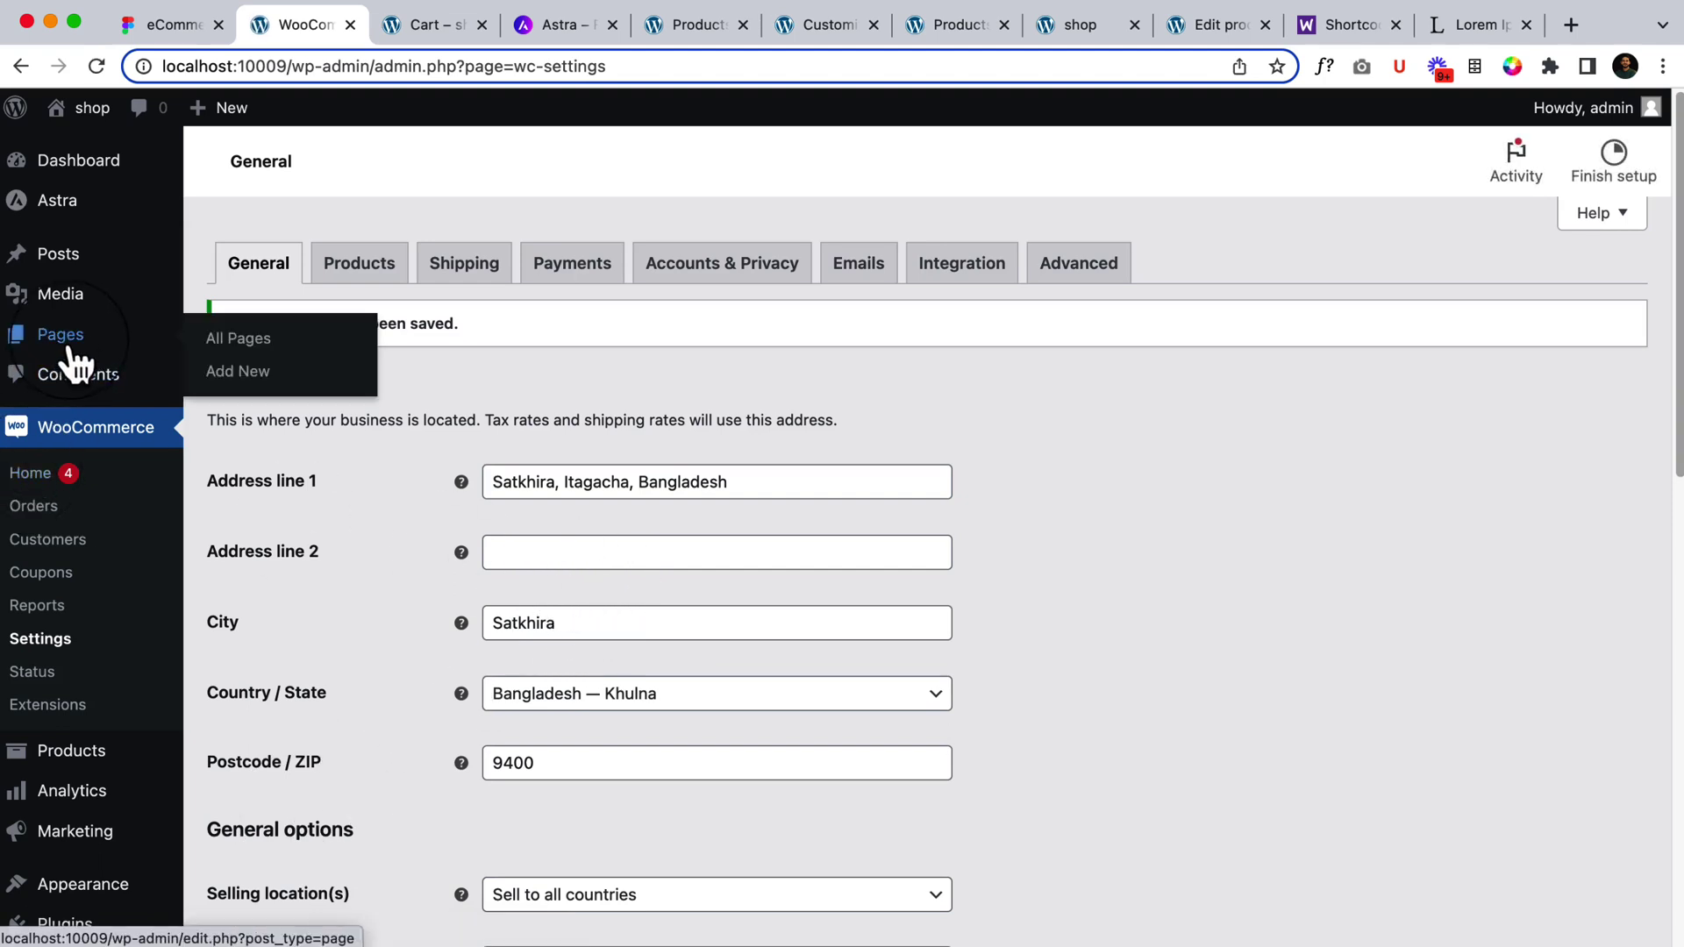
pyautogui.moveTo(77, 756)
pyautogui.click(261, 719)
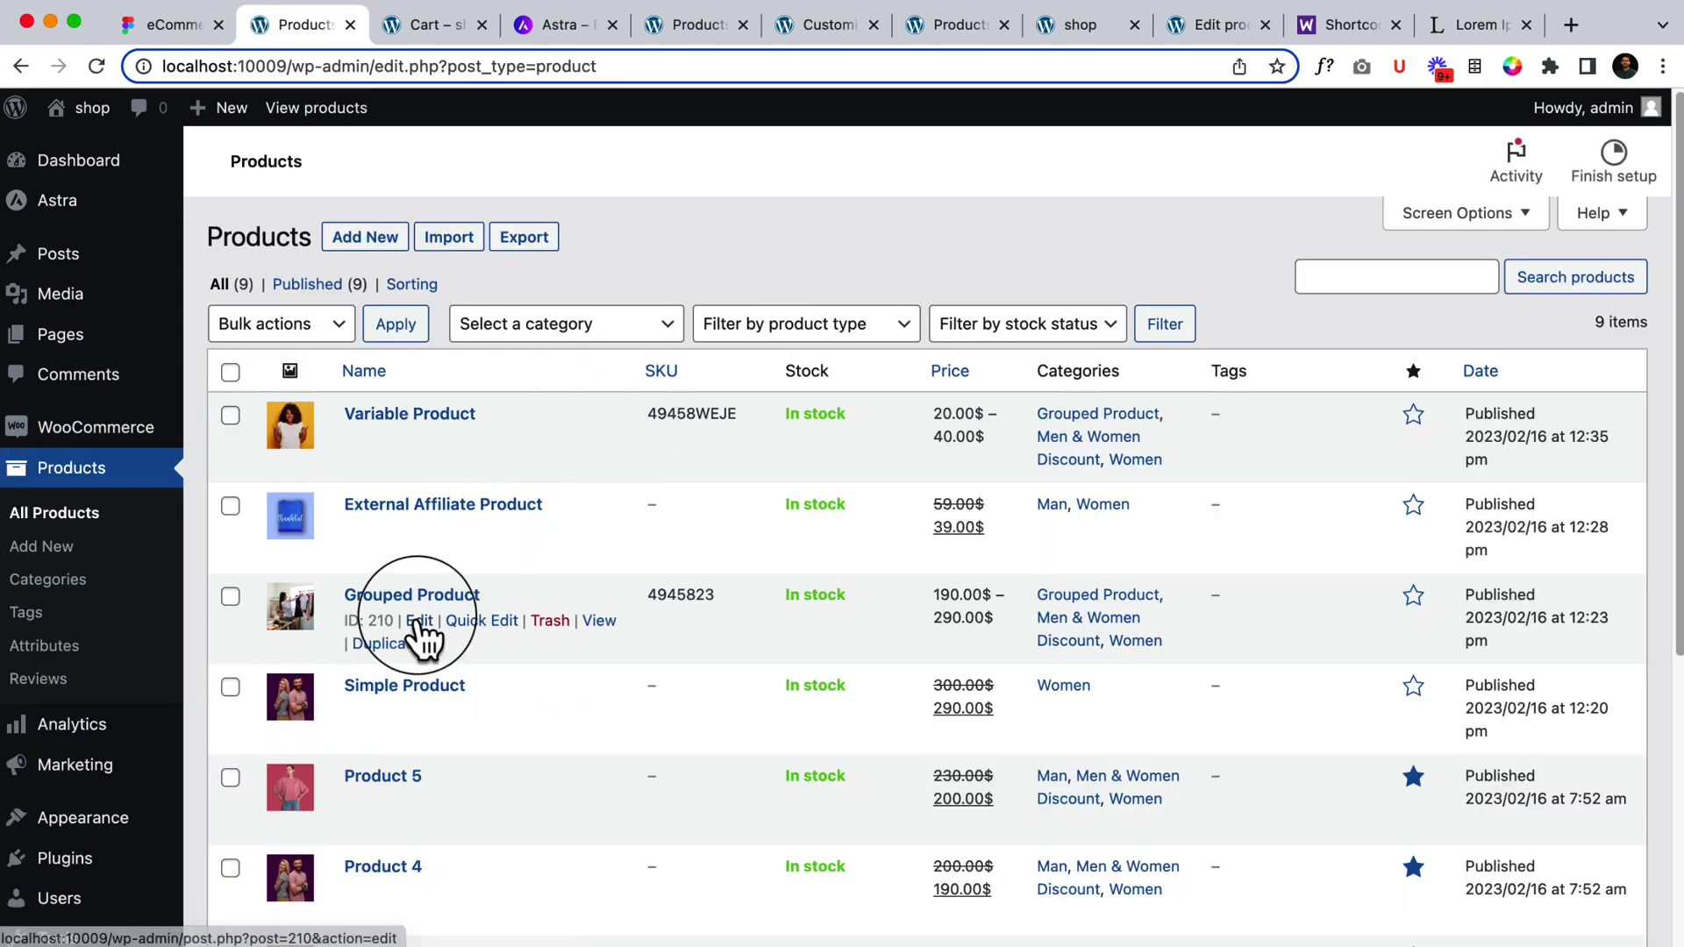
pyautogui.scroll(-3, 421, 638)
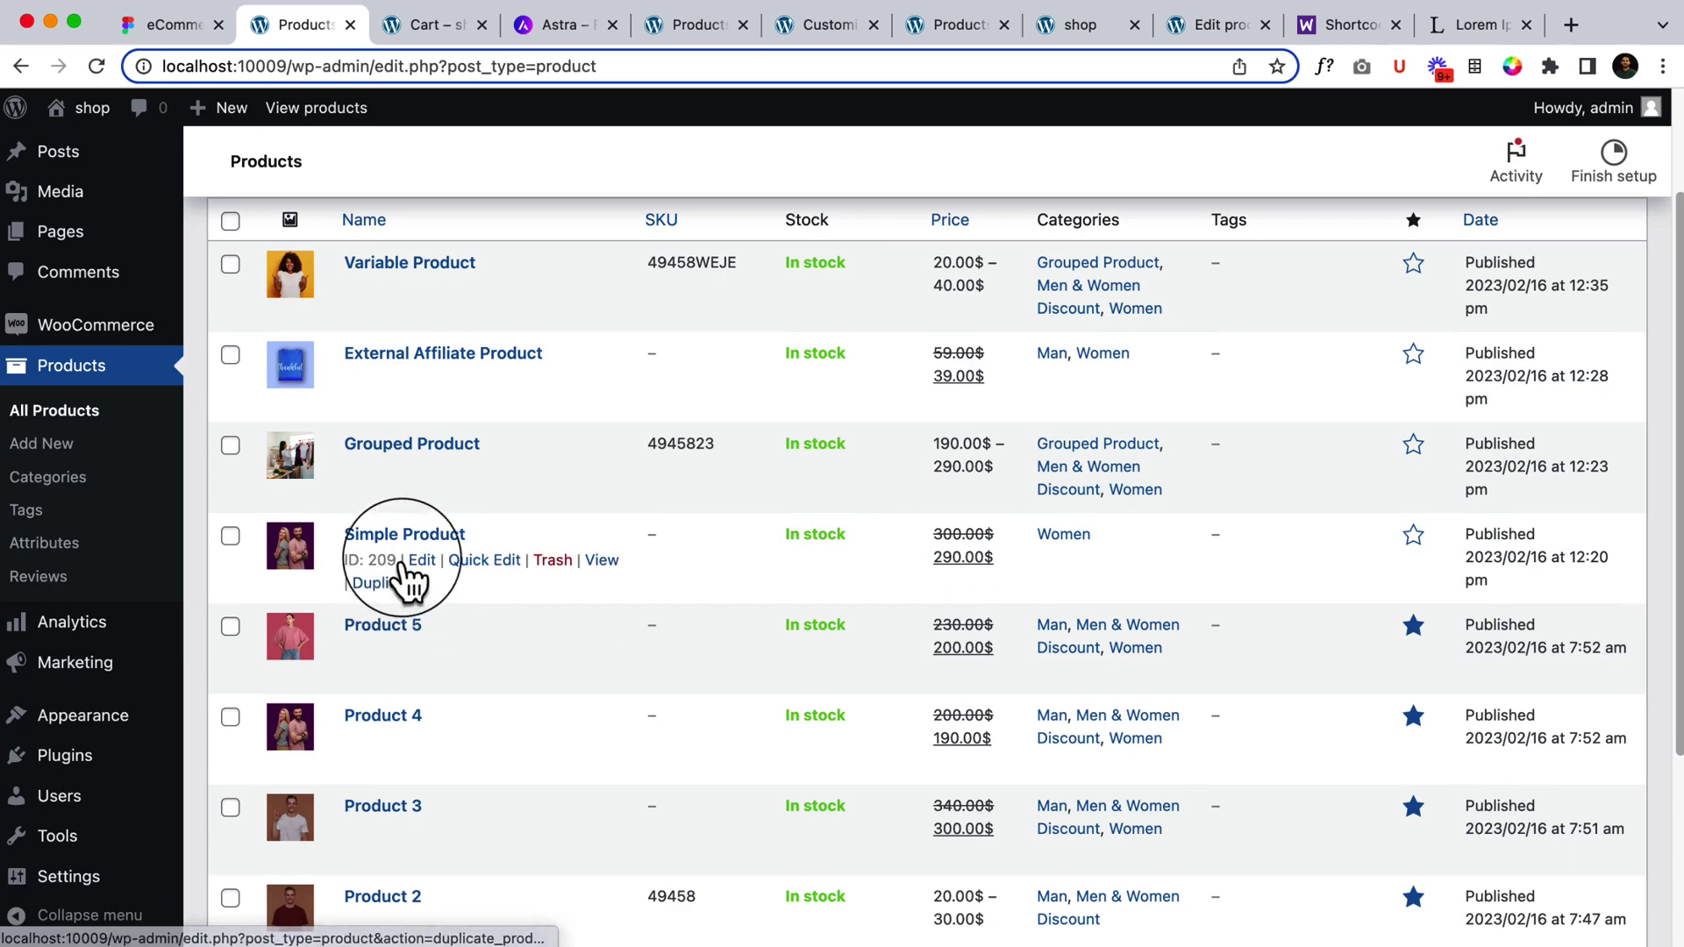
pyautogui.click(423, 564)
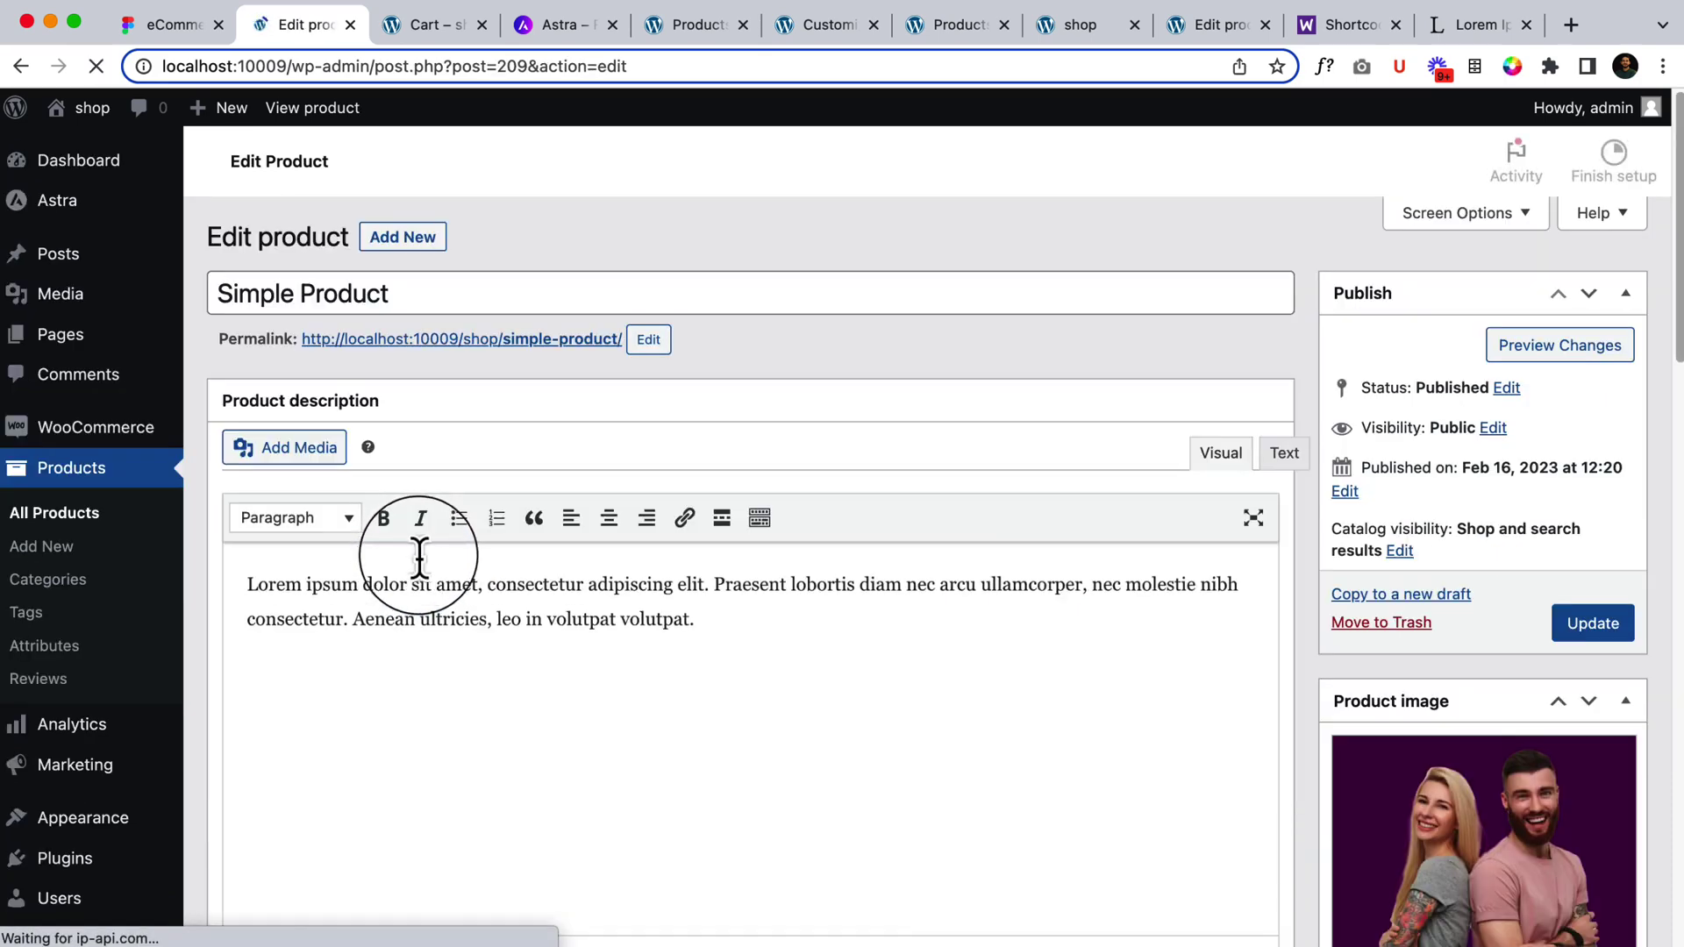
pyautogui.scroll(-3, 544, 581)
pyautogui.scroll(-5, 544, 587)
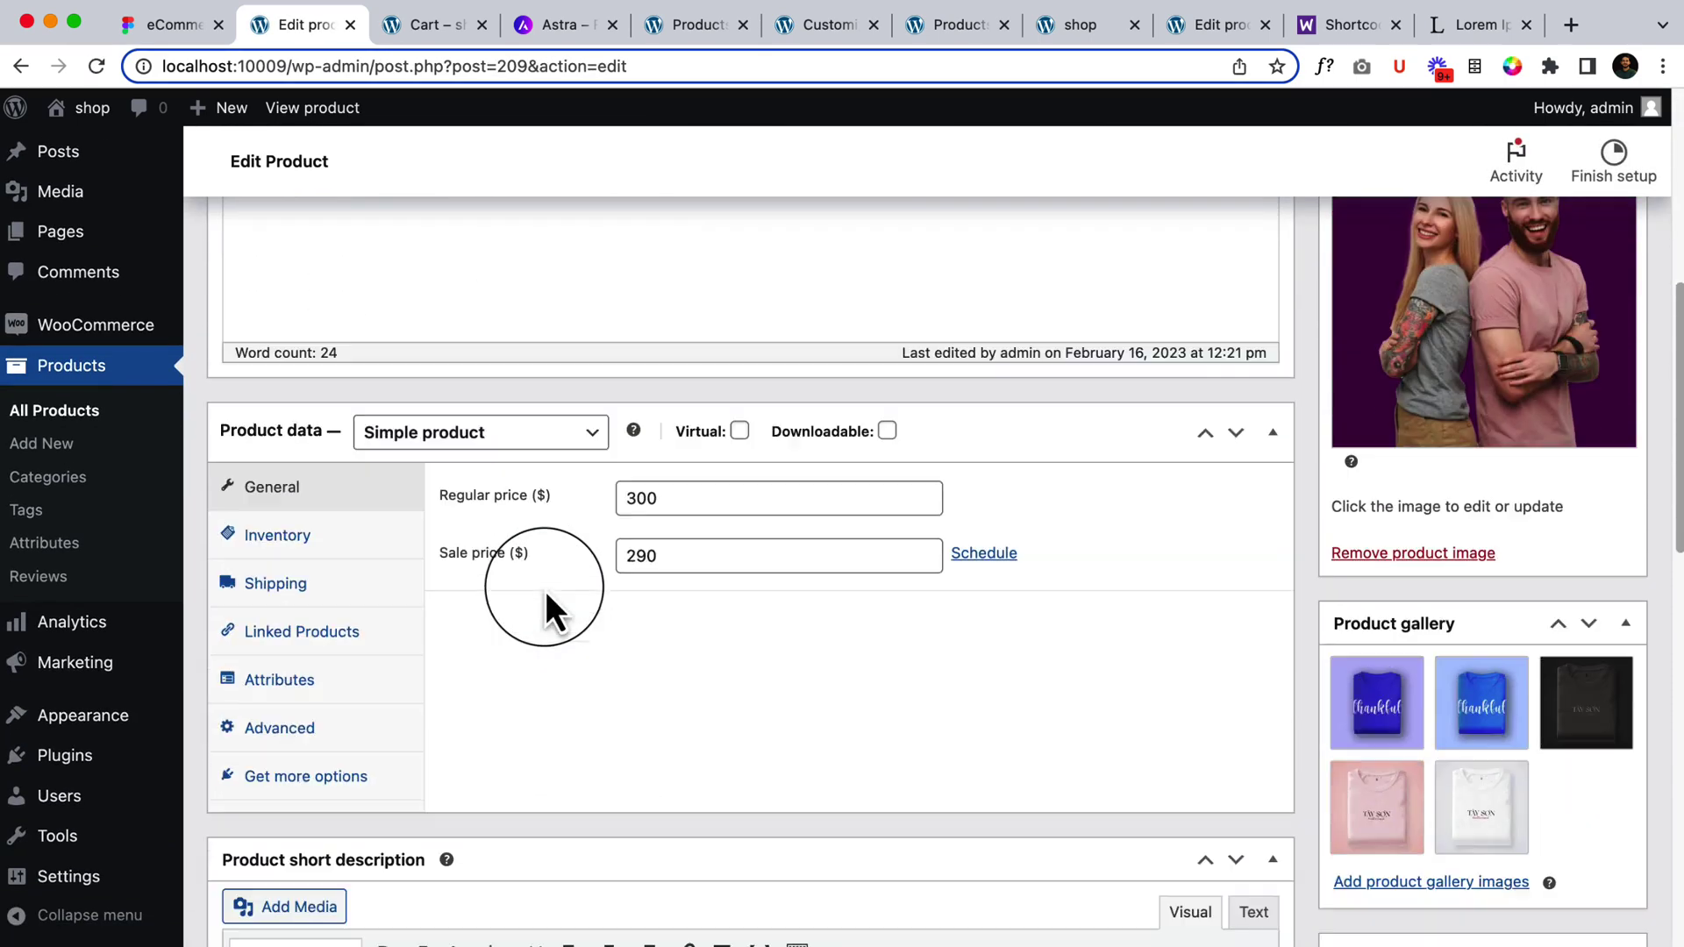
# Show Linked Products and add Product 1 as an upsell of Simple Product
pyautogui.click(307, 659)
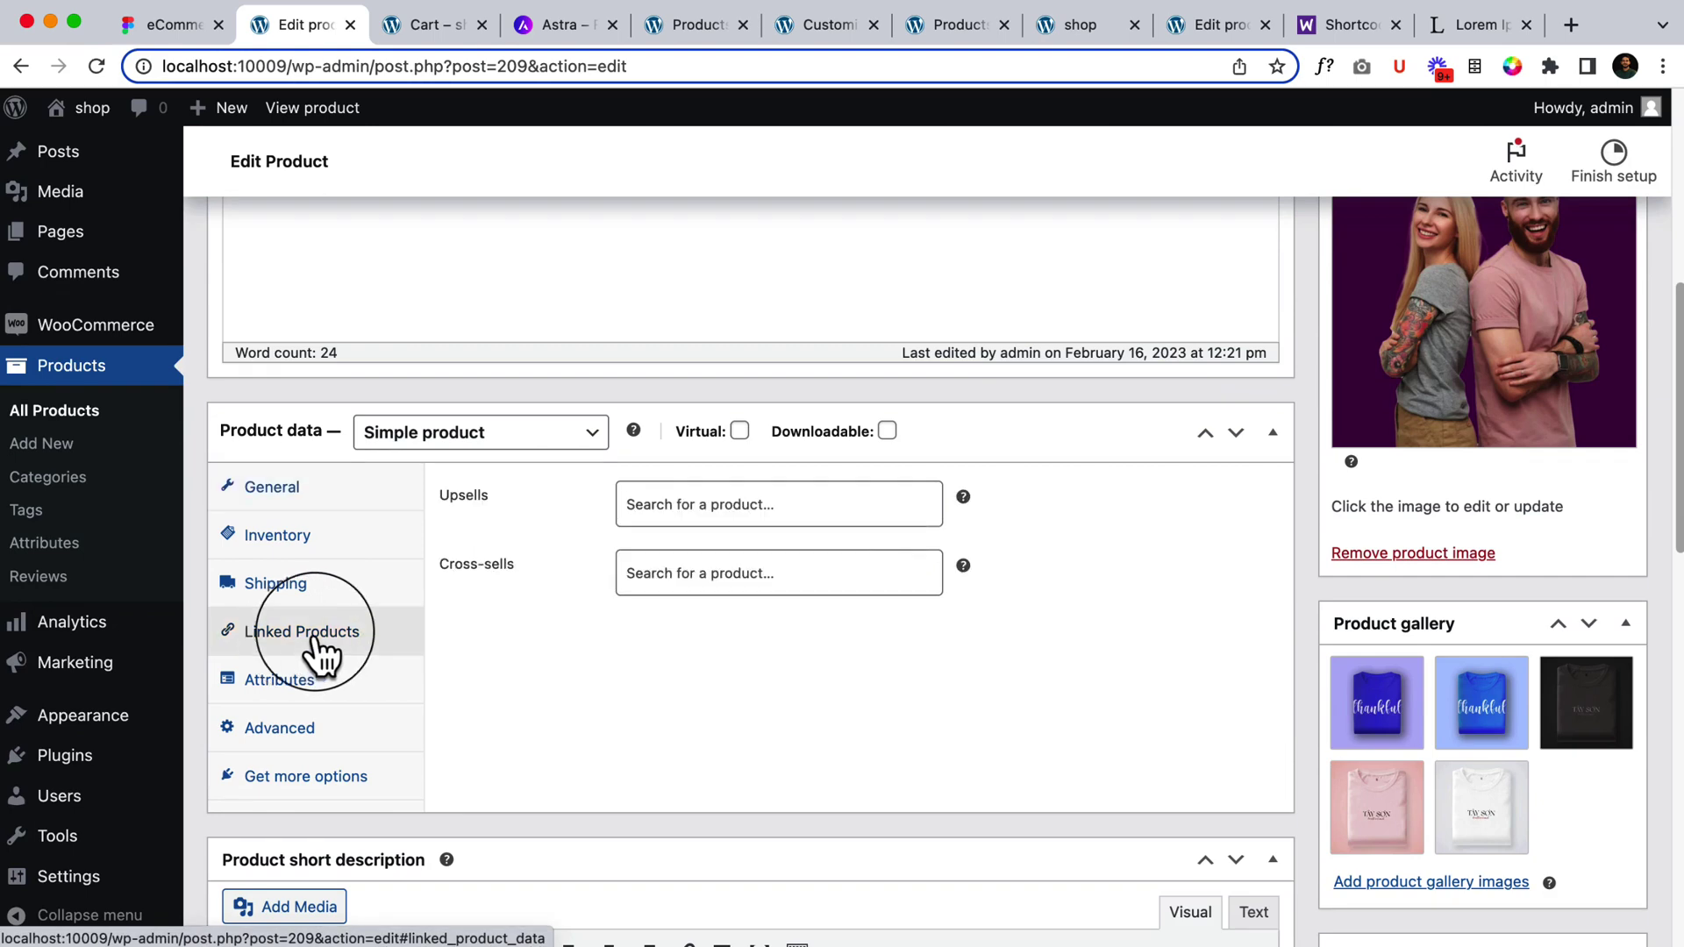
pyautogui.click(813, 509)
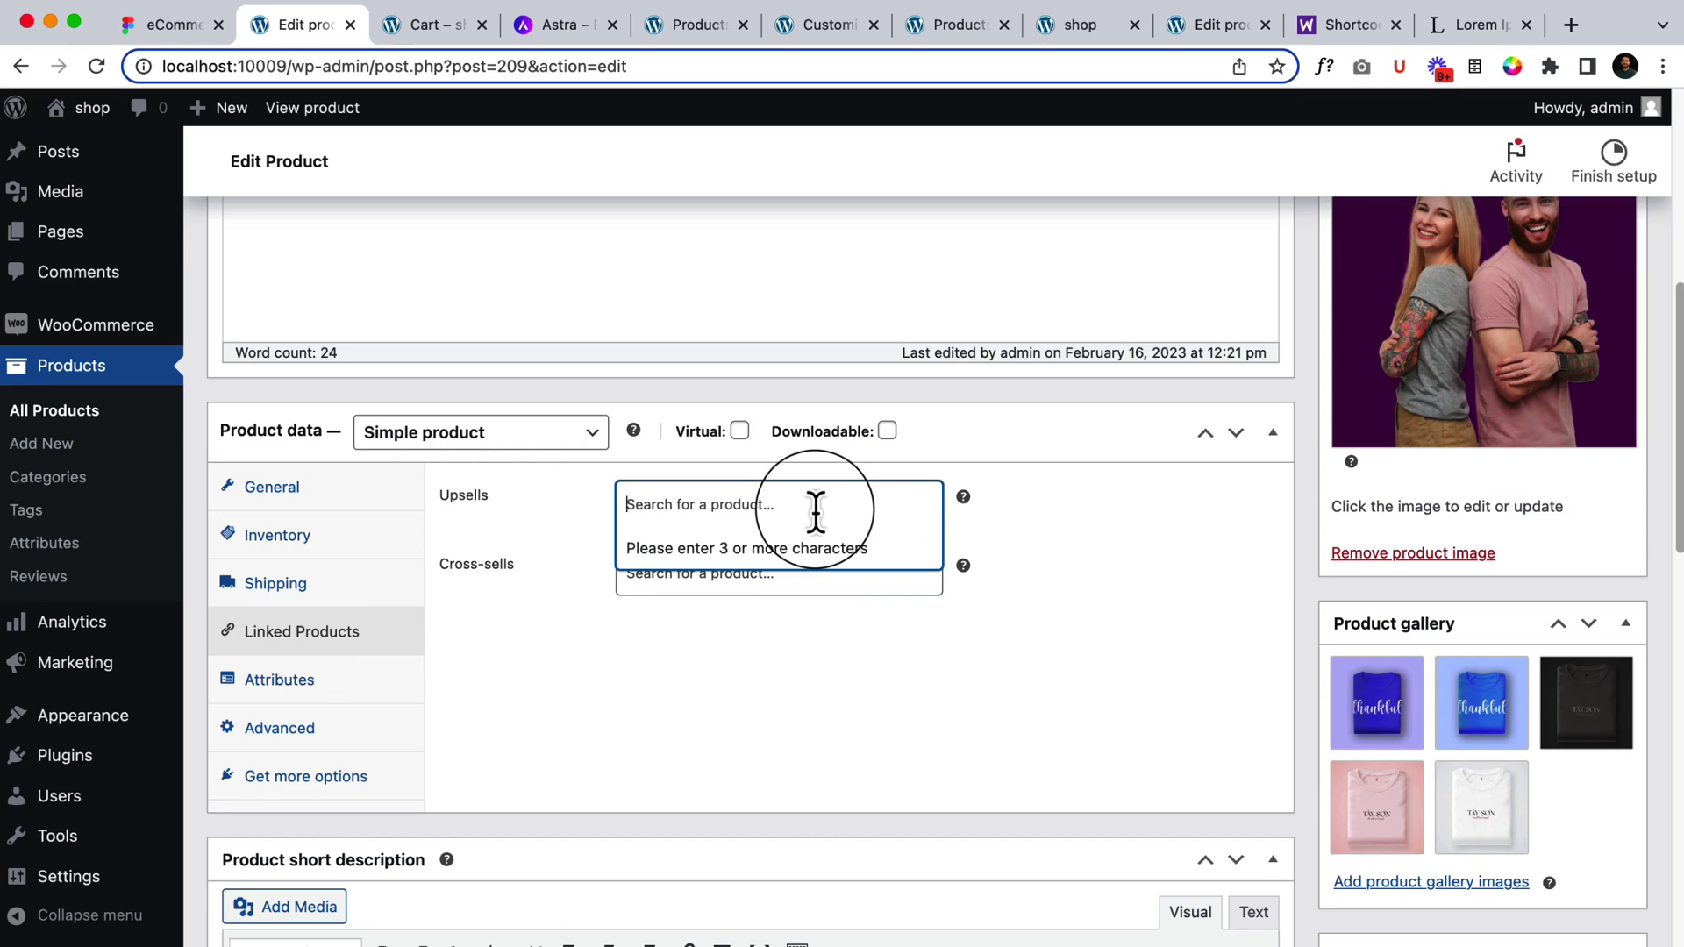
pyautogui.write('var')
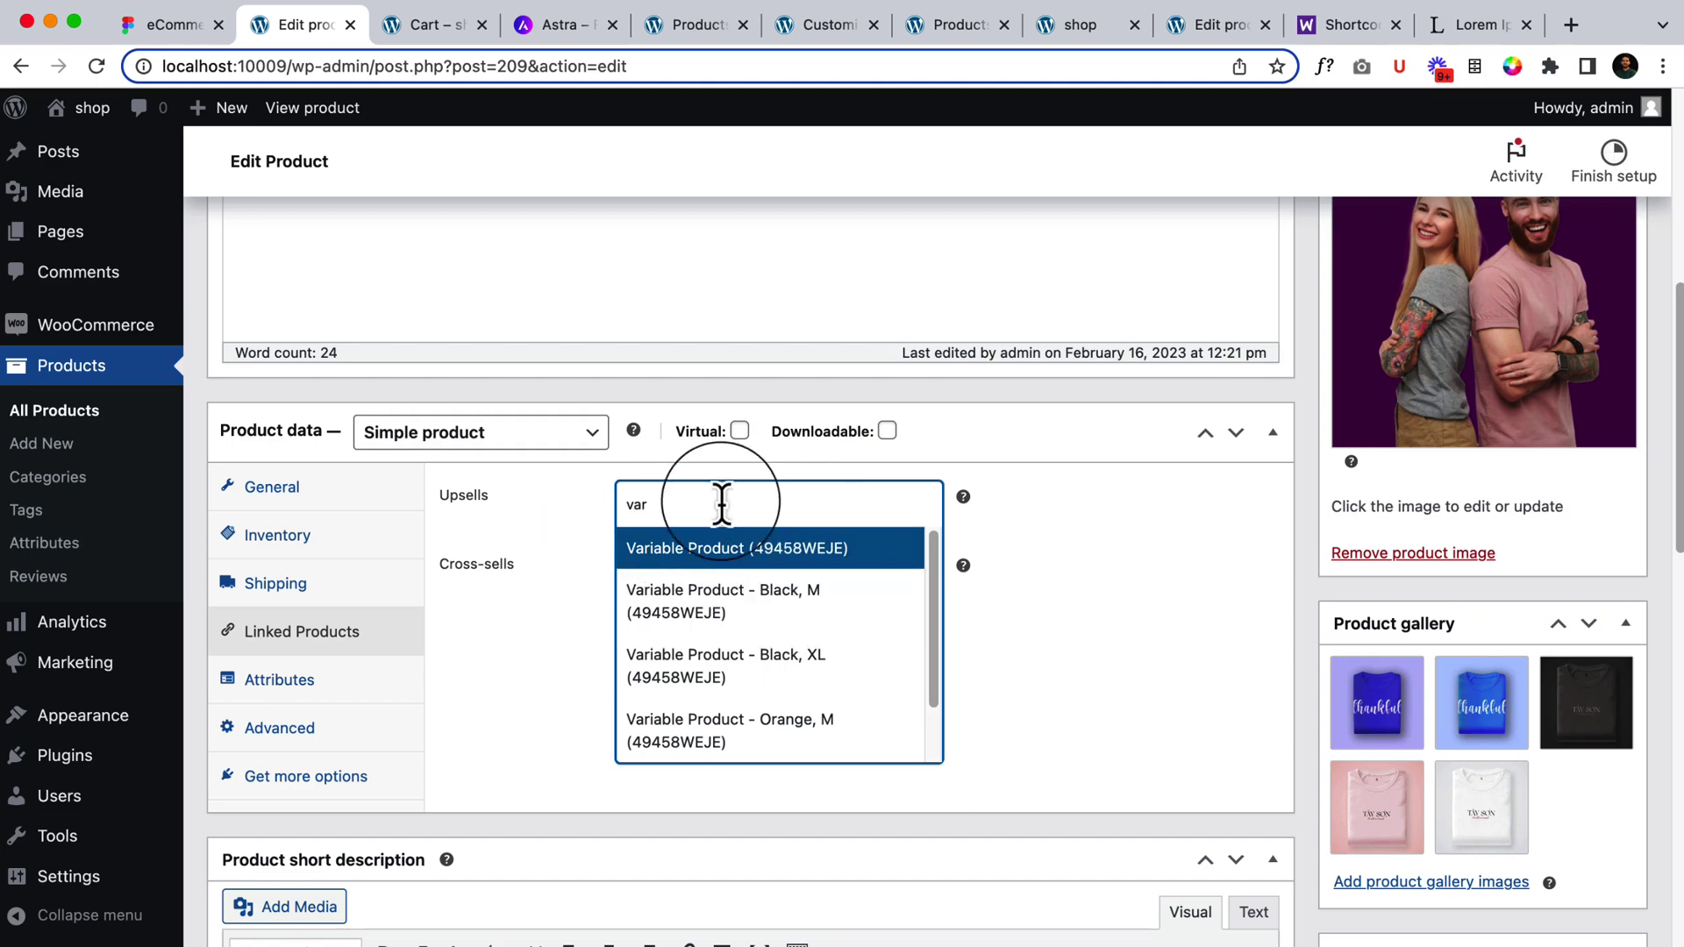
pyautogui.scroll(-1, 820, 684)
pyautogui.press('BackSpace')
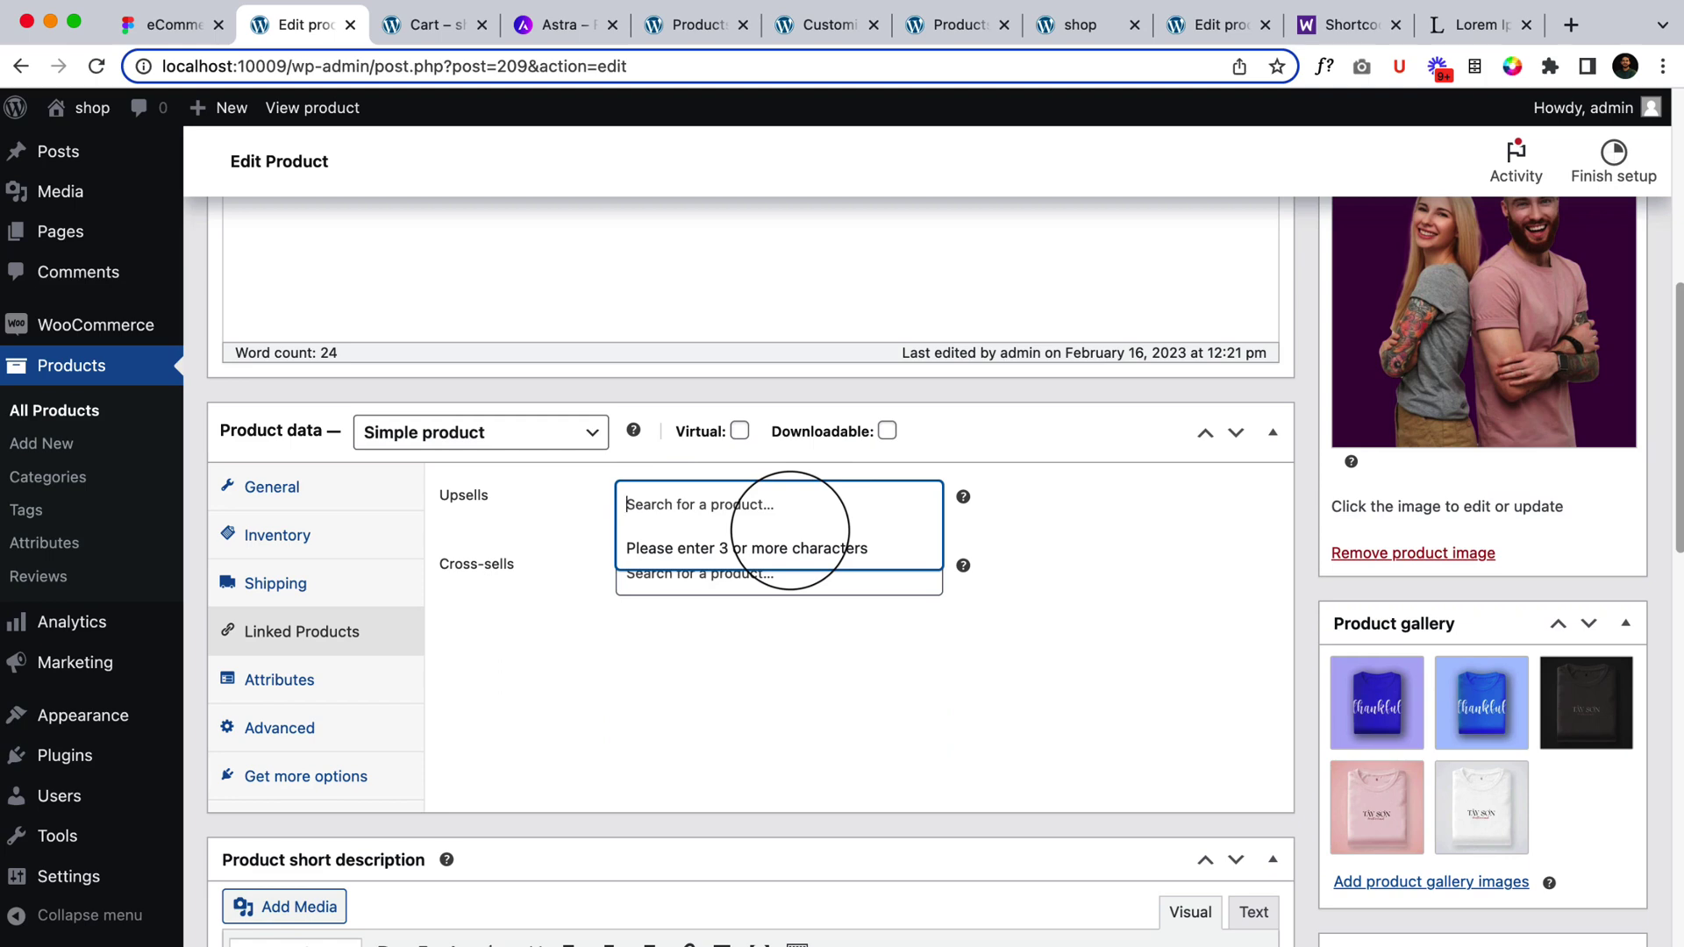
pyautogui.write('d')
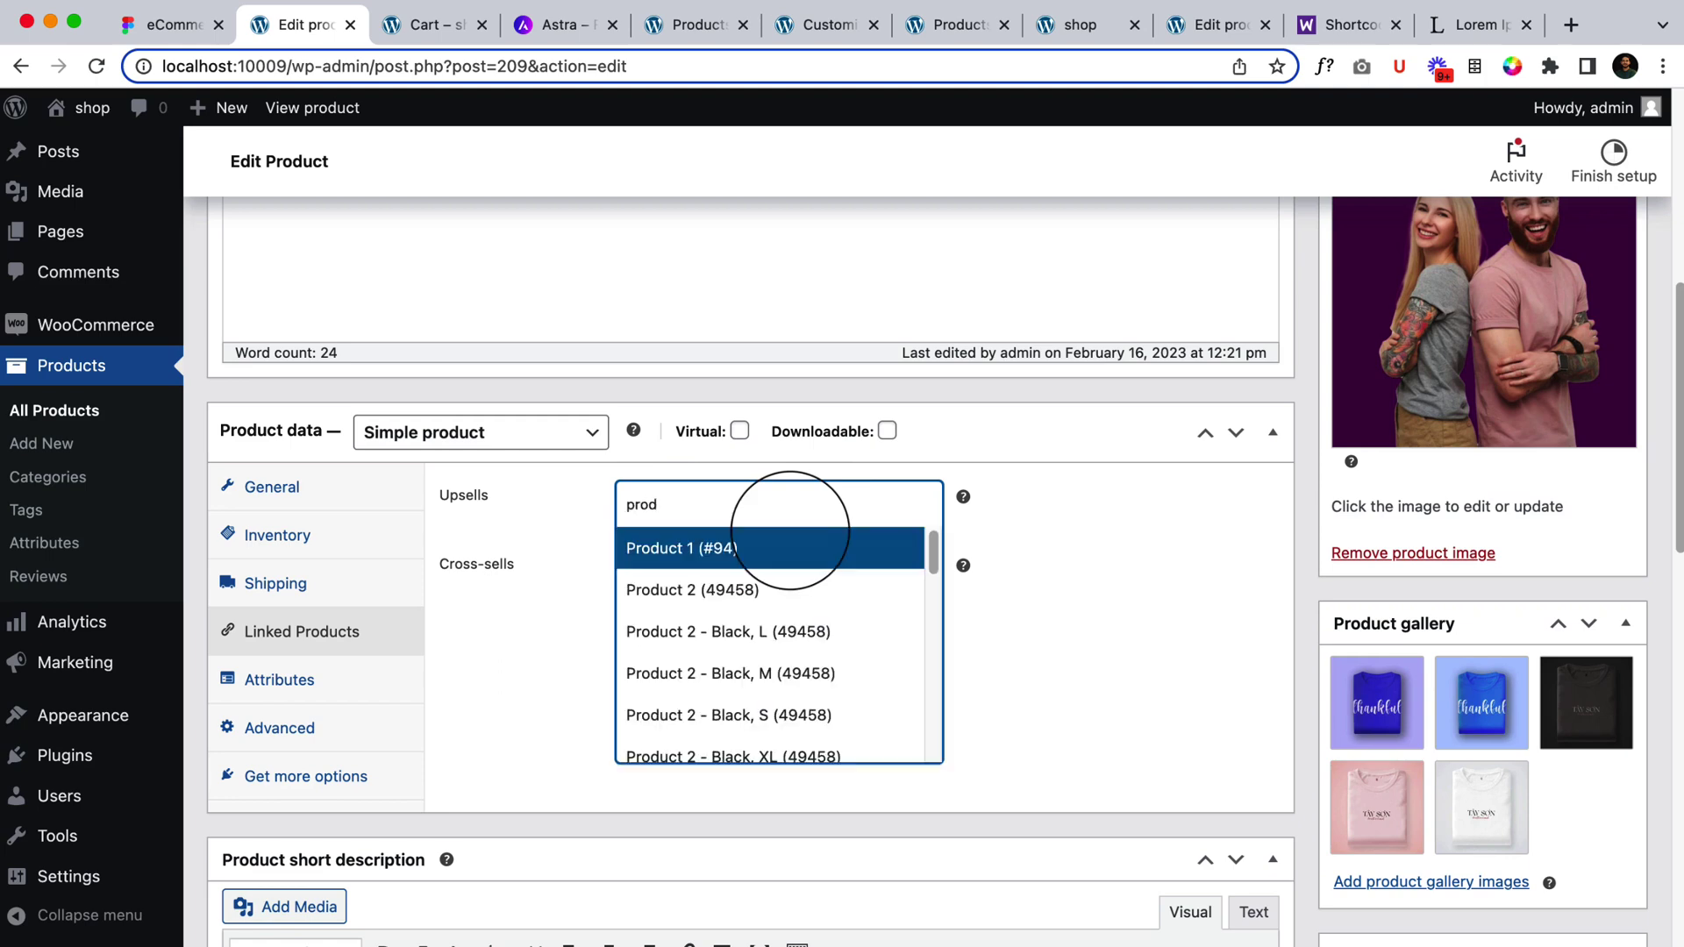
pyautogui.press('BackSpace')
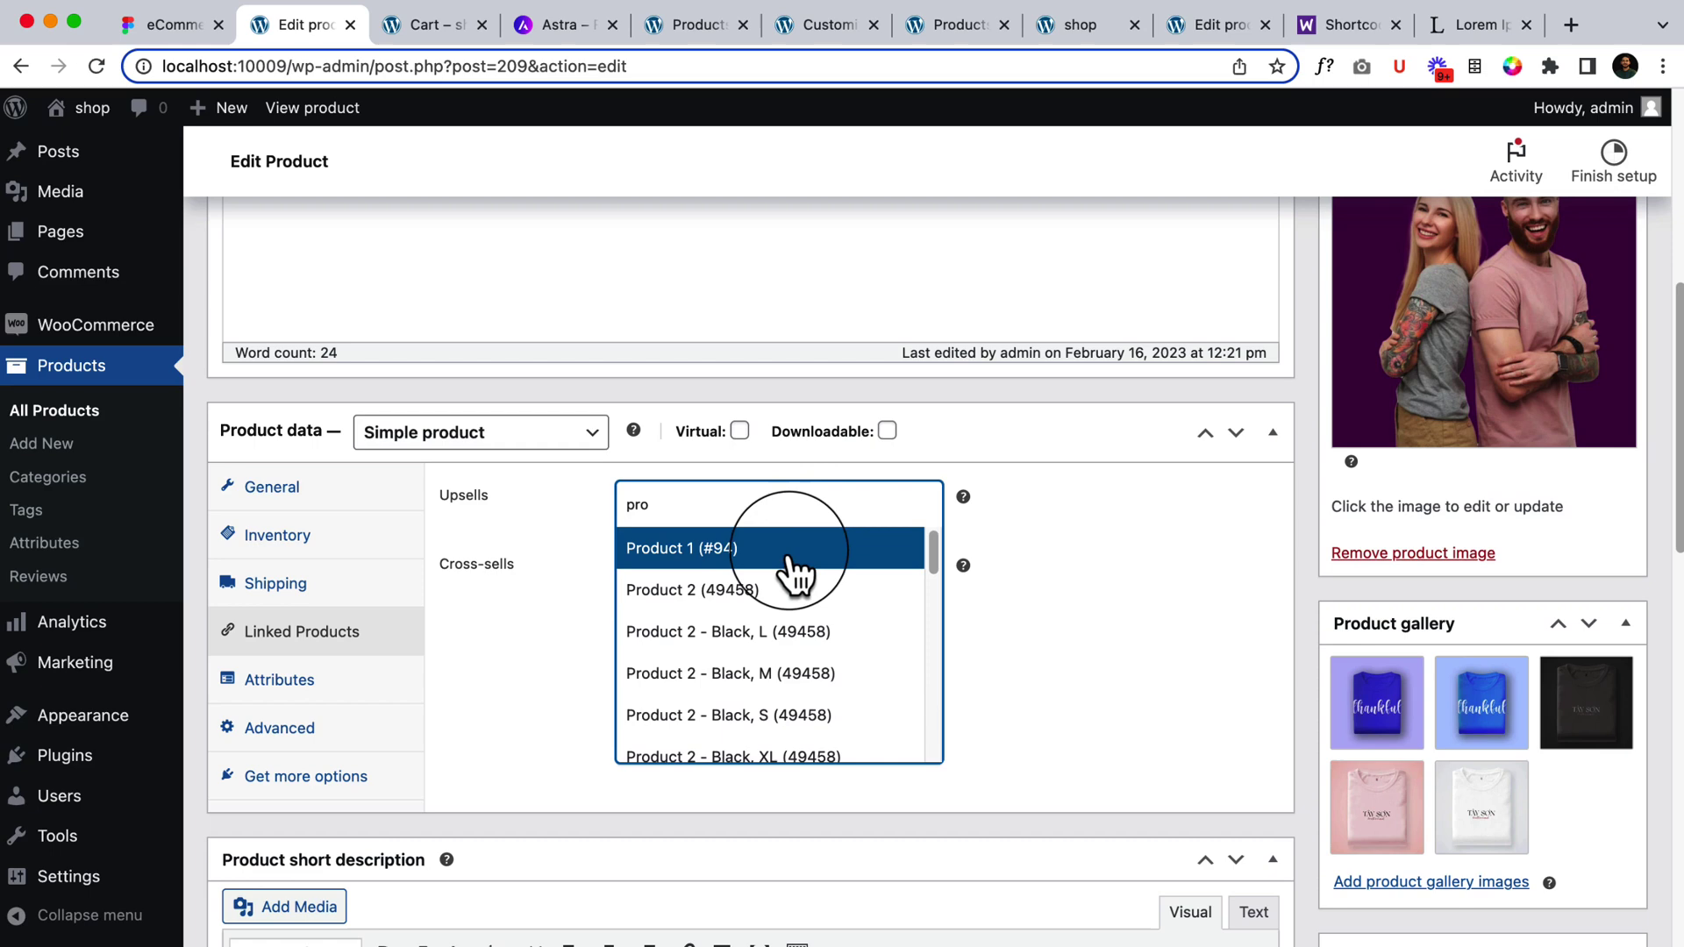
pyautogui.click(776, 559)
# Add Product 2 and Product 3 as further upsells
pyautogui.write('p')
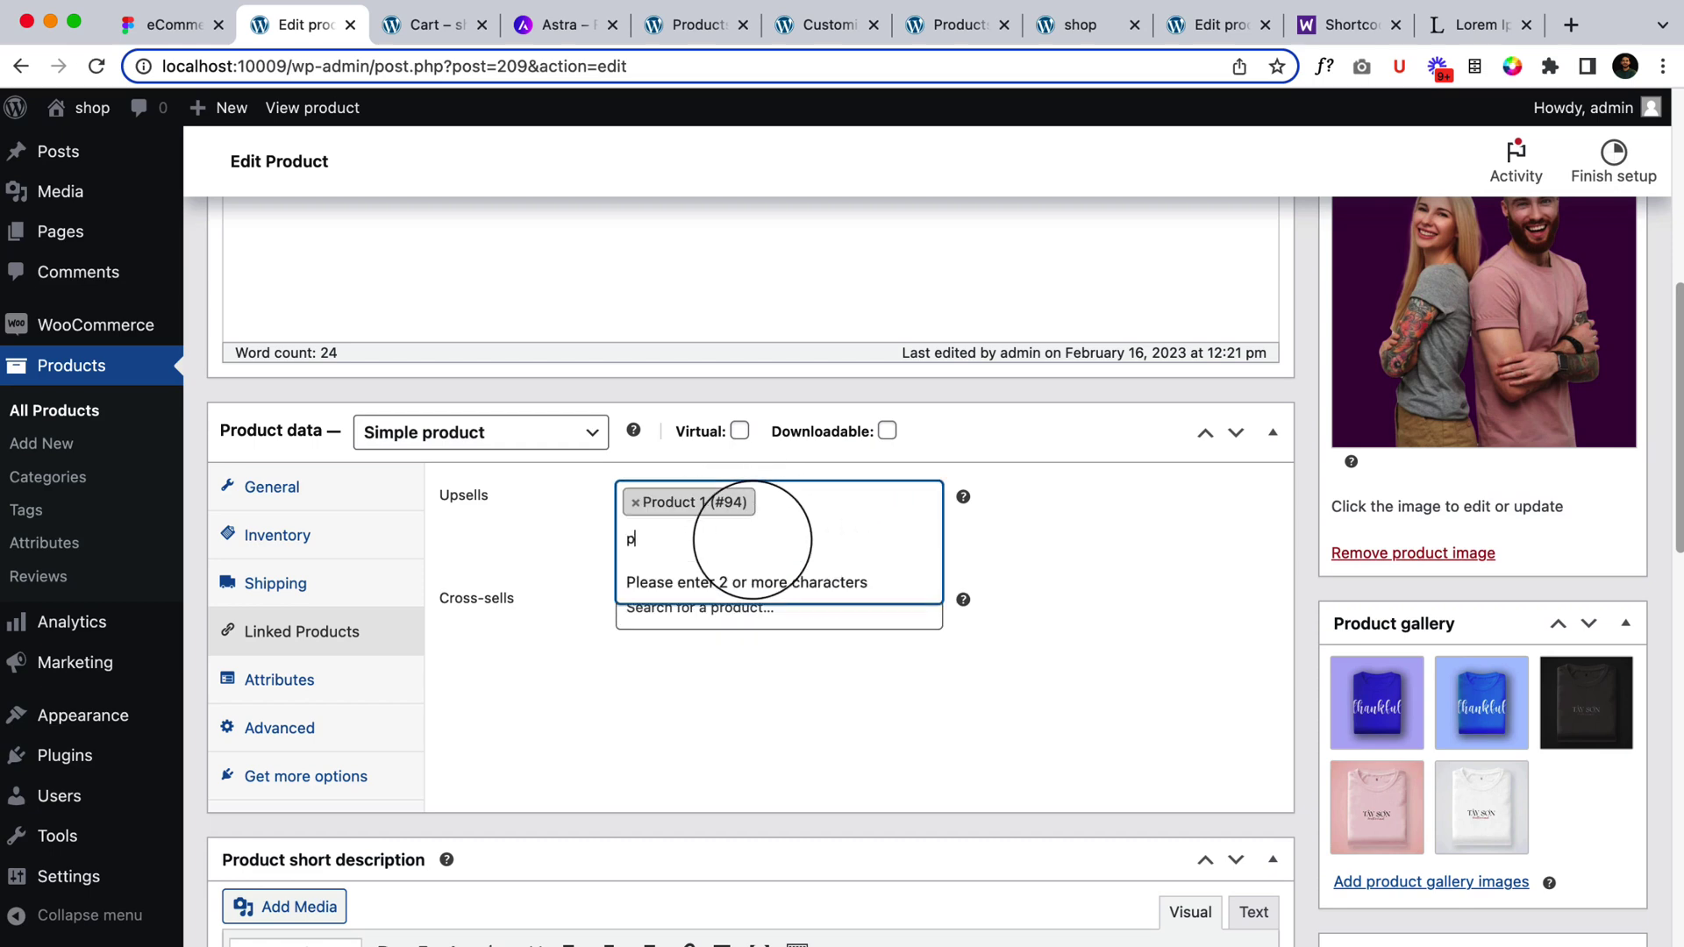
pyautogui.click(736, 619)
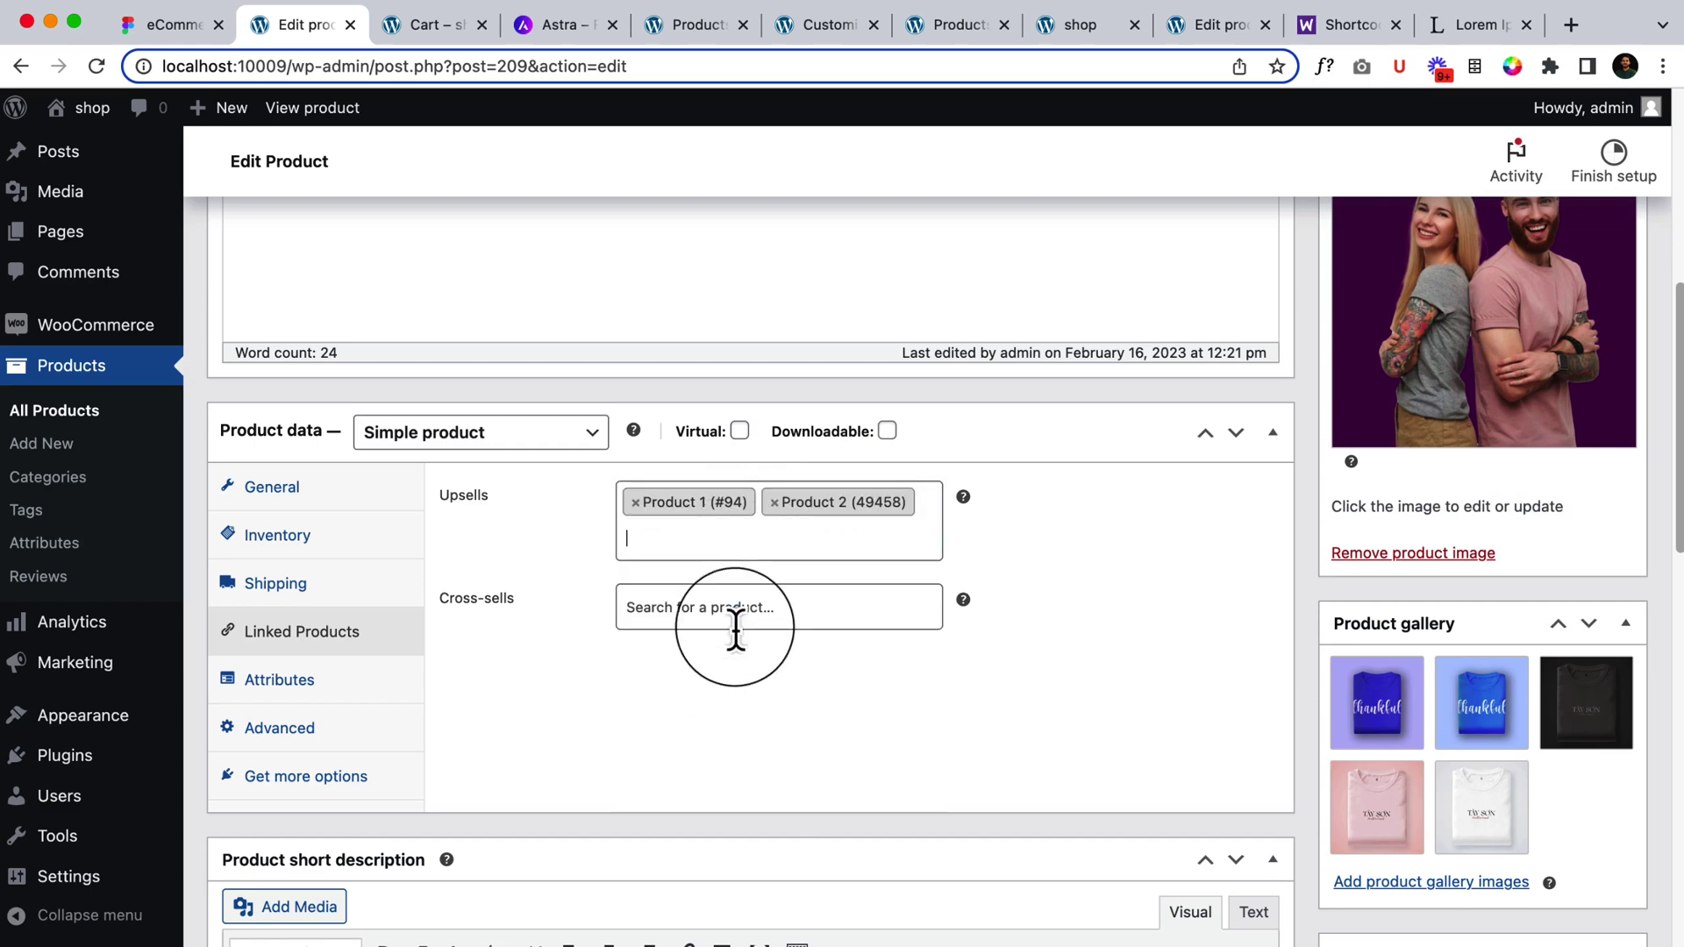
pyautogui.write('pro')
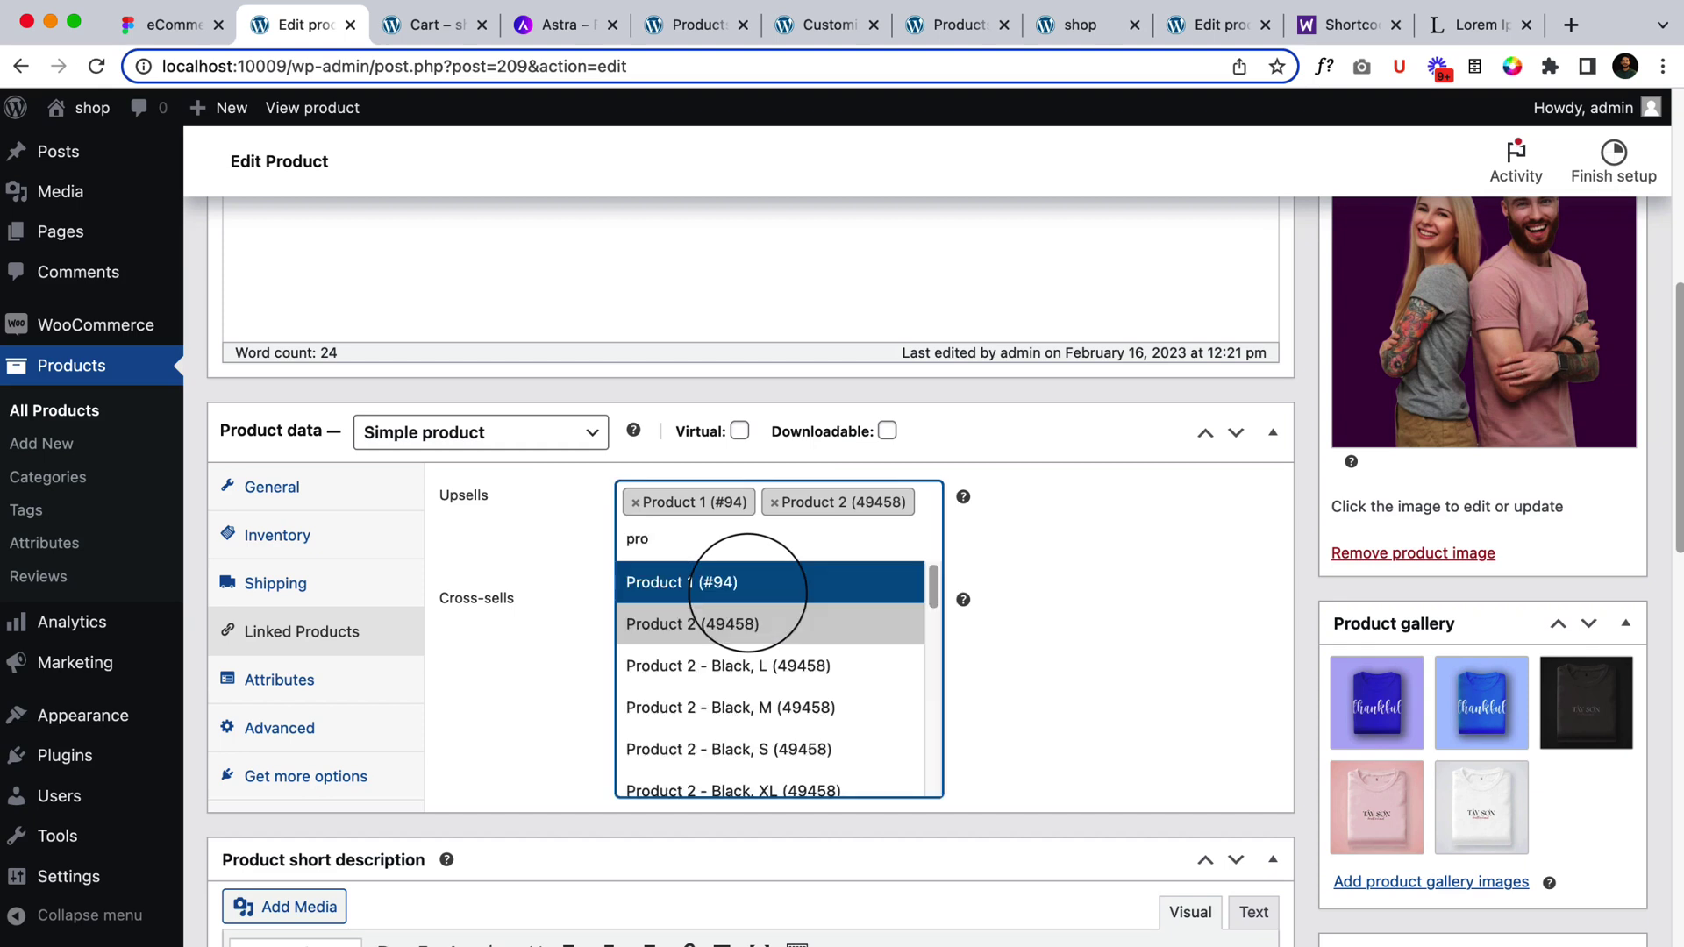
pyautogui.scroll(-10, 803, 741)
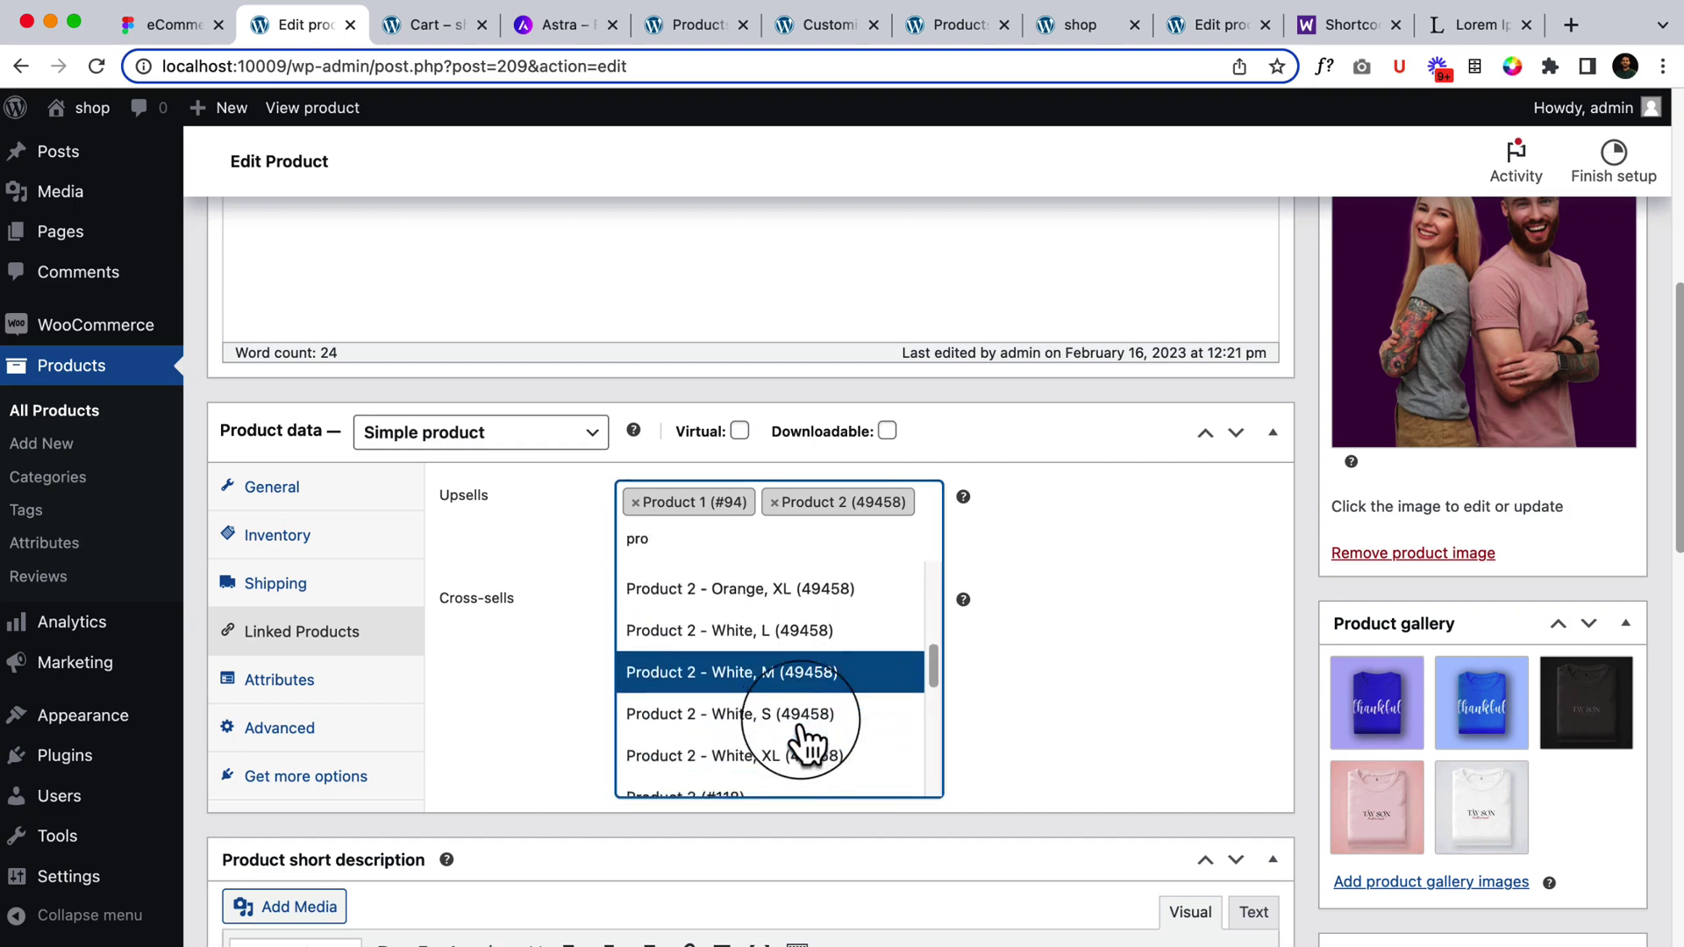
pyautogui.click(772, 711)
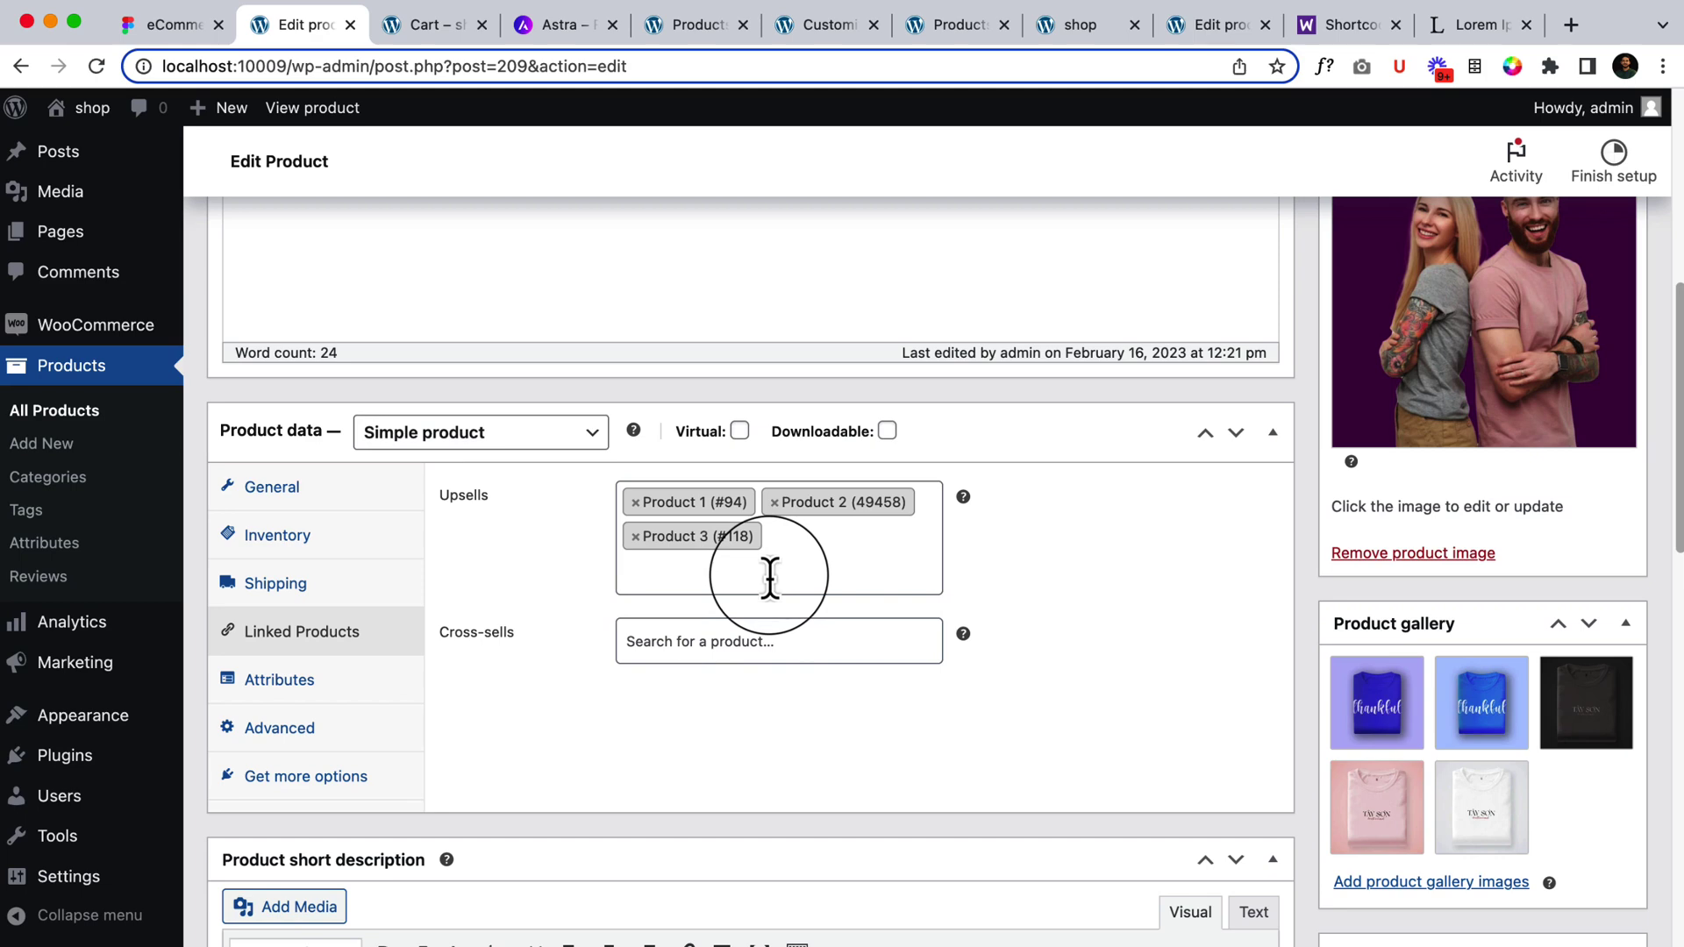
pyautogui.scroll(7, 1225, 695)
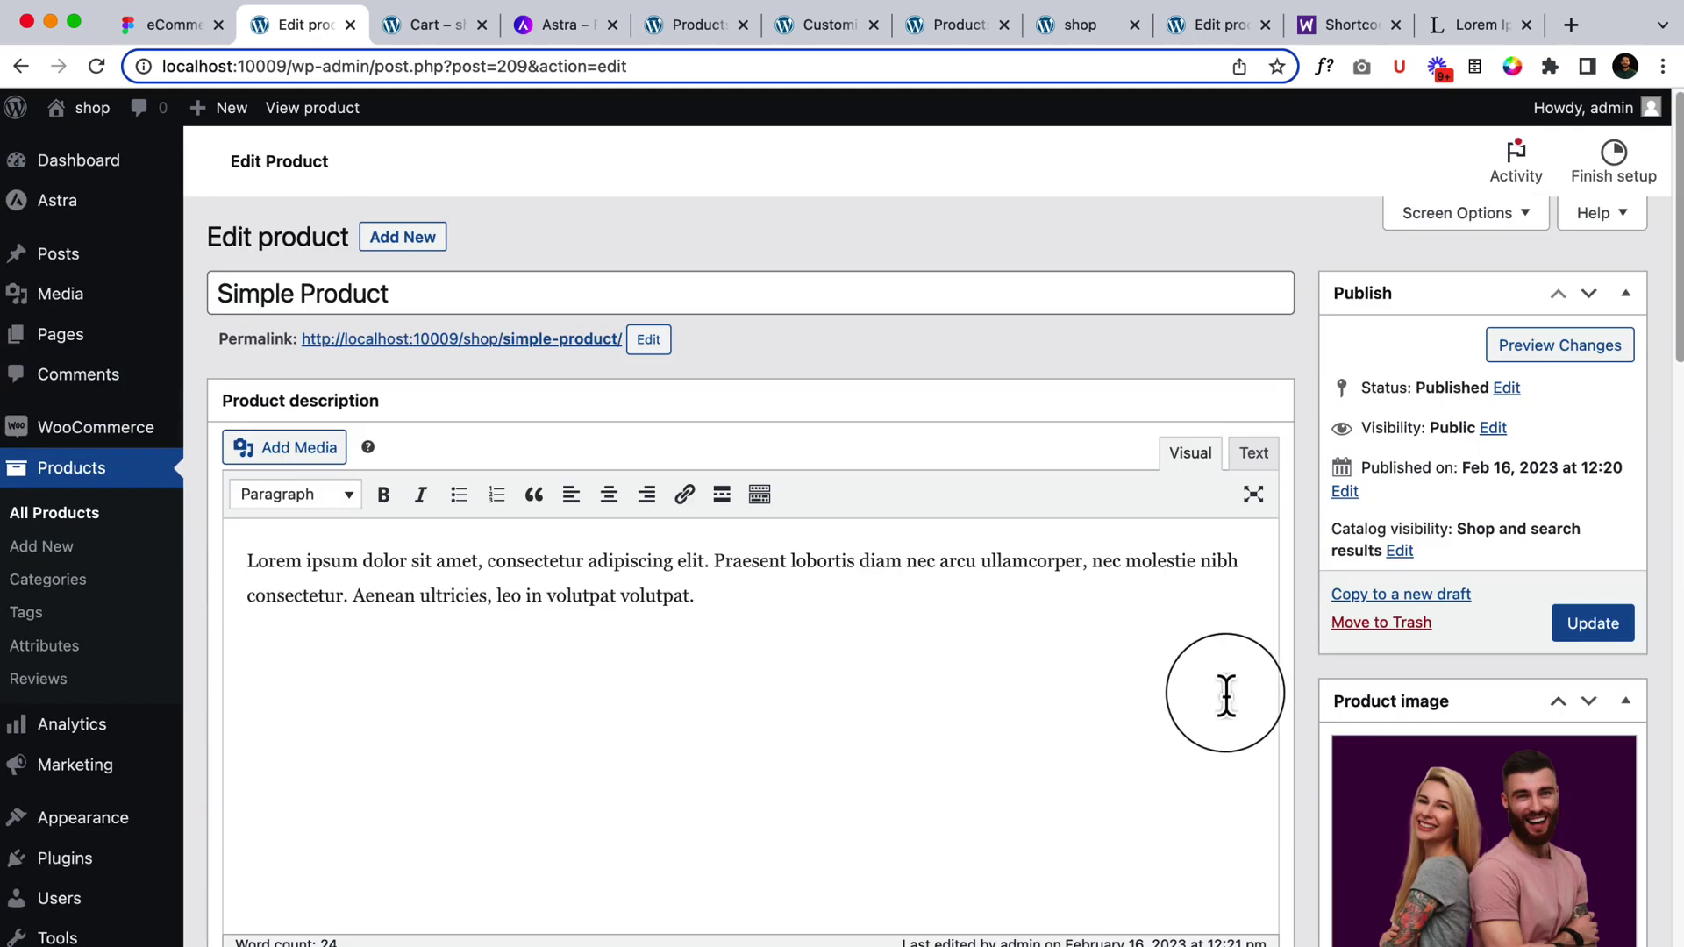
# Update Simple Product and open its storefront page in a new tab
pyautogui.click(1593, 643)
pyautogui.rightClick(412, 305)
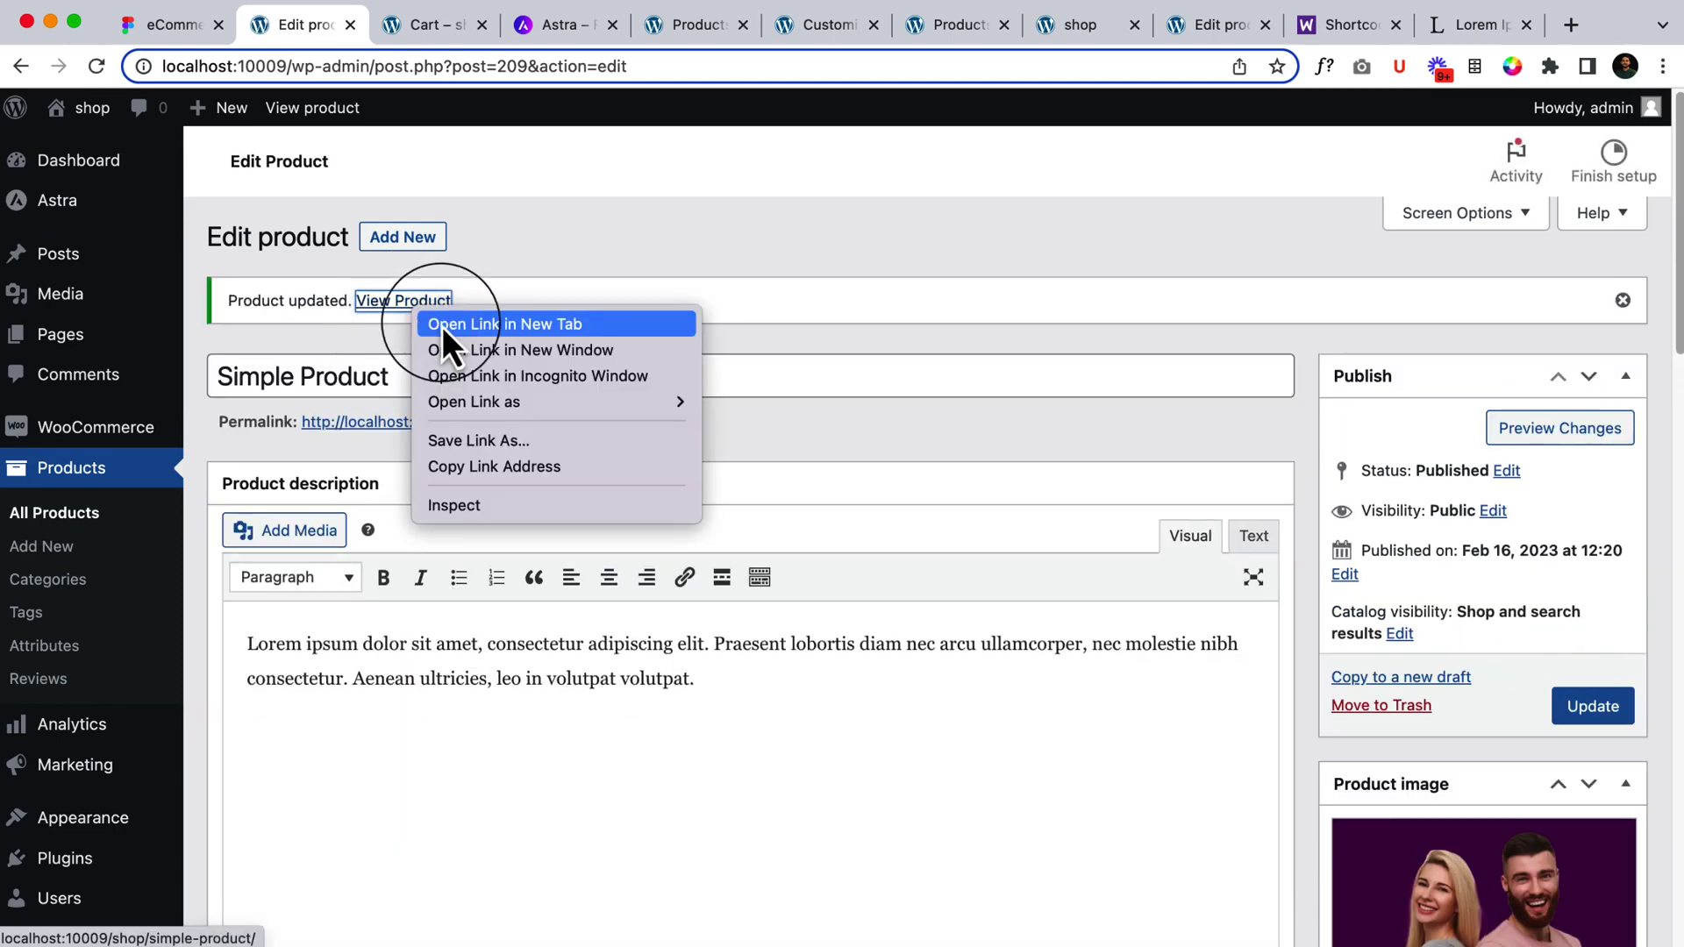
pyautogui.click(442, 326)
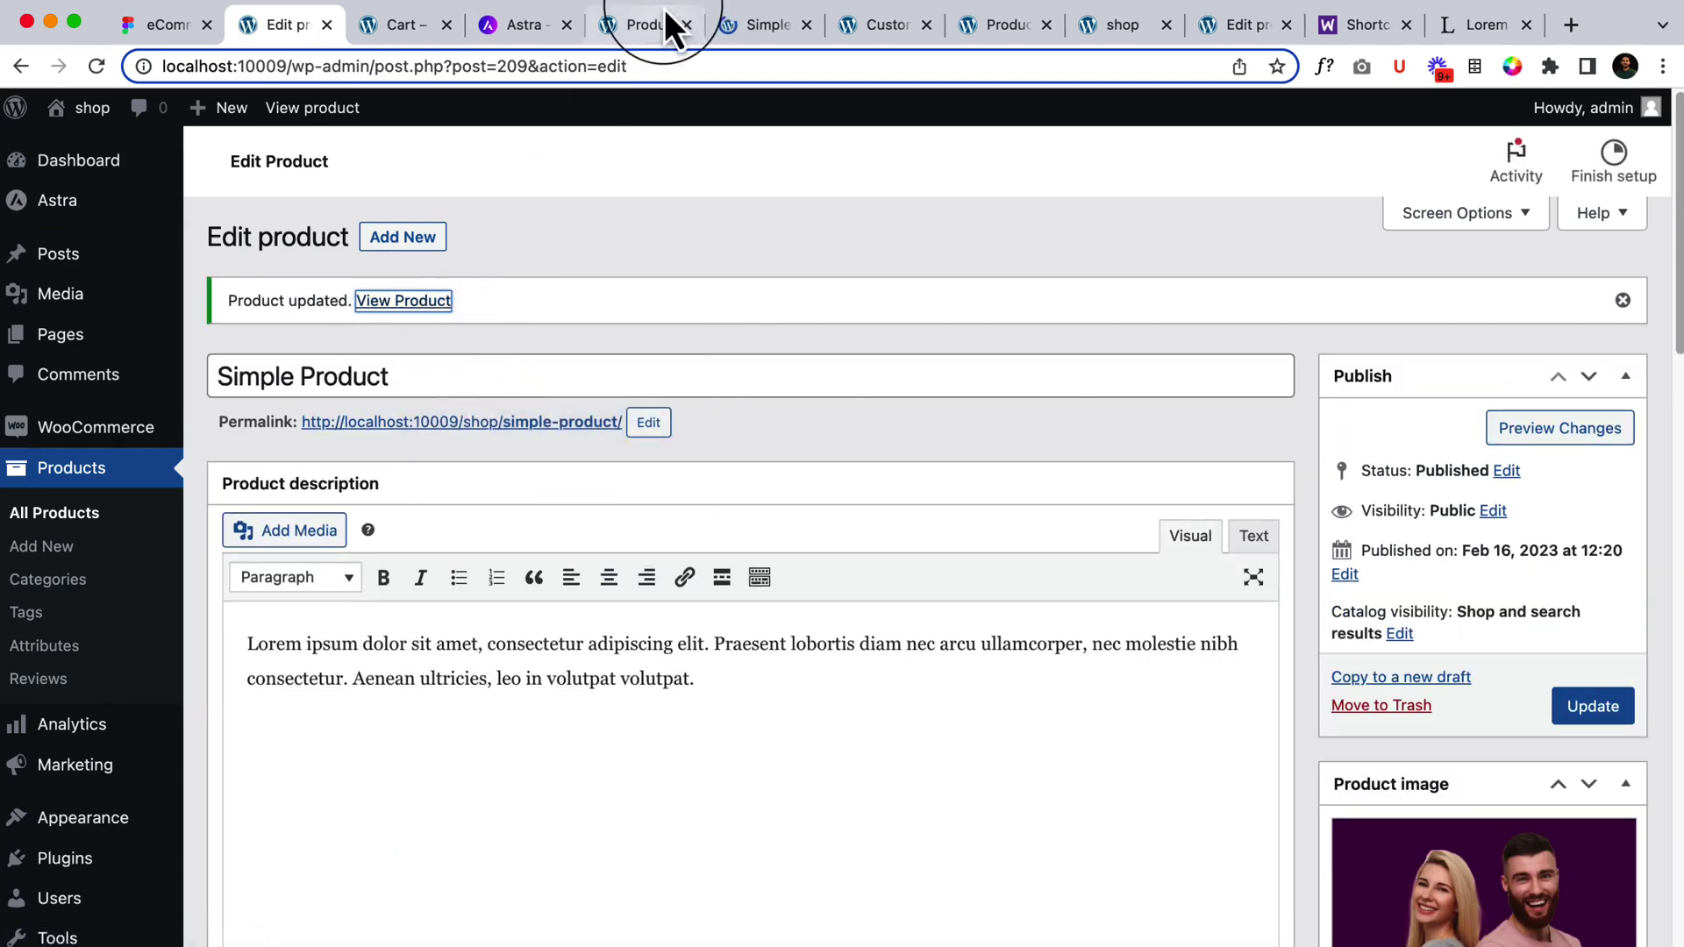
pyautogui.click(743, 24)
# Scroll the product page and highlight the You may also like... upsell heading
pyautogui.scroll(-8, 1017, 631)
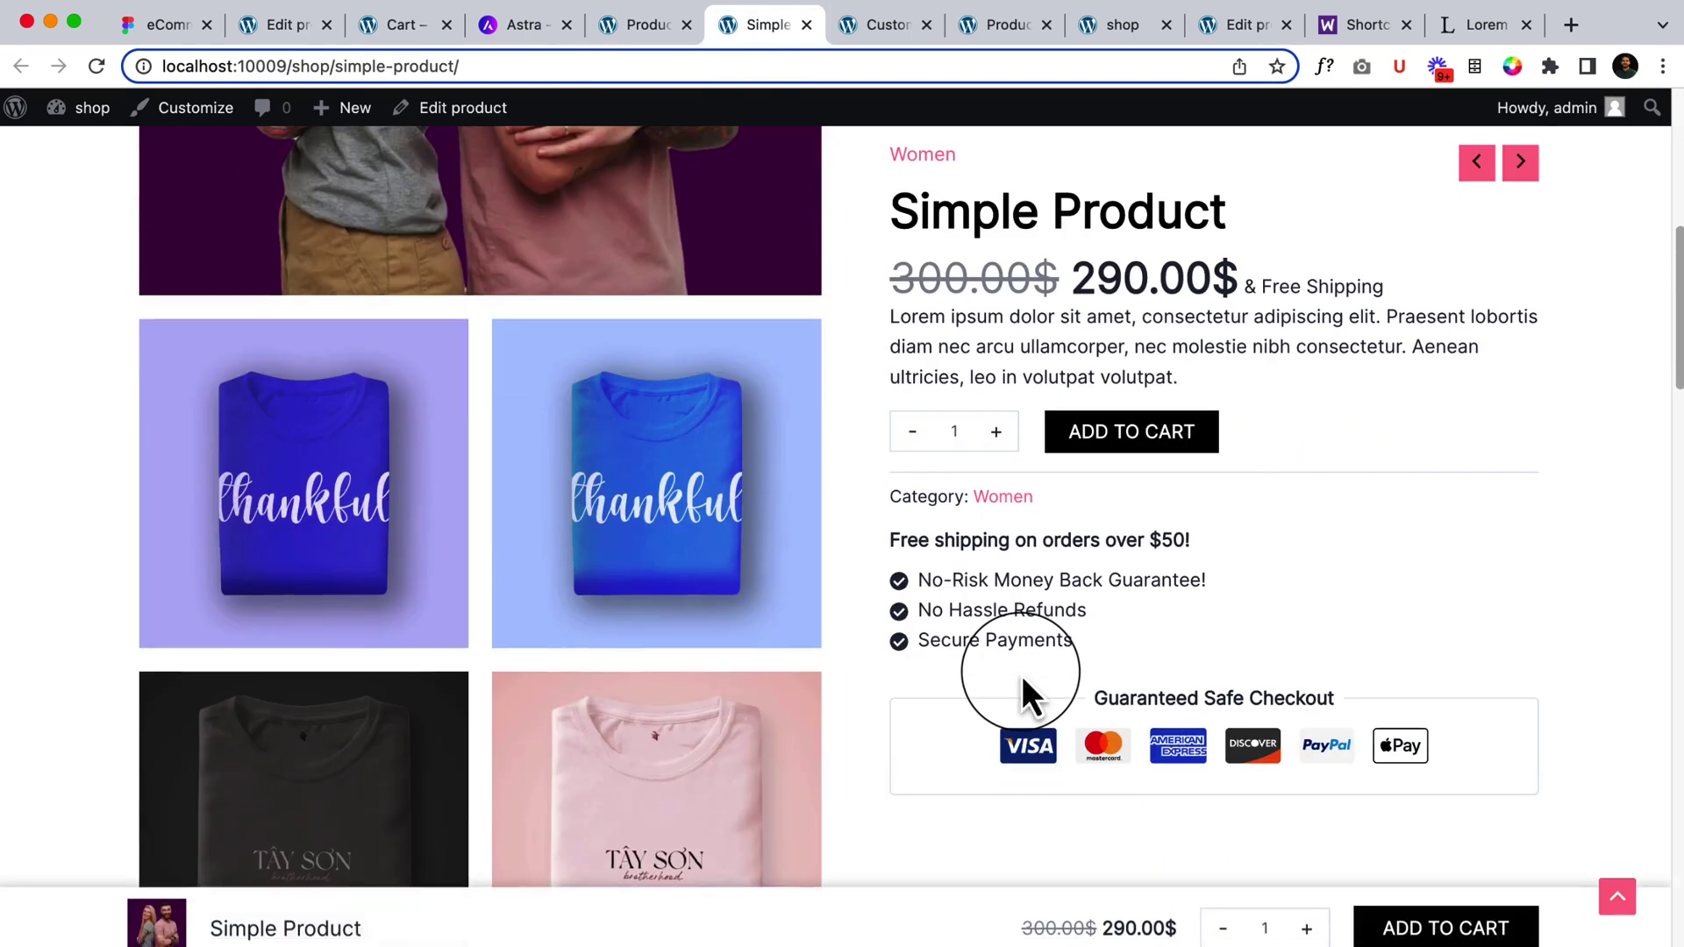
pyautogui.scroll(-10, 1023, 676)
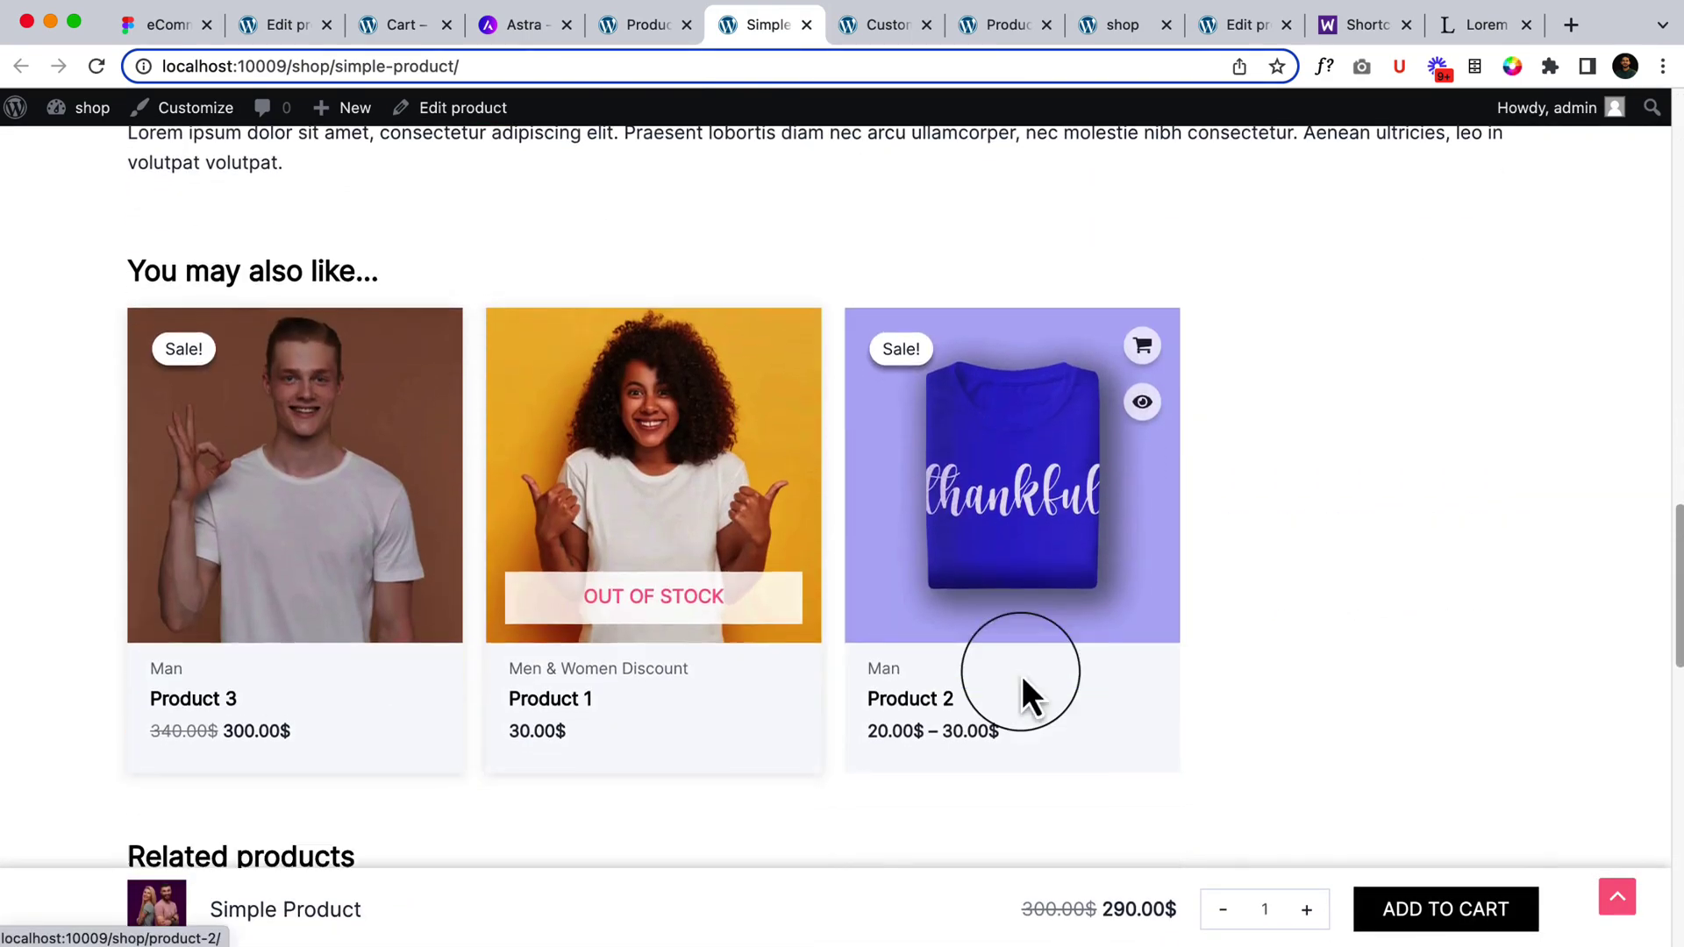
pyautogui.scroll(5, 377, 468)
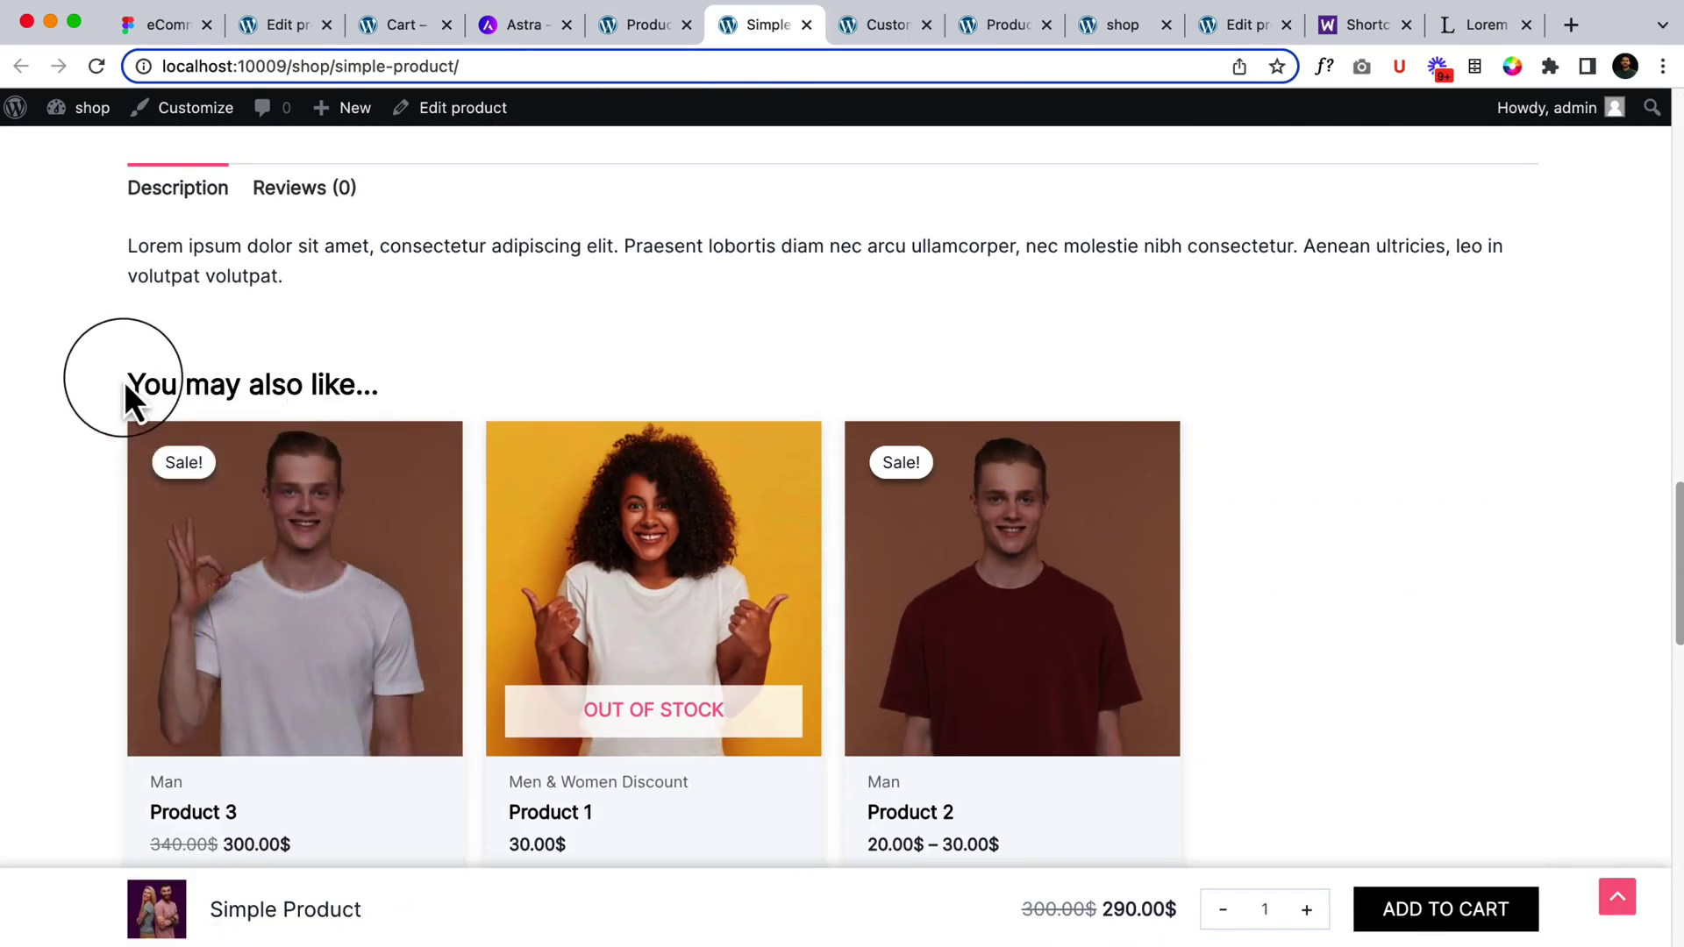
pyautogui.moveTo(123, 382); pyautogui.dragTo(368, 390)
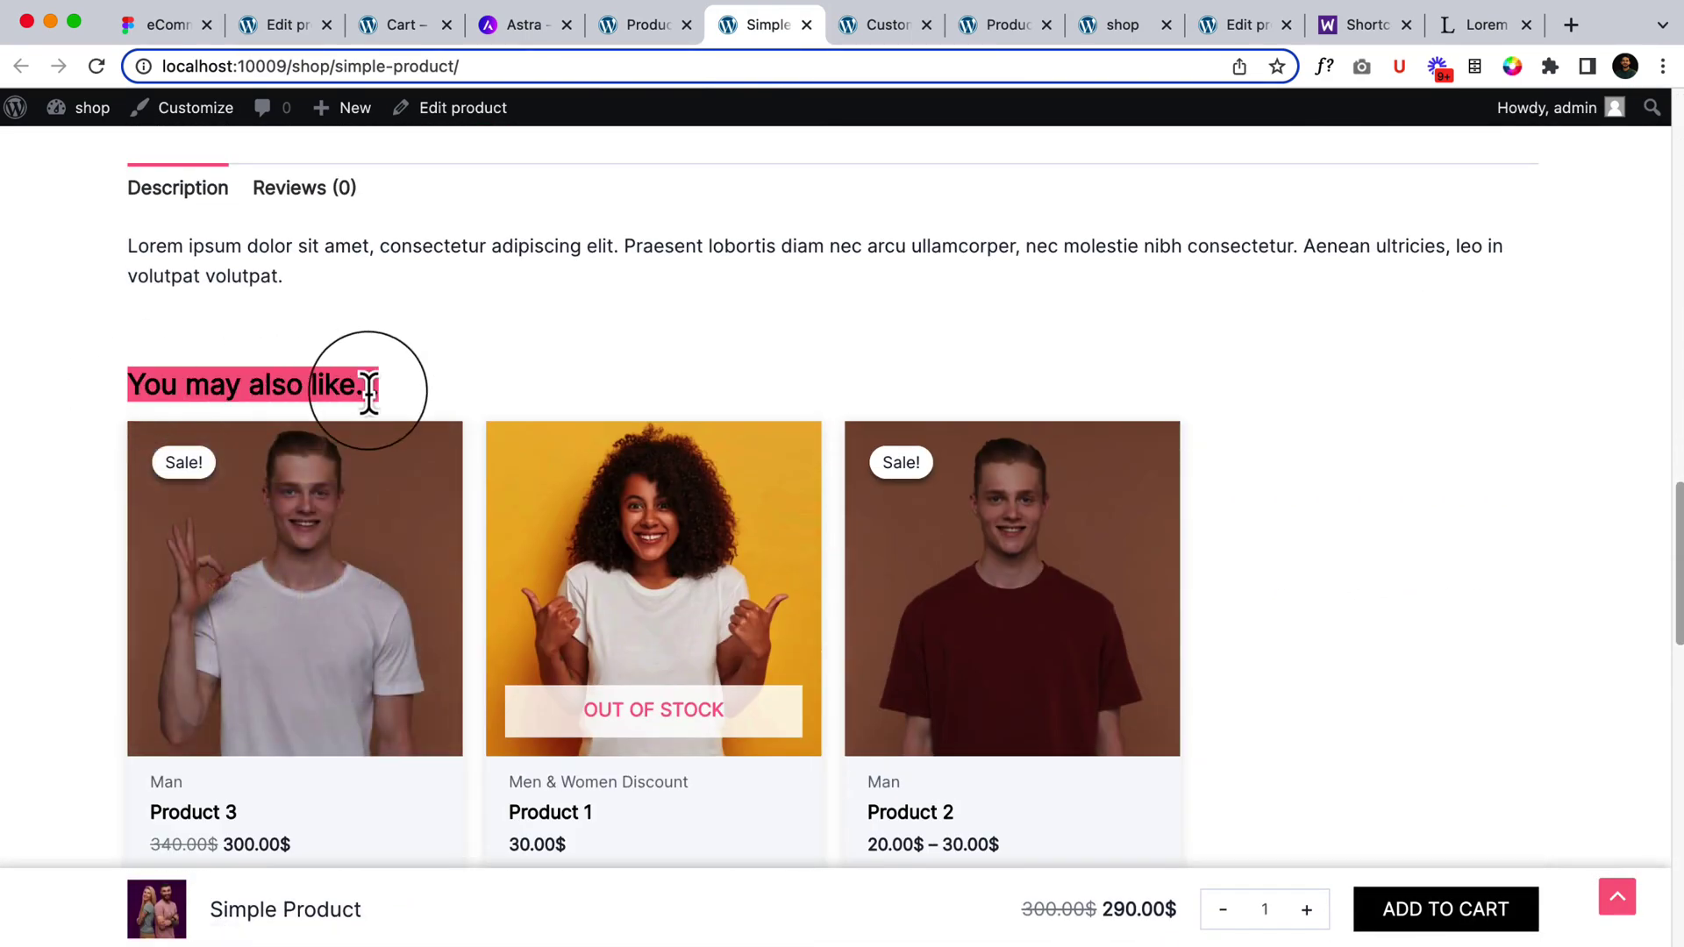
pyautogui.click(591, 355)
# Highlight the Related products heading, review the section, then go to the shop page
pyautogui.scroll(-5, 592, 355)
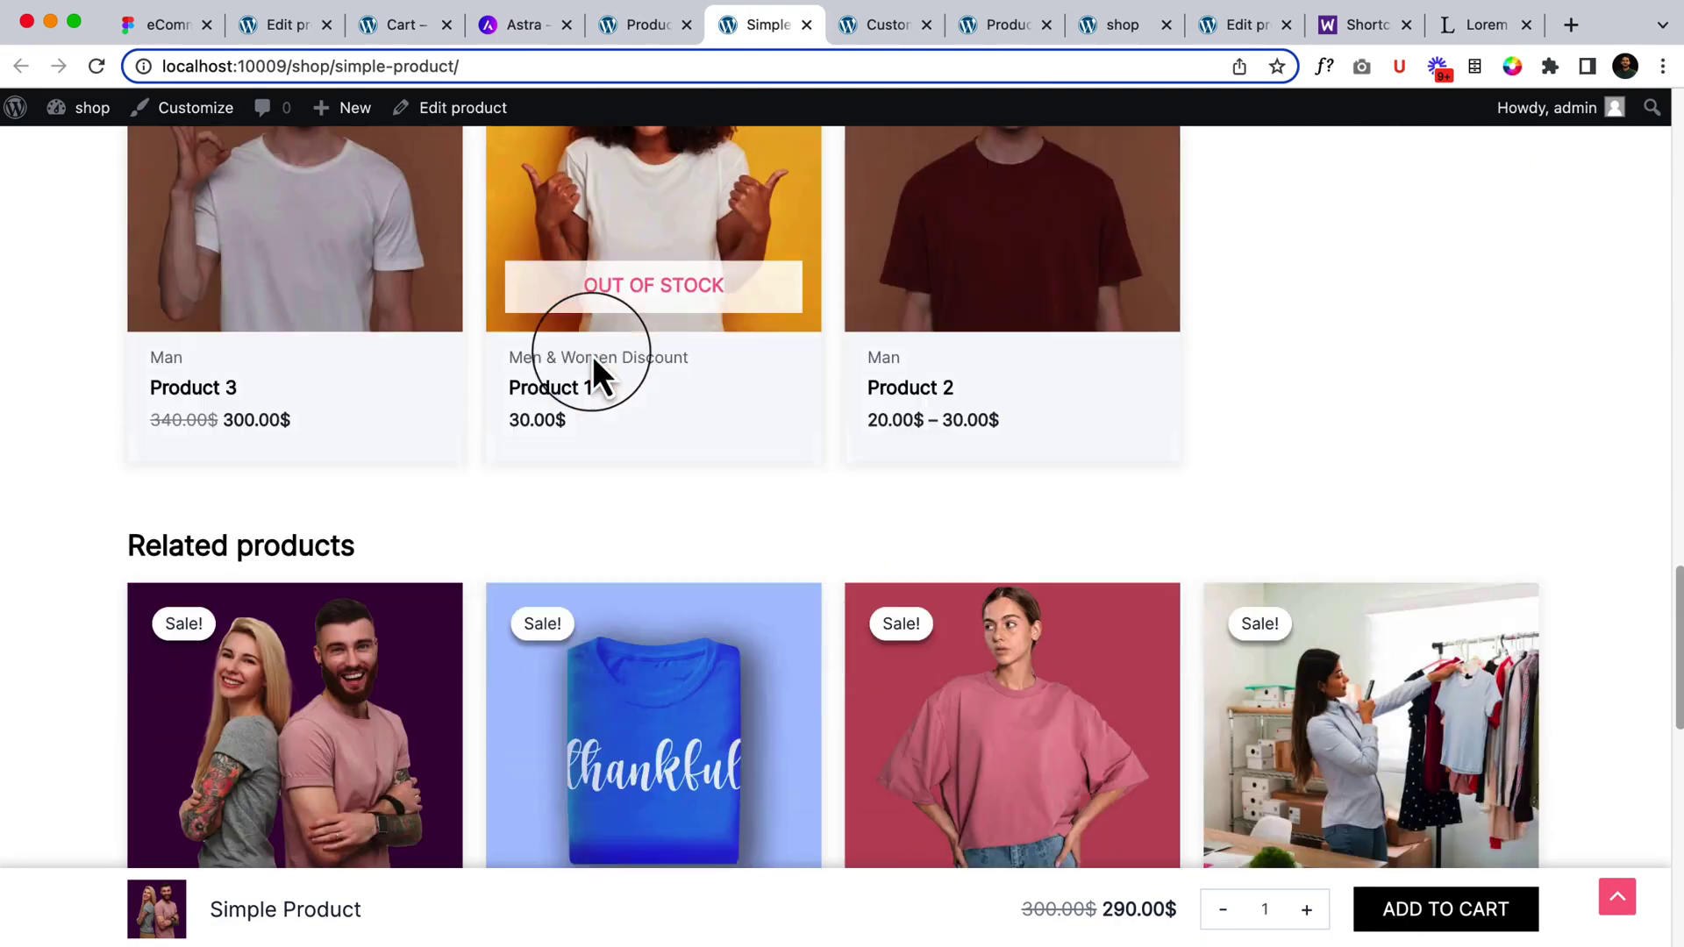
pyautogui.moveTo(146, 513); pyautogui.dragTo(701, 486)
pyautogui.scroll(-1, 702, 486)
pyautogui.scroll(-1, 702, 485)
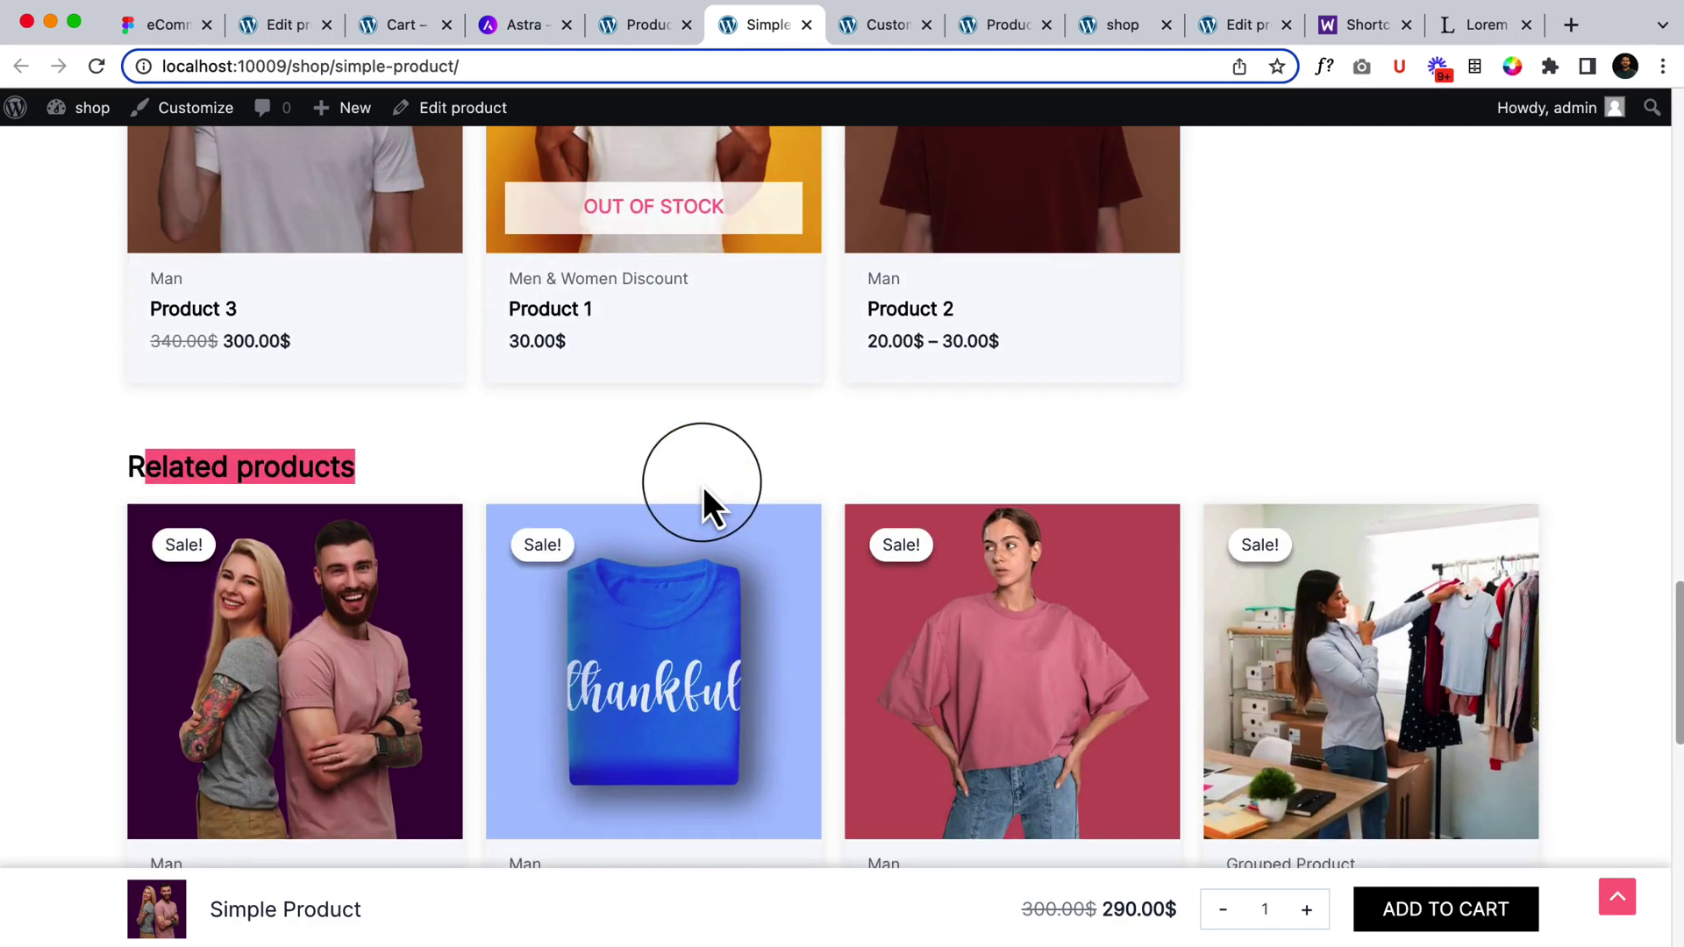
pyautogui.scroll(-10, 706, 485)
pyautogui.scroll(5, 720, 479)
pyautogui.scroll(15, 719, 478)
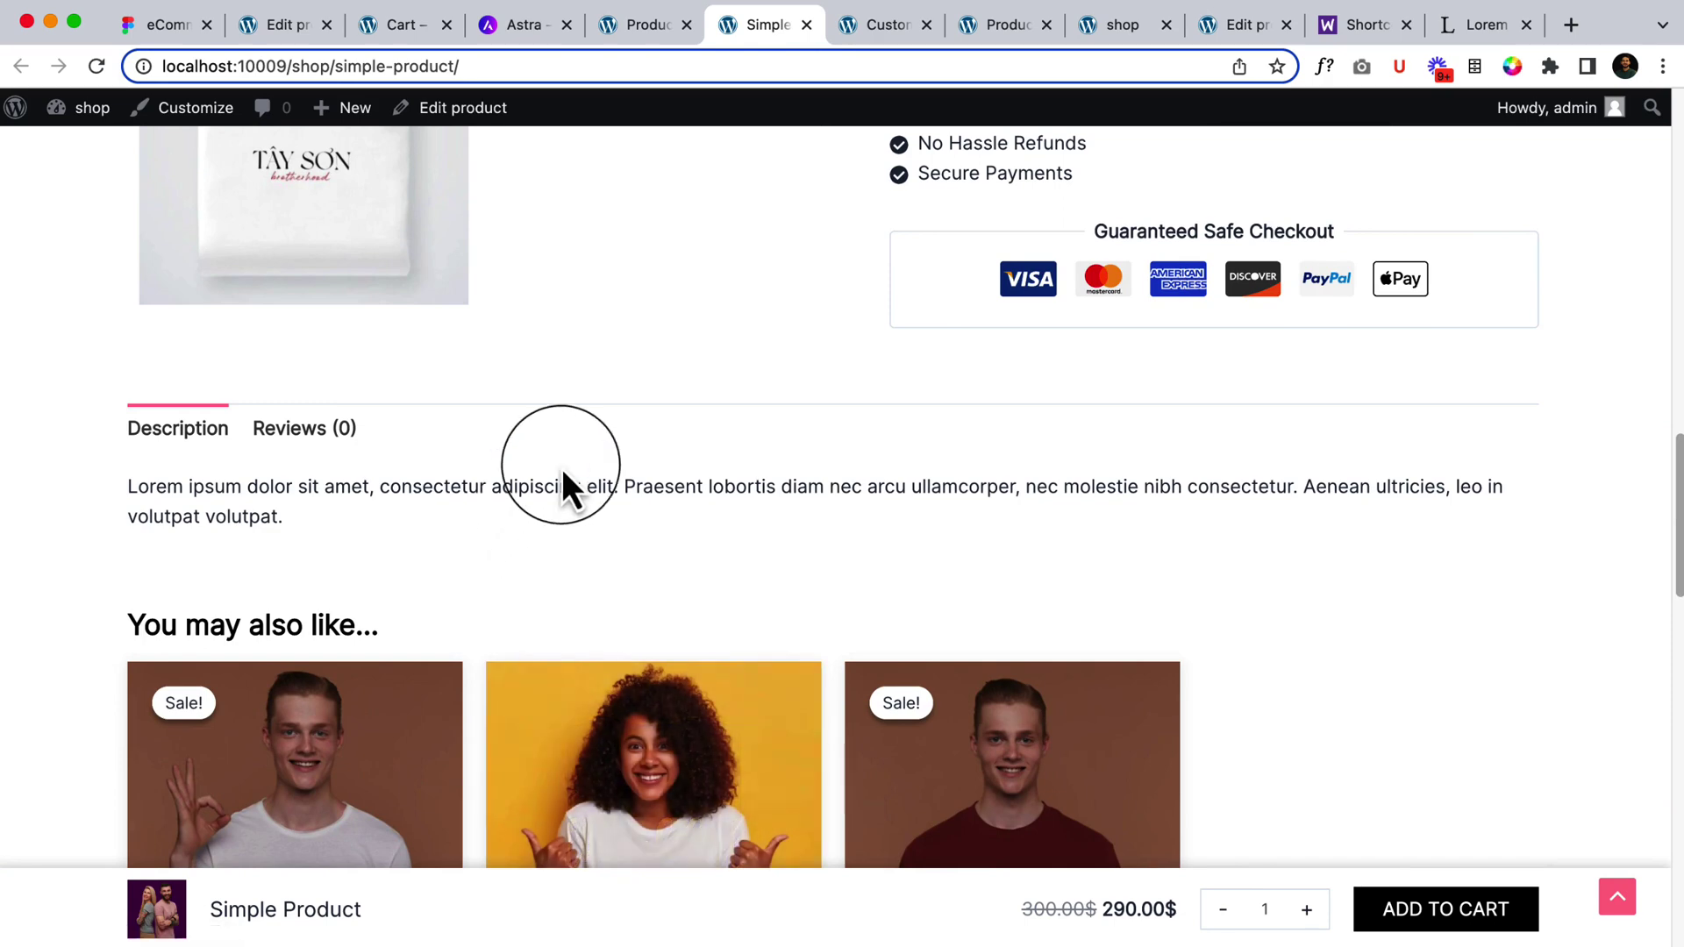
pyautogui.scroll(5, 714, 351)
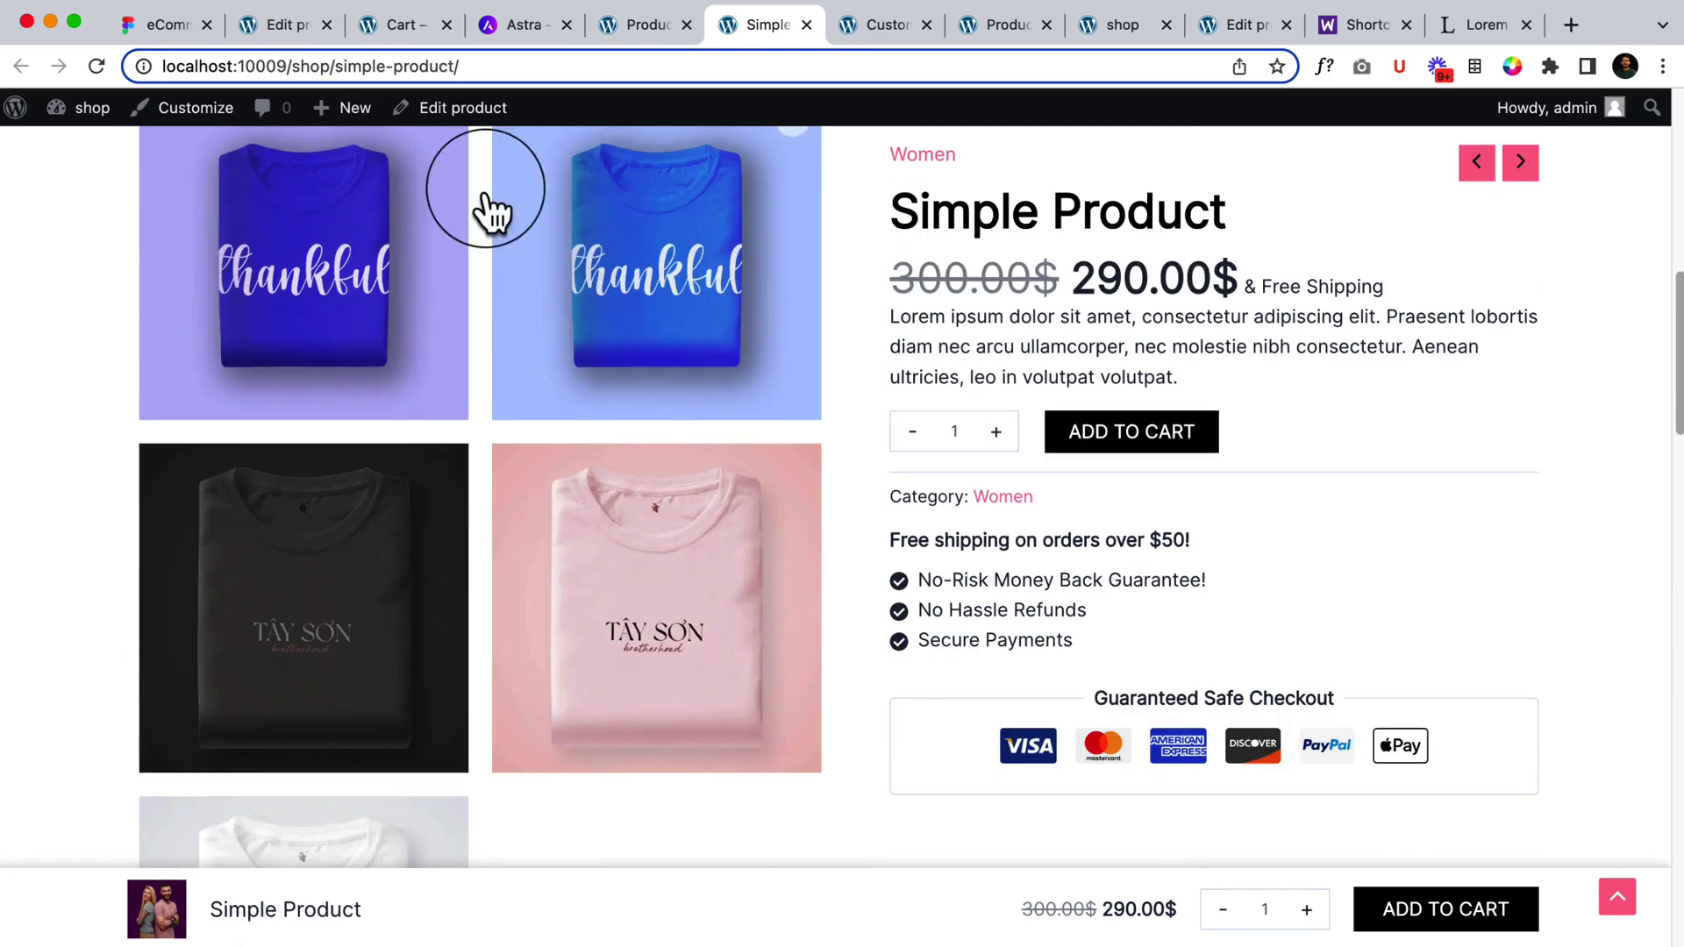
pyautogui.click(619, 26)
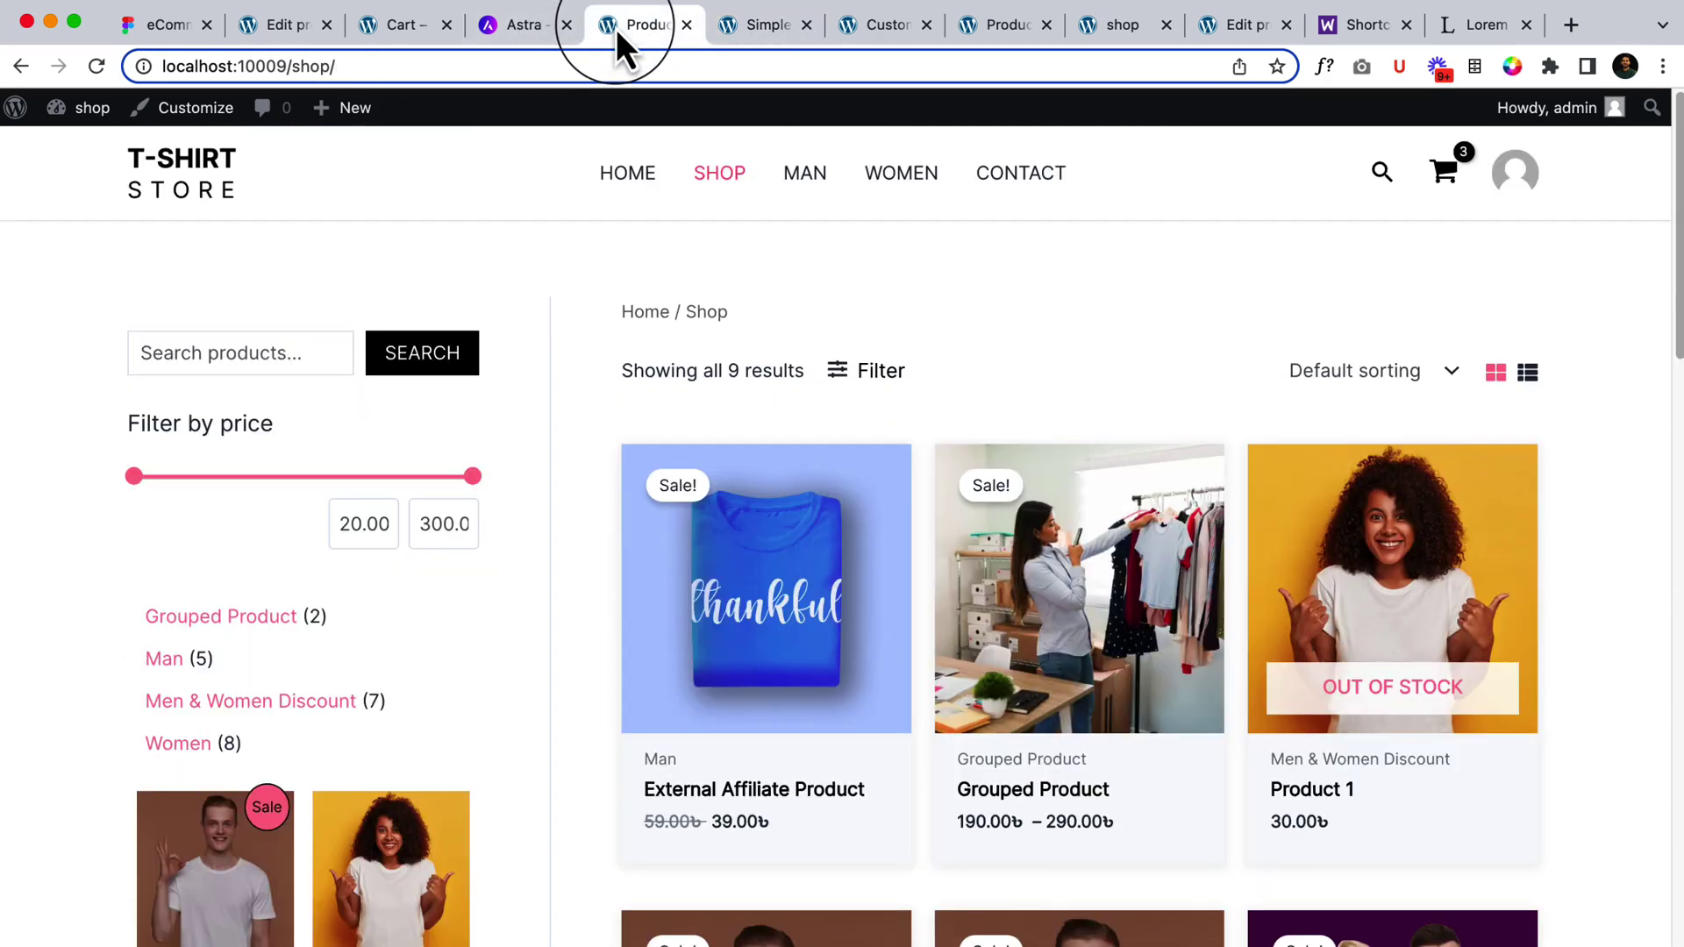
# Back in the Simple Product editor's Linked Products, add Product 1 as a cross-sell
pyautogui.click(412, 35)
pyautogui.click(282, 35)
pyautogui.scroll(-10, 723, 719)
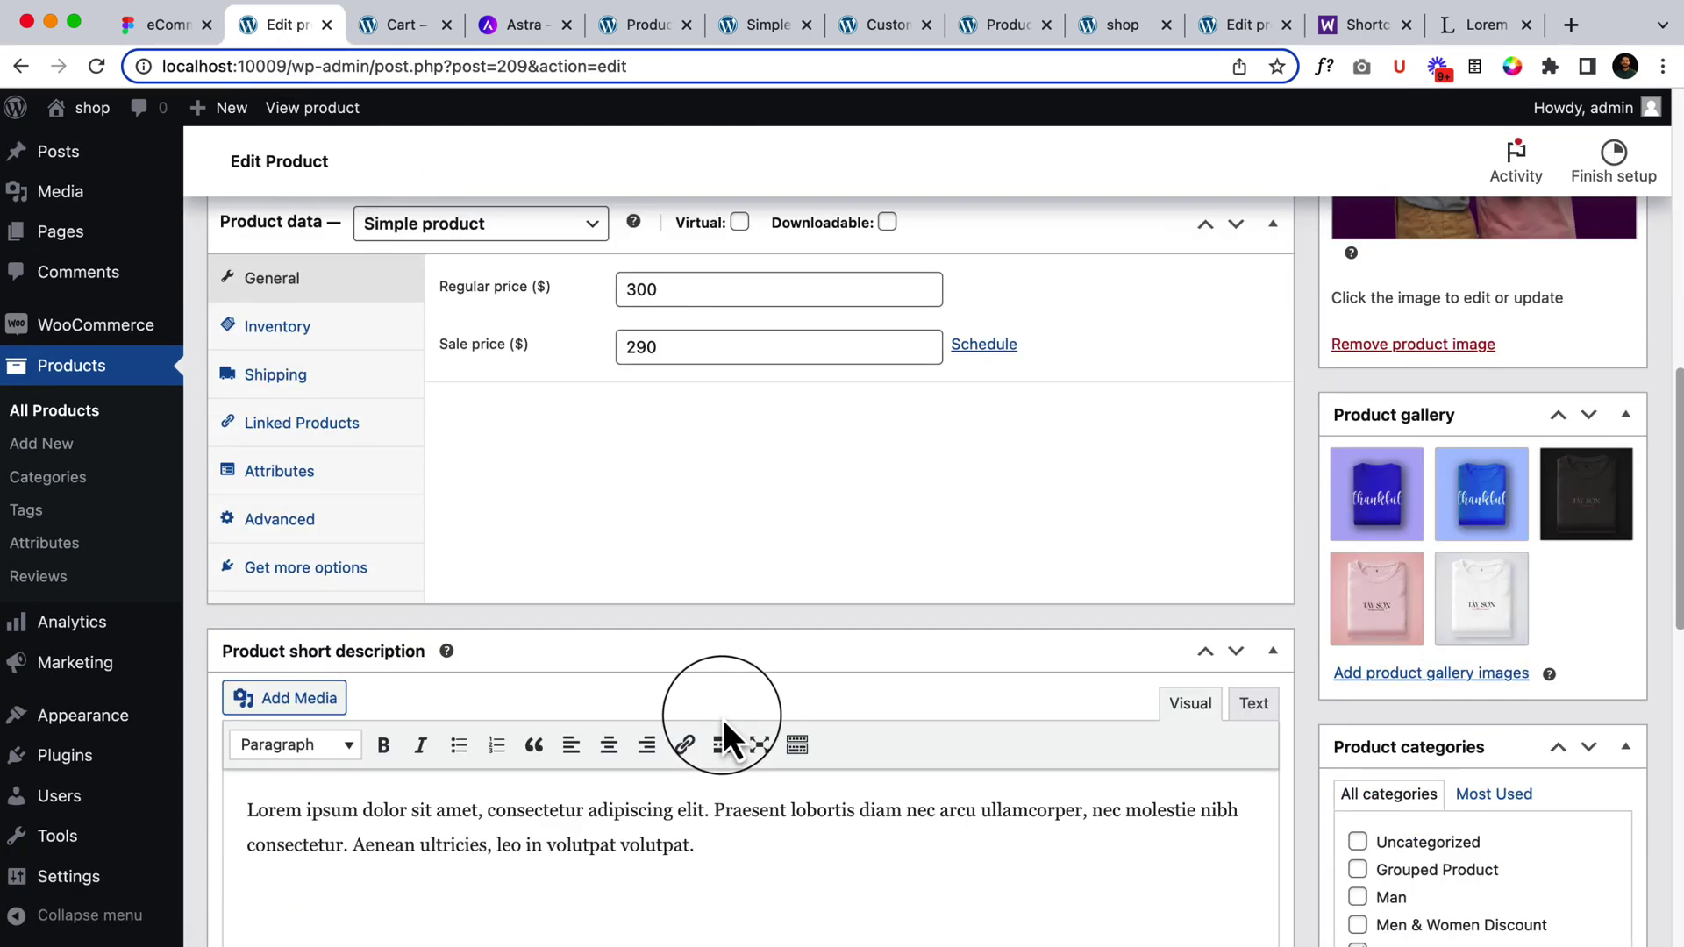
pyautogui.click(295, 422)
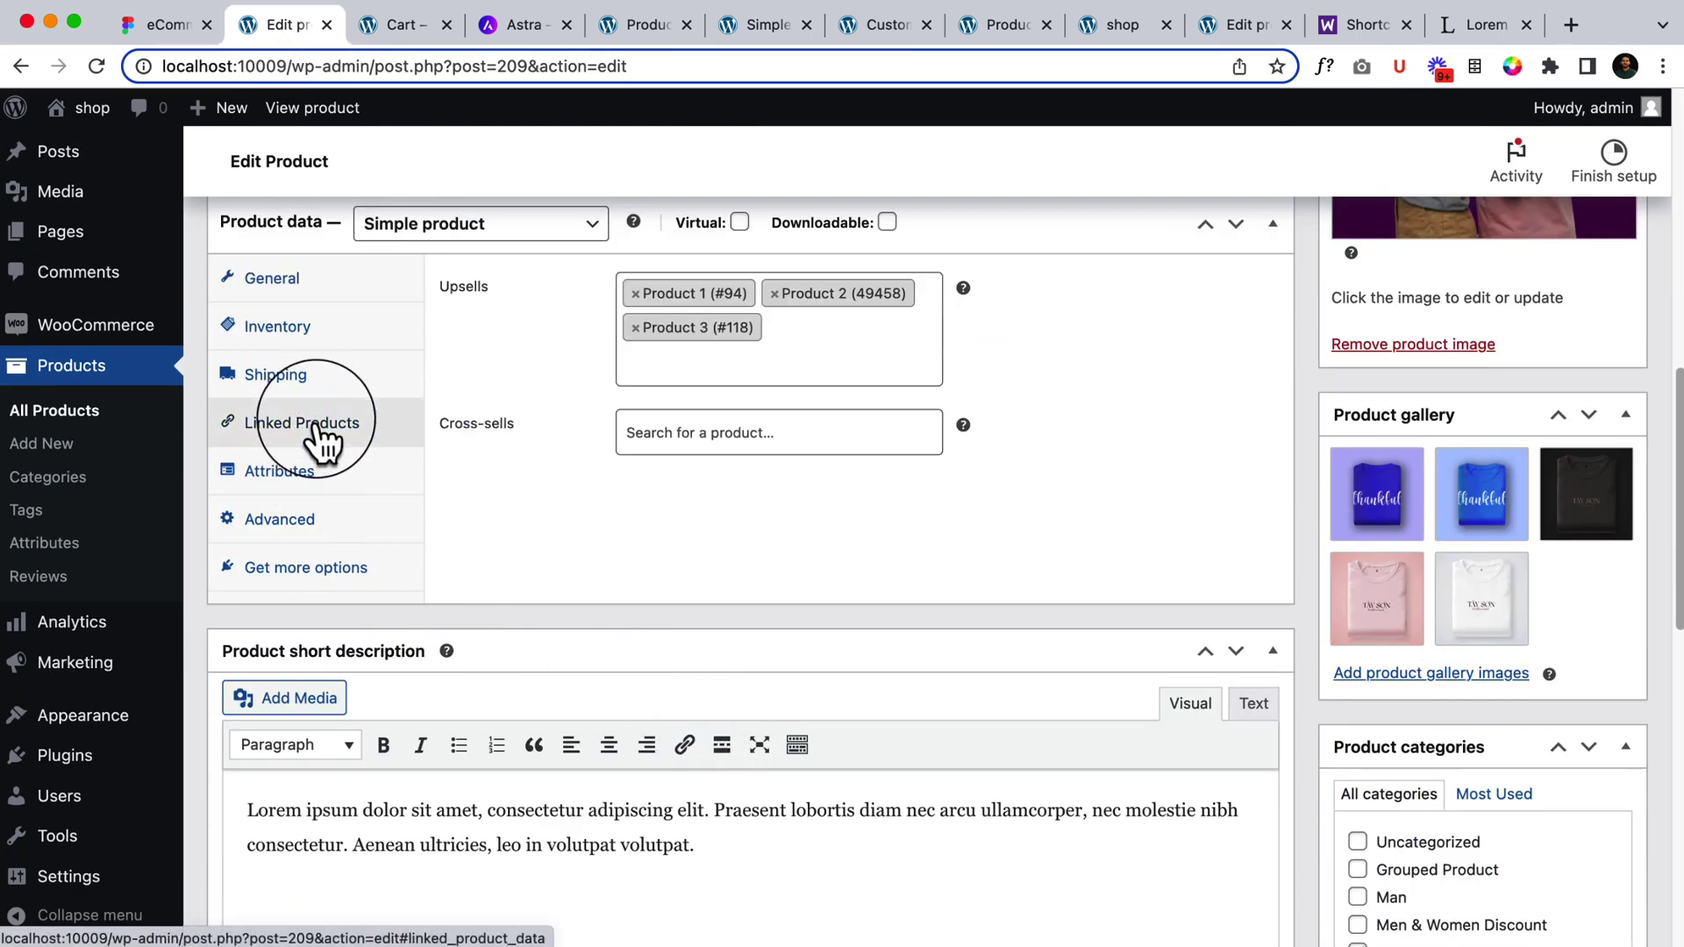
pyautogui.click(735, 445)
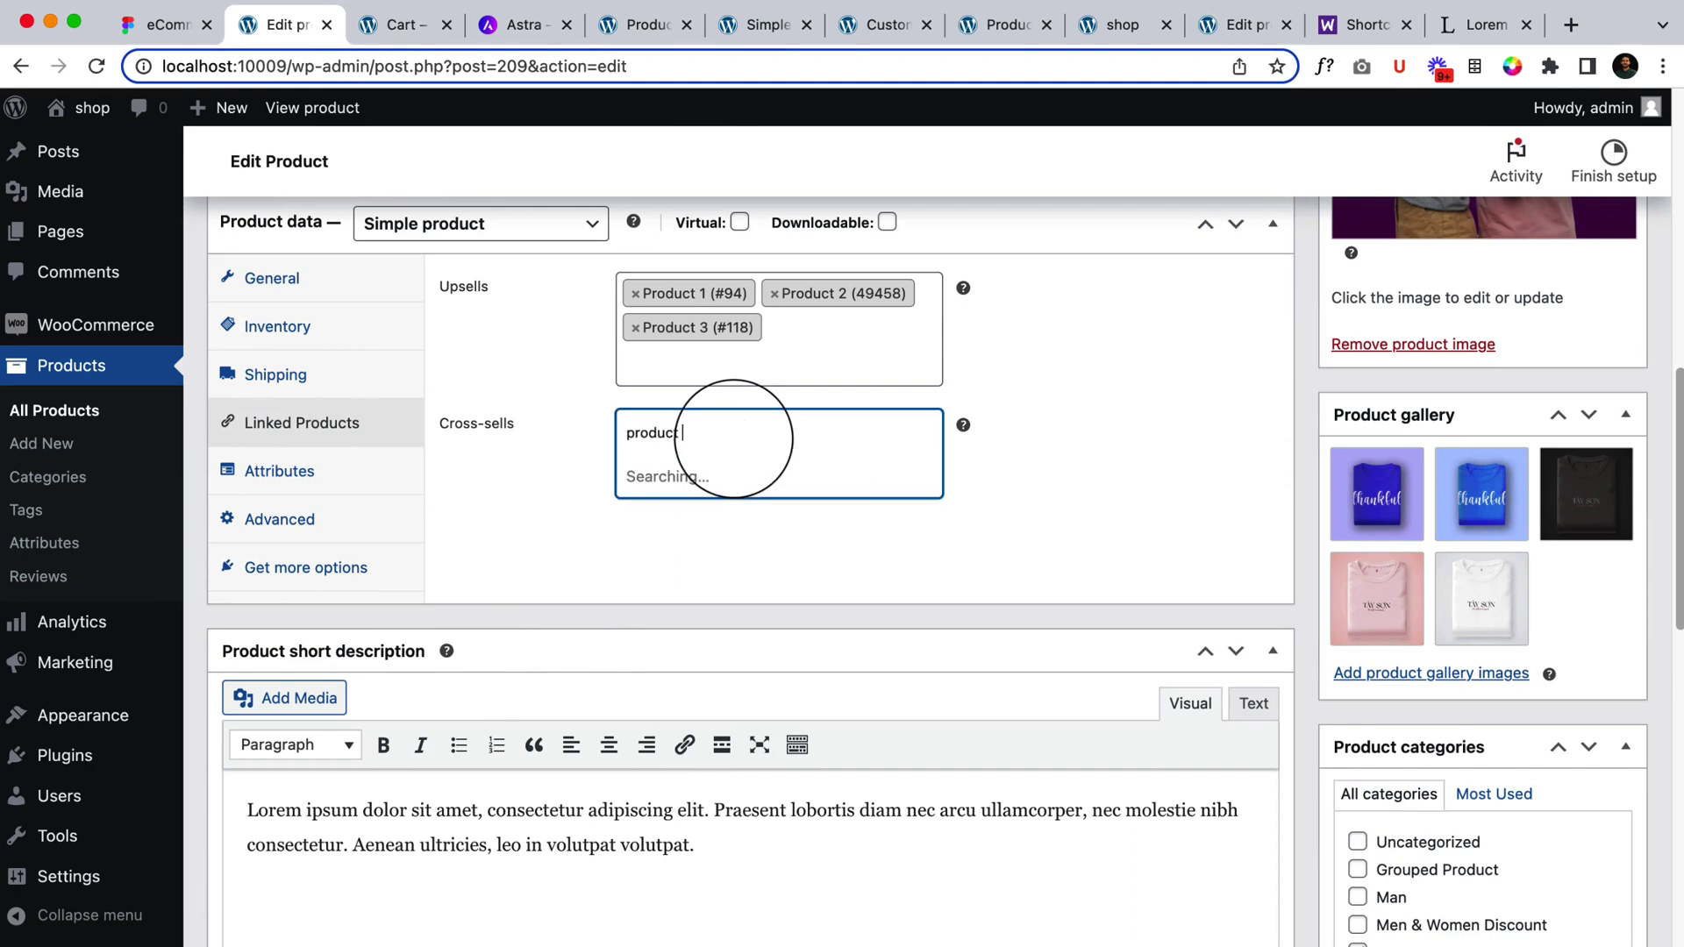
pyautogui.press('Return')
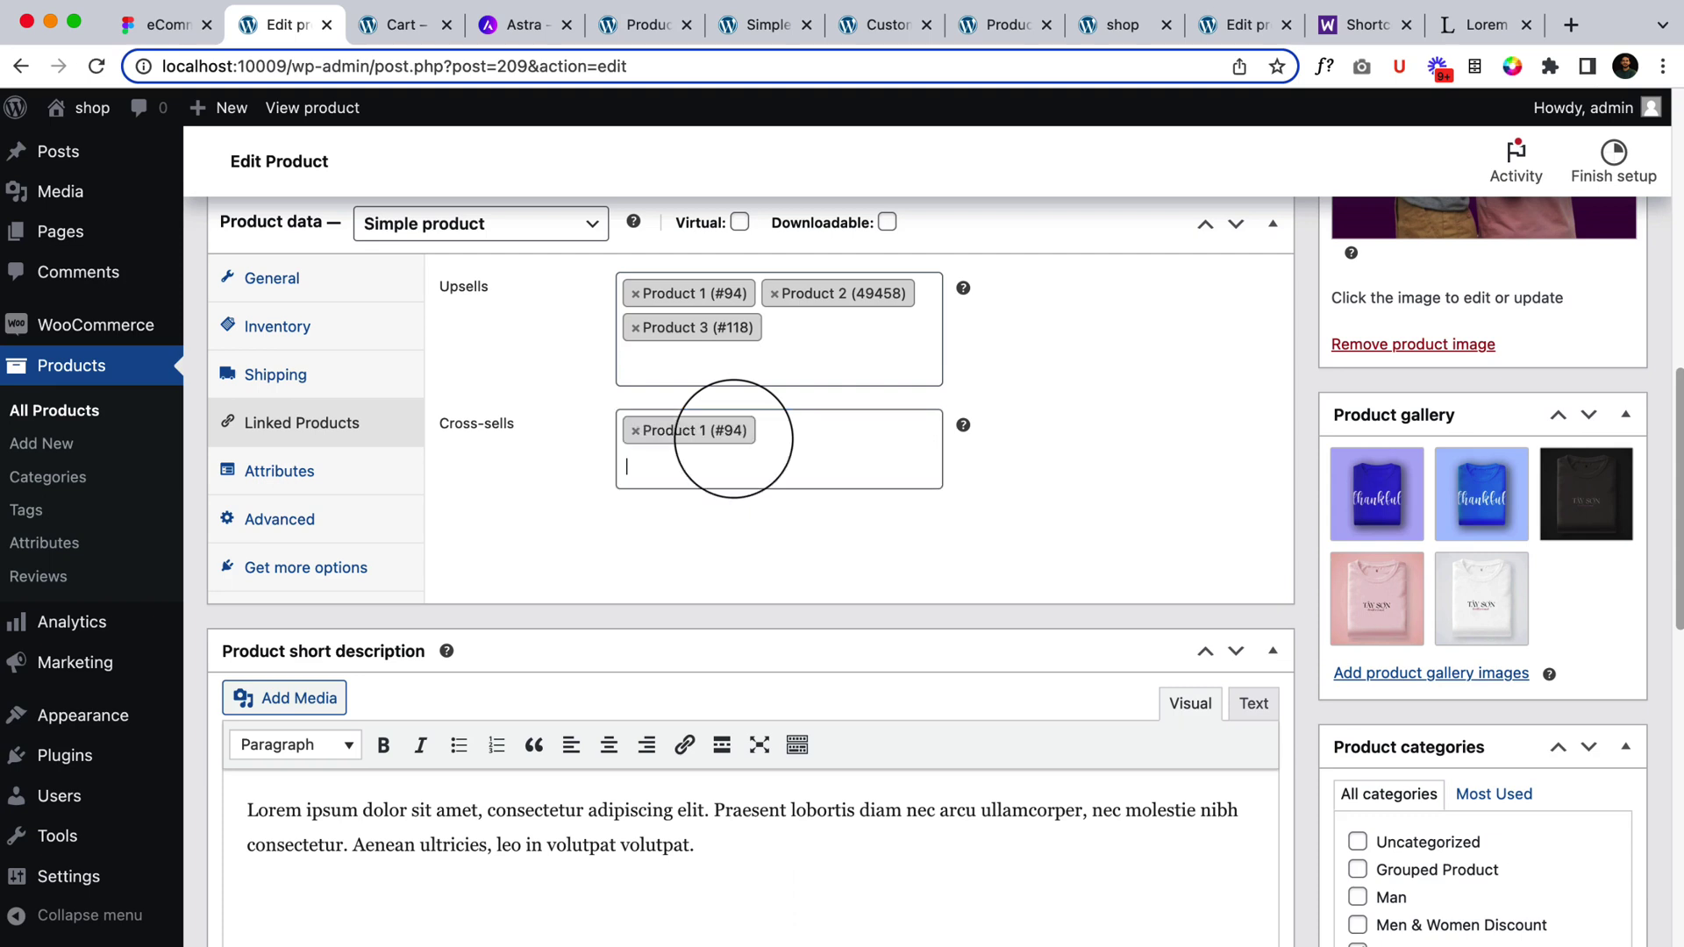
# Add Product 3 as a cross-sell, update the product, and return to its storefront page
pyautogui.click(733, 439)
pyautogui.write('product ')
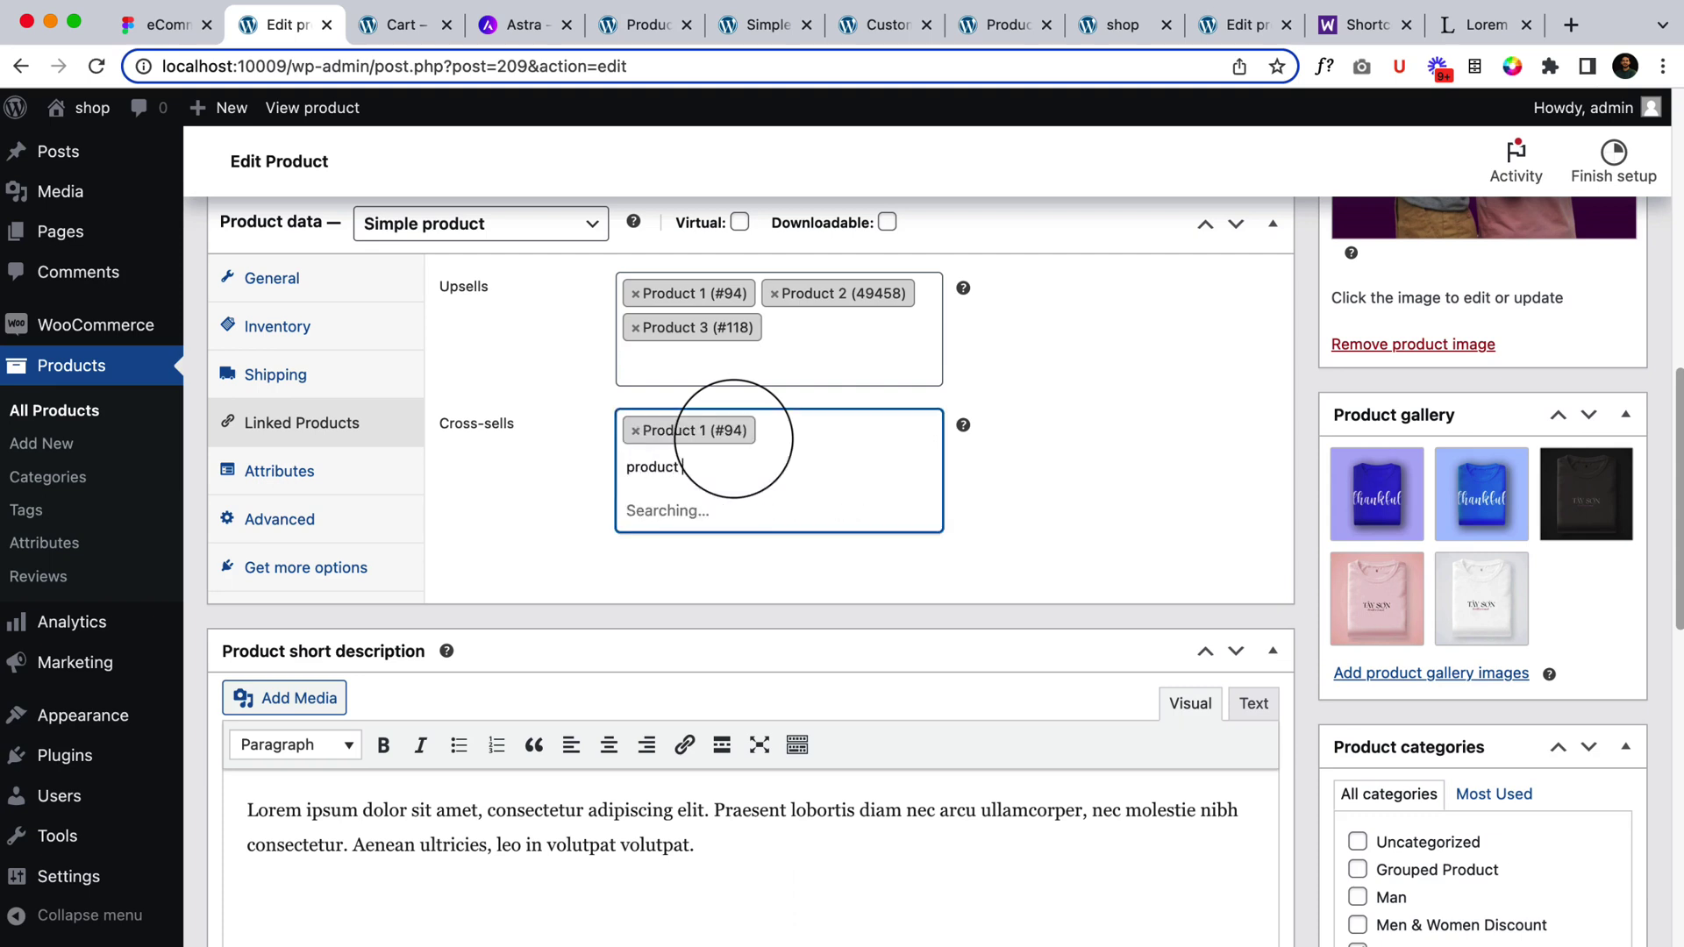
pyautogui.write('2')
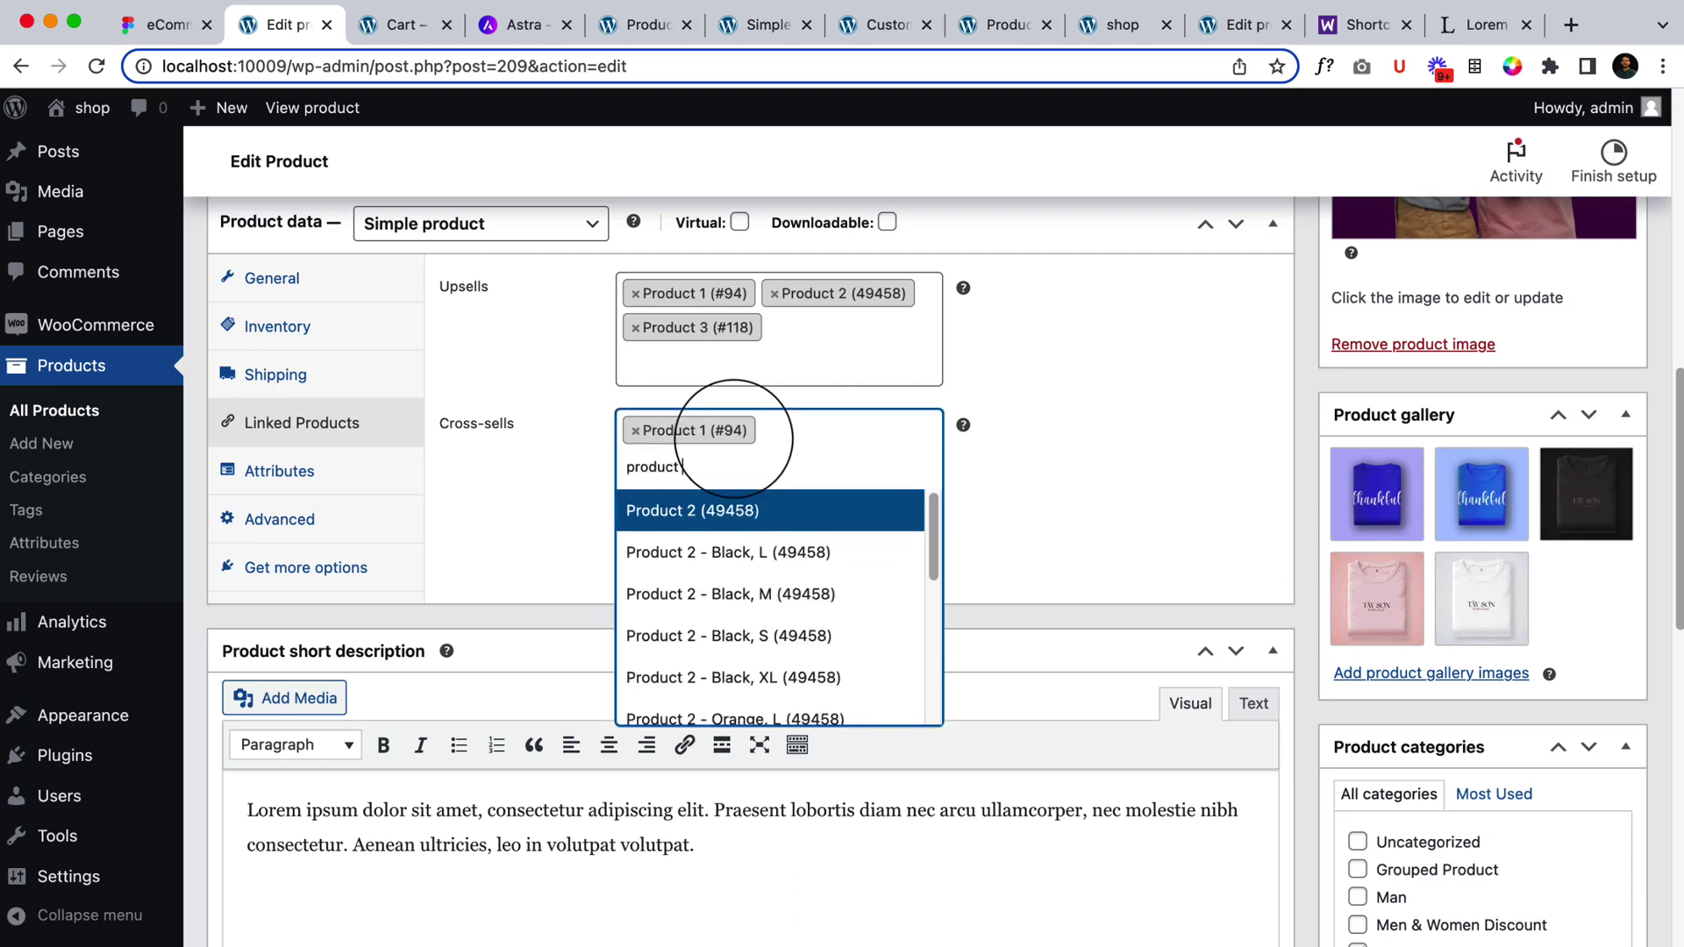
pyautogui.write('3')
pyautogui.press('Return')
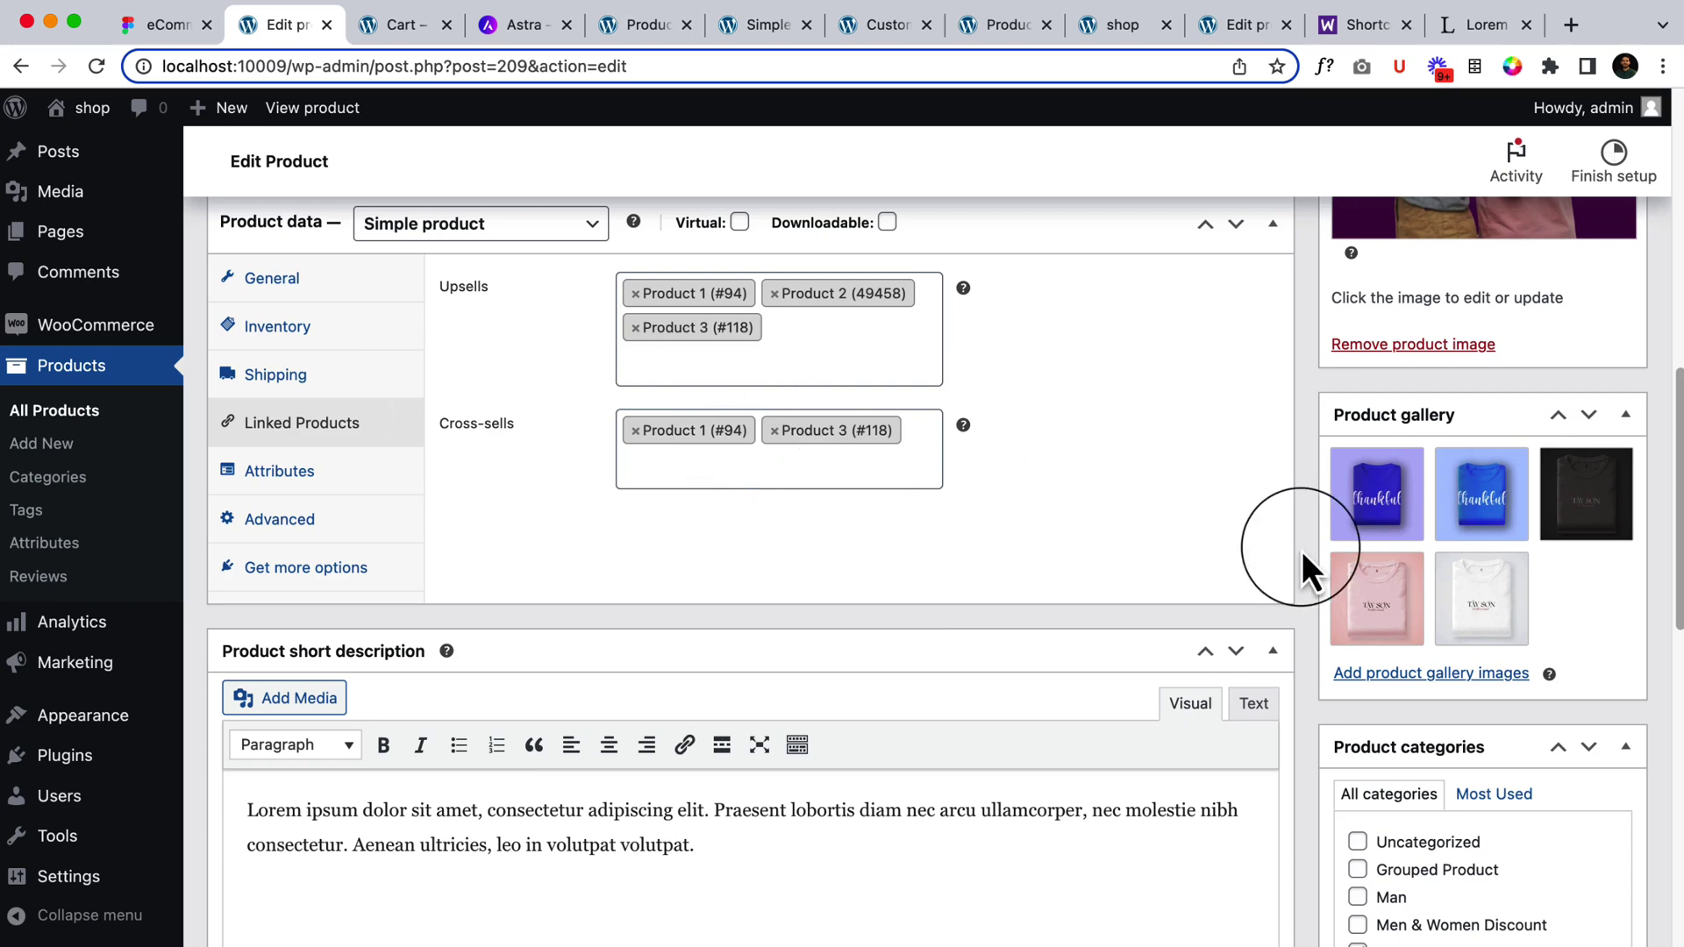
pyautogui.scroll(6, 1302, 551)
pyautogui.click(1598, 333)
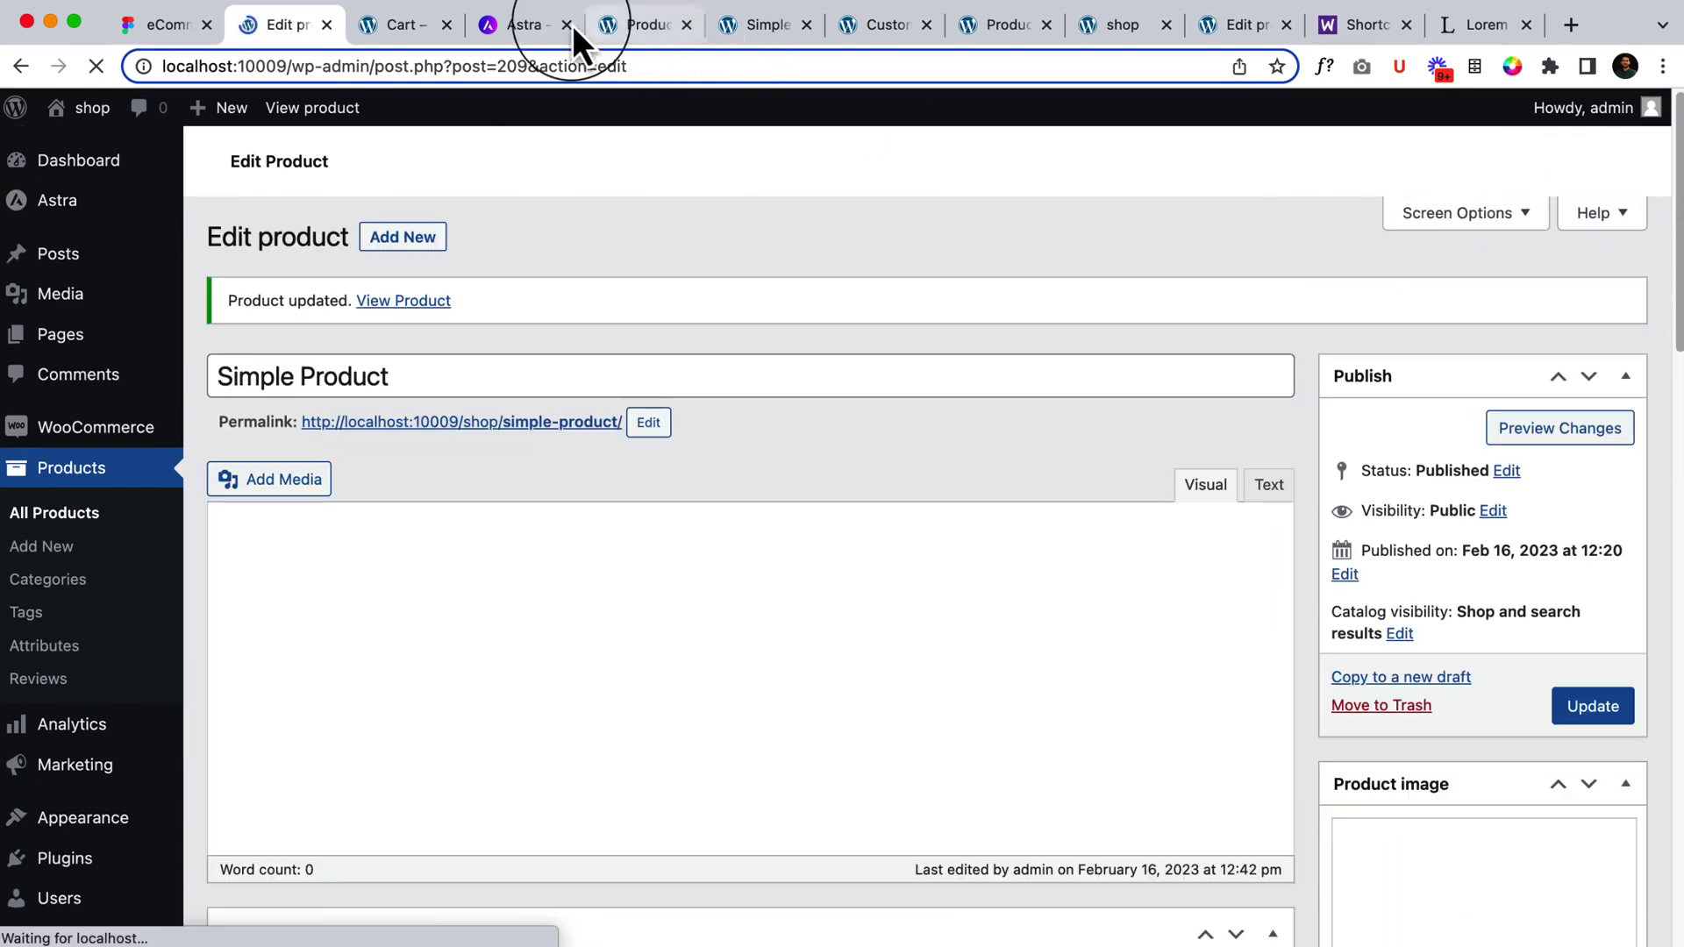
pyautogui.click(628, 27)
pyautogui.click(741, 26)
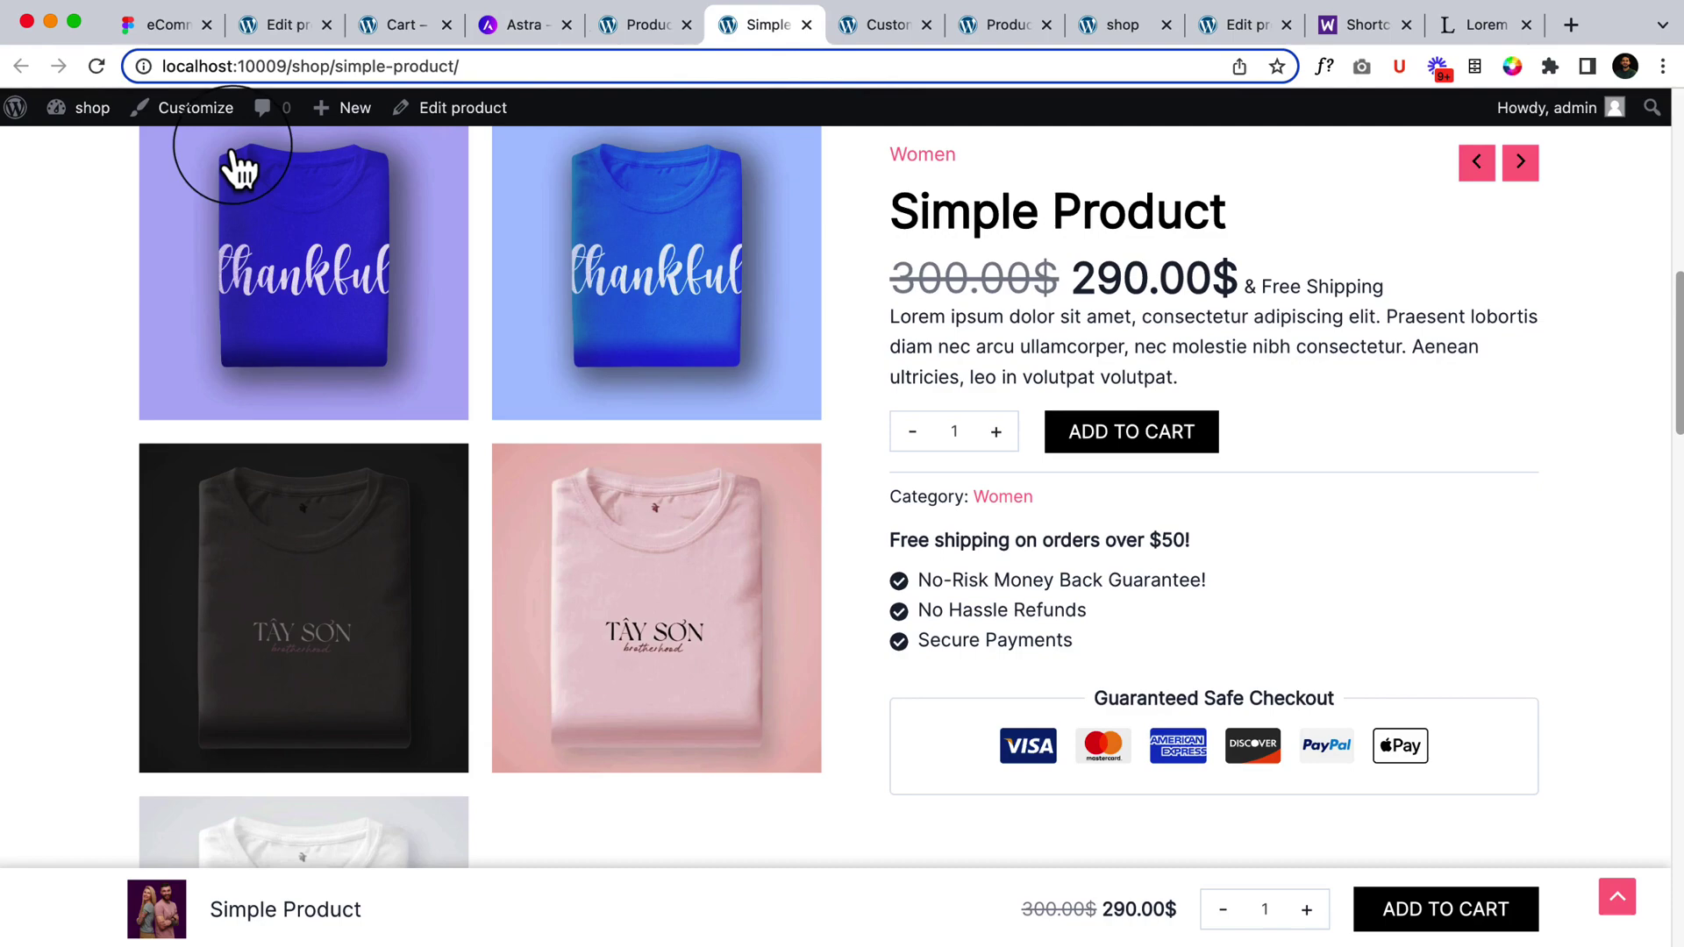
# Reload the Simple Product page and add another Simple Product to the cart
pyautogui.click(95, 66)
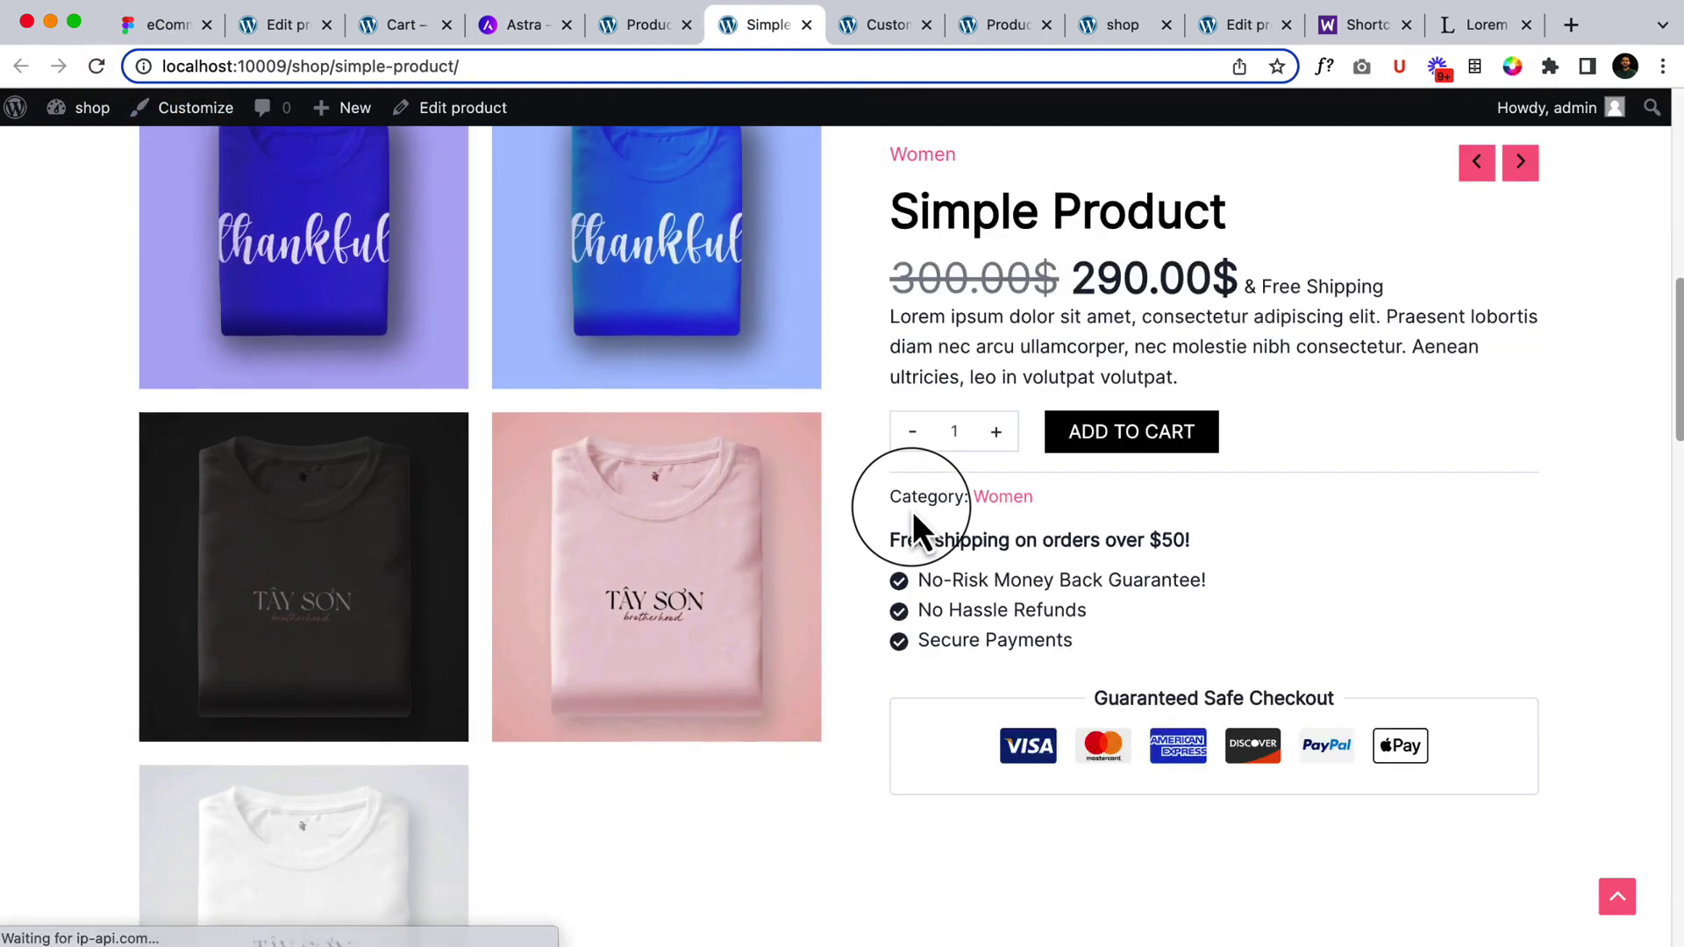
pyautogui.scroll(-10, 912, 511)
pyautogui.scroll(-5, 912, 510)
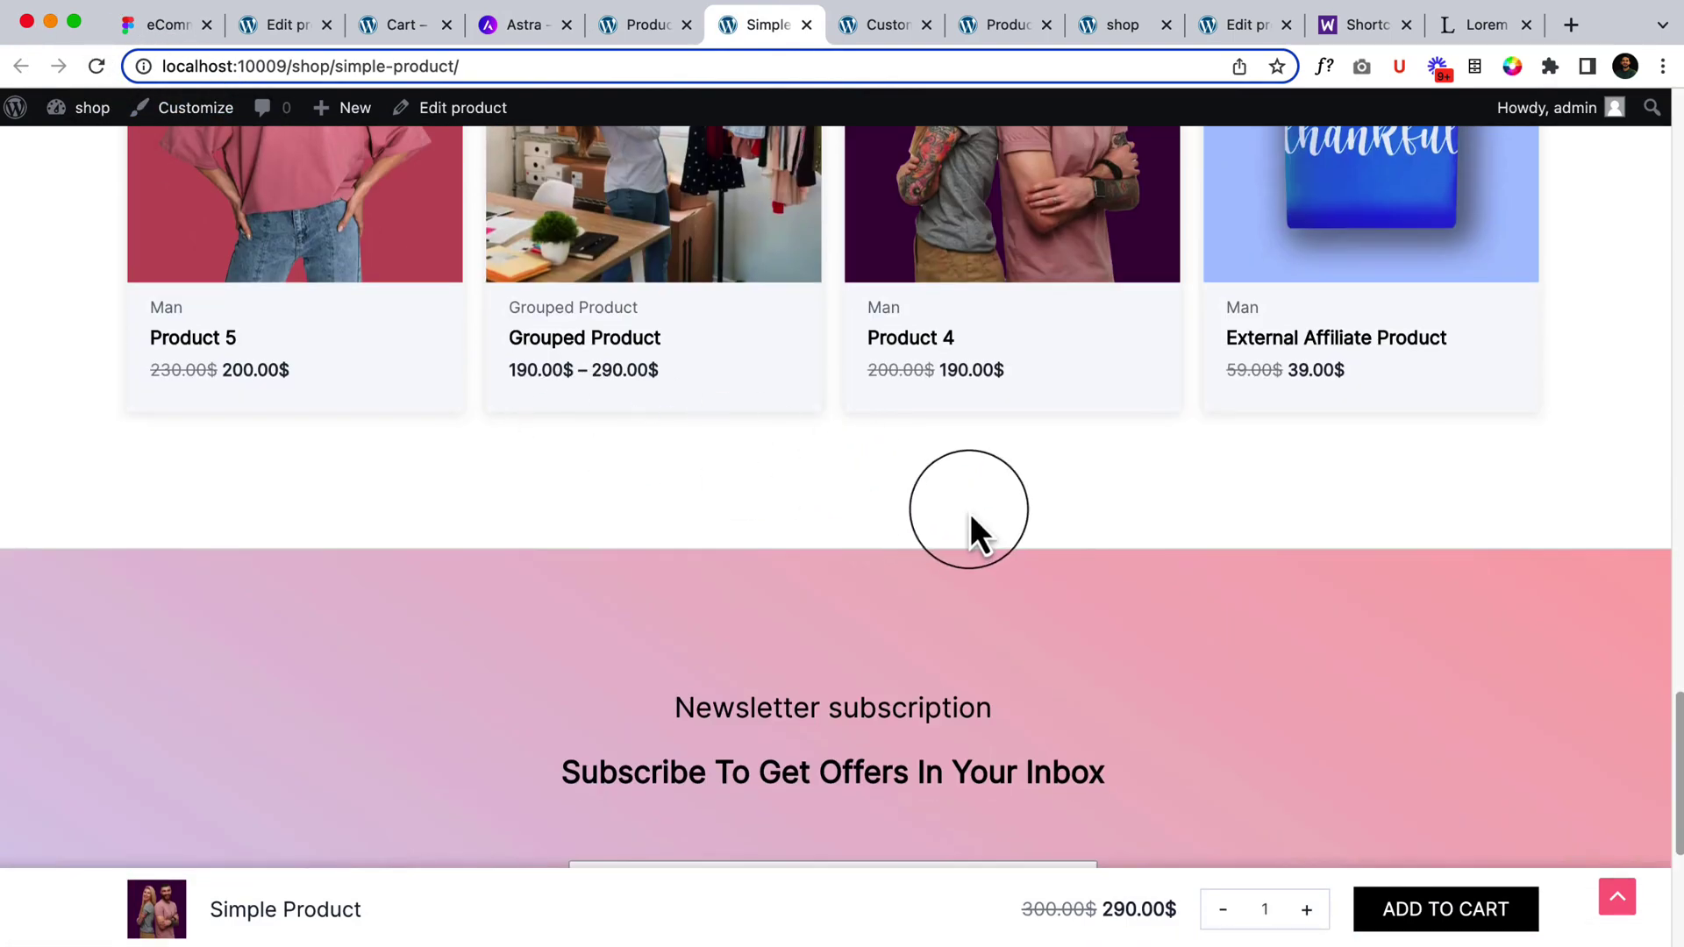
pyautogui.scroll(15, 970, 513)
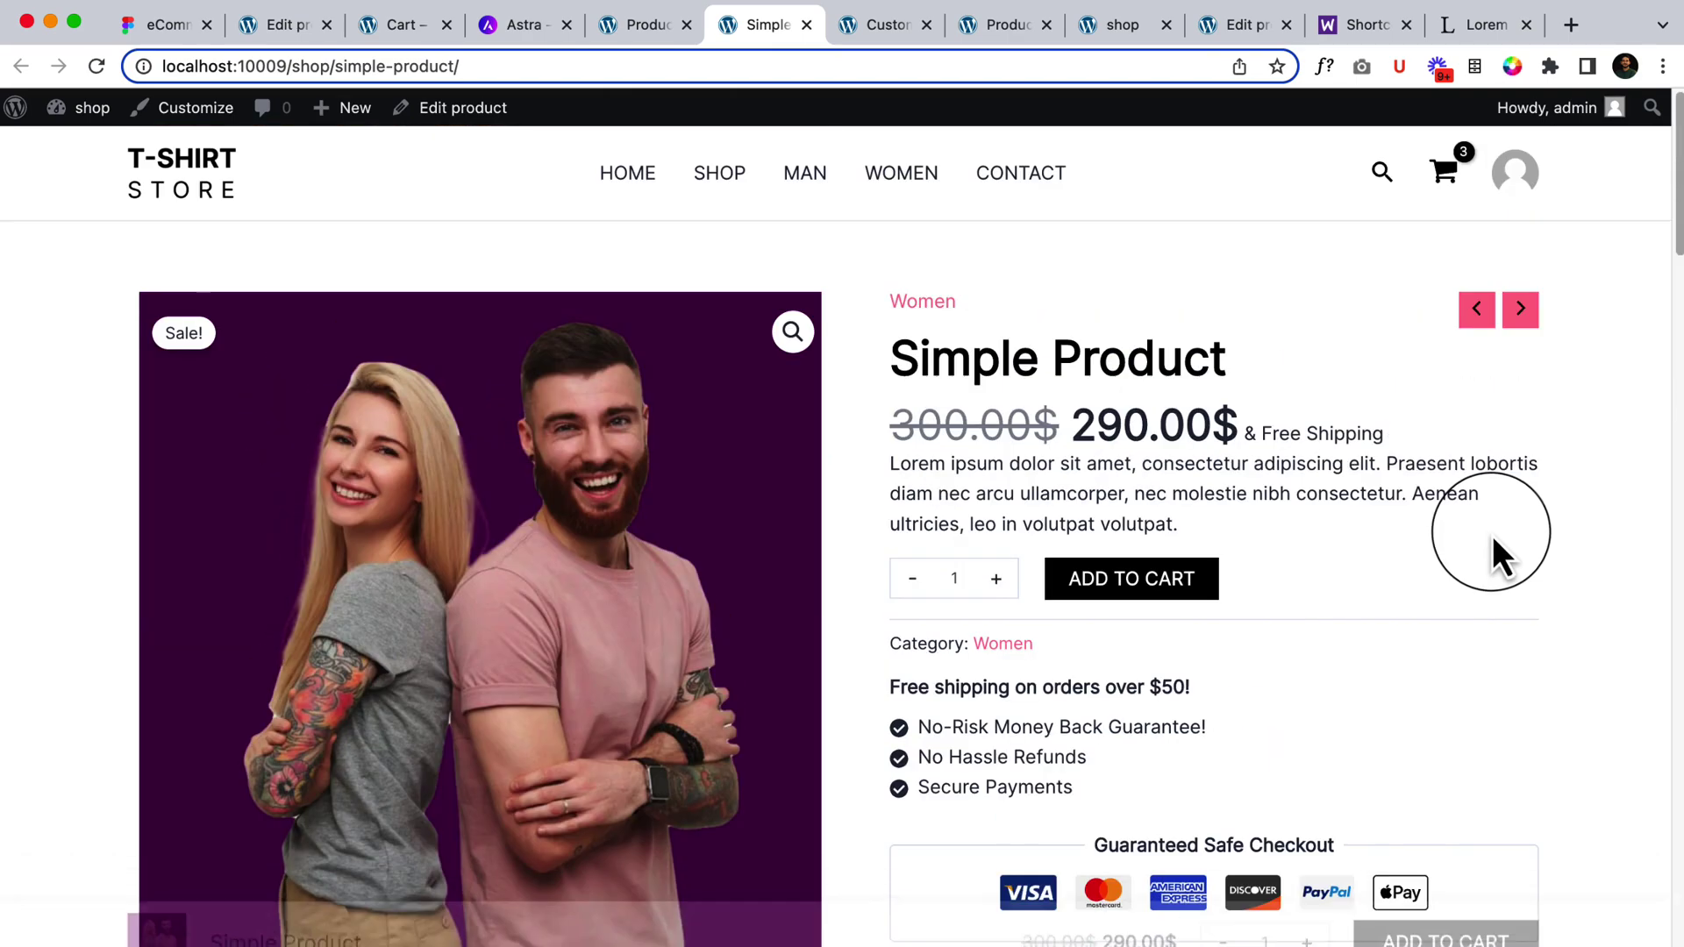
pyautogui.click(1140, 577)
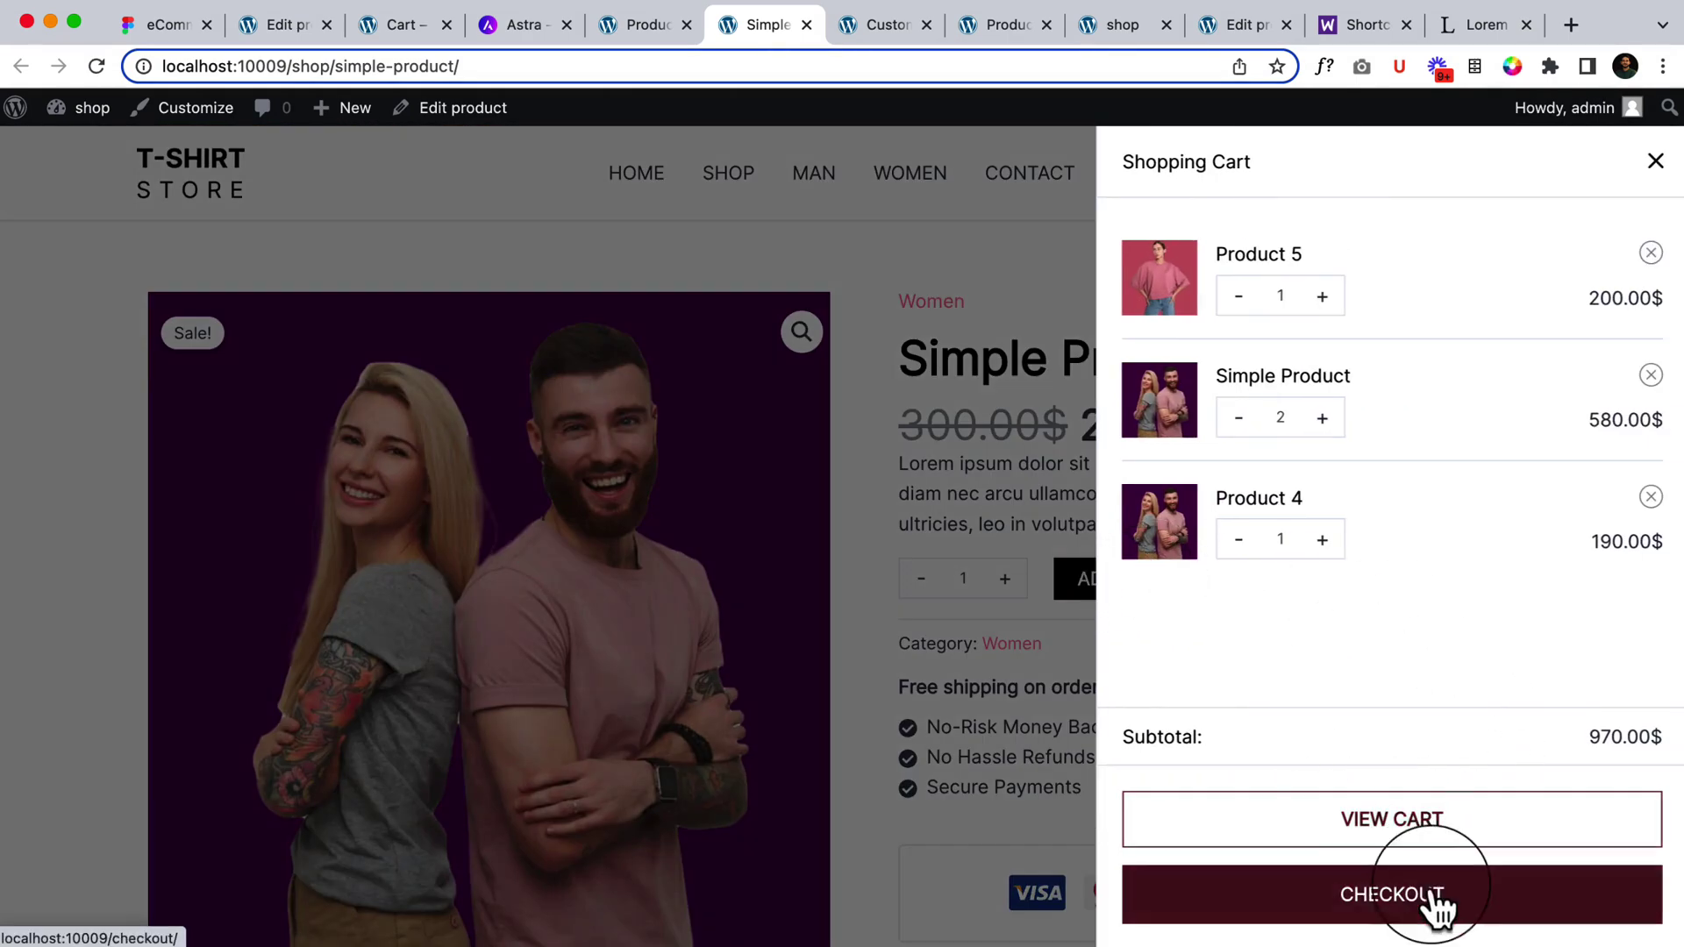
# Open the cart page and look over its You may be interested in... cross-sells
pyautogui.click(1394, 814)
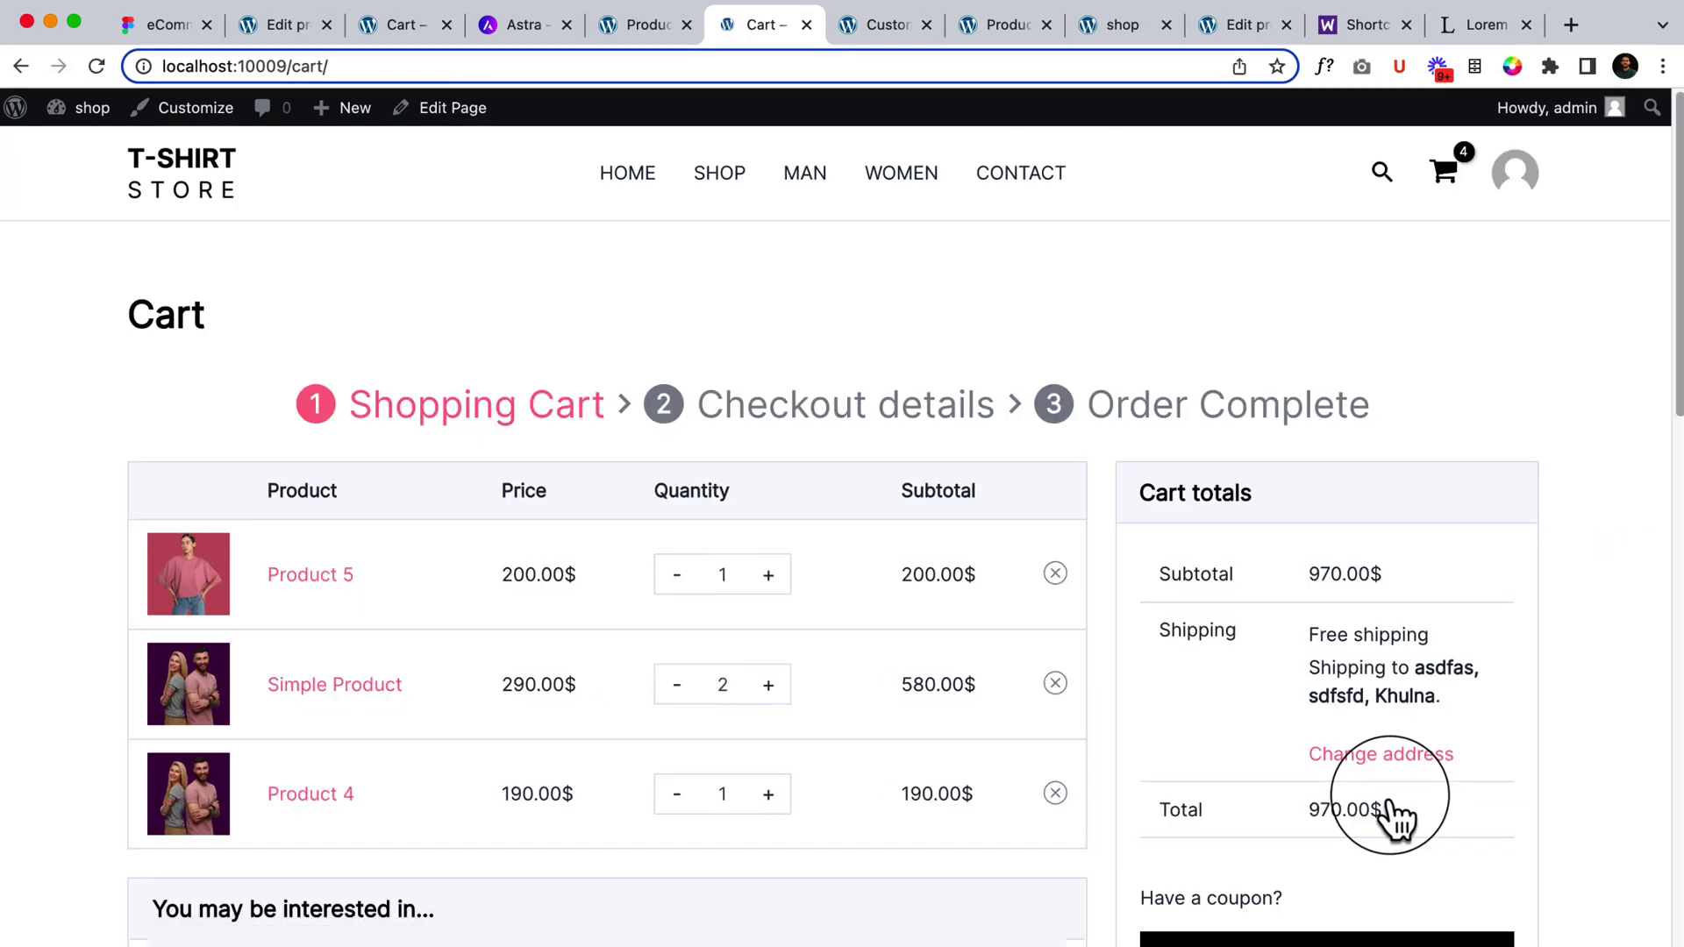
pyautogui.scroll(-8, 838, 605)
pyautogui.scroll(1, 837, 613)
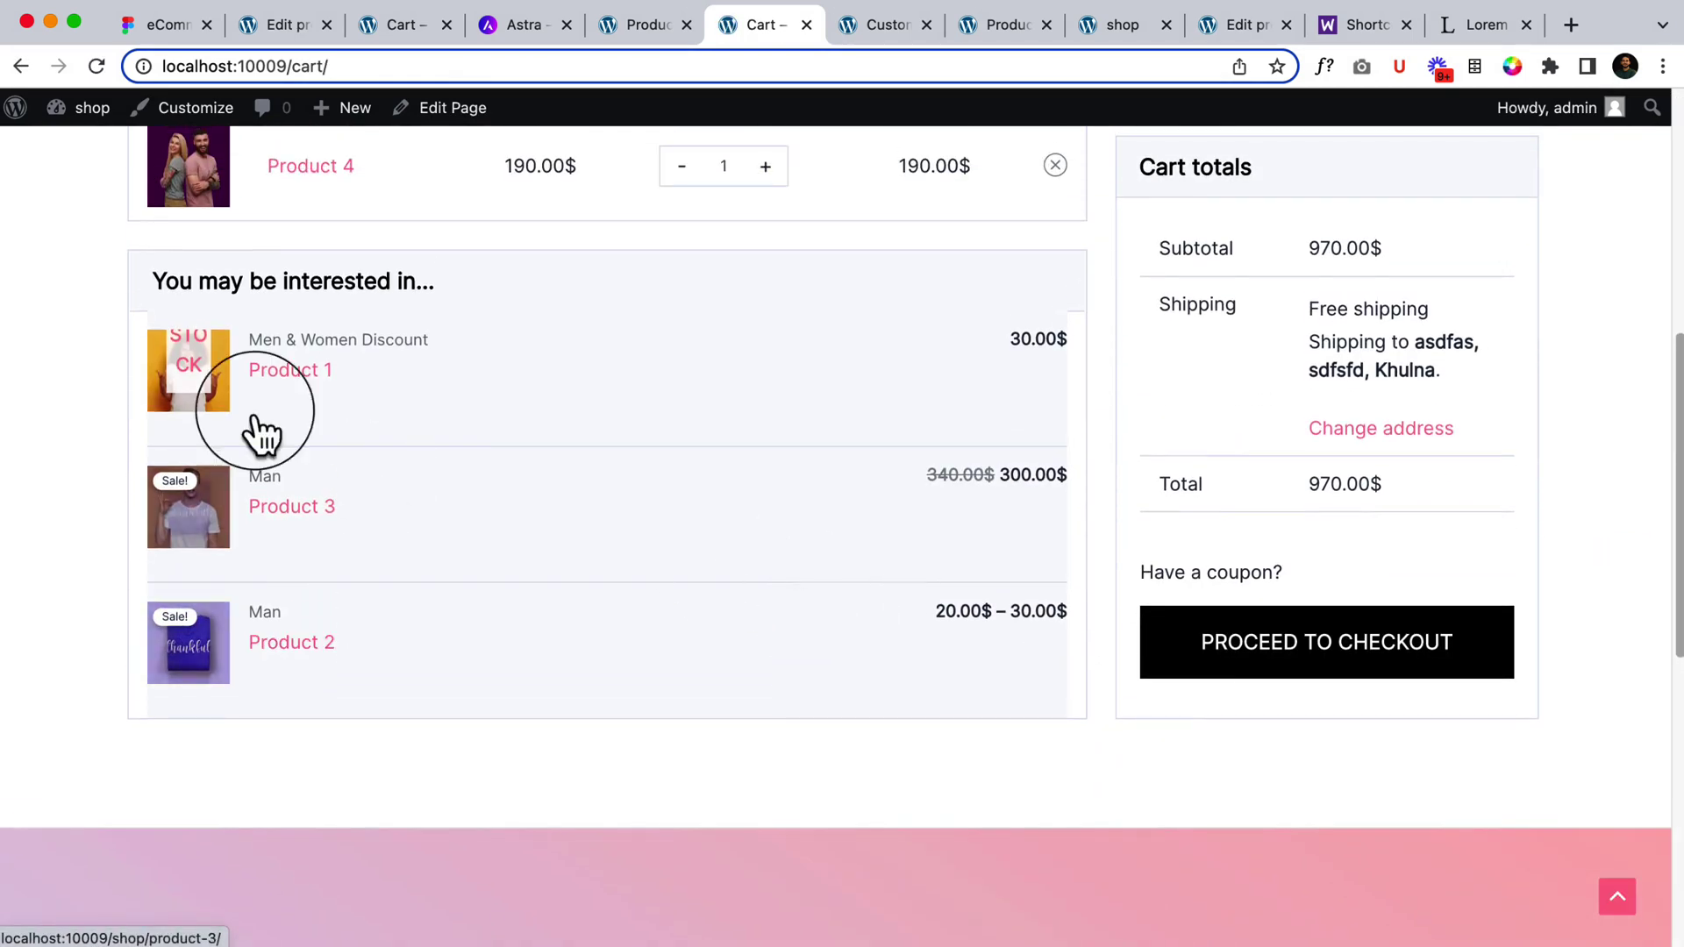
pyautogui.moveTo(167, 281); pyautogui.dragTo(489, 314)
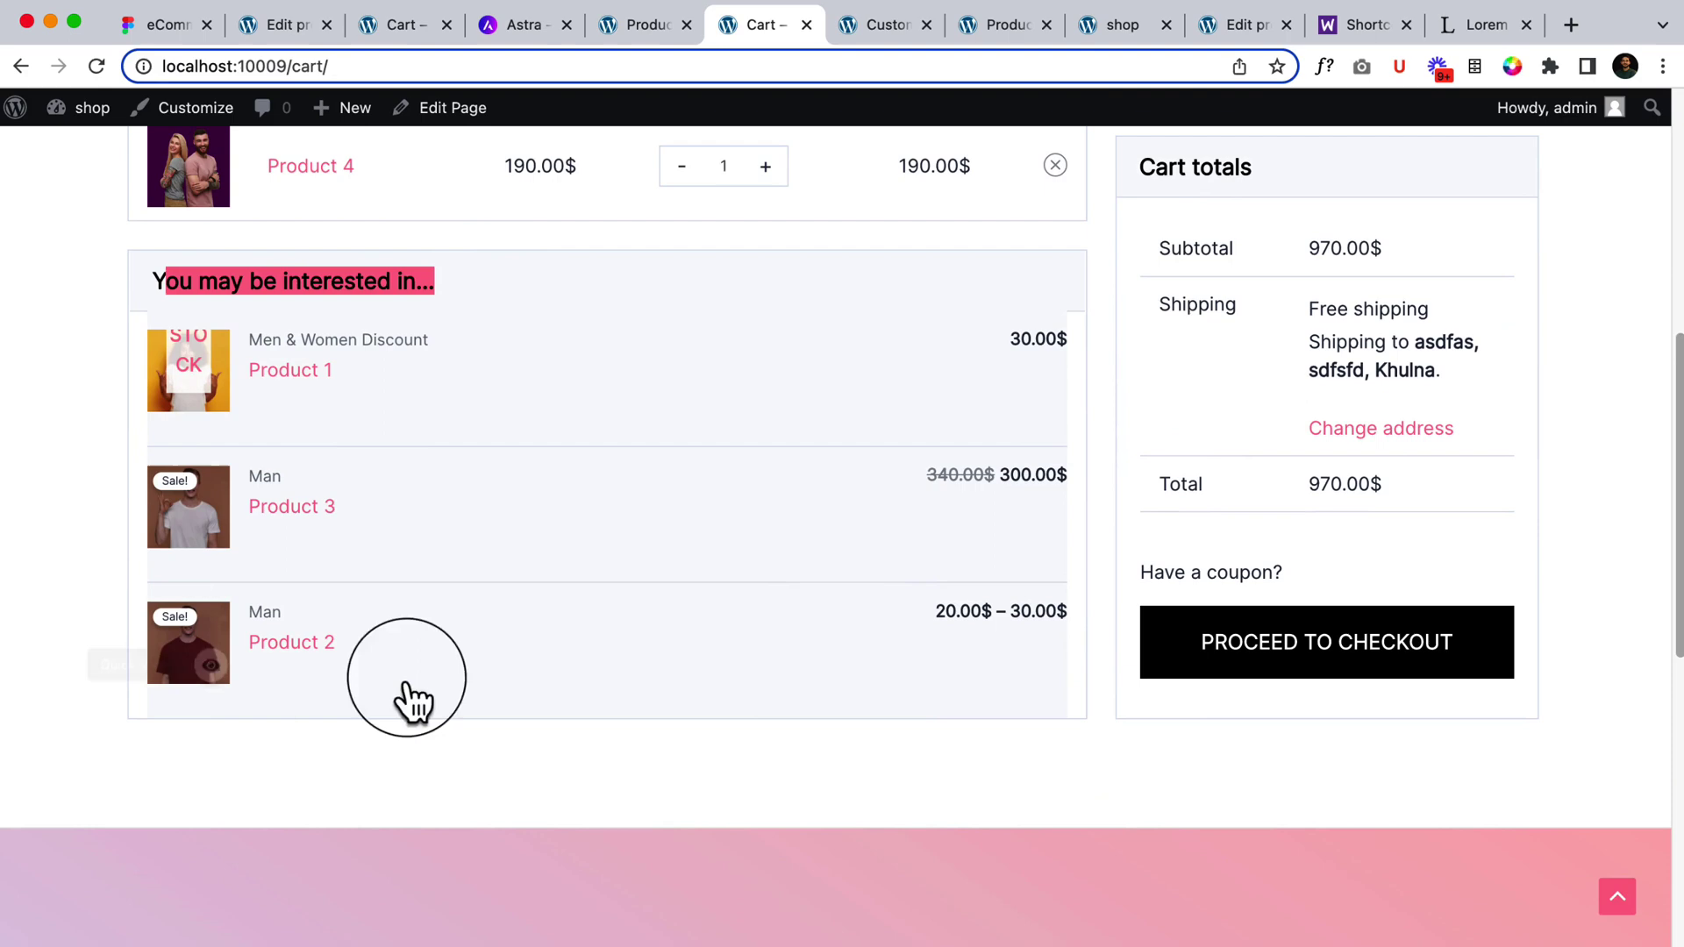
pyautogui.click(716, 789)
pyautogui.scroll(7, 715, 789)
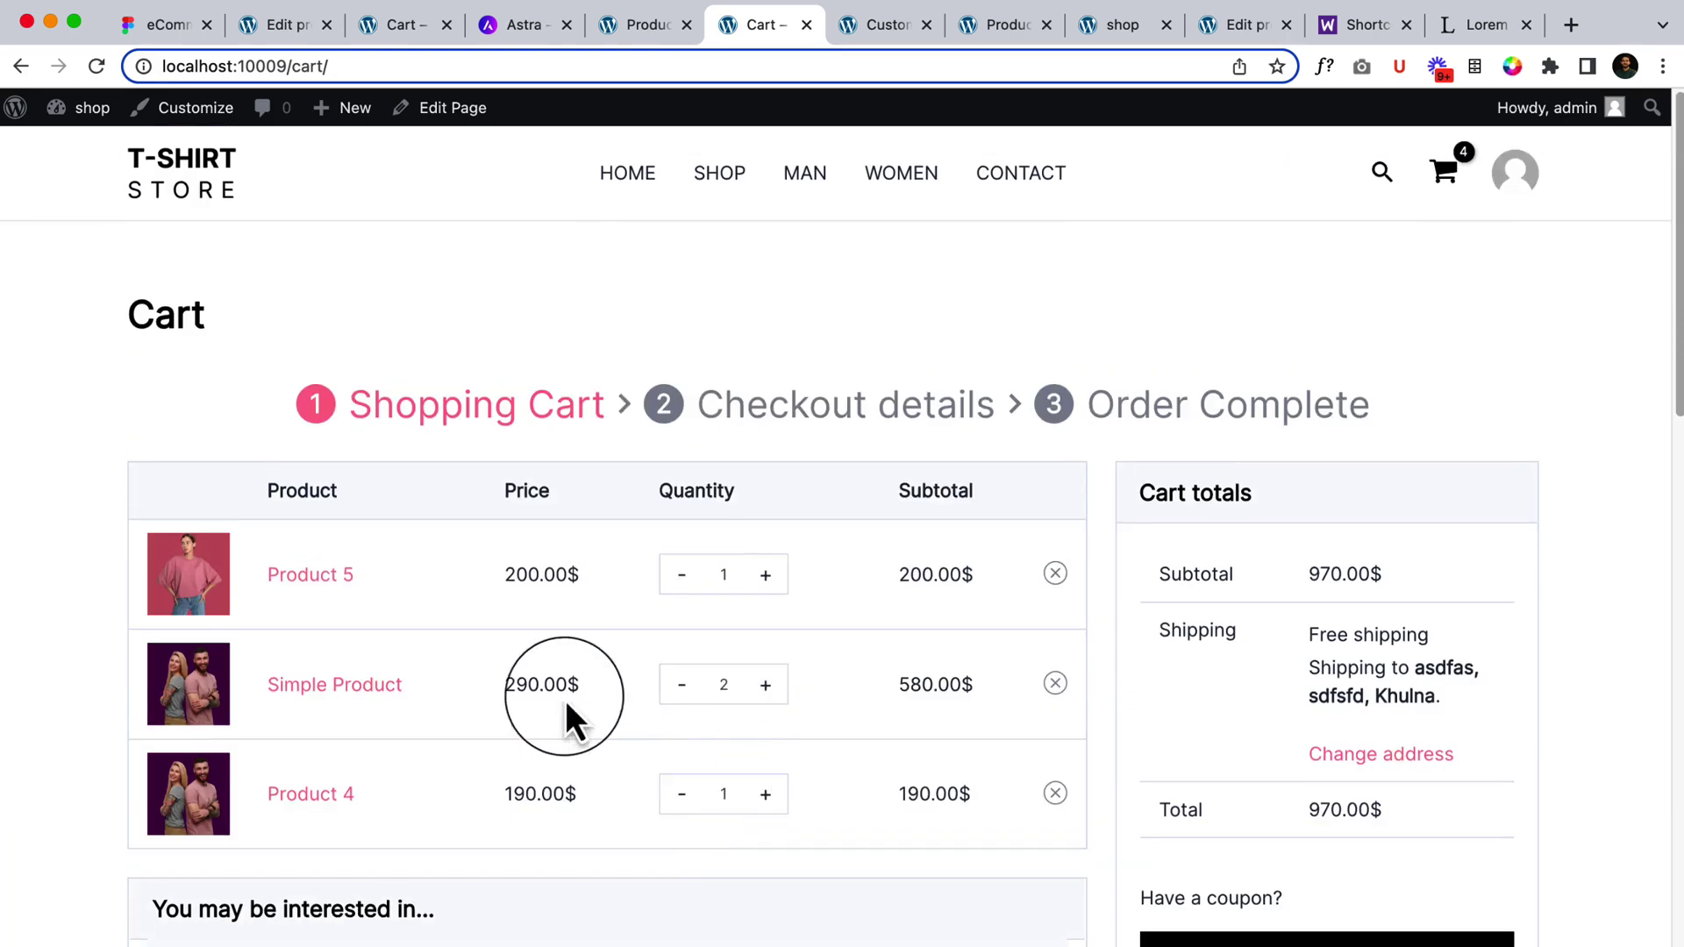
# Remove Product 5 and Product 4 from the cart, then reload it to refresh the cross-sells
pyautogui.click(1054, 573)
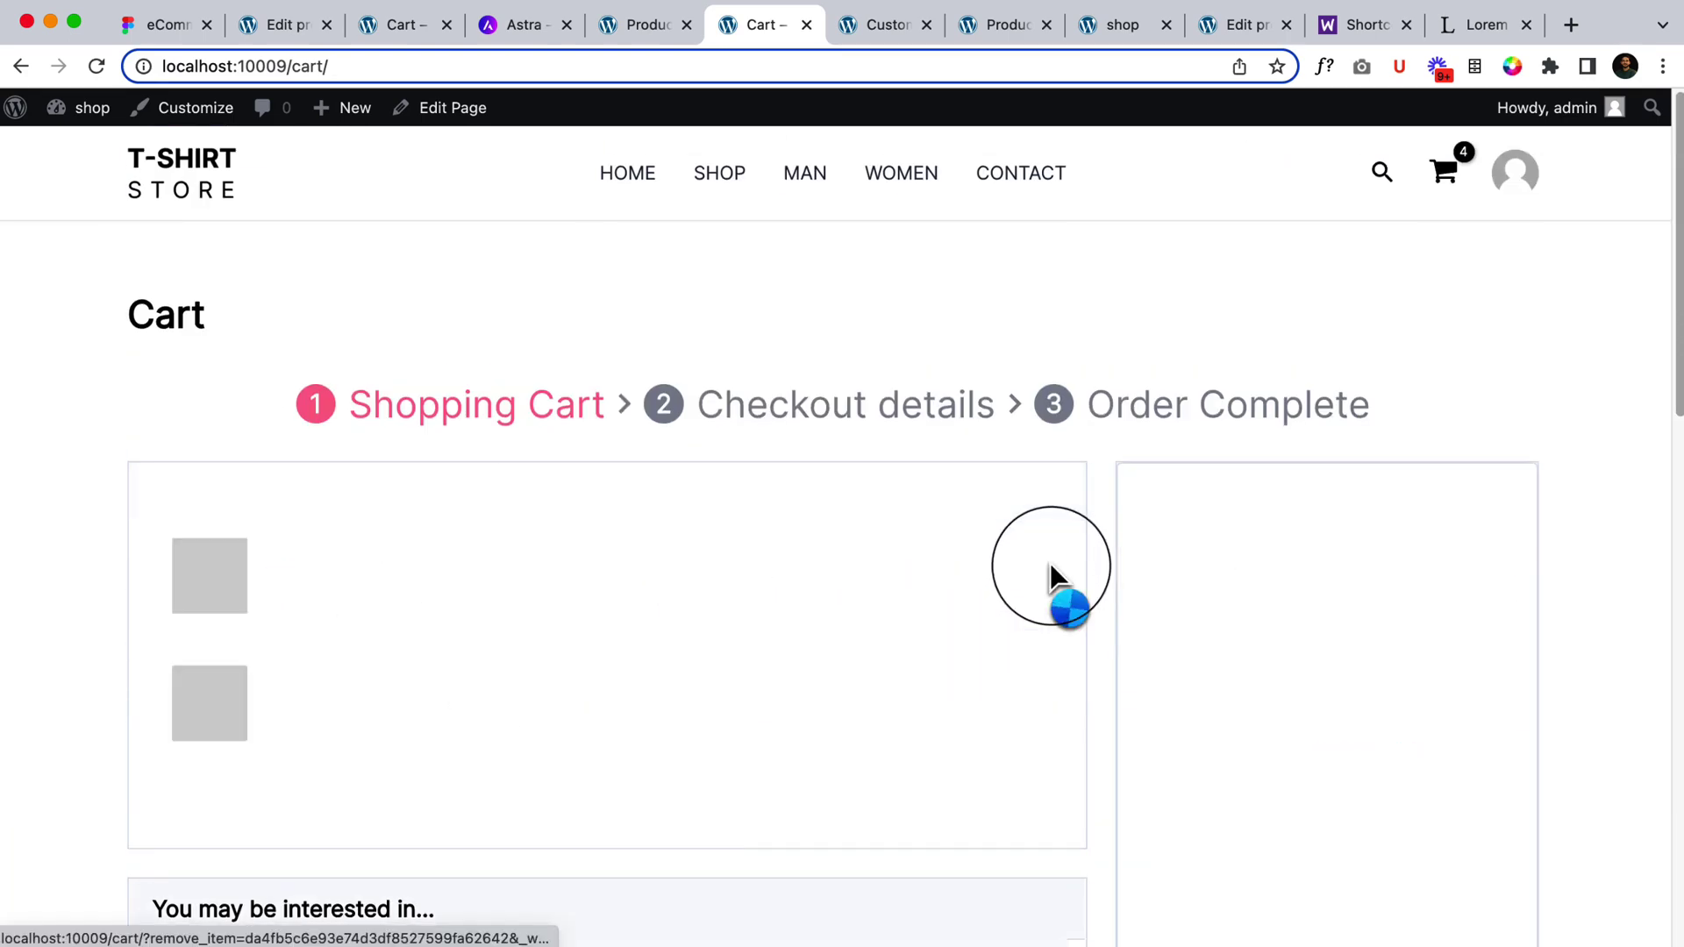
pyautogui.click(1054, 537)
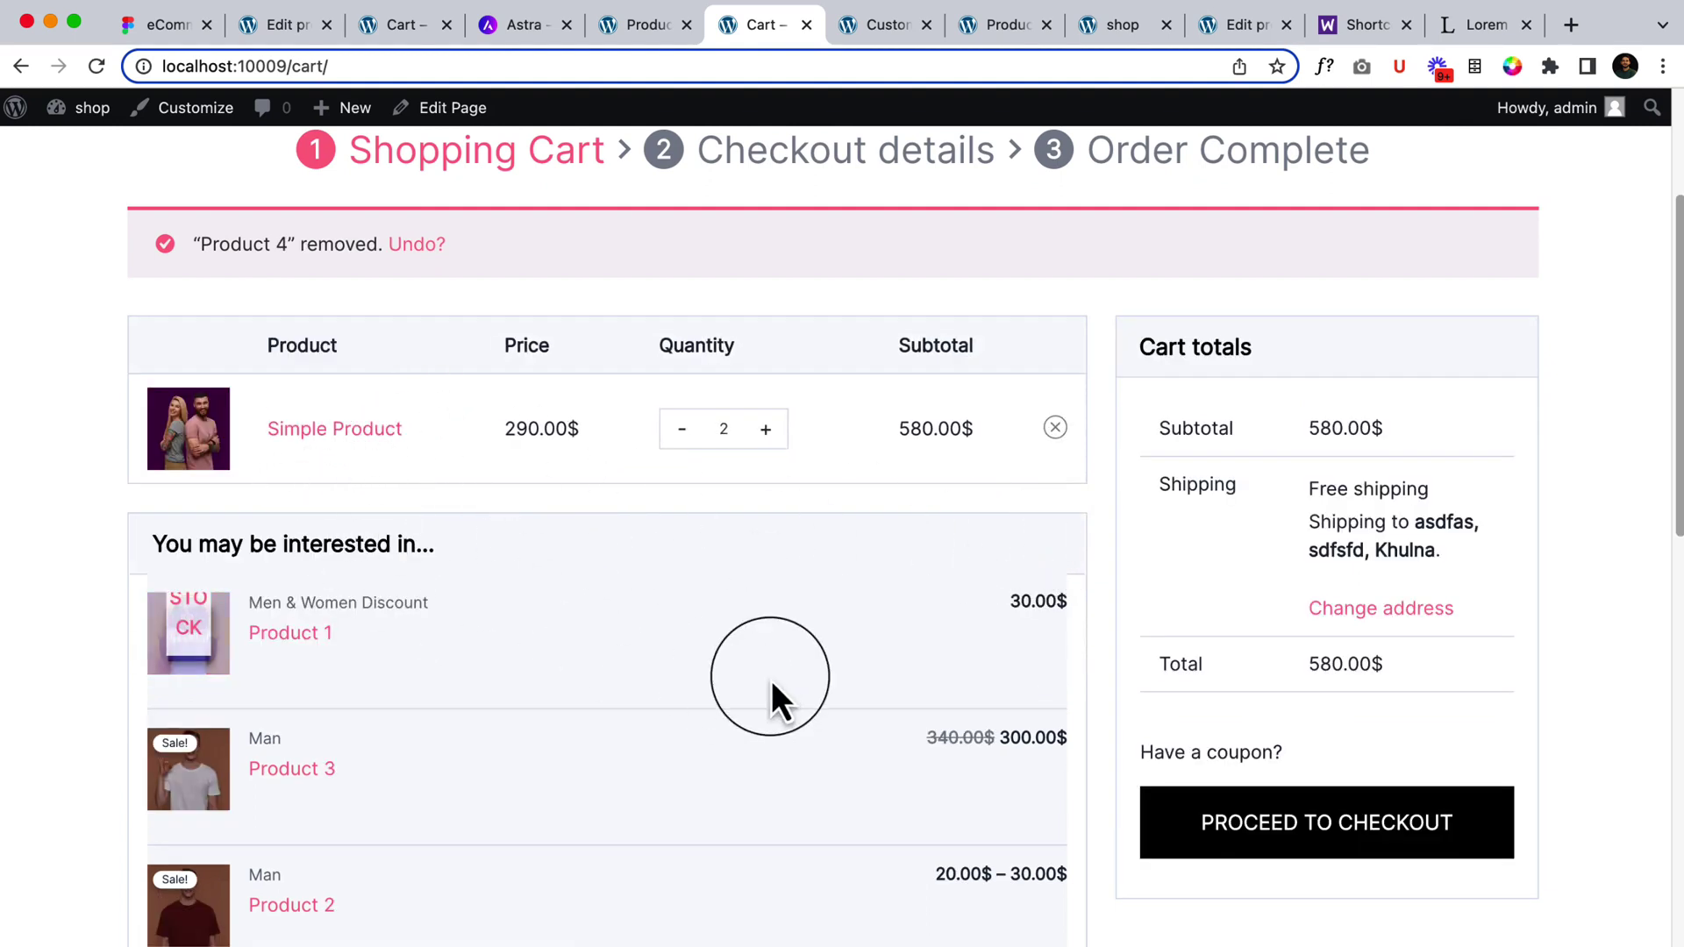
pyautogui.scroll(-2, 771, 680)
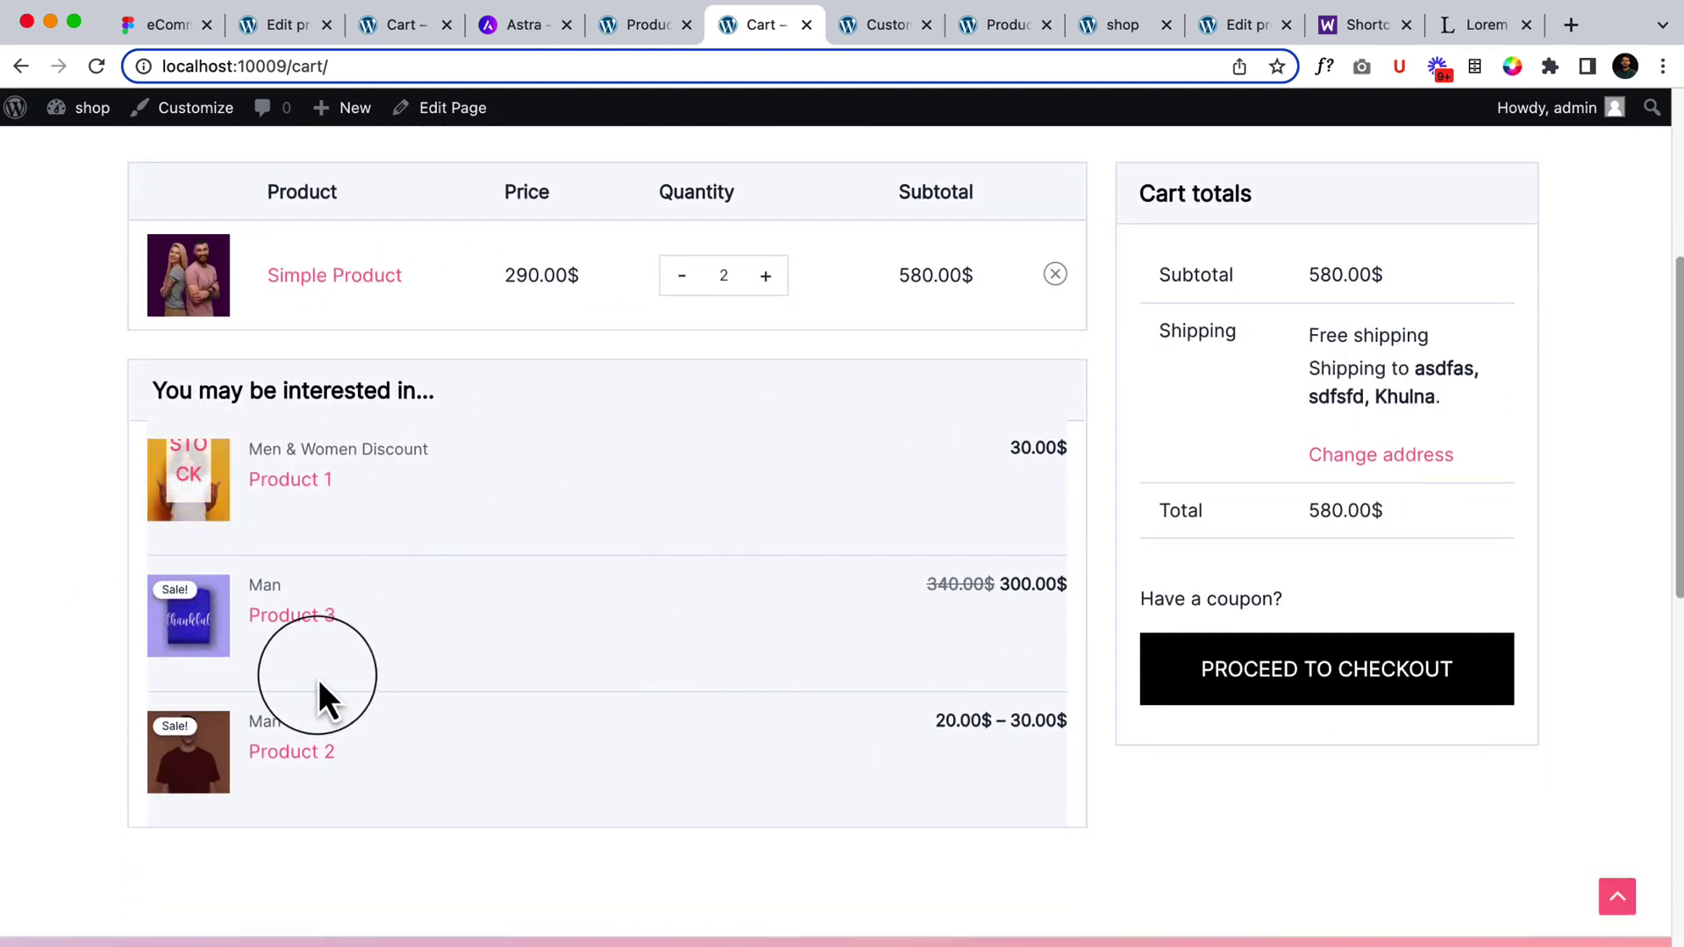
pyautogui.click(105, 76)
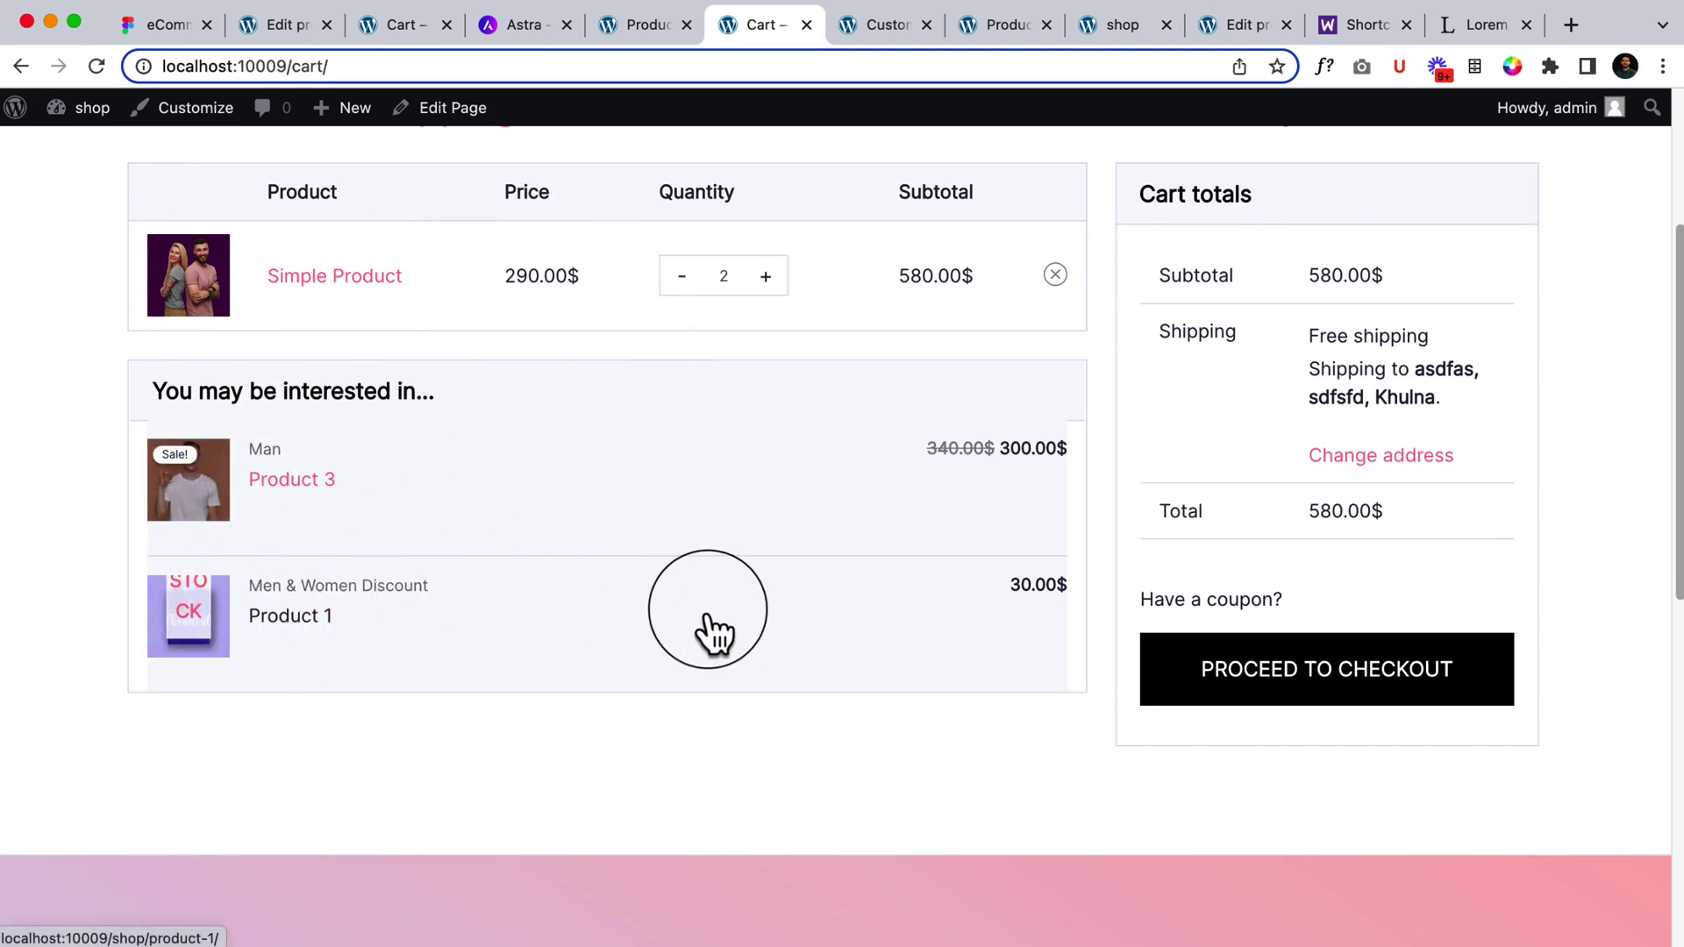
# Inspect the cart cross-sells in DevTools and select the ul.products columns-2 list to show its grid rule
pyautogui.rightClick(1077, 603)
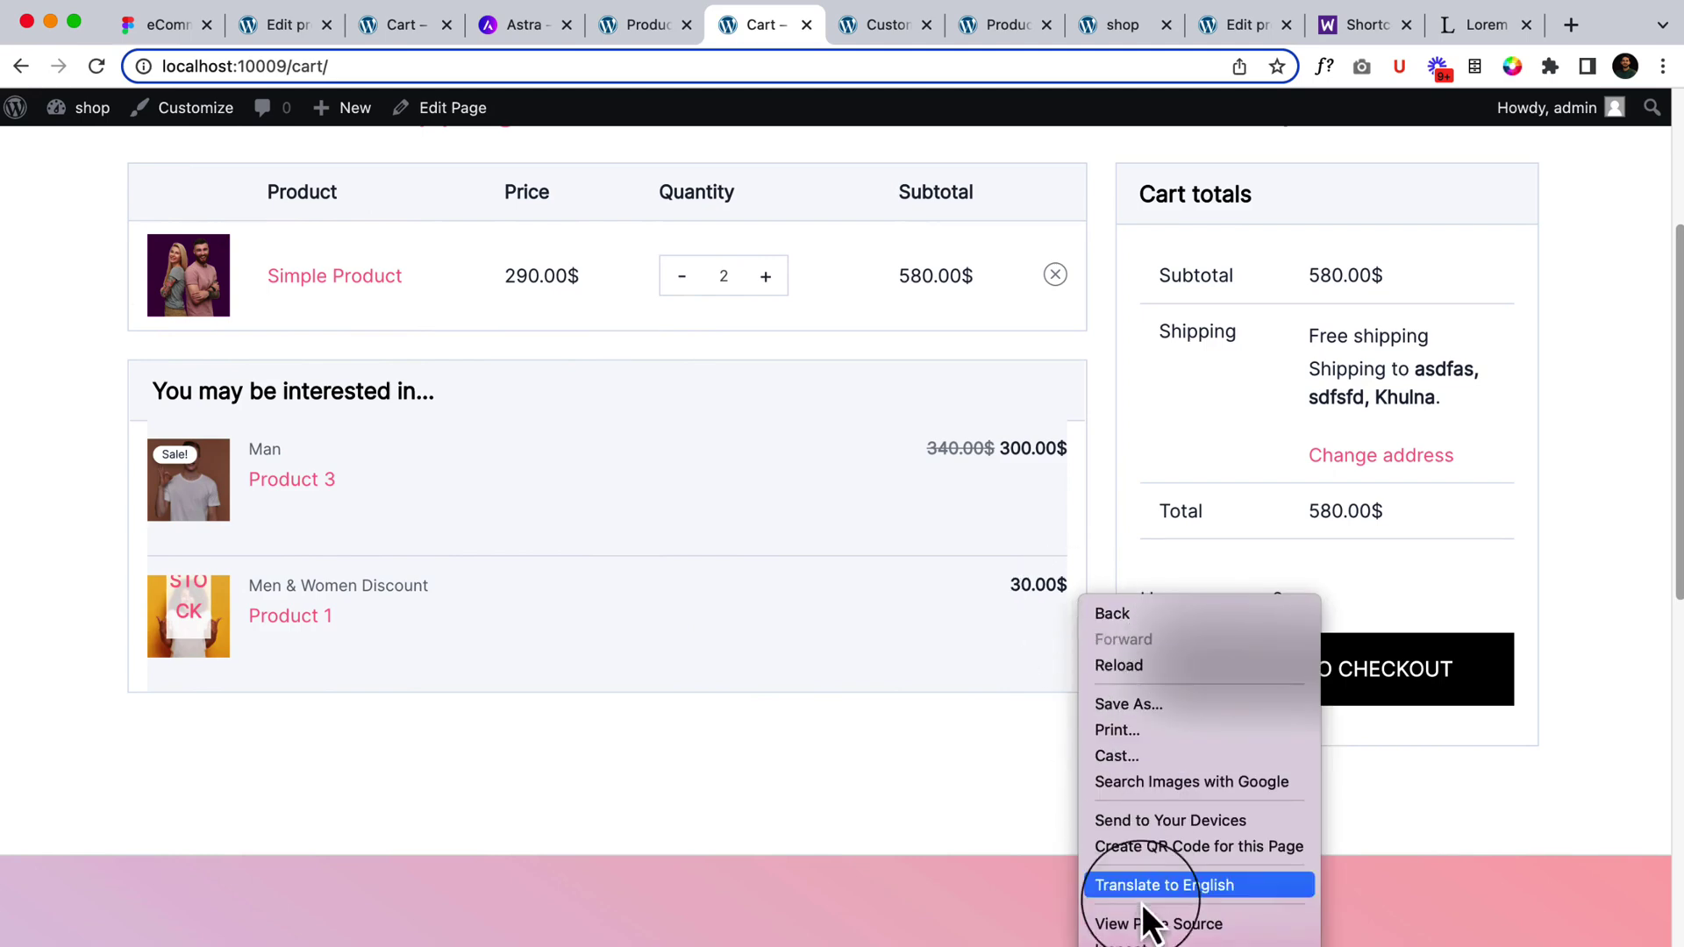
pyautogui.click(1132, 942)
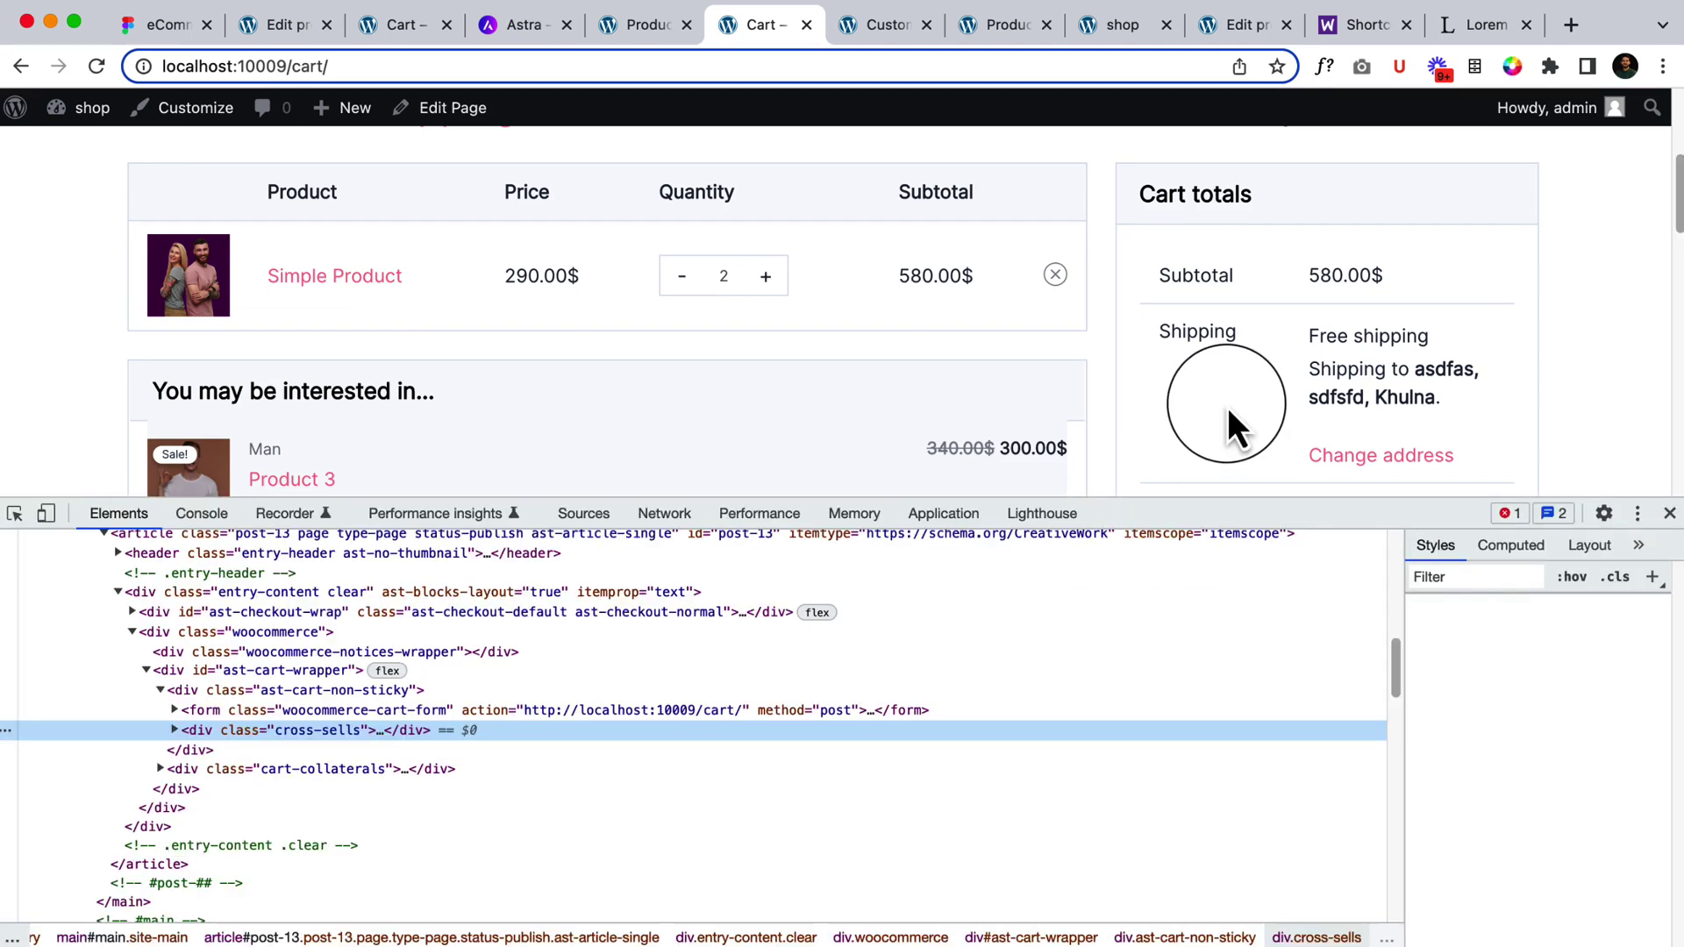
pyautogui.scroll(-3, 1228, 406)
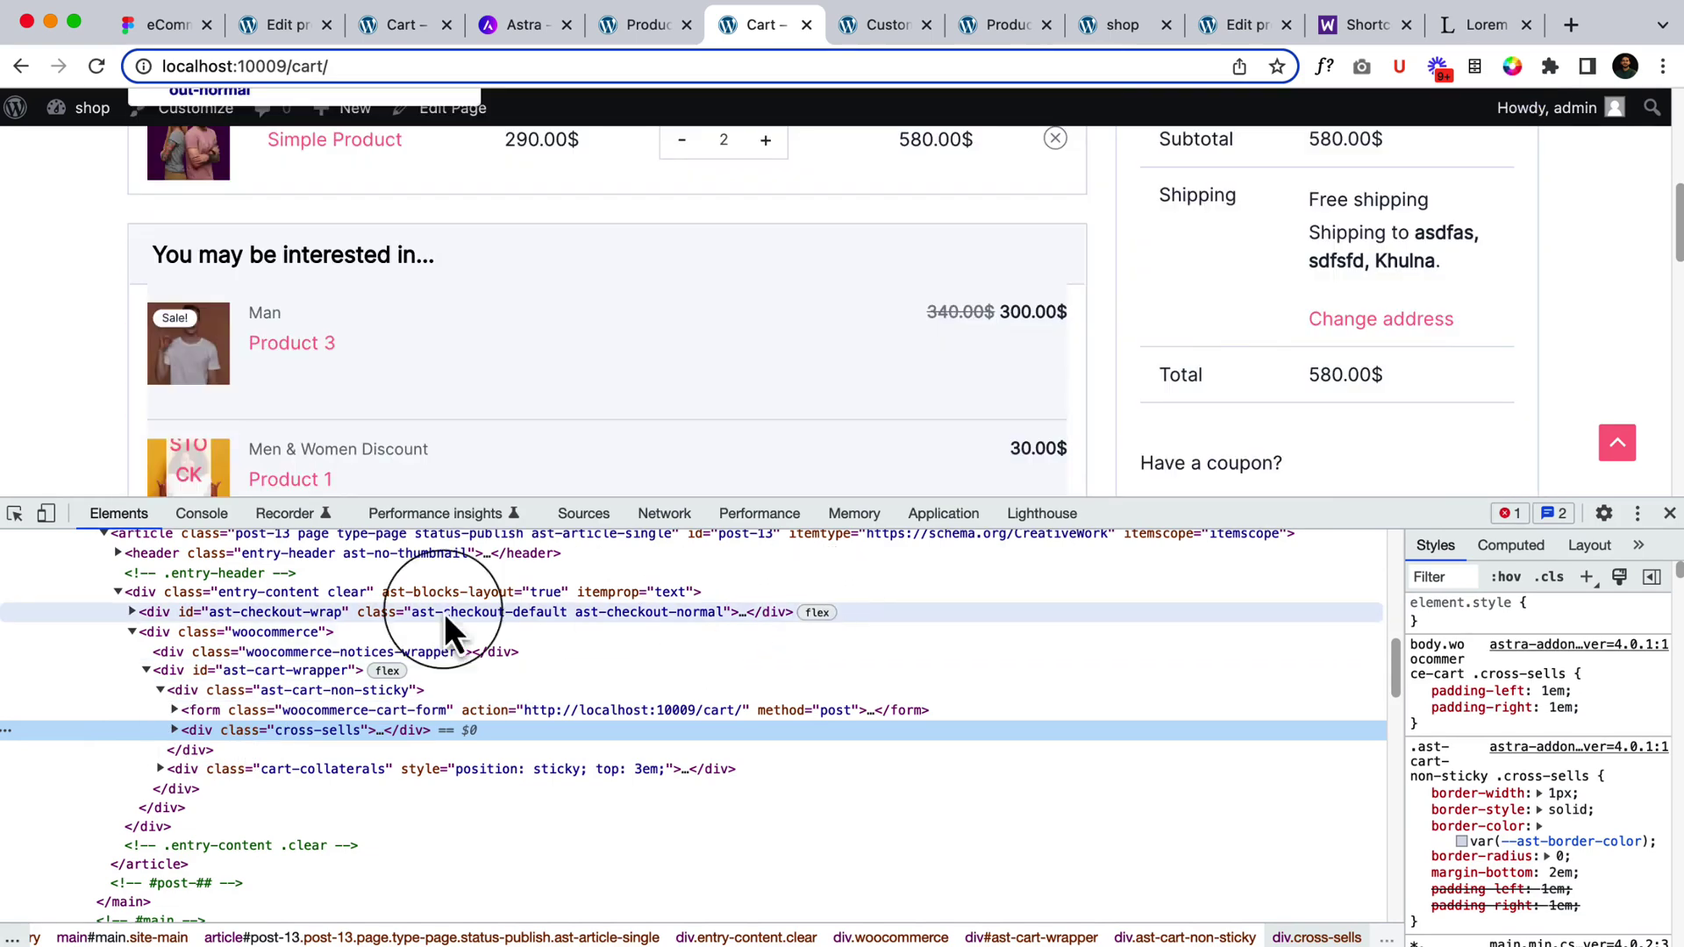
pyautogui.click(176, 733)
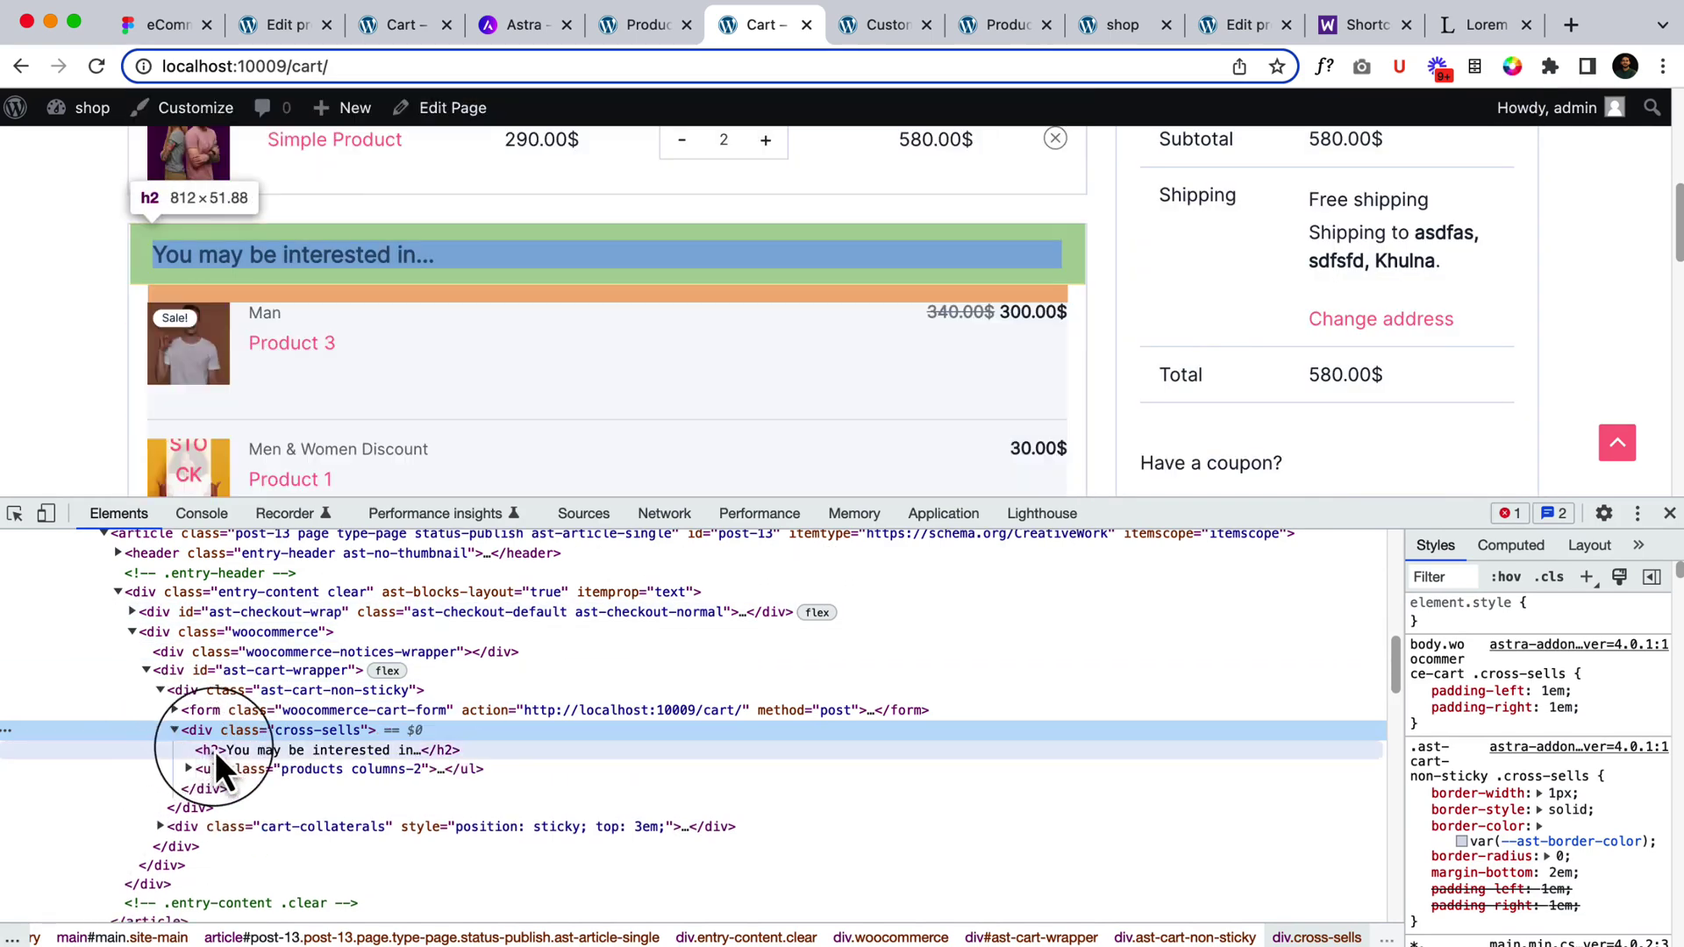
pyautogui.click(221, 770)
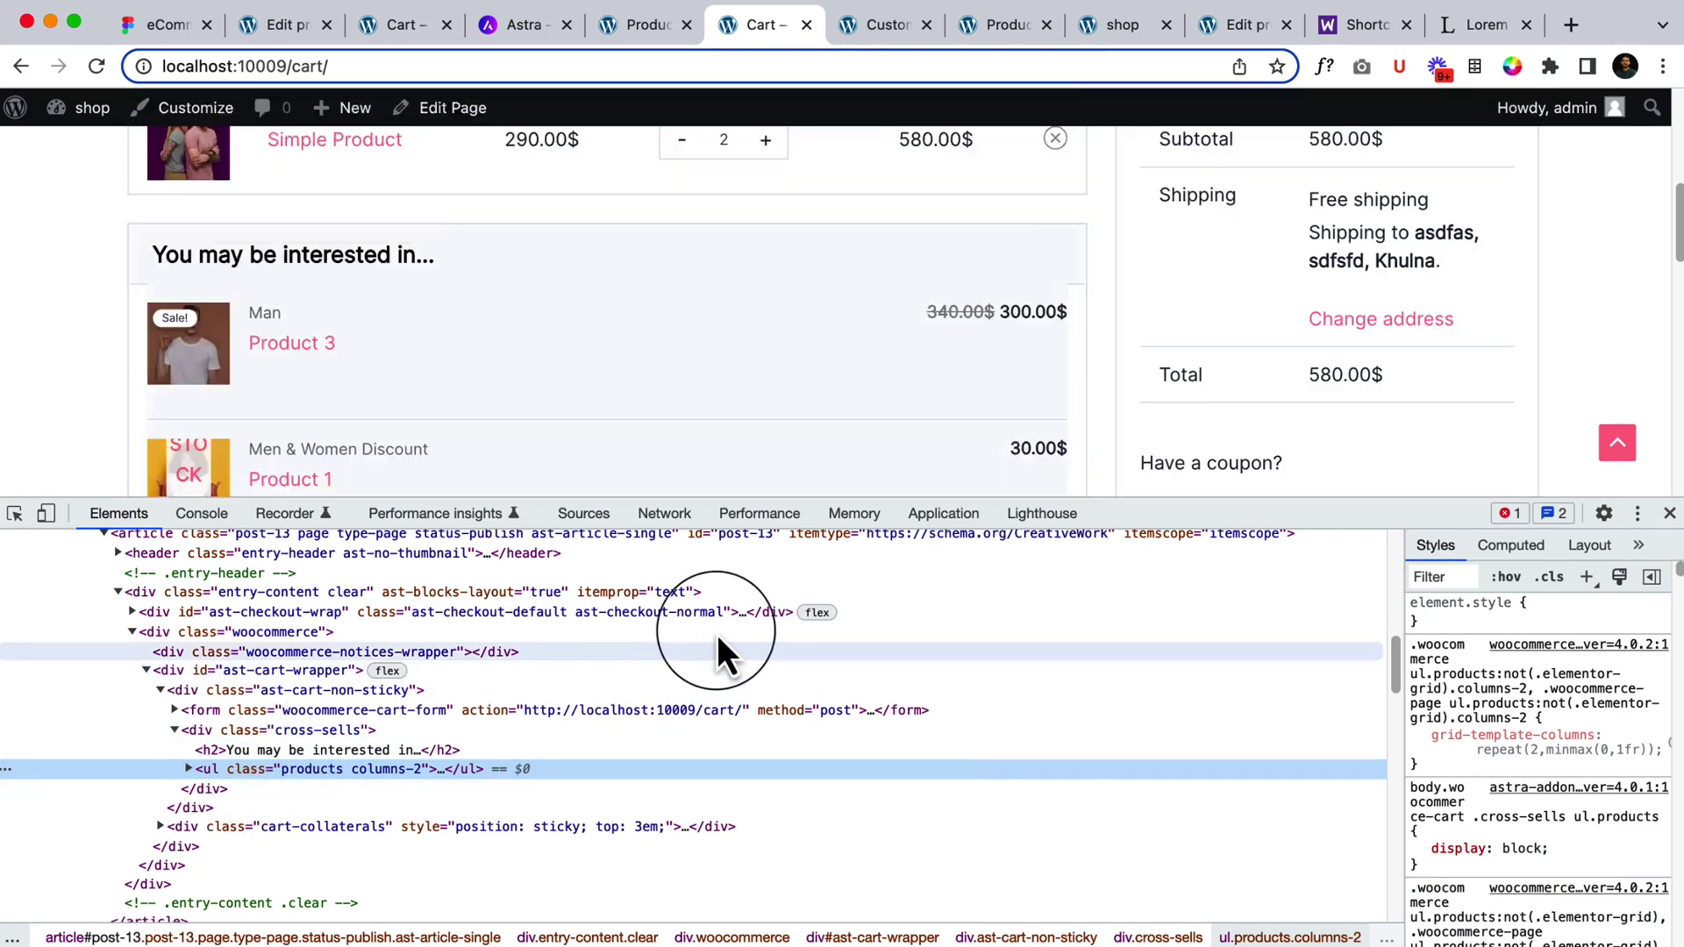
pyautogui.scroll(-3, 914, 412)
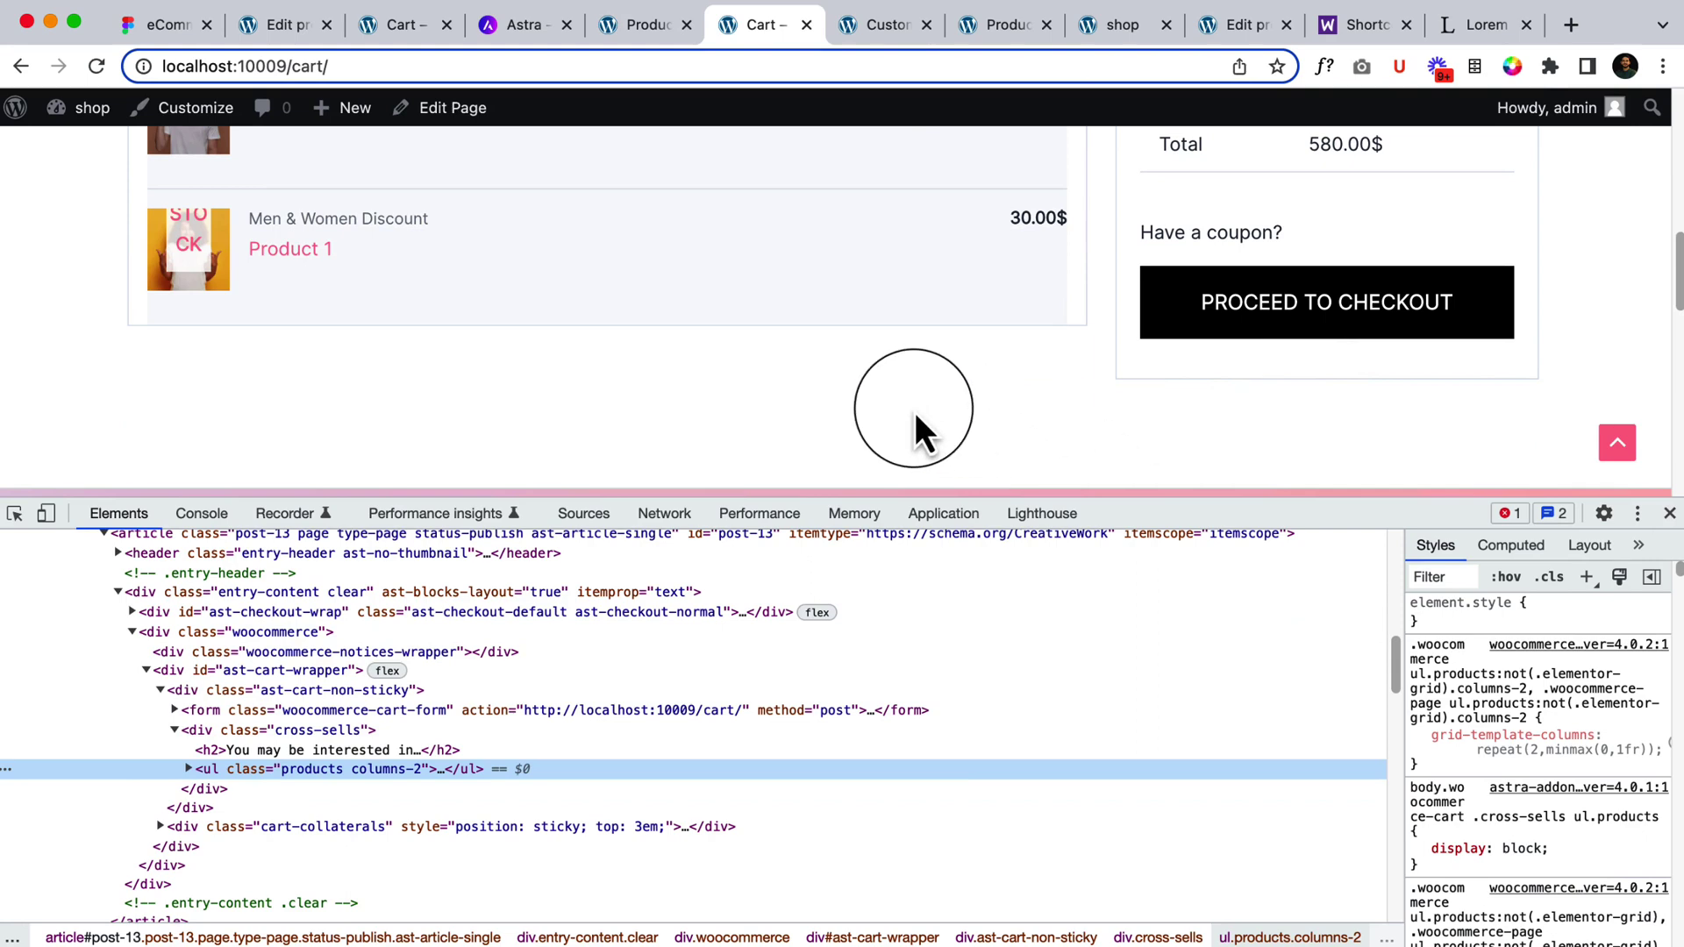
pyautogui.scroll(3, 914, 413)
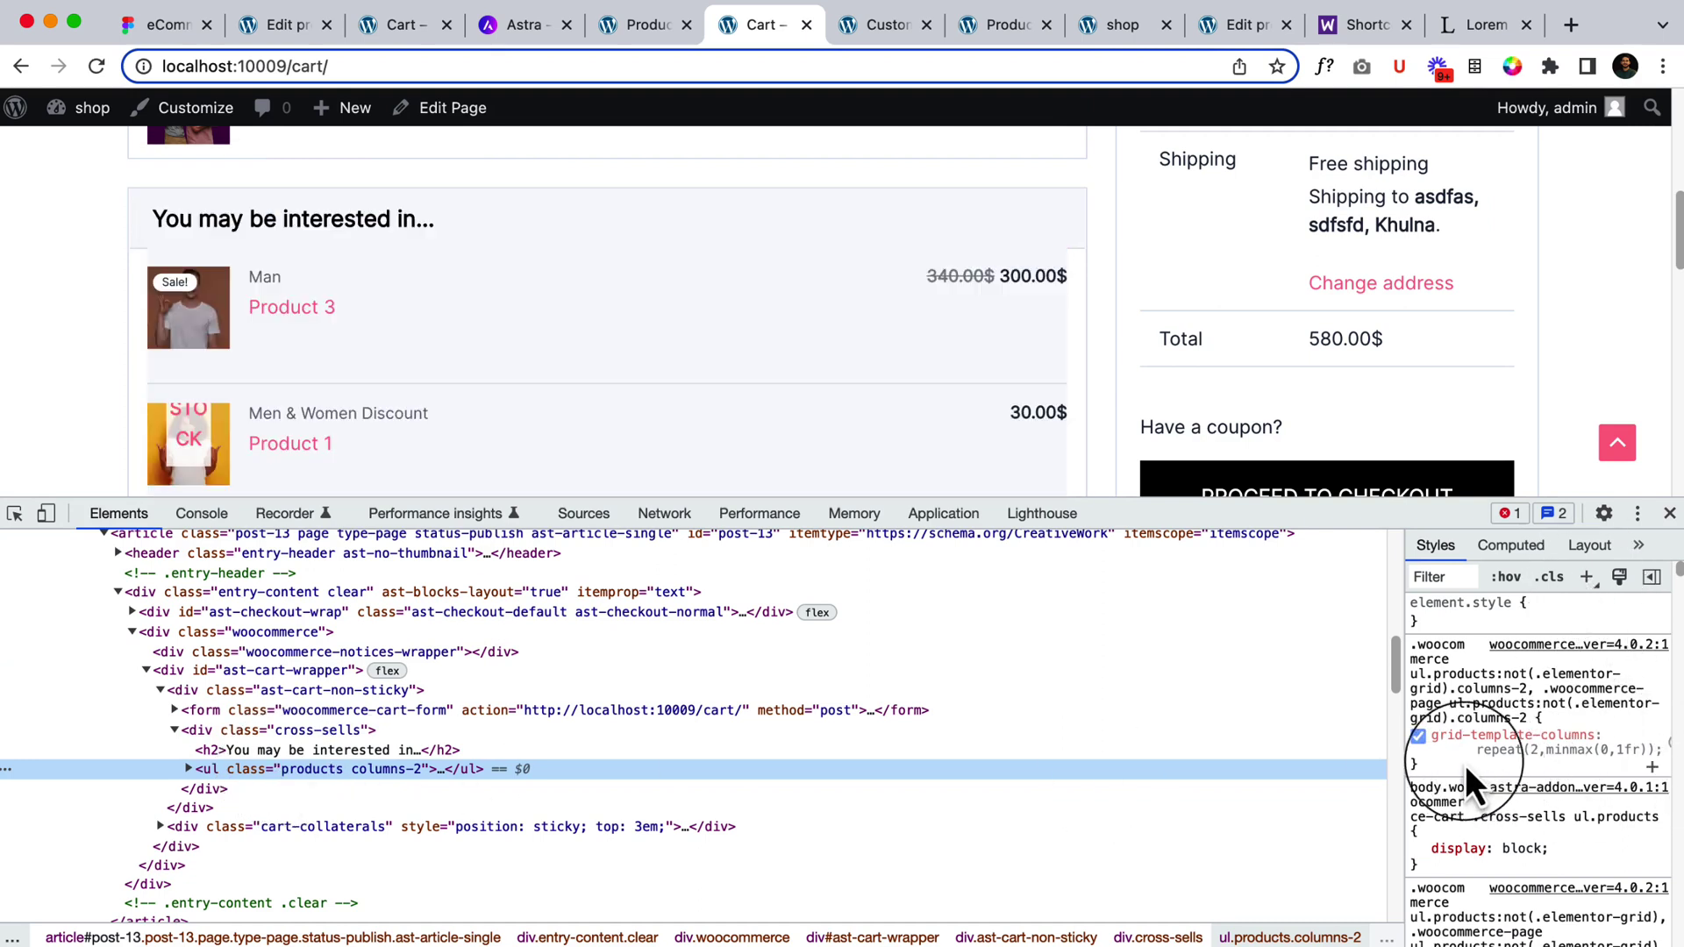
# Add margin-top: 30px to the cross-sells product list rule
pyautogui.click(1502, 875)
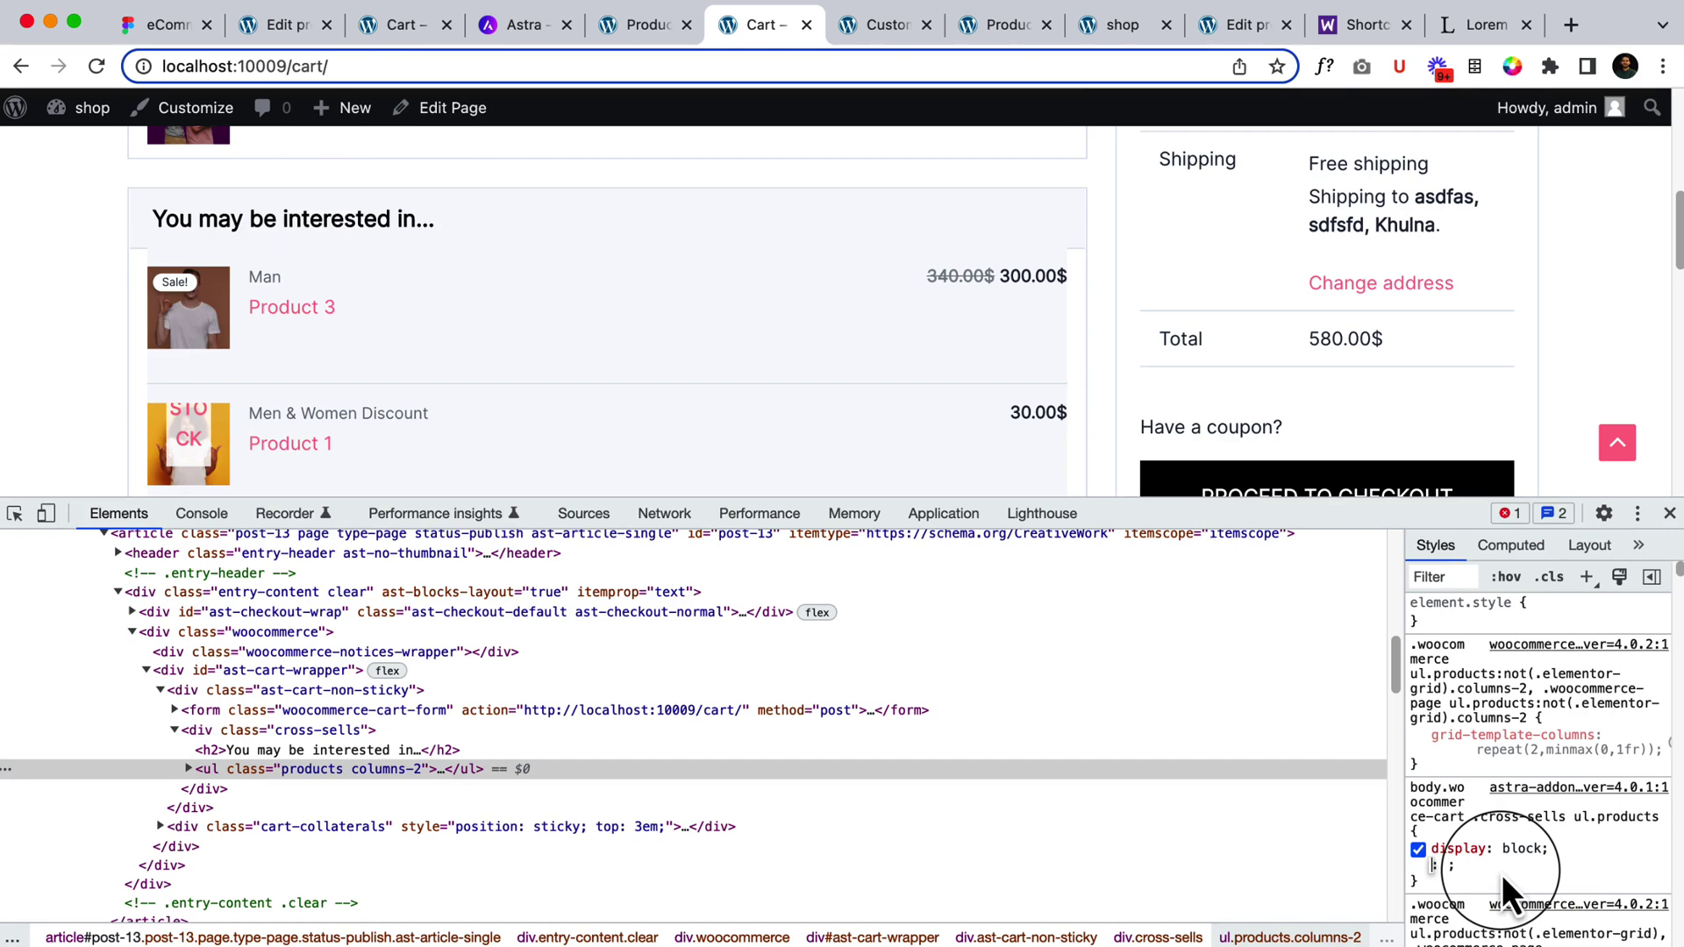
pyautogui.write('margin-top')
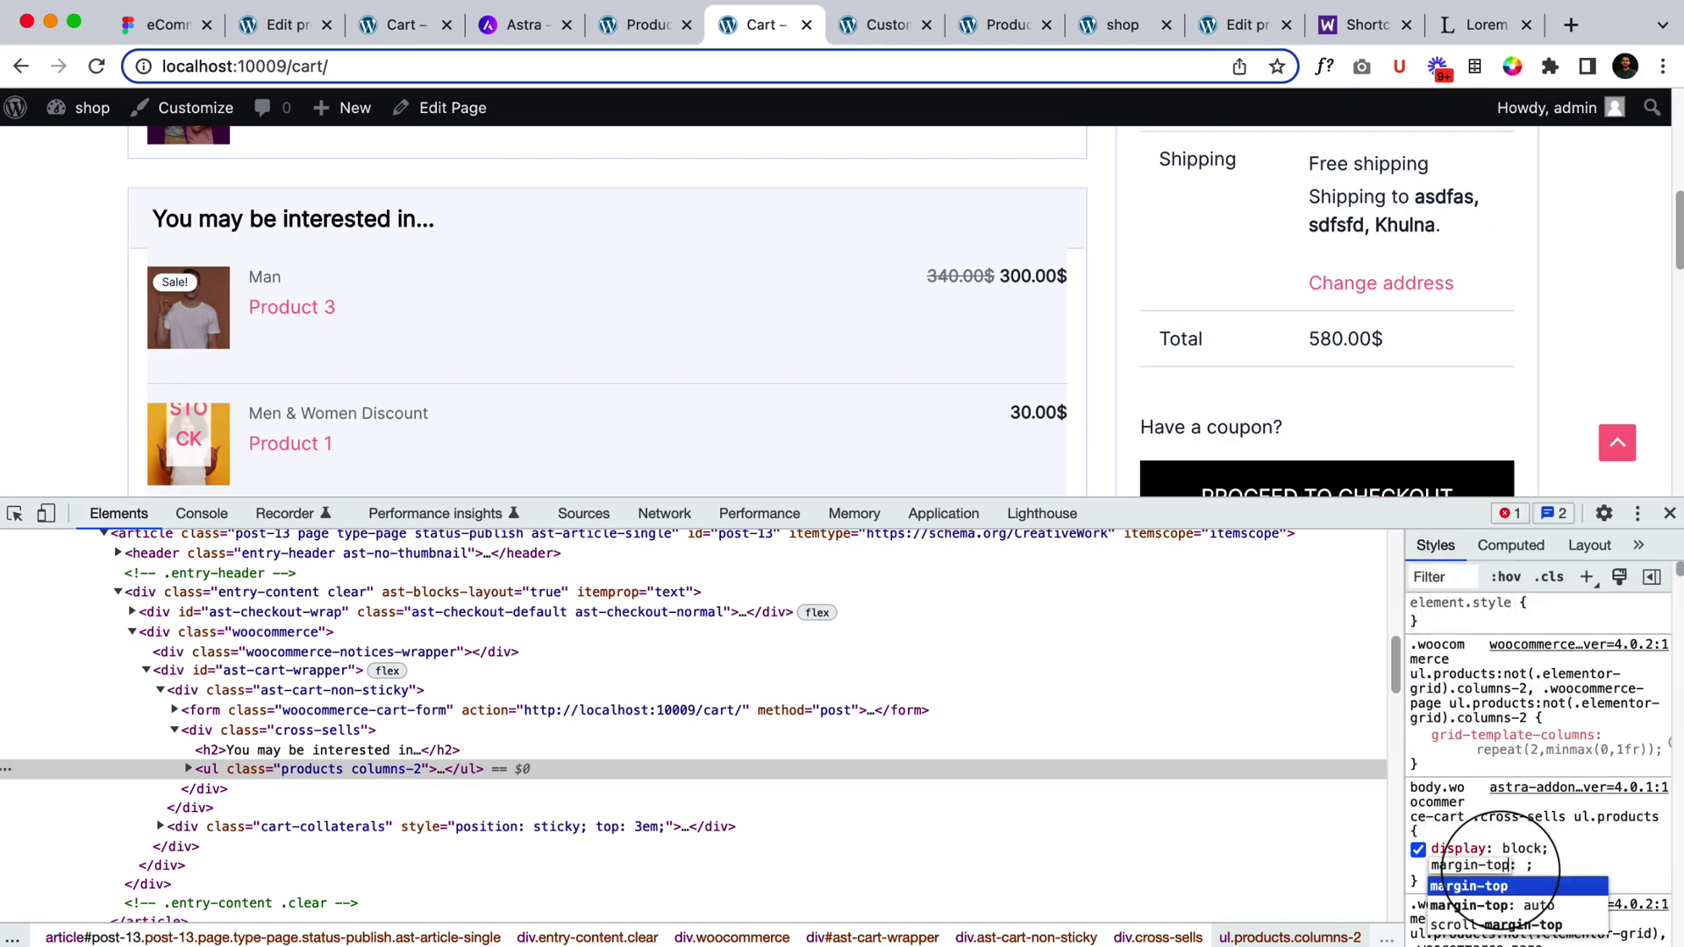
pyautogui.press('Tab')
pyautogui.write('10p')
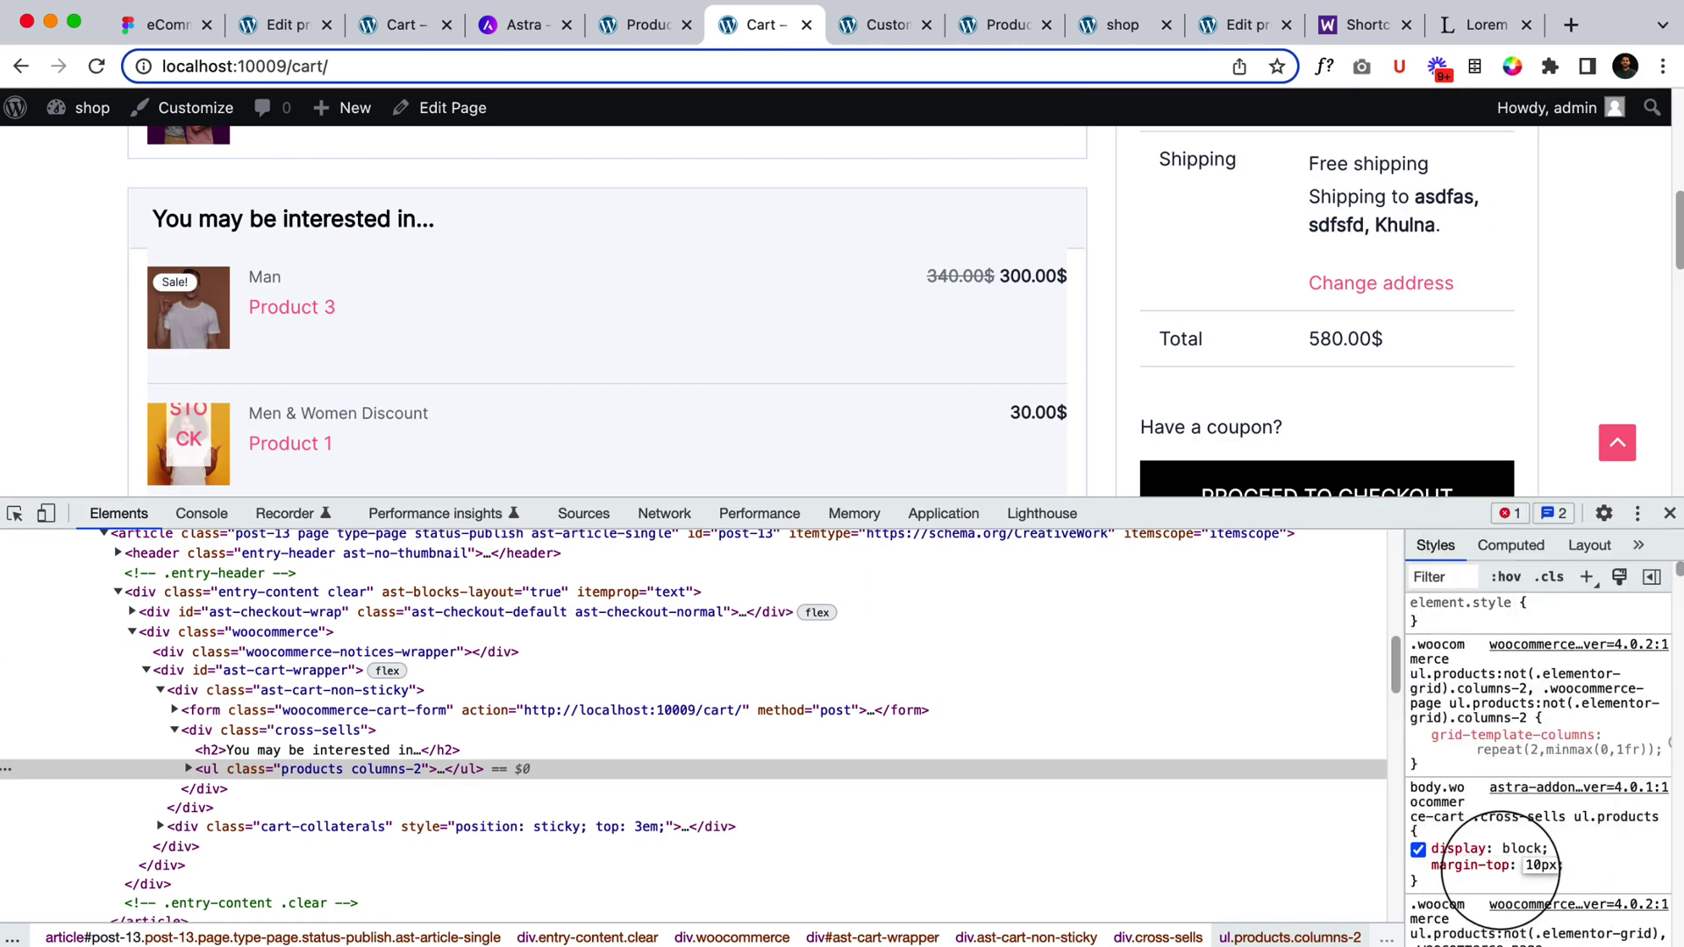
pyautogui.write('11')
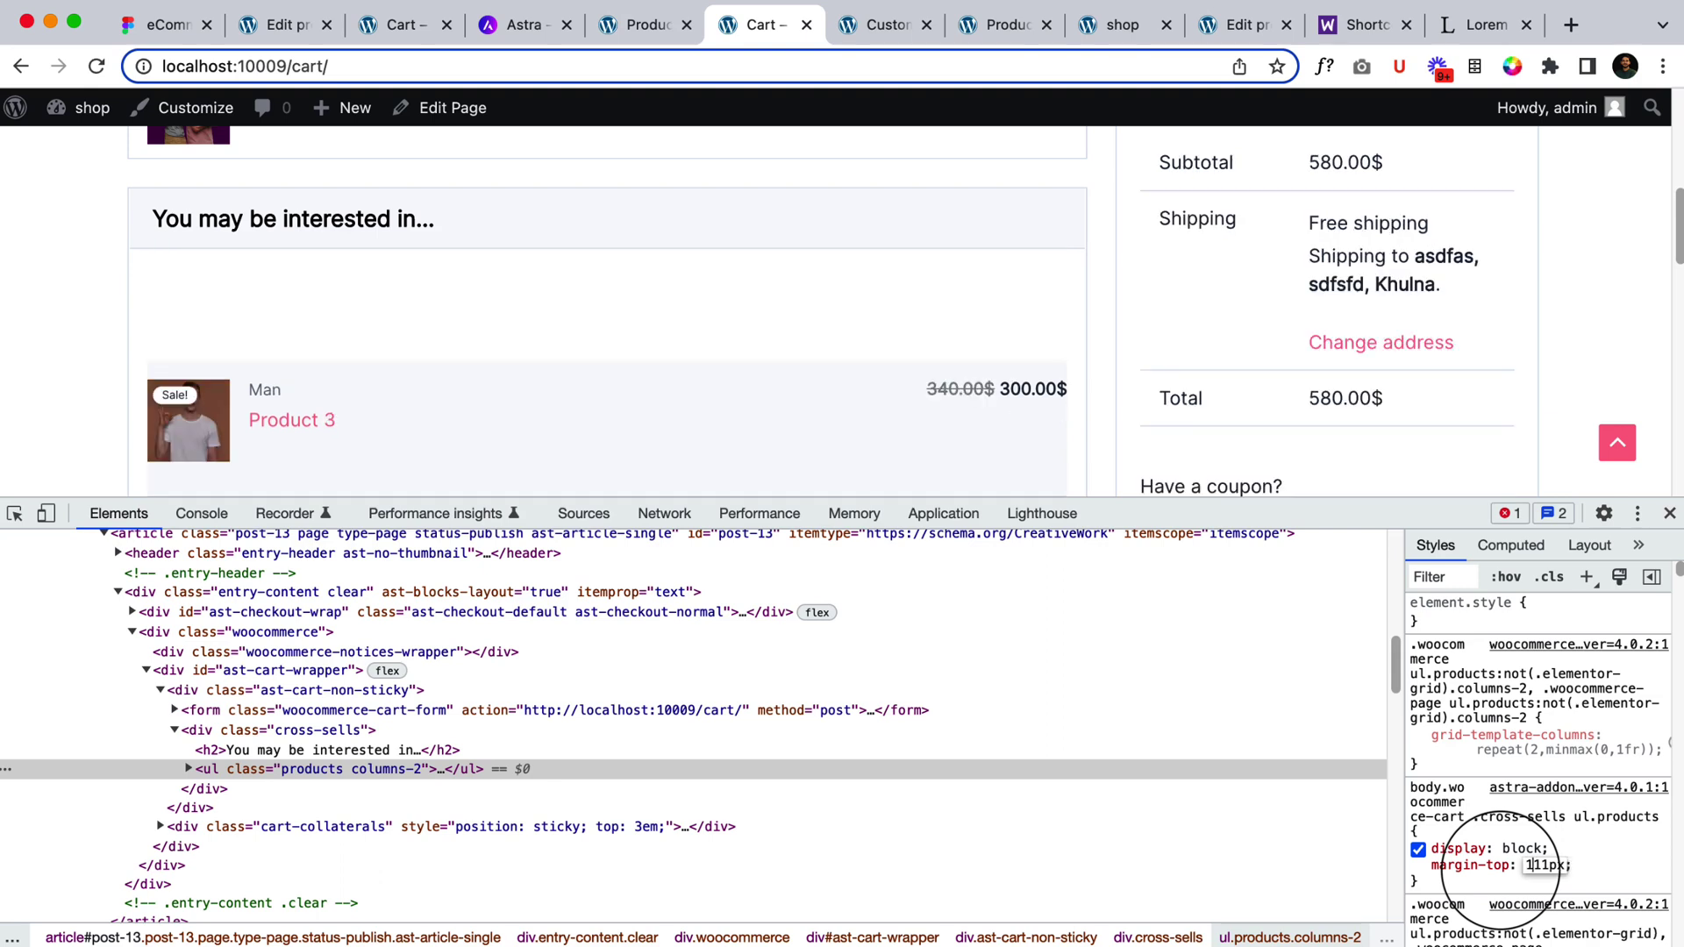
pyautogui.press('BackSpace')
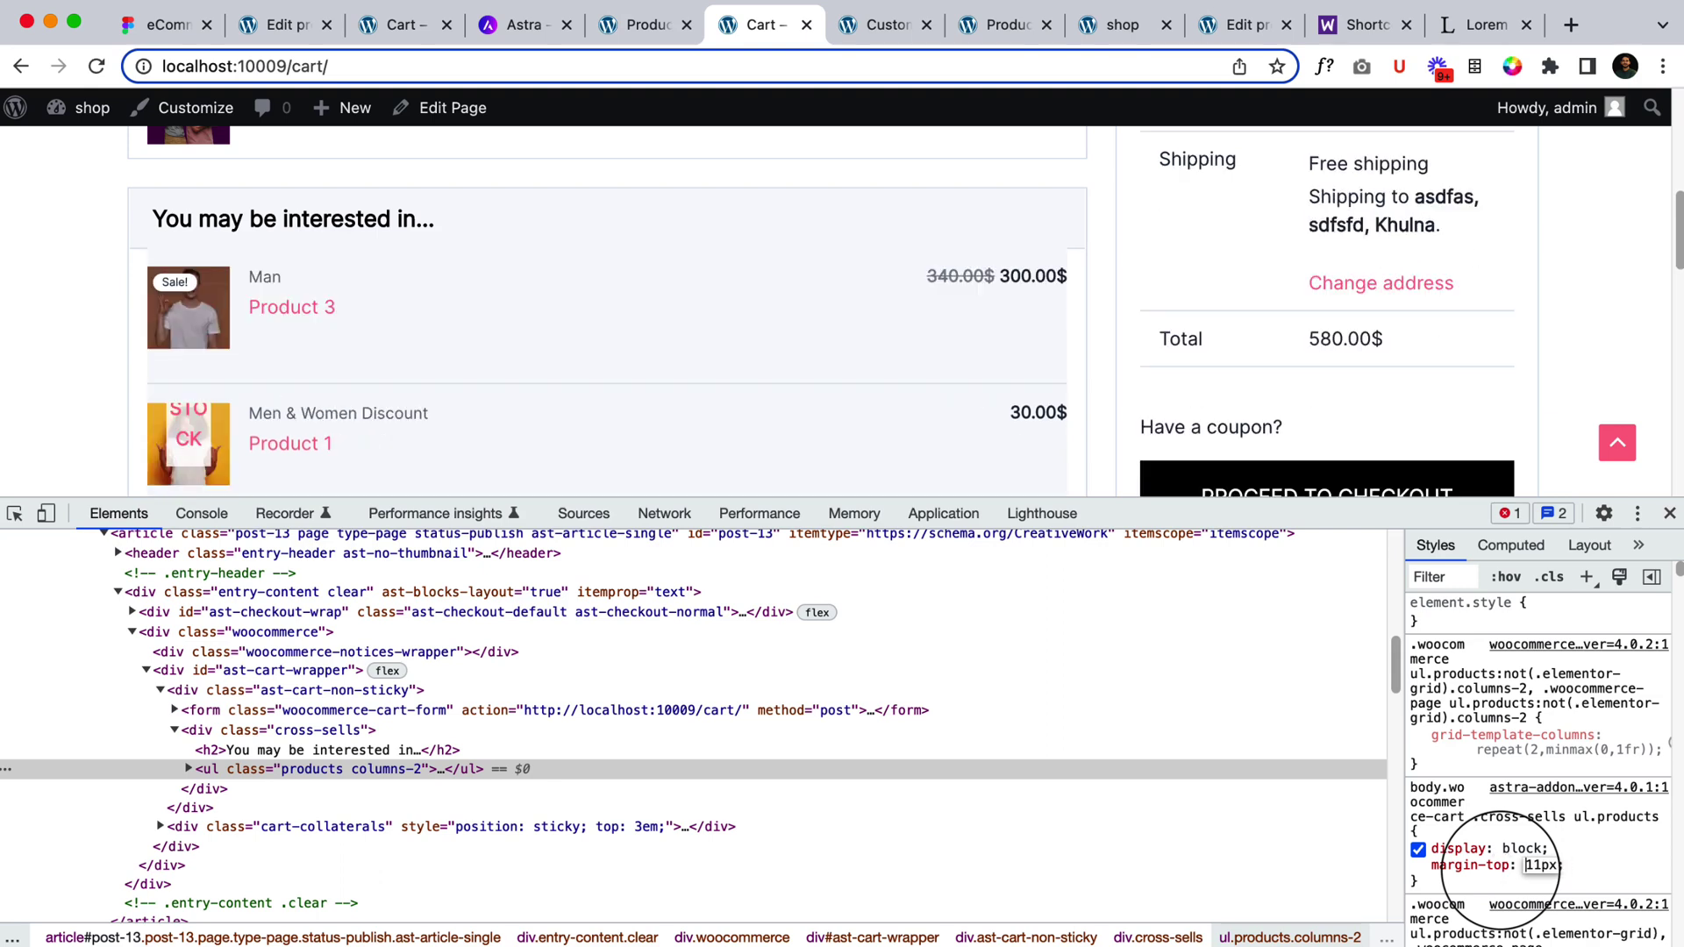
pyautogui.press('Up')
pyautogui.press('Up')
pyautogui.press('Up')
pyautogui.press('Up')
pyautogui.press('Up')
pyautogui.press('Up')
pyautogui.press('Up')
pyautogui.press('Up')
pyautogui.press('Up')
pyautogui.press('Up')
pyautogui.press('Up')
pyautogui.press('Up')
pyautogui.press('Up')
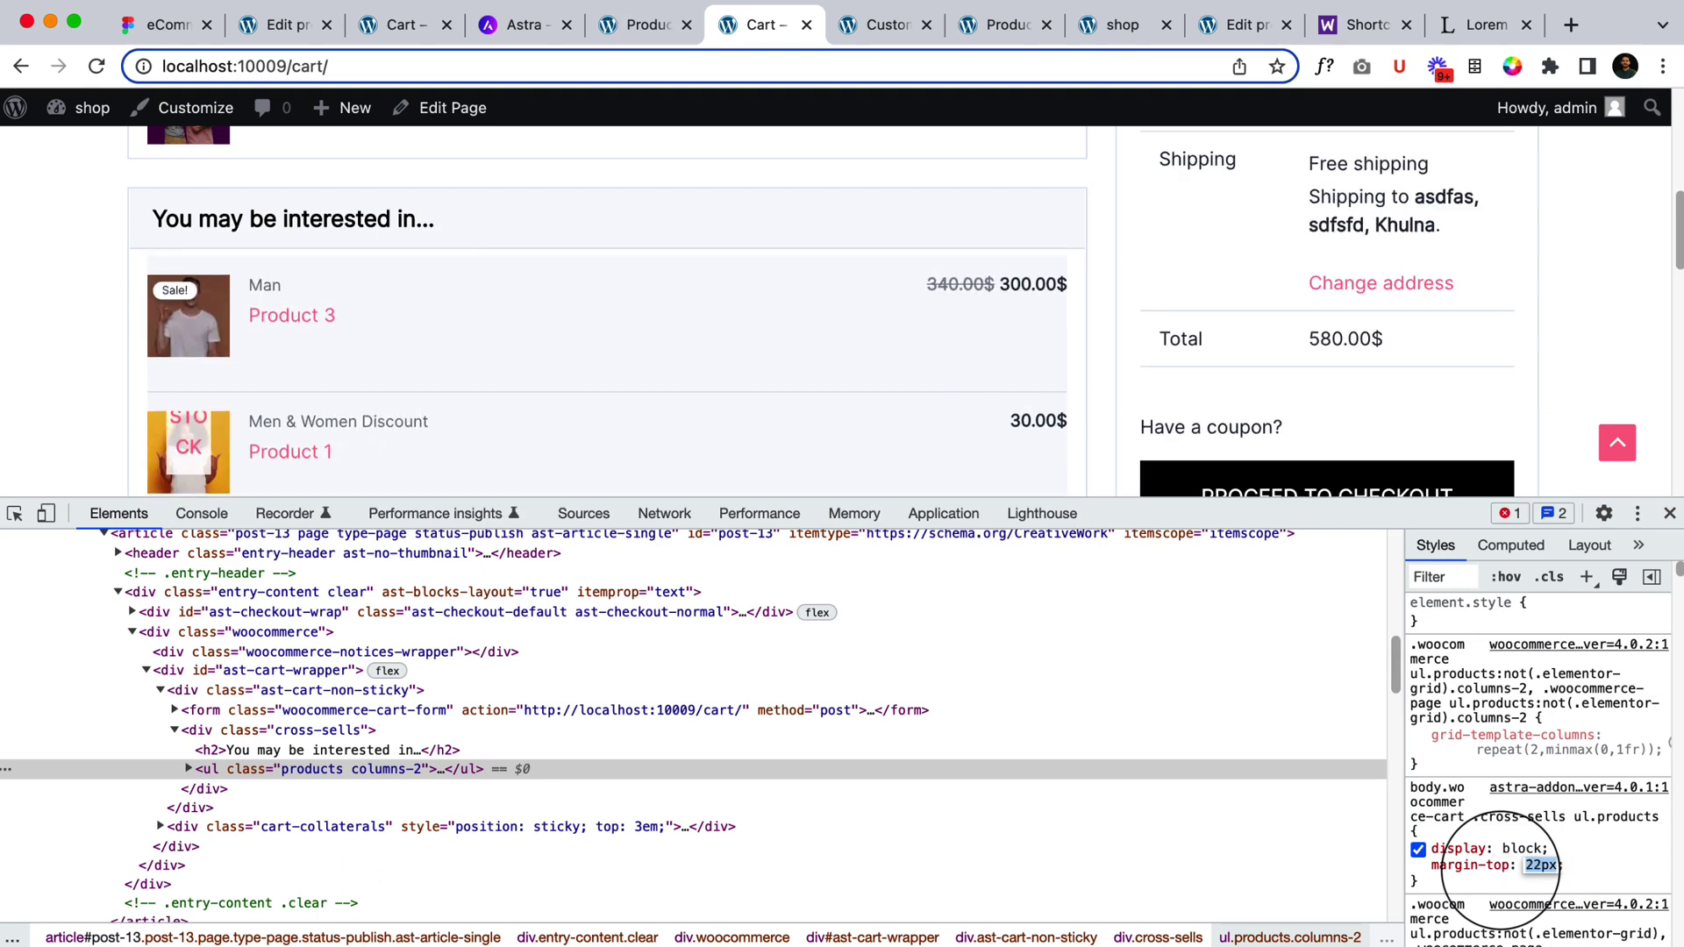
pyautogui.press('Up')
pyautogui.press('Up')
pyautogui.press('Up')
pyautogui.press('Up')
pyautogui.press('Up')
pyautogui.press('Up')
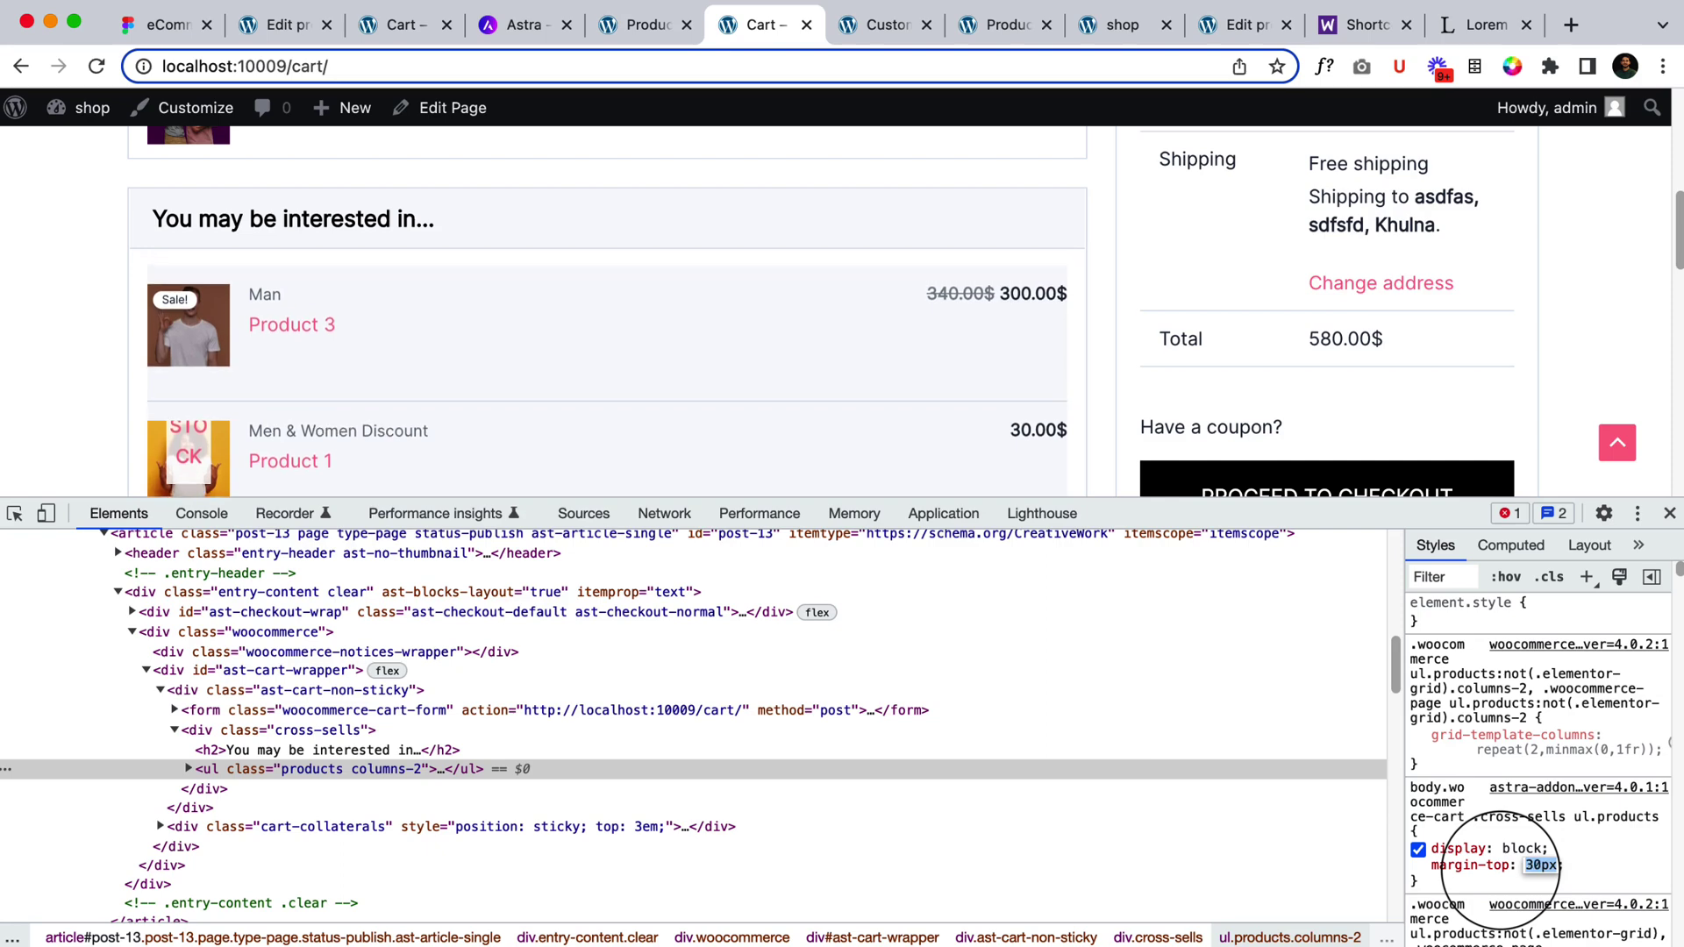
pyautogui.press('Tab')
# Try a 20px padding on the list, then delete that declaration
pyautogui.write('padding')
pyautogui.press('Tab')
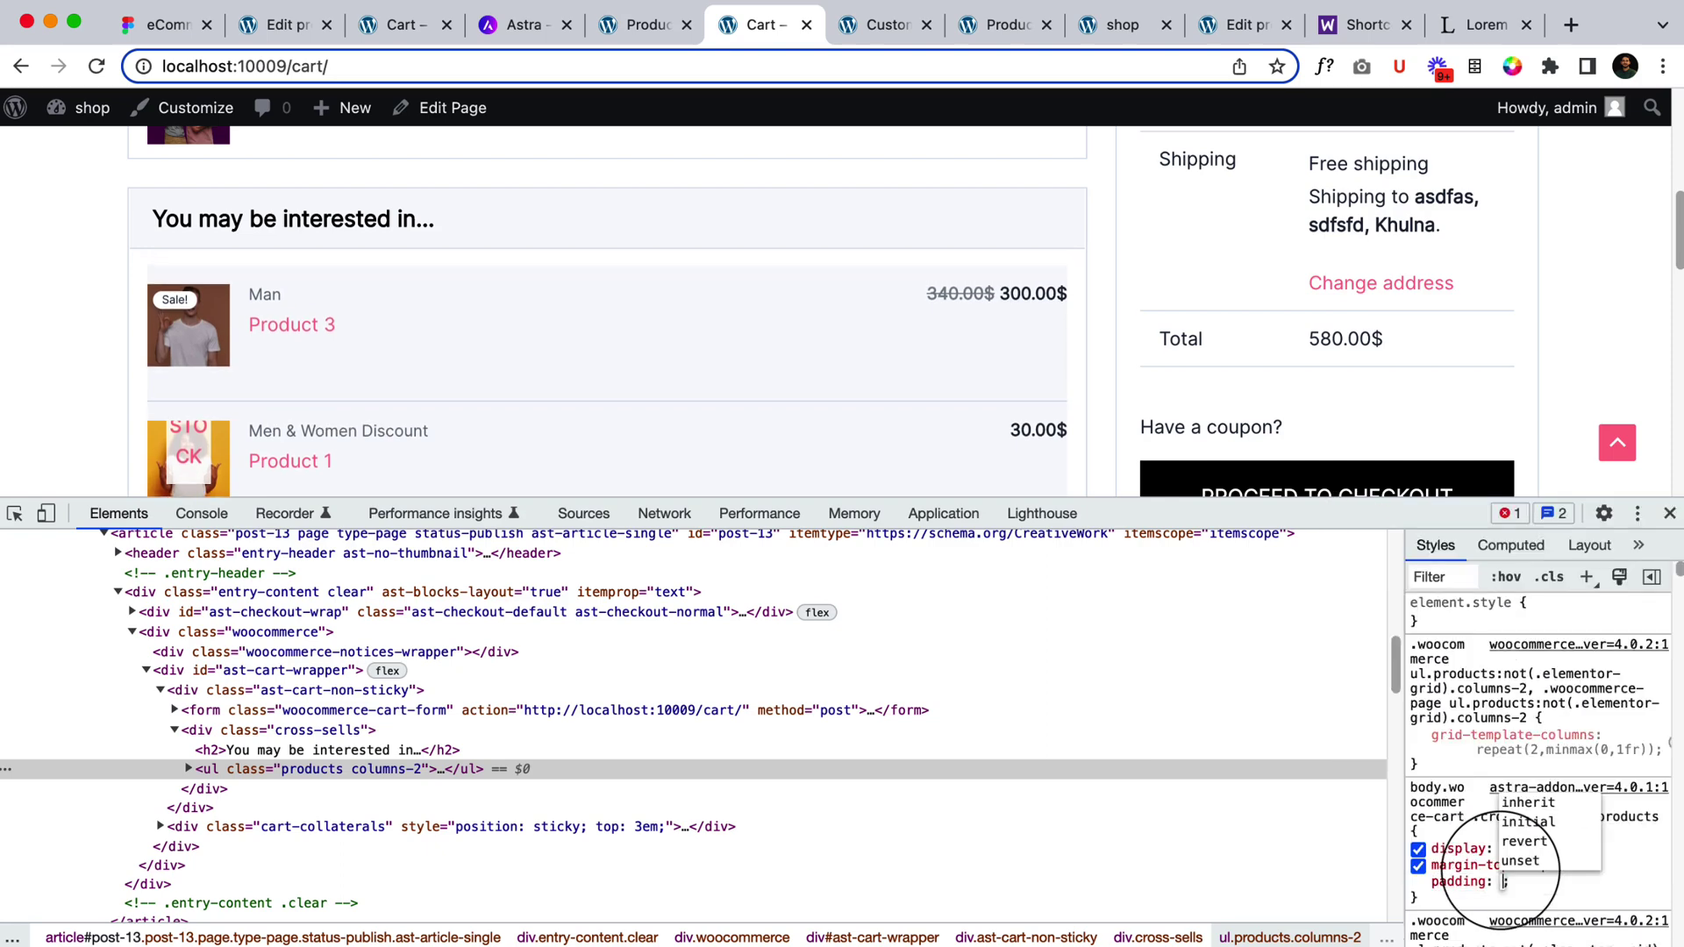
pyautogui.write('20px')
pyautogui.press('BackSpace')
pyautogui.press('BackSpace')
pyautogui.press('BackSpace')
pyautogui.press('BackSpace')
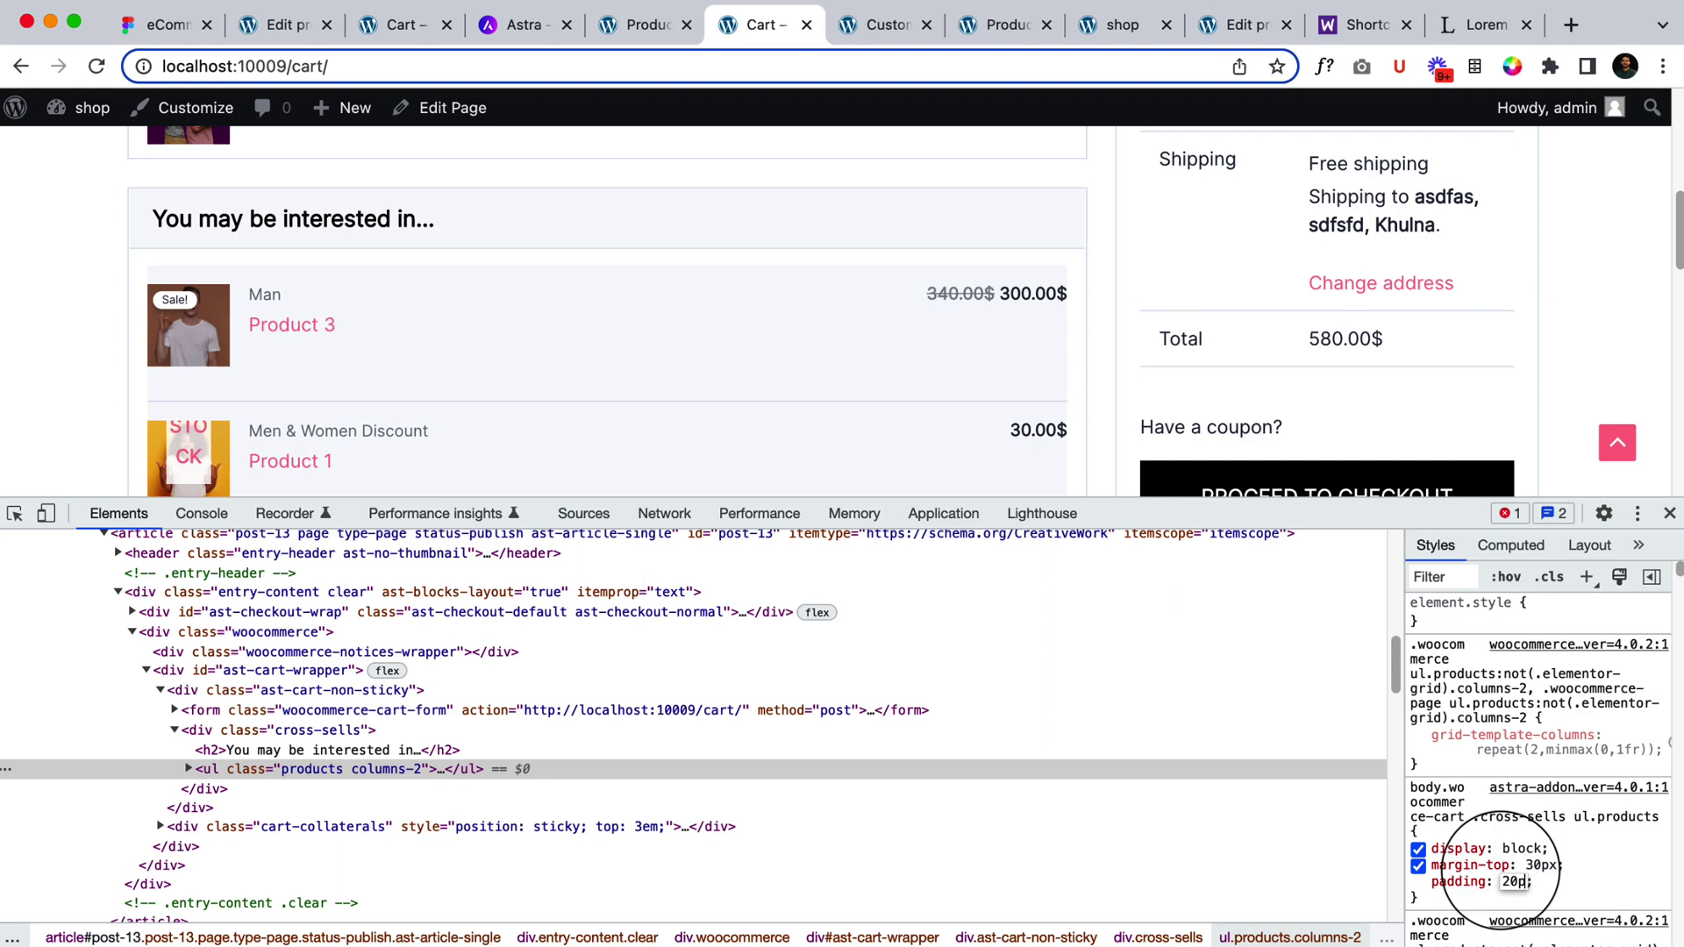
pyautogui.hotkey('shift', 'Tab')
pyautogui.press('BackSpace')
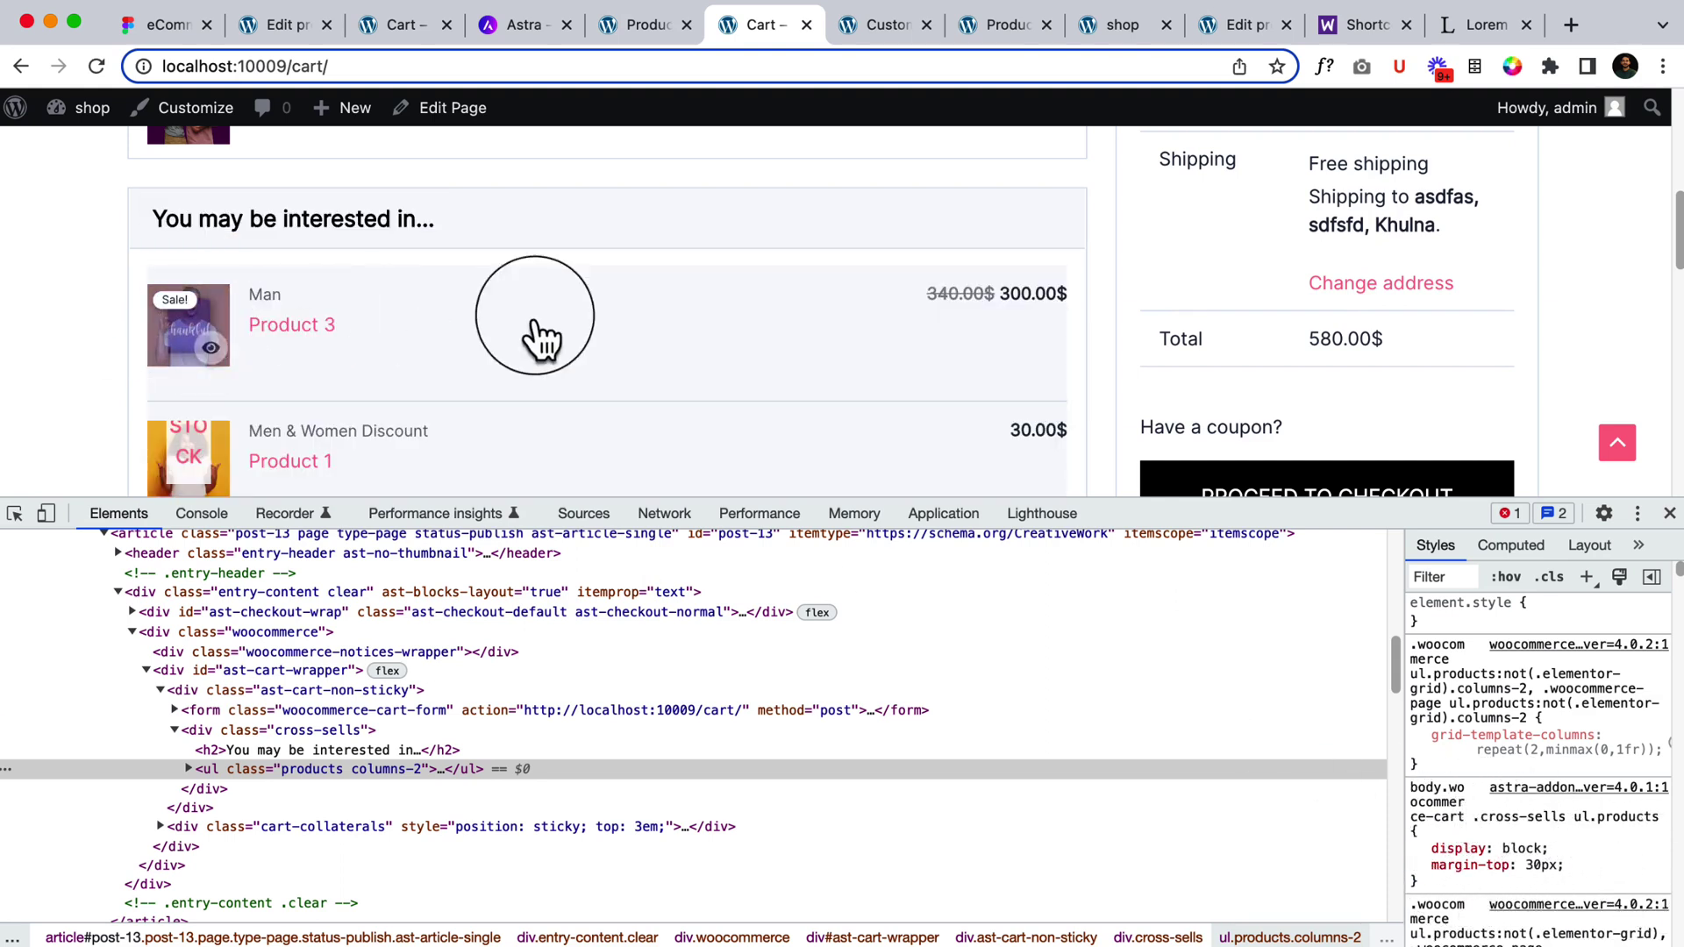
# Reload the cart page to pick up the current cross-sells layout
pyautogui.scroll(-2, 820, 360)
pyautogui.scroll(-3, 564, 399)
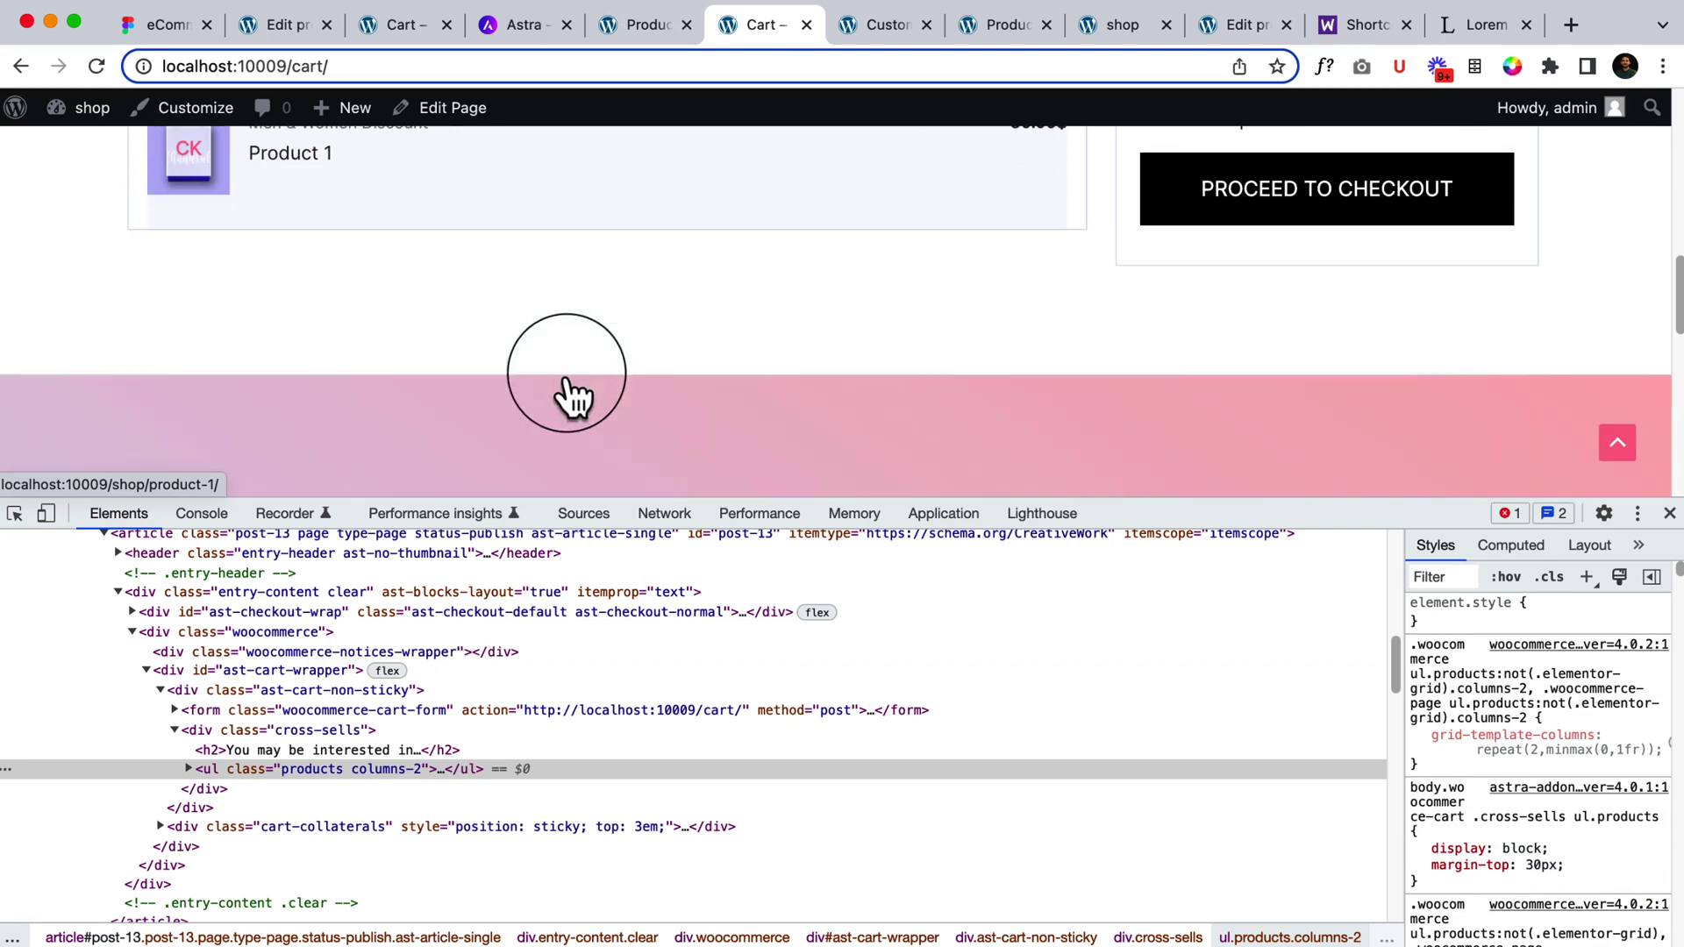
pyautogui.scroll(5, 621, 388)
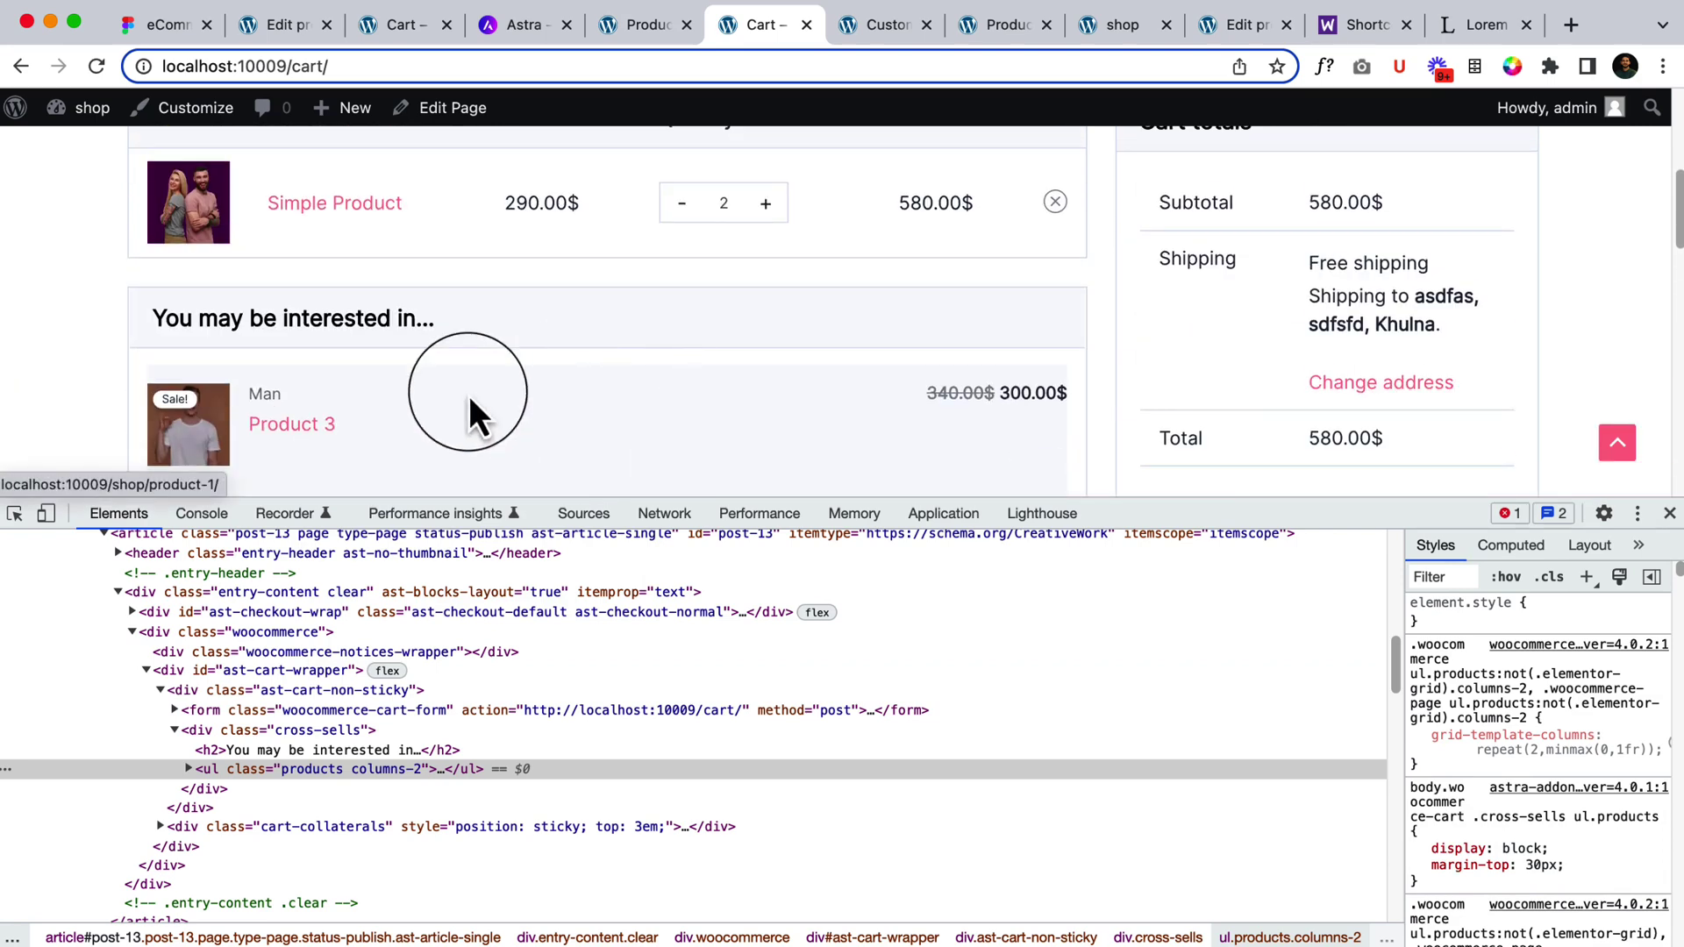
pyautogui.click(97, 67)
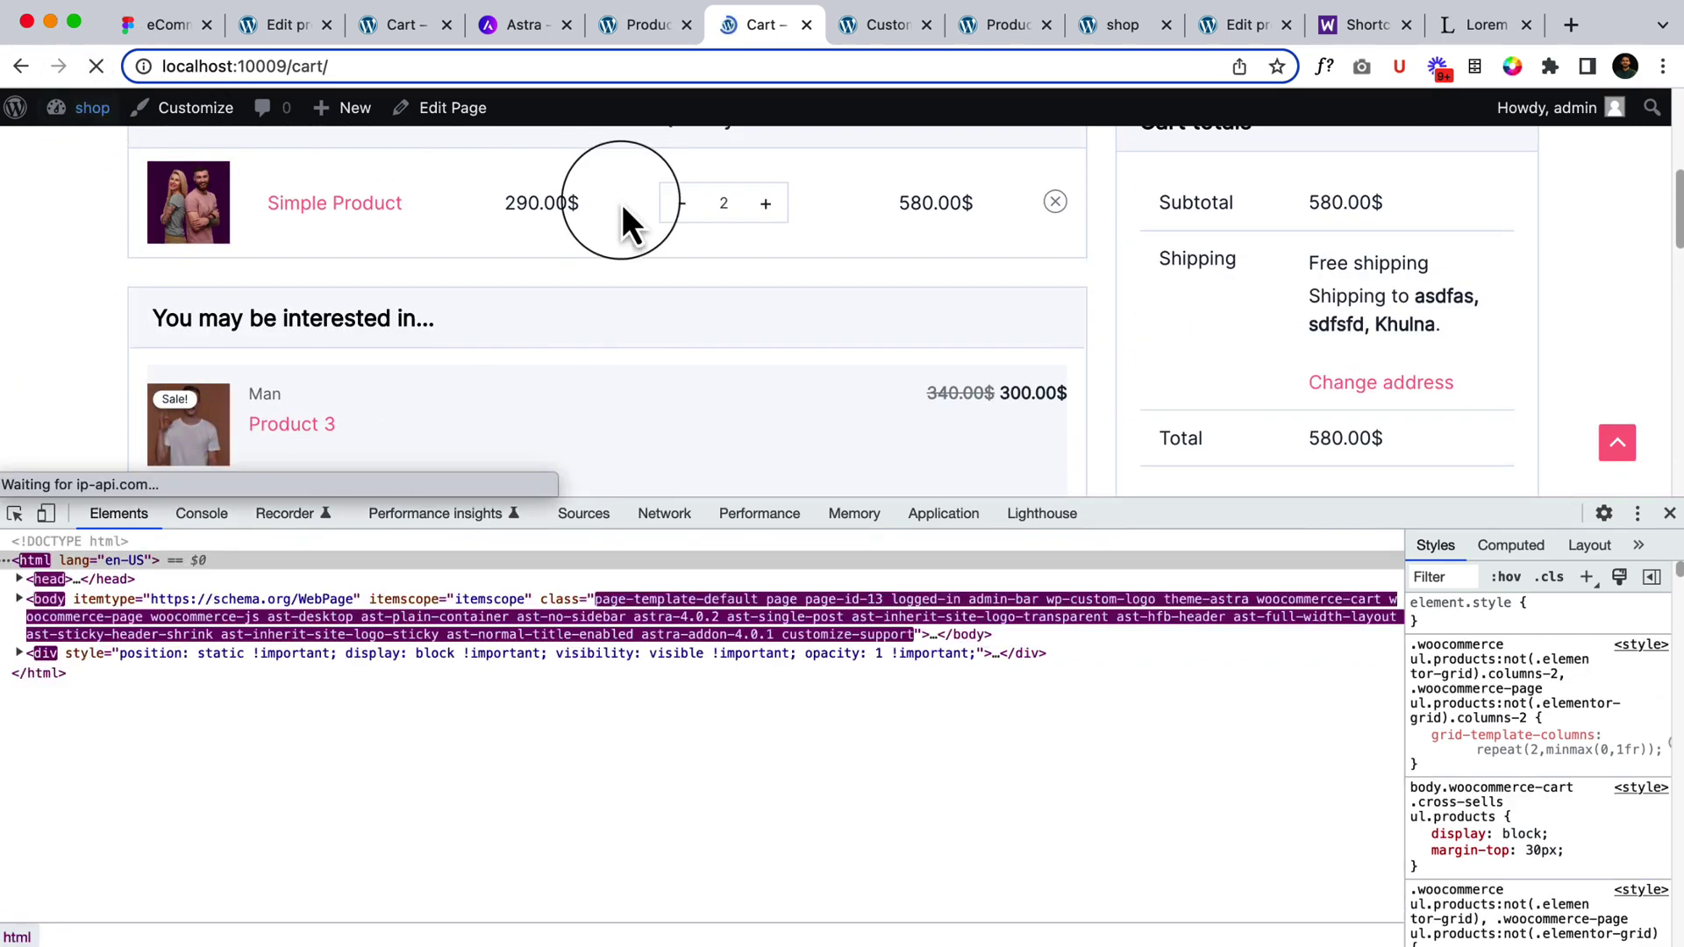
# Shrink and then close DevTools, leaving Product 1 and Product 3 stacked in the cross-sells column
pyautogui.moveTo(1344, 506); pyautogui.dragTo(1408, 755)
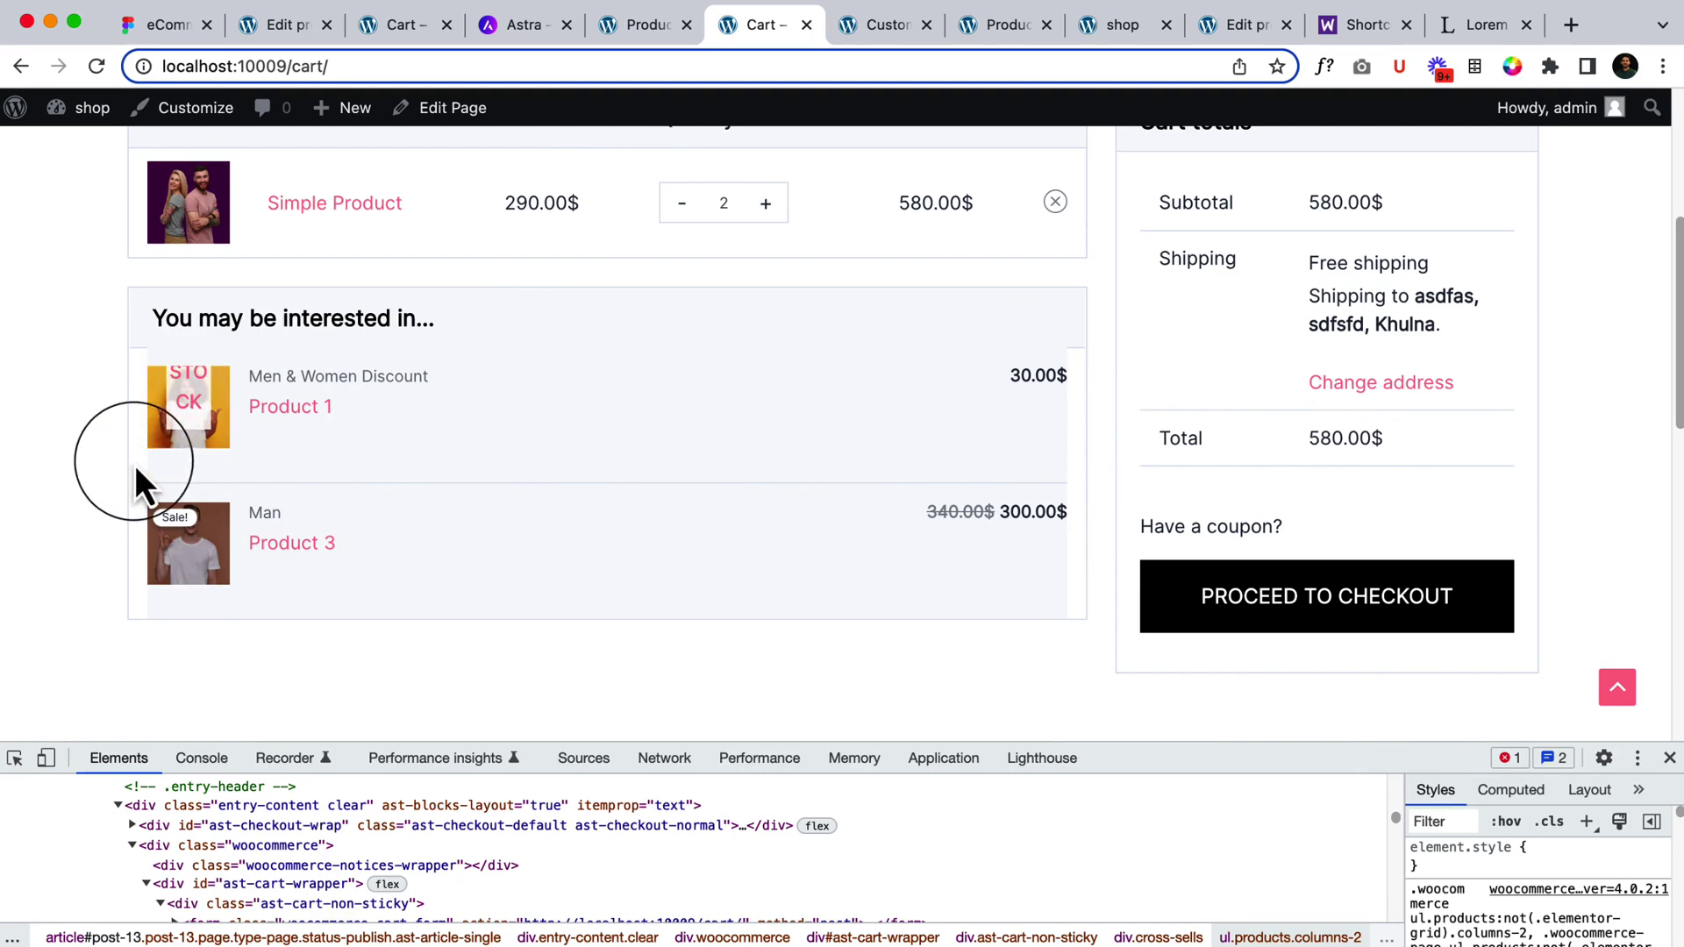
pyautogui.scroll(4, 719, 579)
pyautogui.scroll(-6, 718, 582)
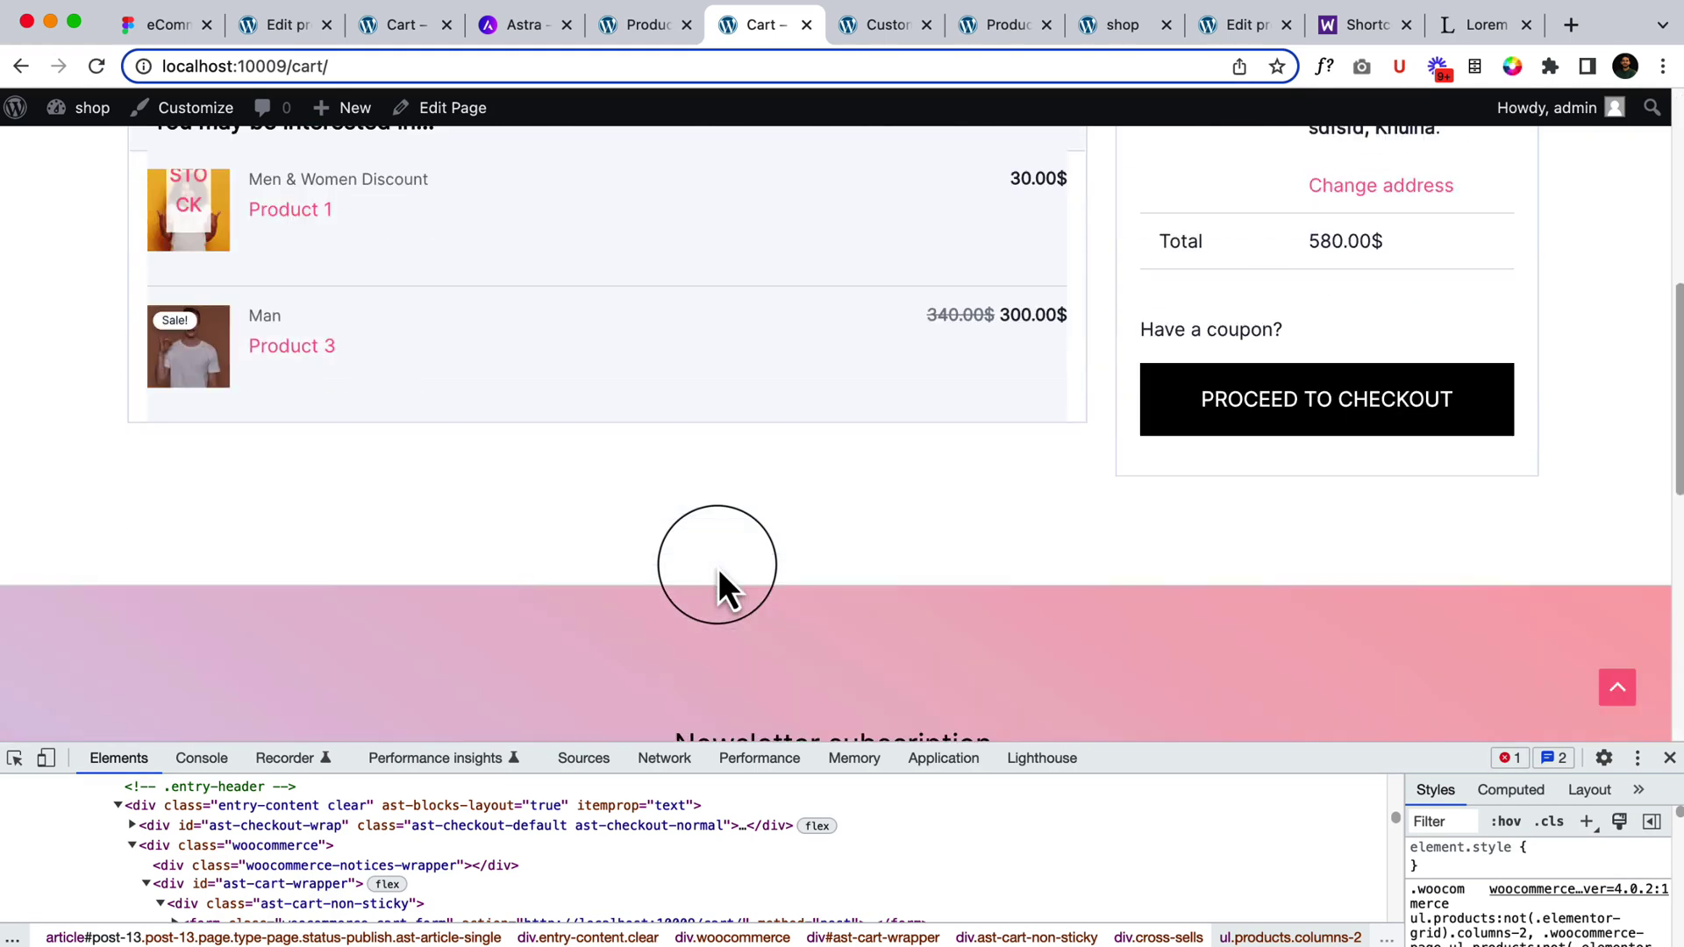
pyautogui.click(1669, 758)
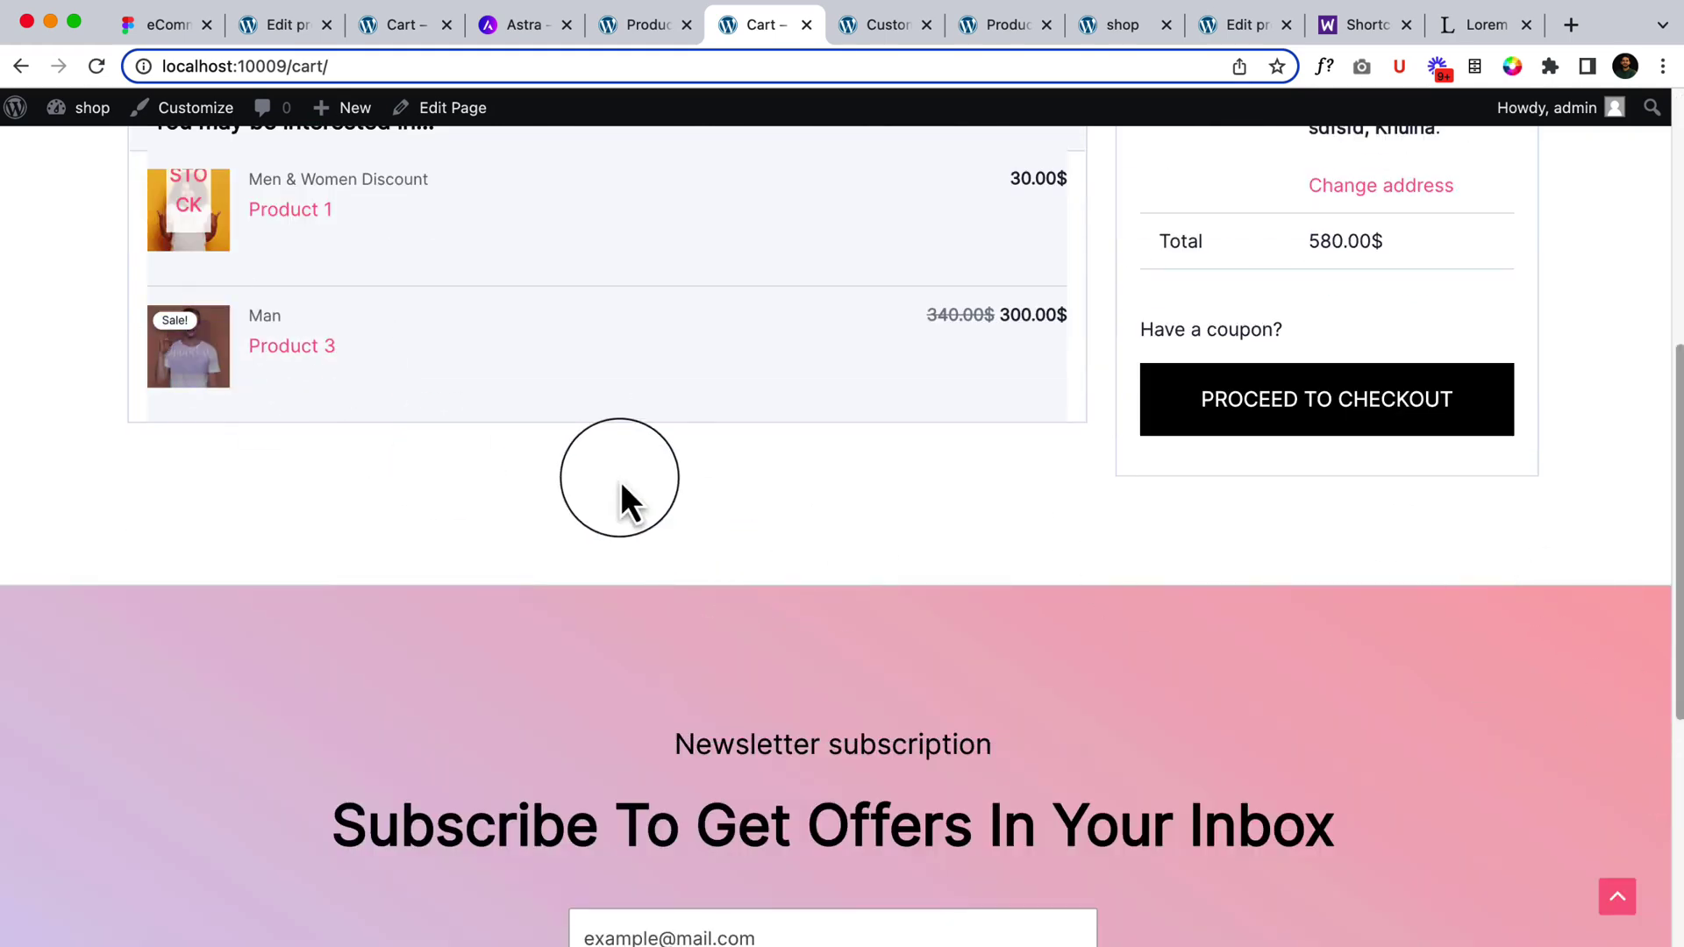
pyautogui.scroll(6, 619, 482)
pyautogui.scroll(-3, 621, 481)
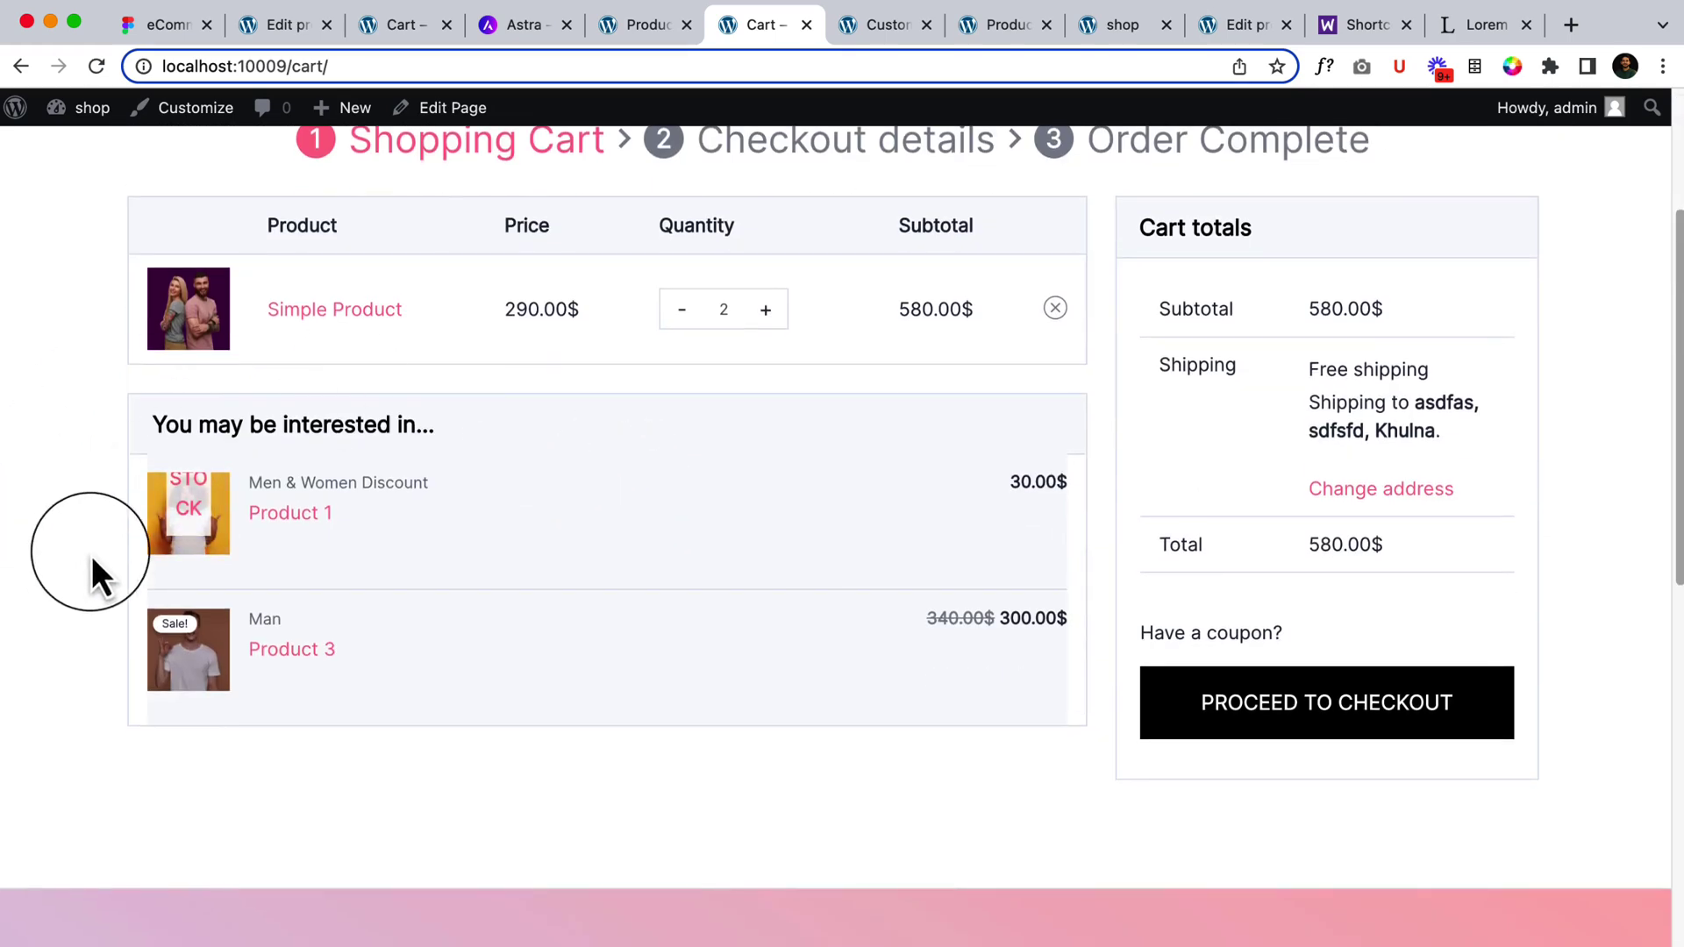
# Inspect the cross-sells section and select its container element in the Elements tree
pyautogui.rightClick(136, 584)
pyautogui.click(232, 937)
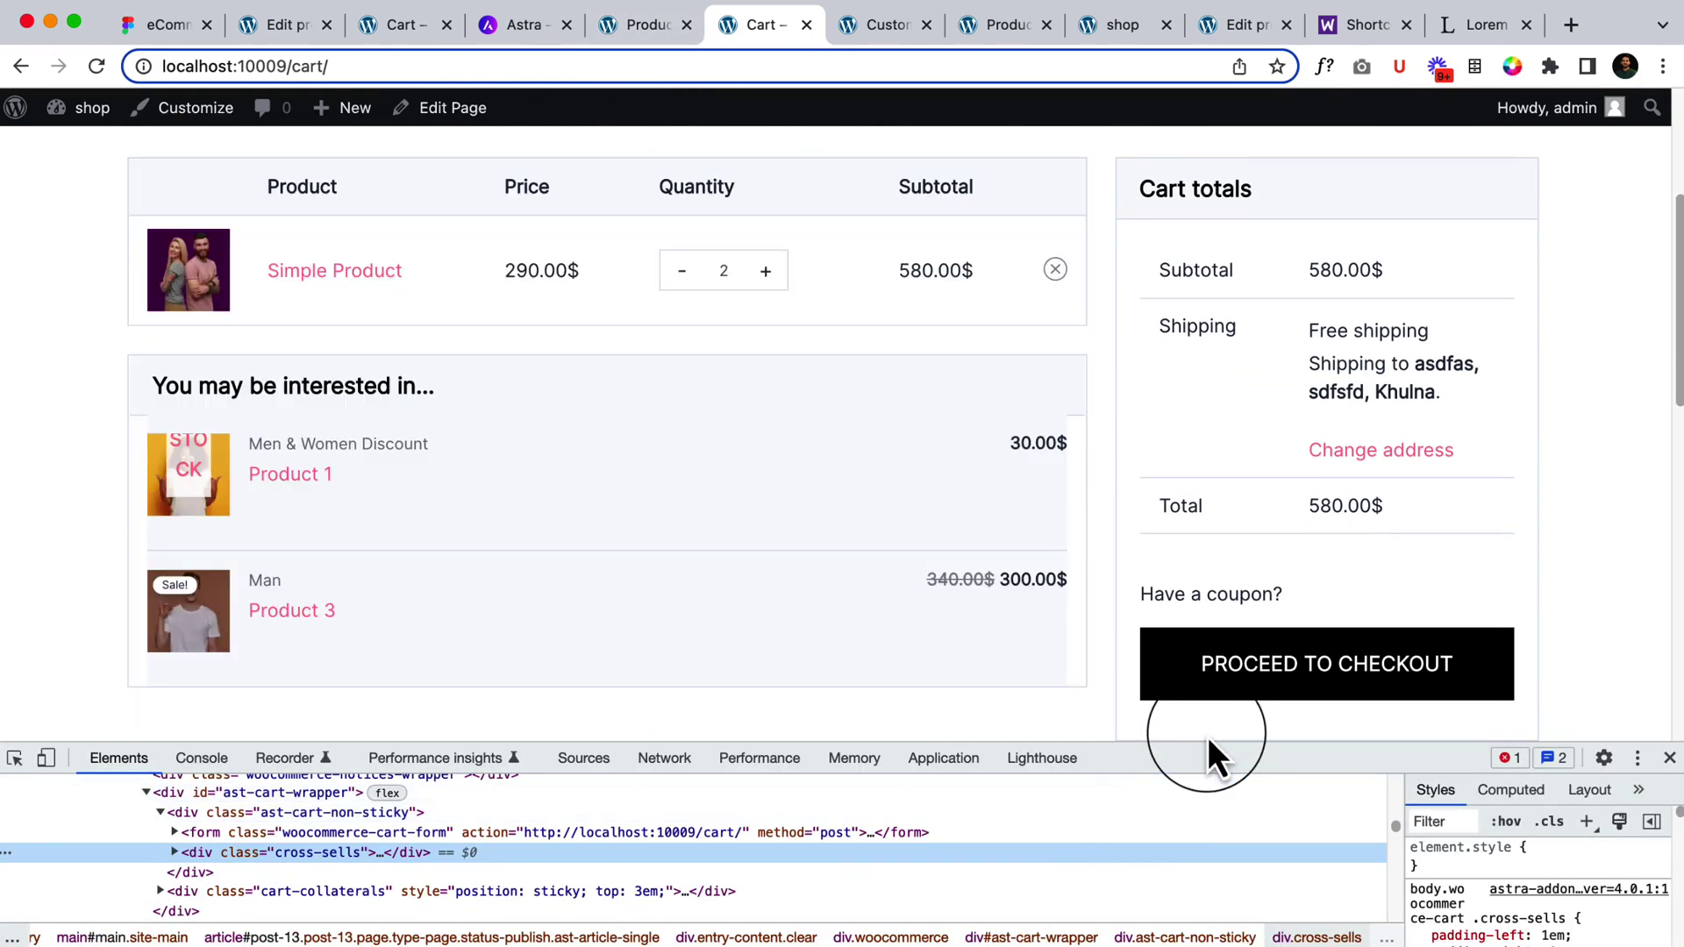
pyautogui.moveTo(1210, 741); pyautogui.dragTo(1247, 593)
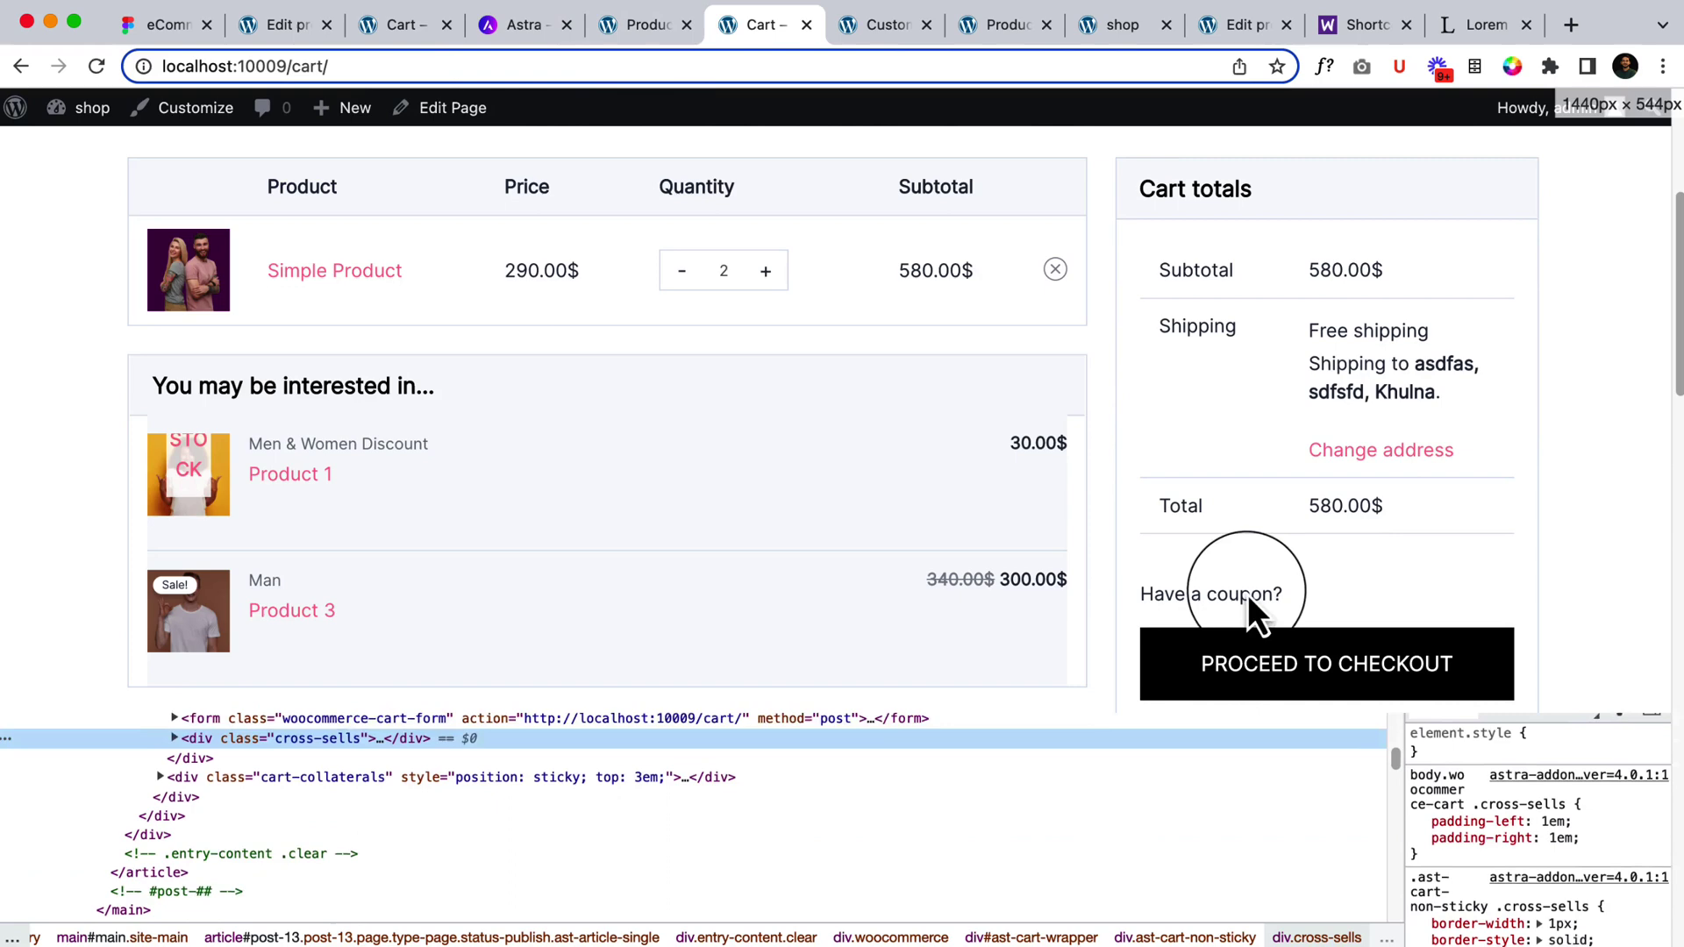
pyautogui.scroll(-3, 991, 371)
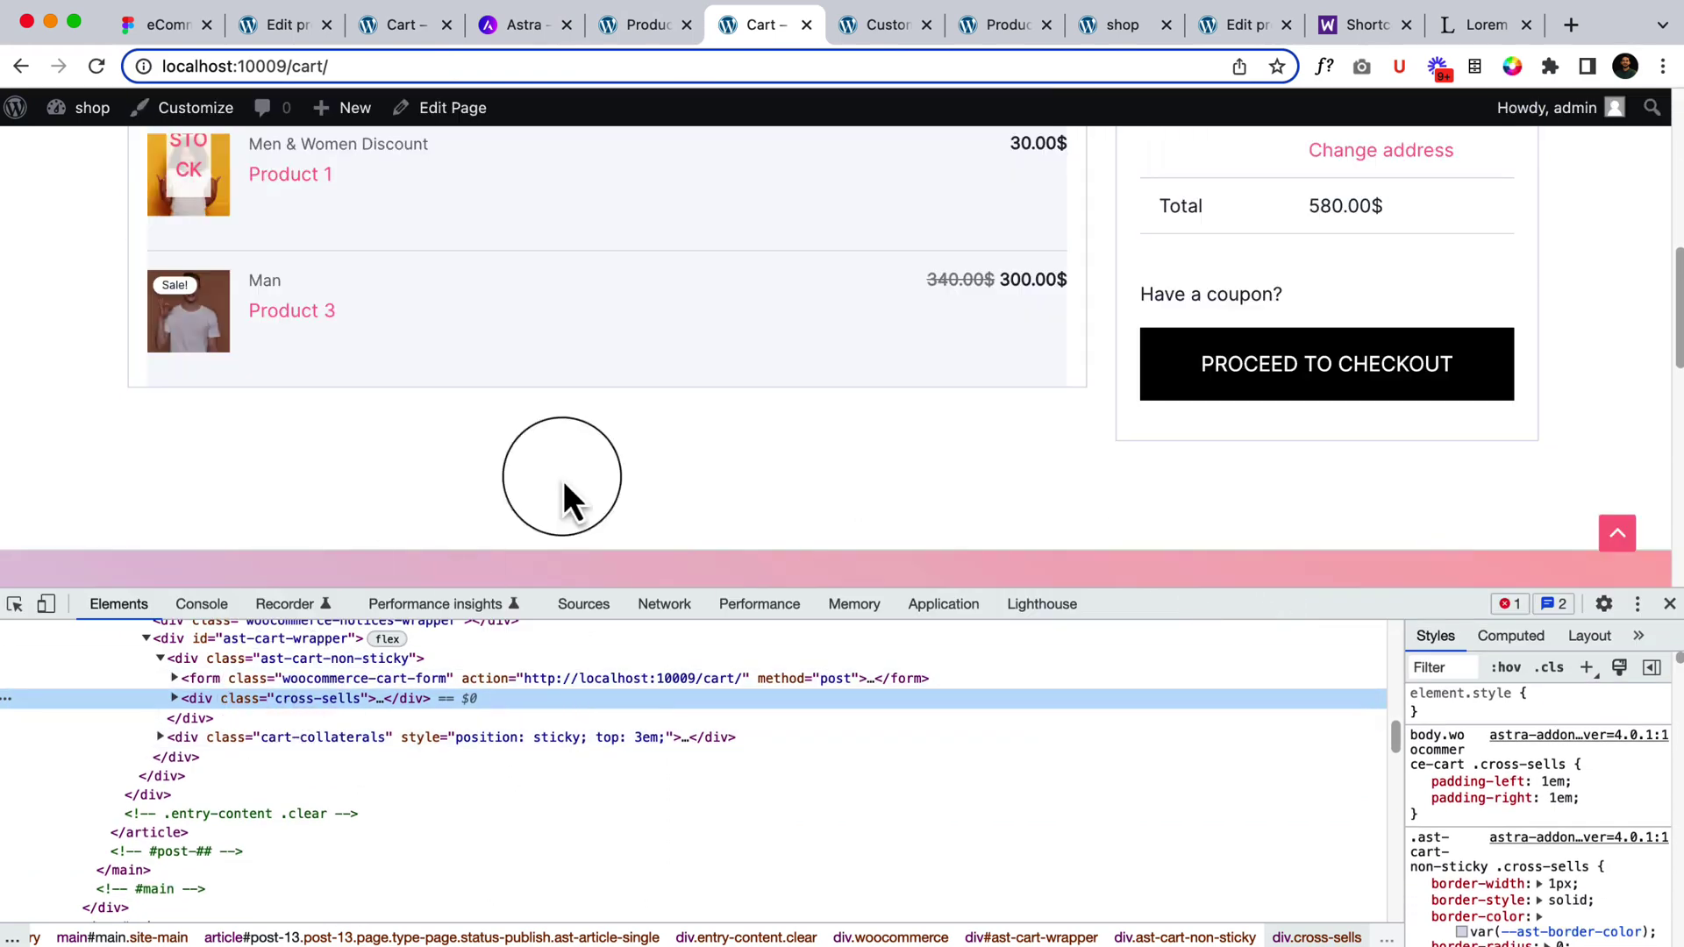
pyautogui.scroll(2, 718, 438)
pyautogui.scroll(1, 719, 440)
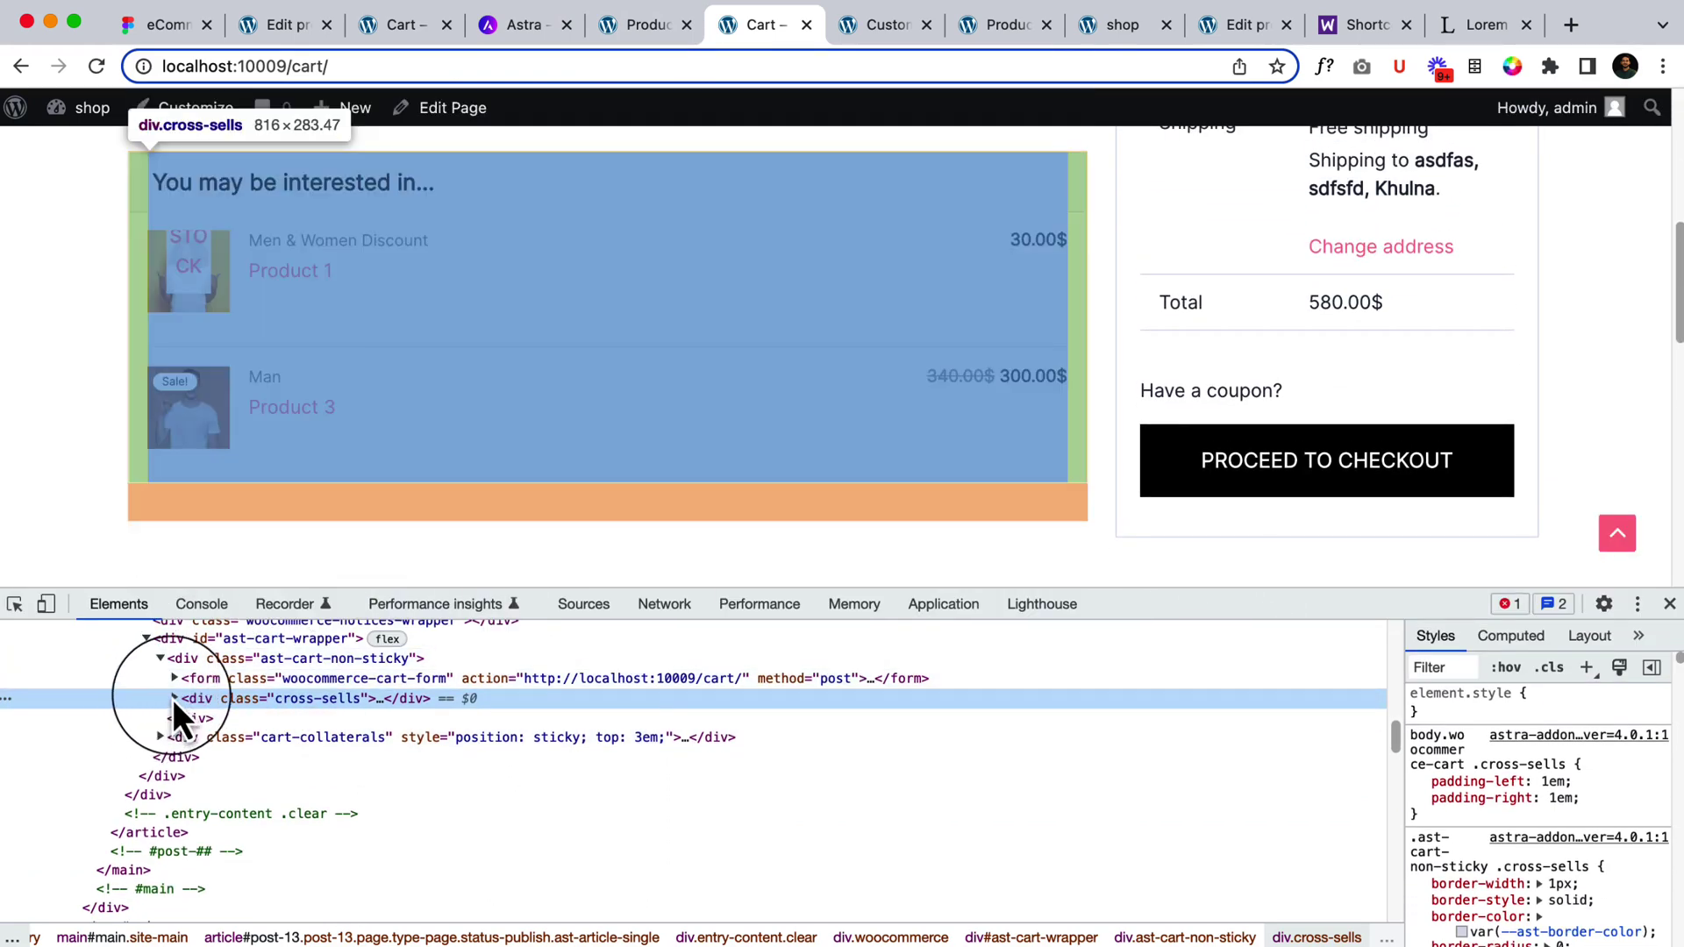
pyautogui.click(181, 698)
pyautogui.click(216, 720)
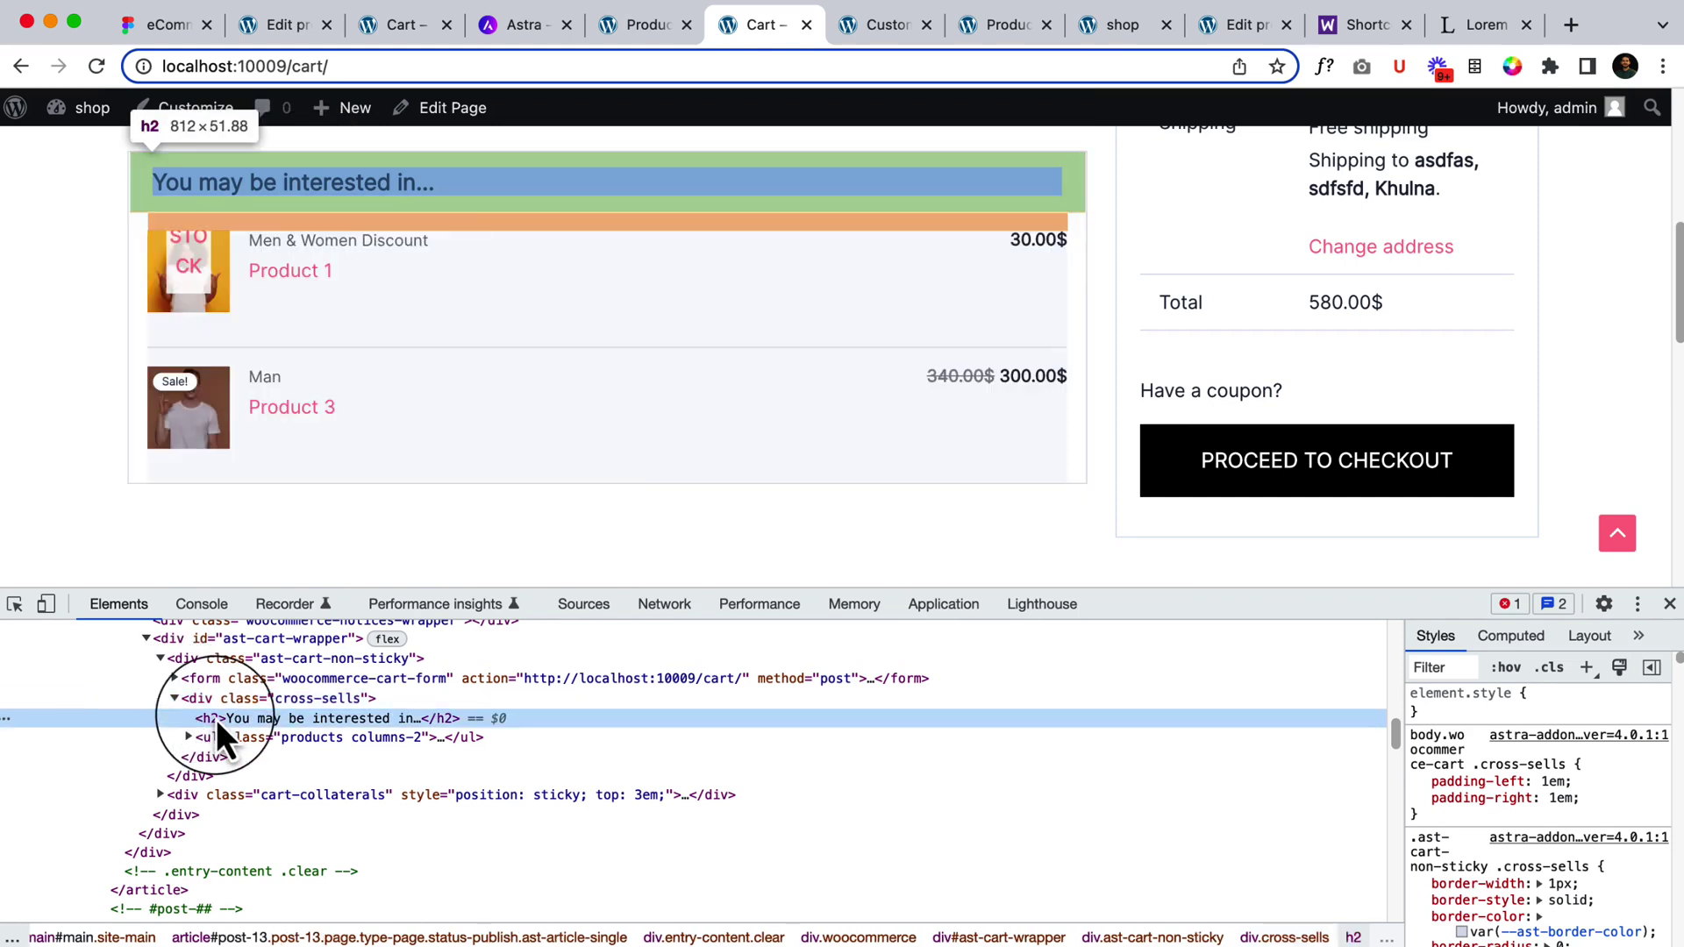
pyautogui.press('Down')
pyautogui.press('Right')
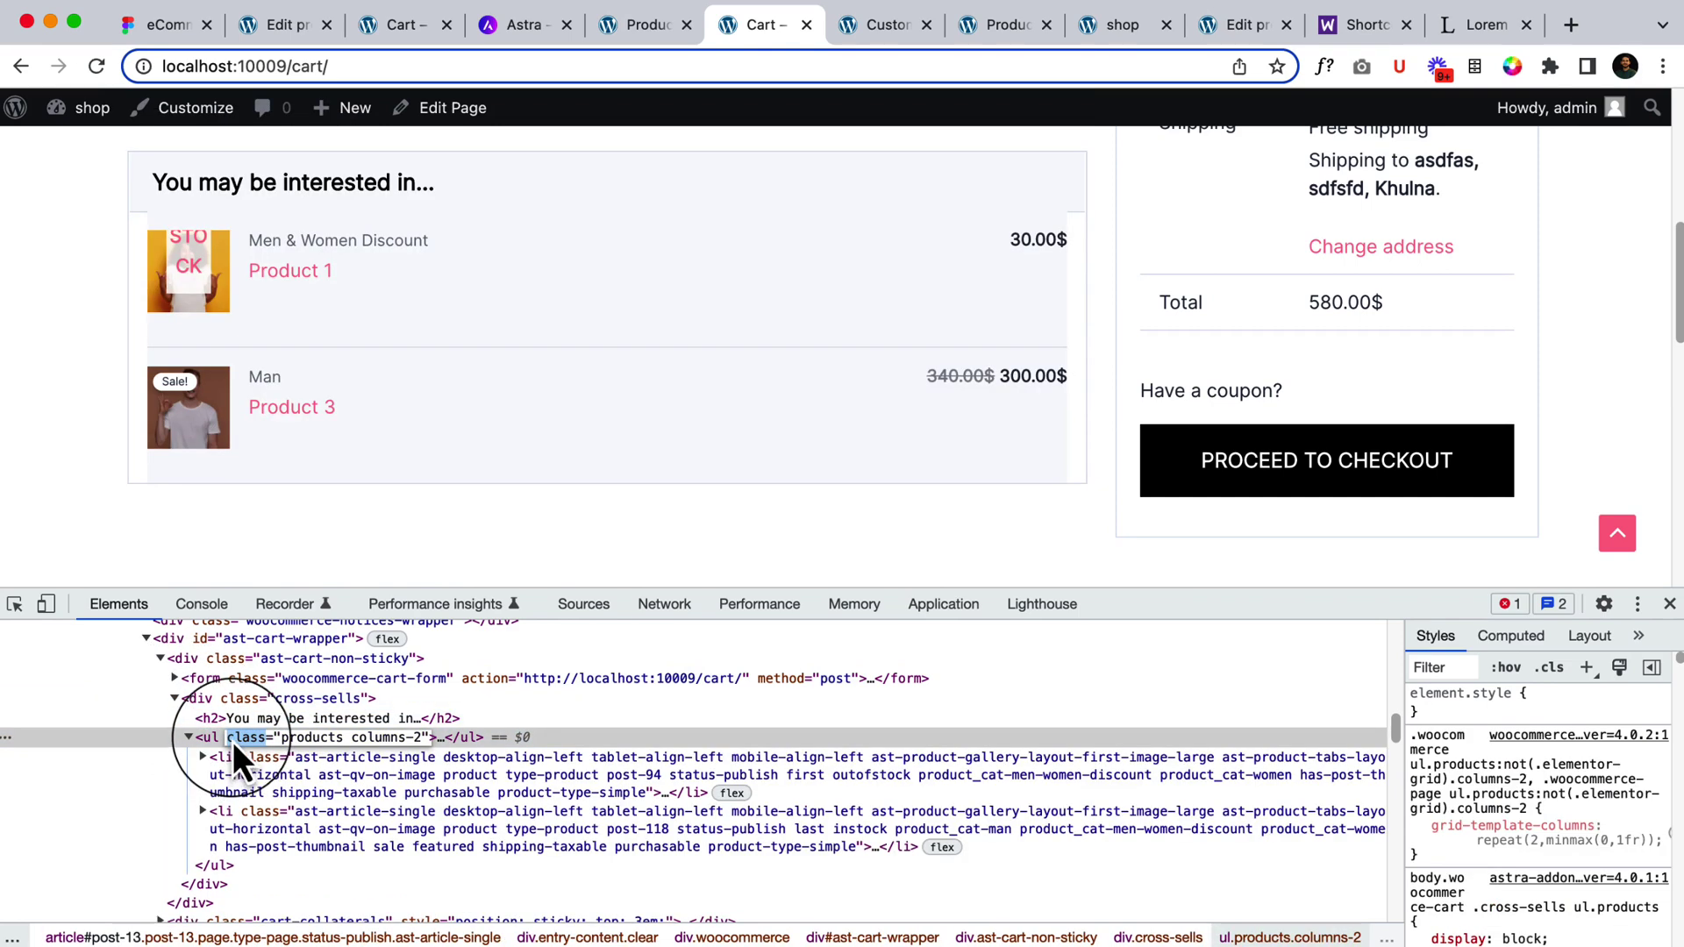
pyautogui.press('Left')
pyautogui.press('Left')
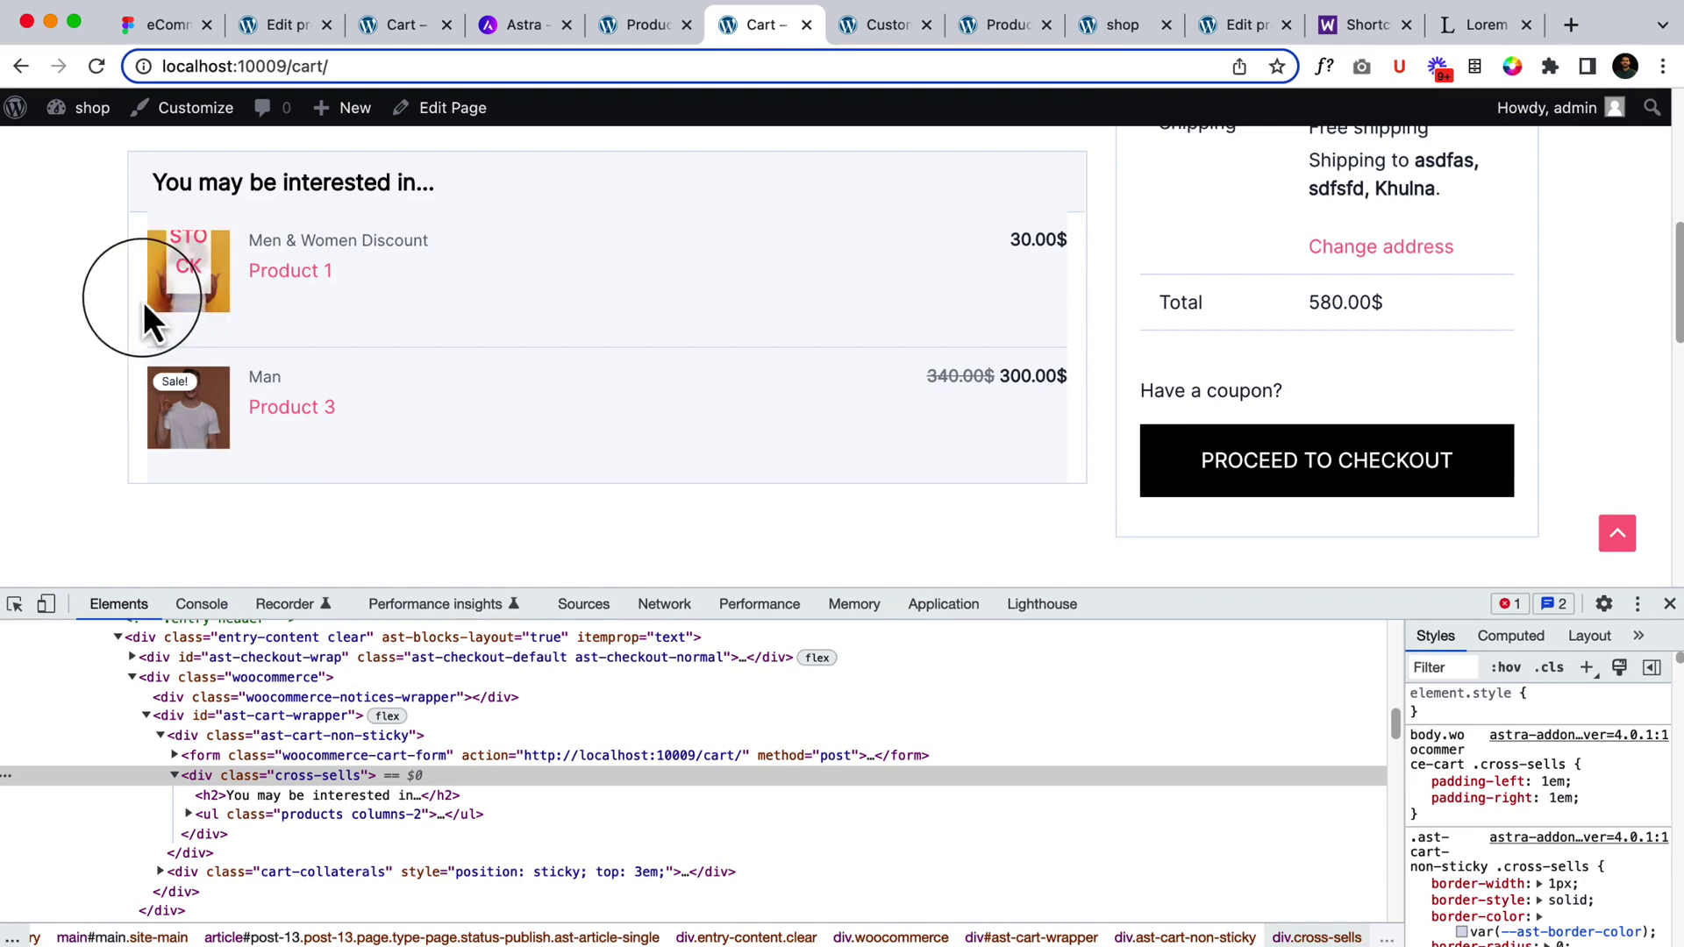
# Add a new .cross-sells style rule with padding: 0 !important
pyautogui.rightClick(144, 300)
pyautogui.click(209, 648)
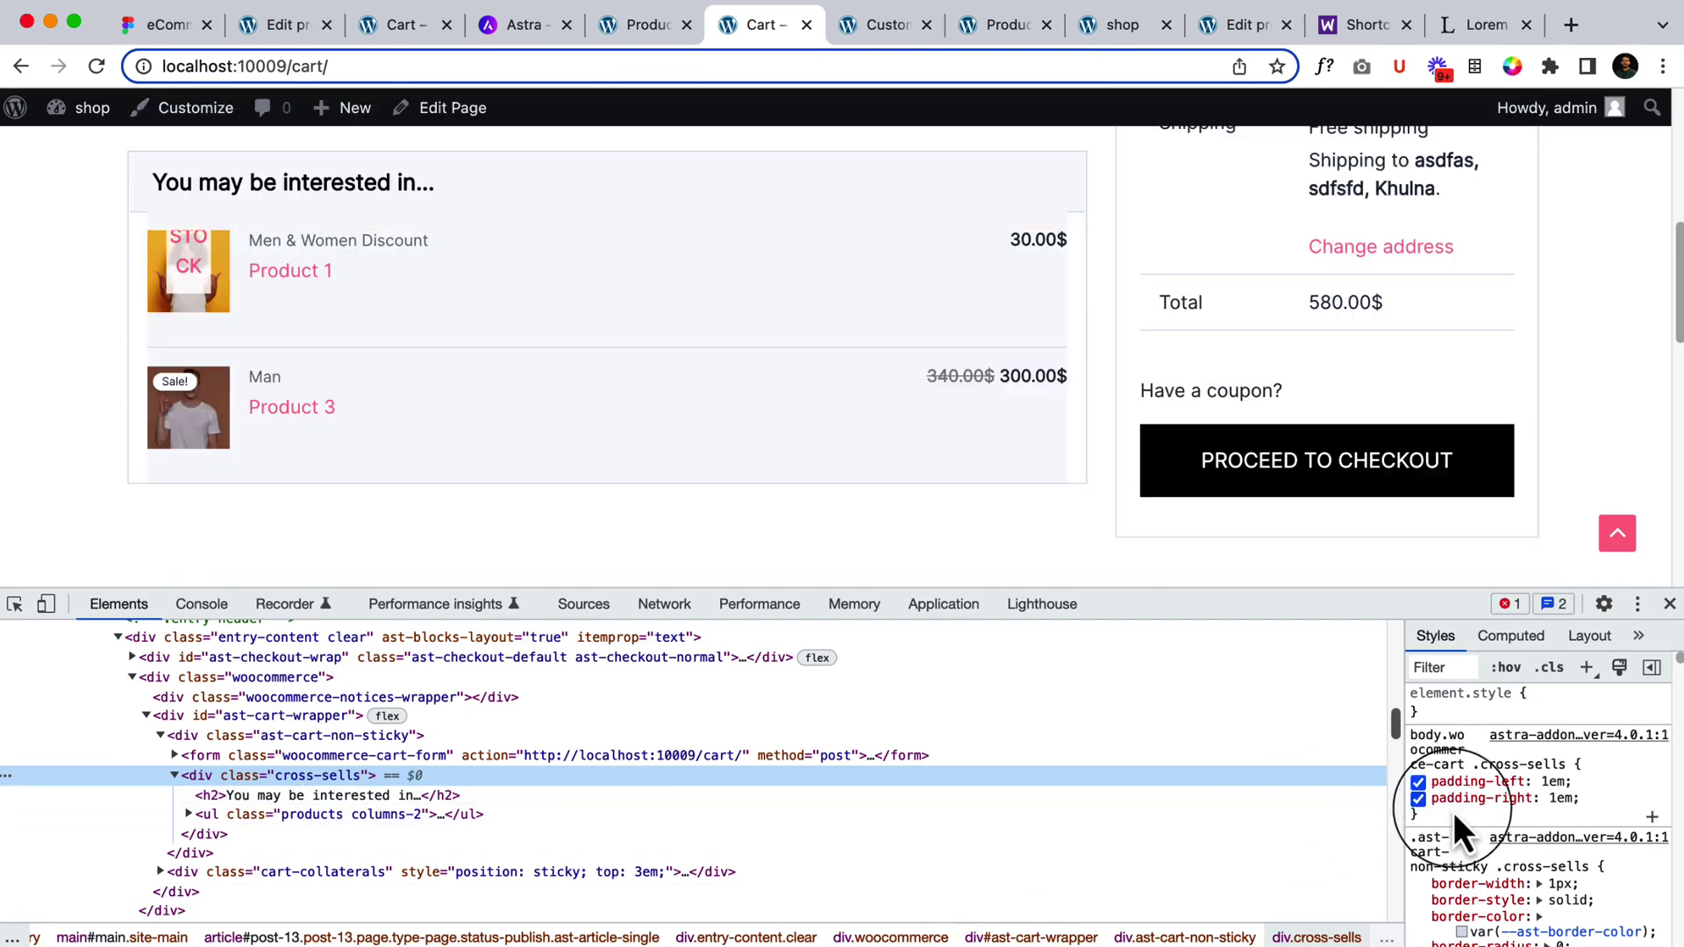
pyautogui.click(1587, 668)
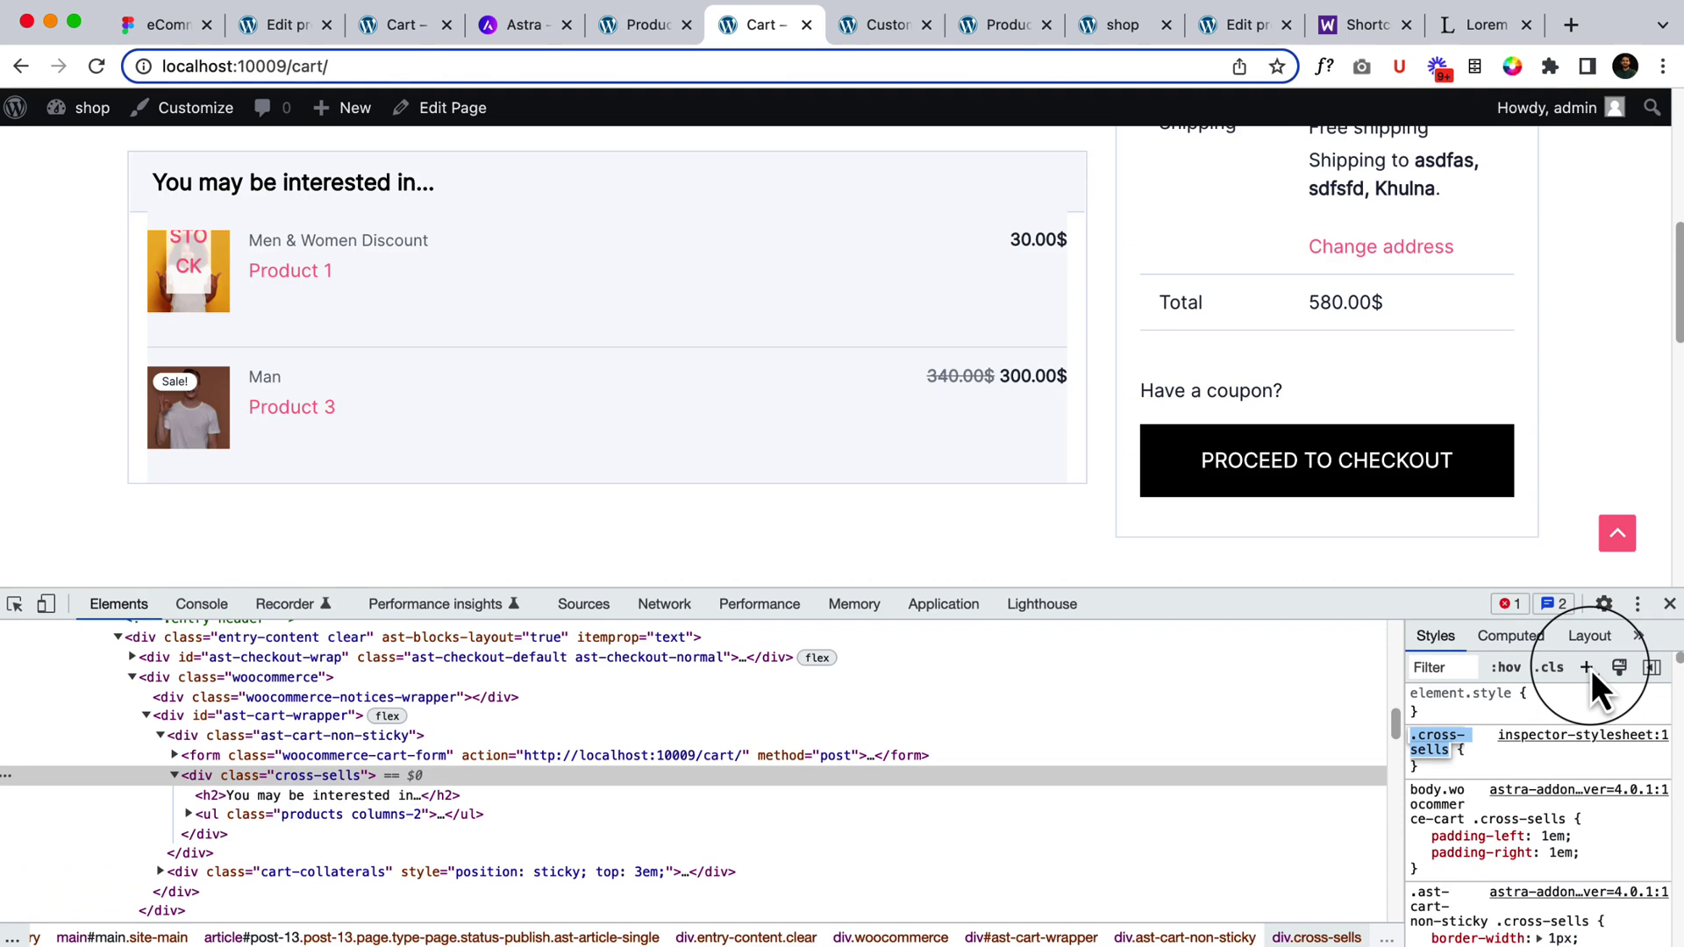
pyautogui.press('Return')
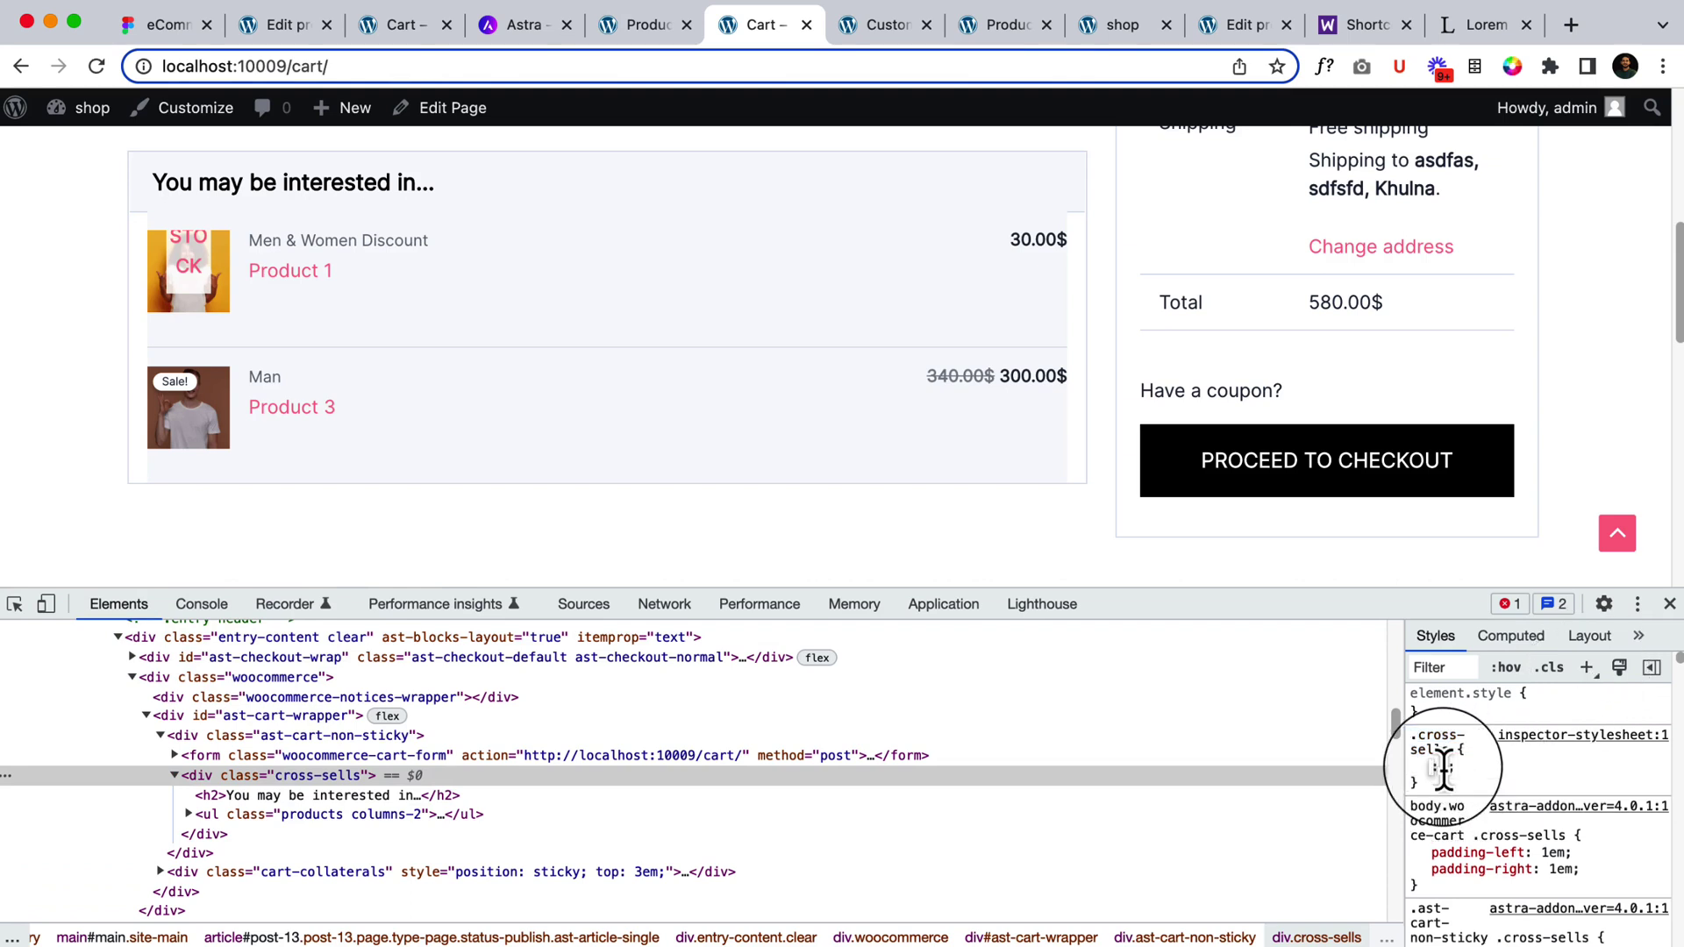
pyautogui.write('padding: ')
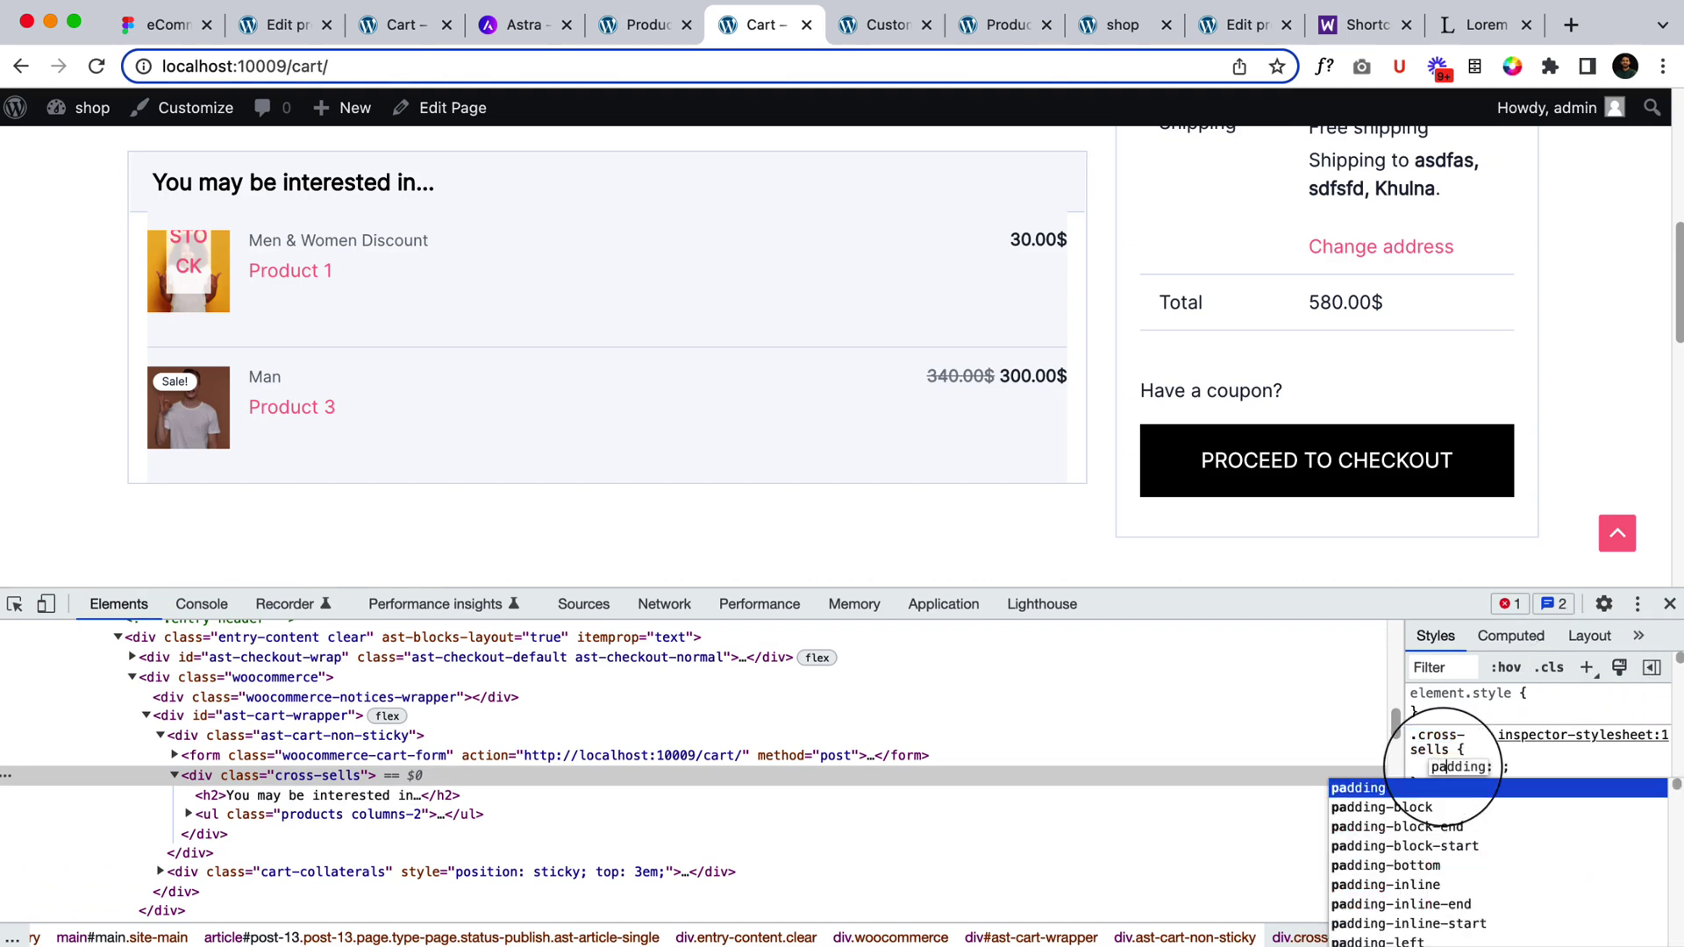
pyautogui.write('0 !important')
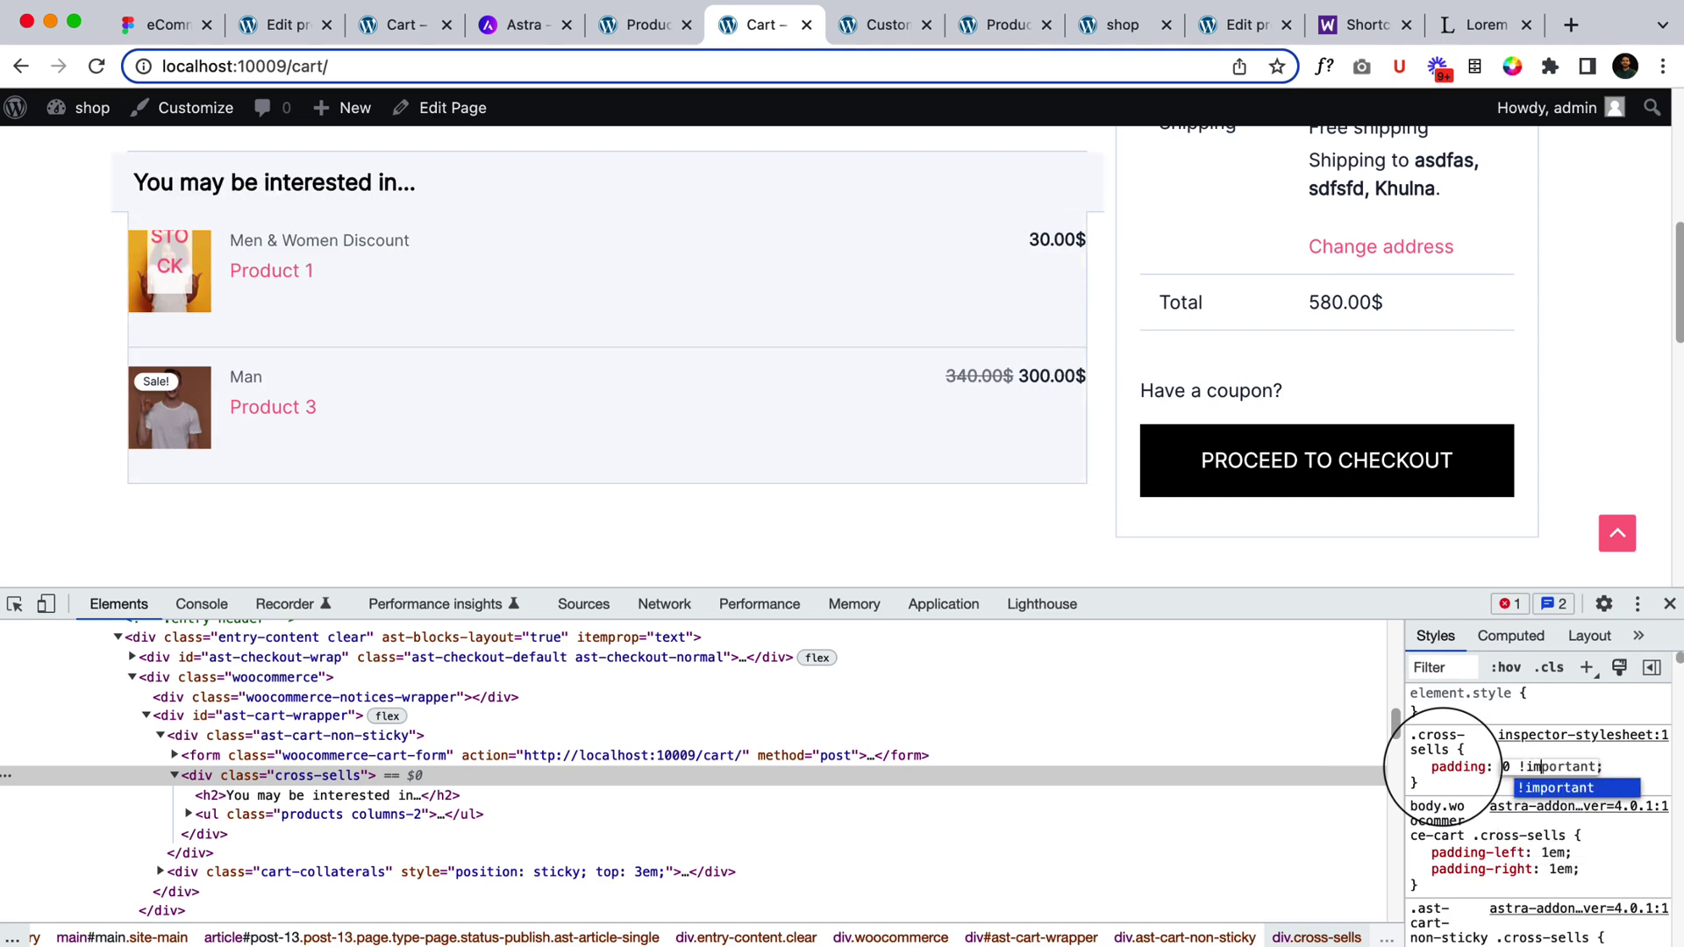
pyautogui.press('Return')
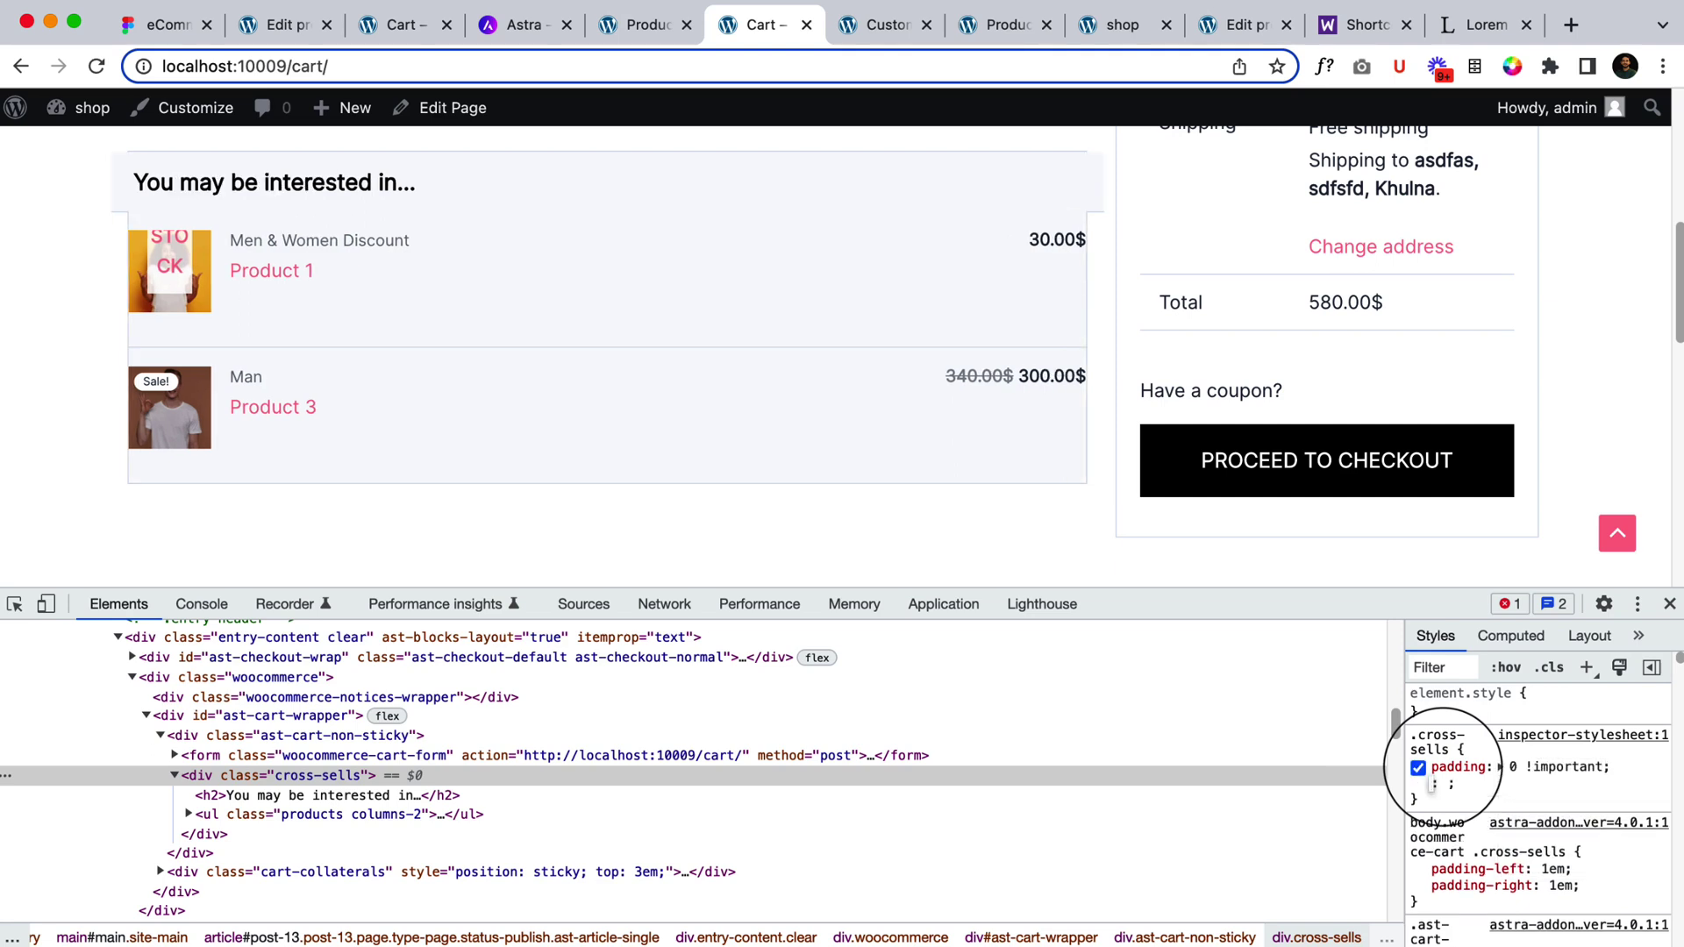
# Change the declaration to a red background, then eyedrop the page's light grey #f9fafb instead
pyautogui.press('Escape')
pyautogui.click(1460, 766)
pyautogui.write('background')
pyautogui.press('Tab')
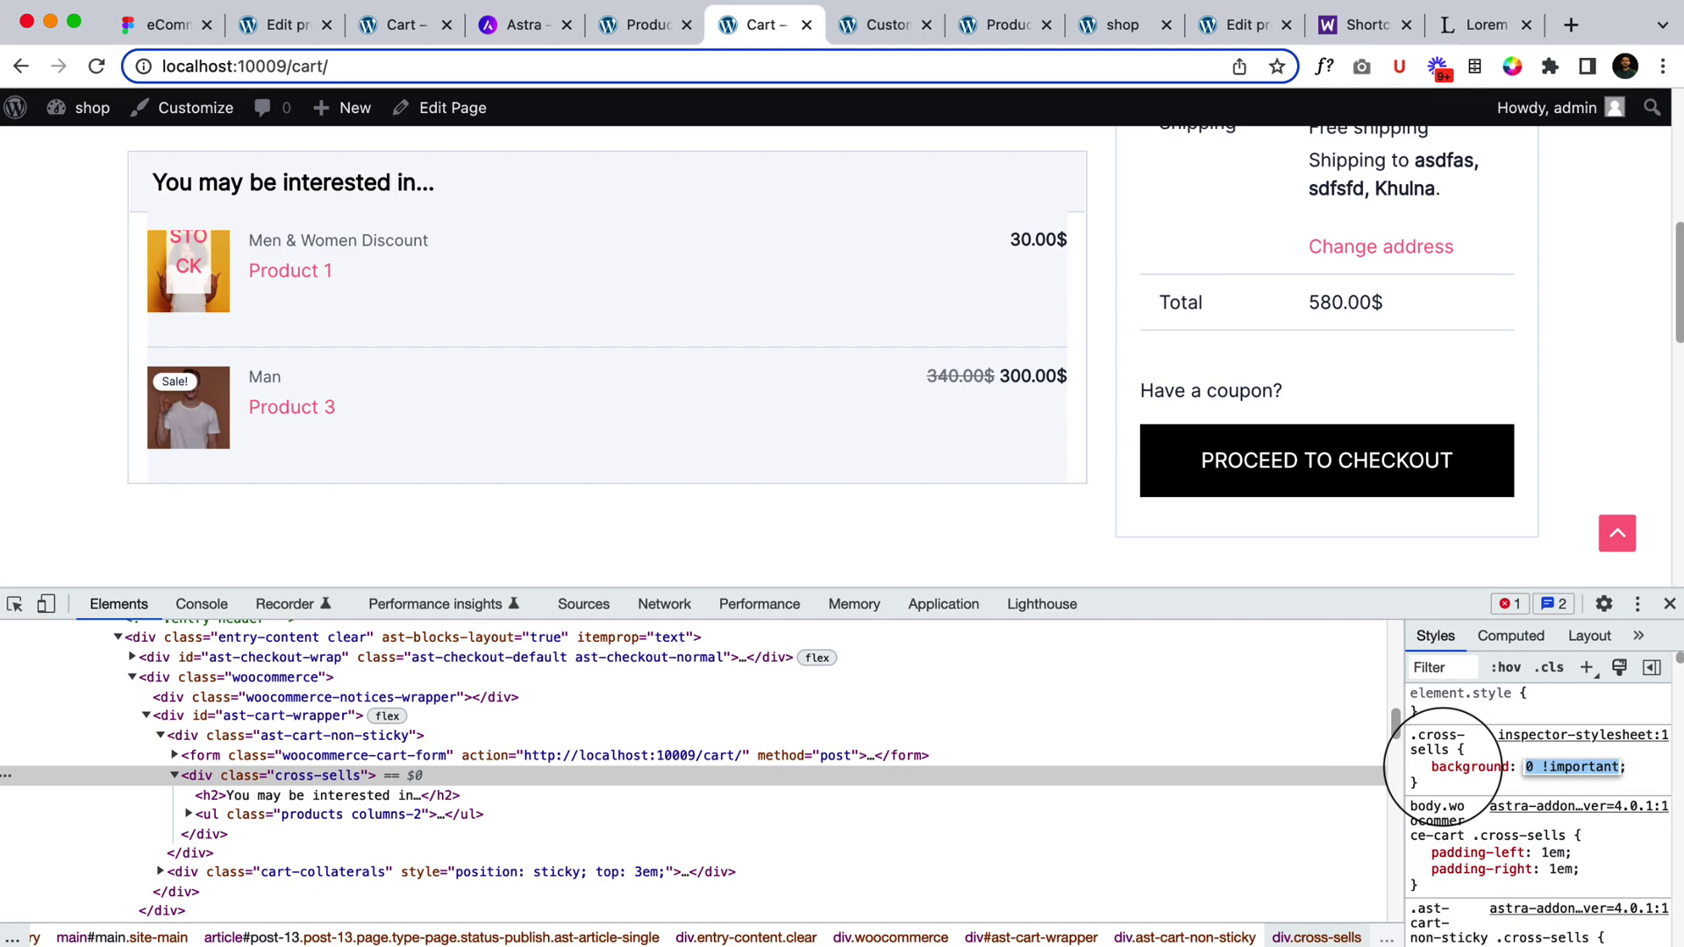
pyautogui.write('red')
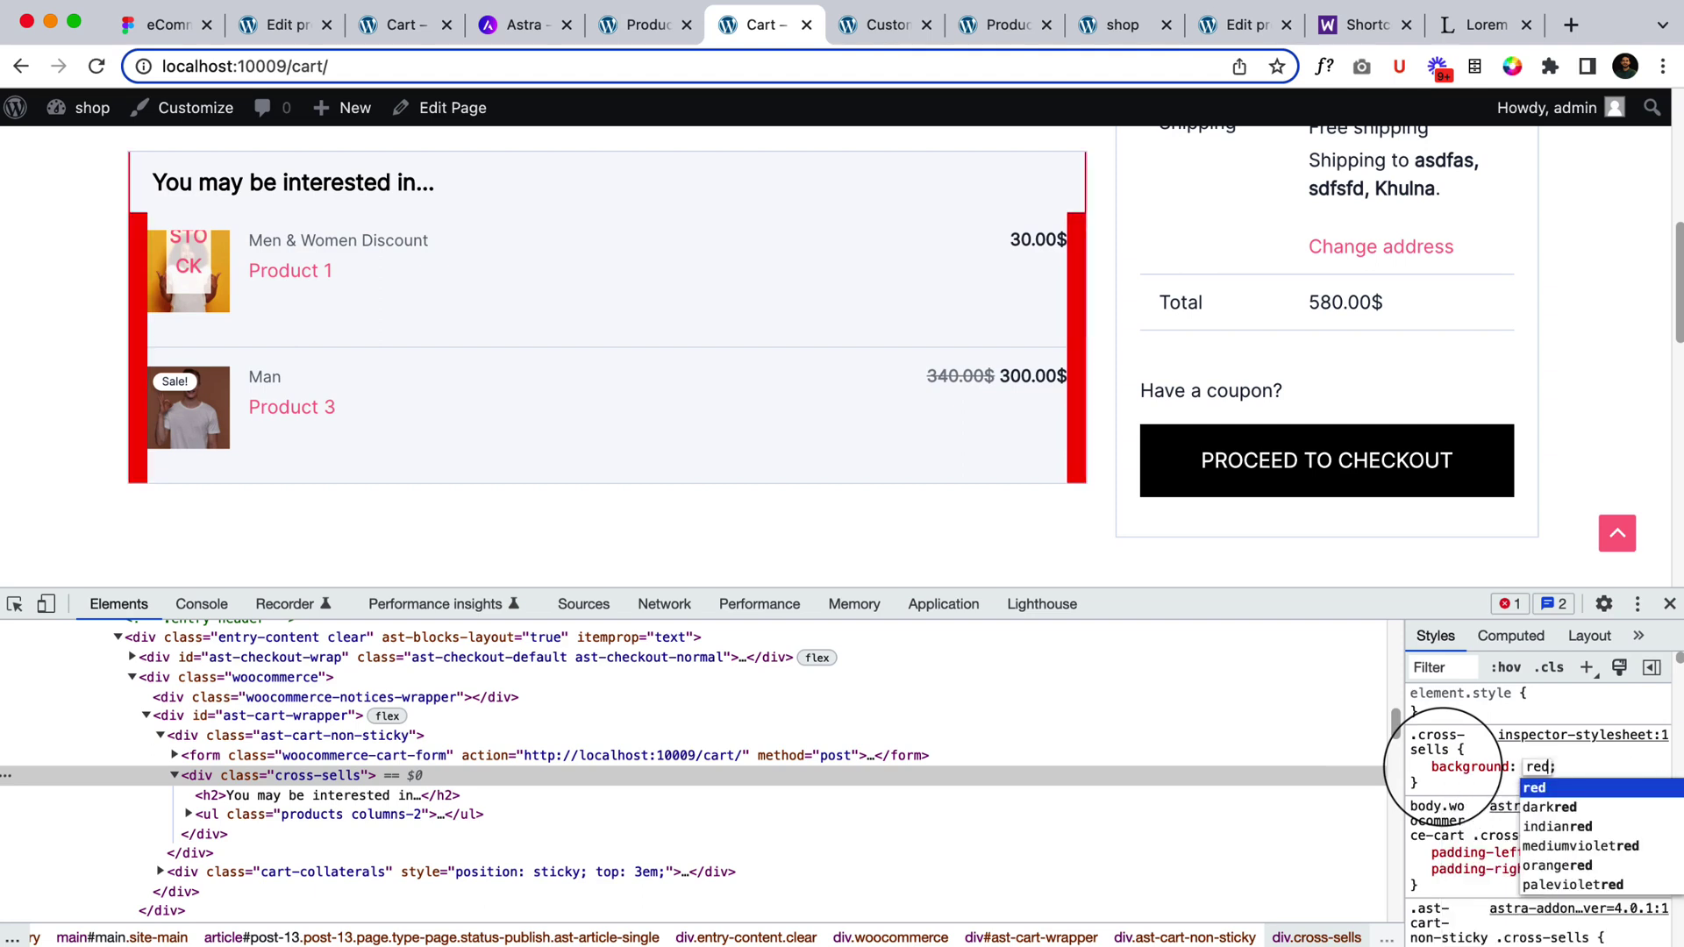
pyautogui.click(1486, 792)
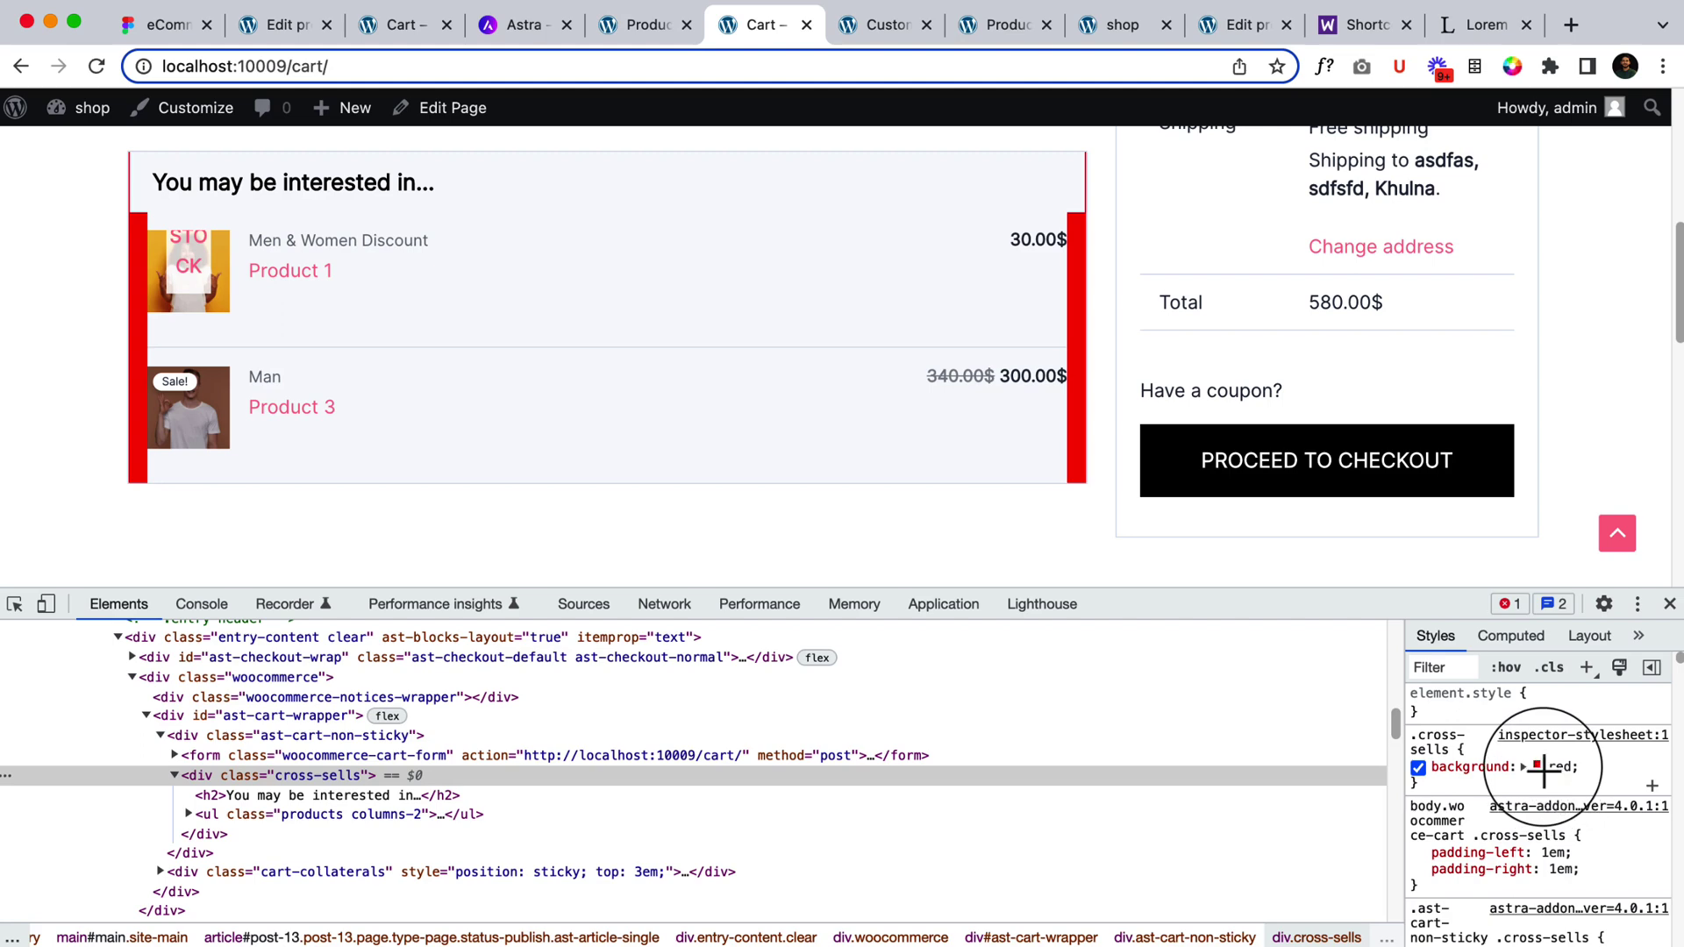
pyautogui.click(1540, 768)
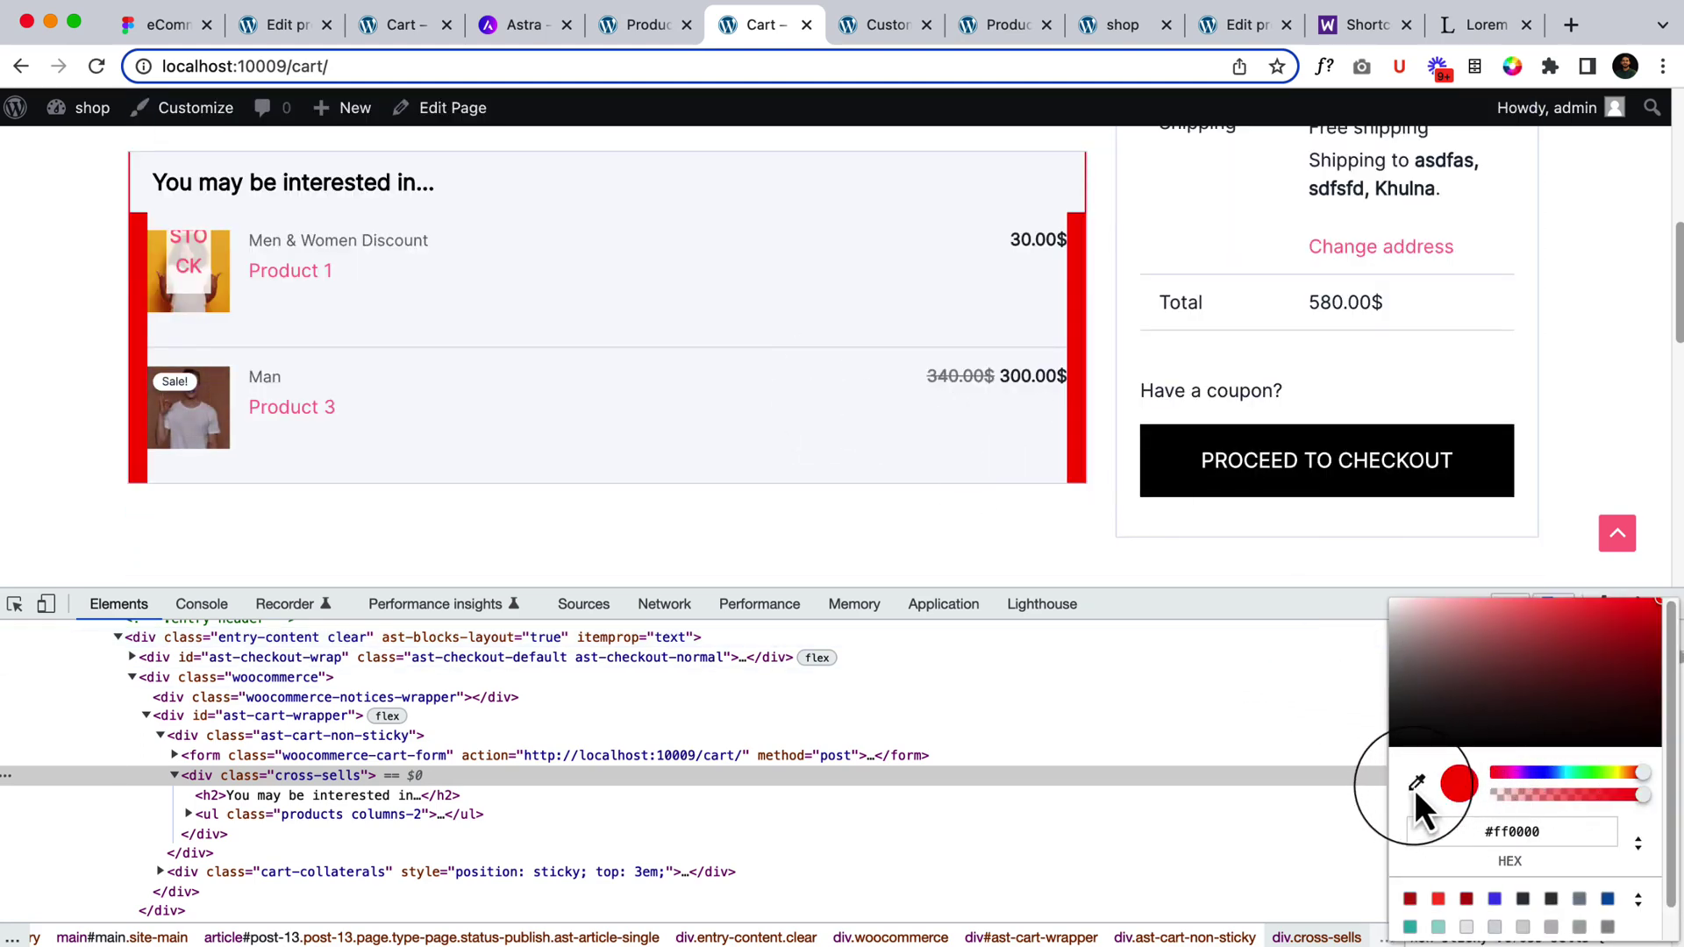
pyautogui.click(1415, 782)
pyautogui.click(782, 421)
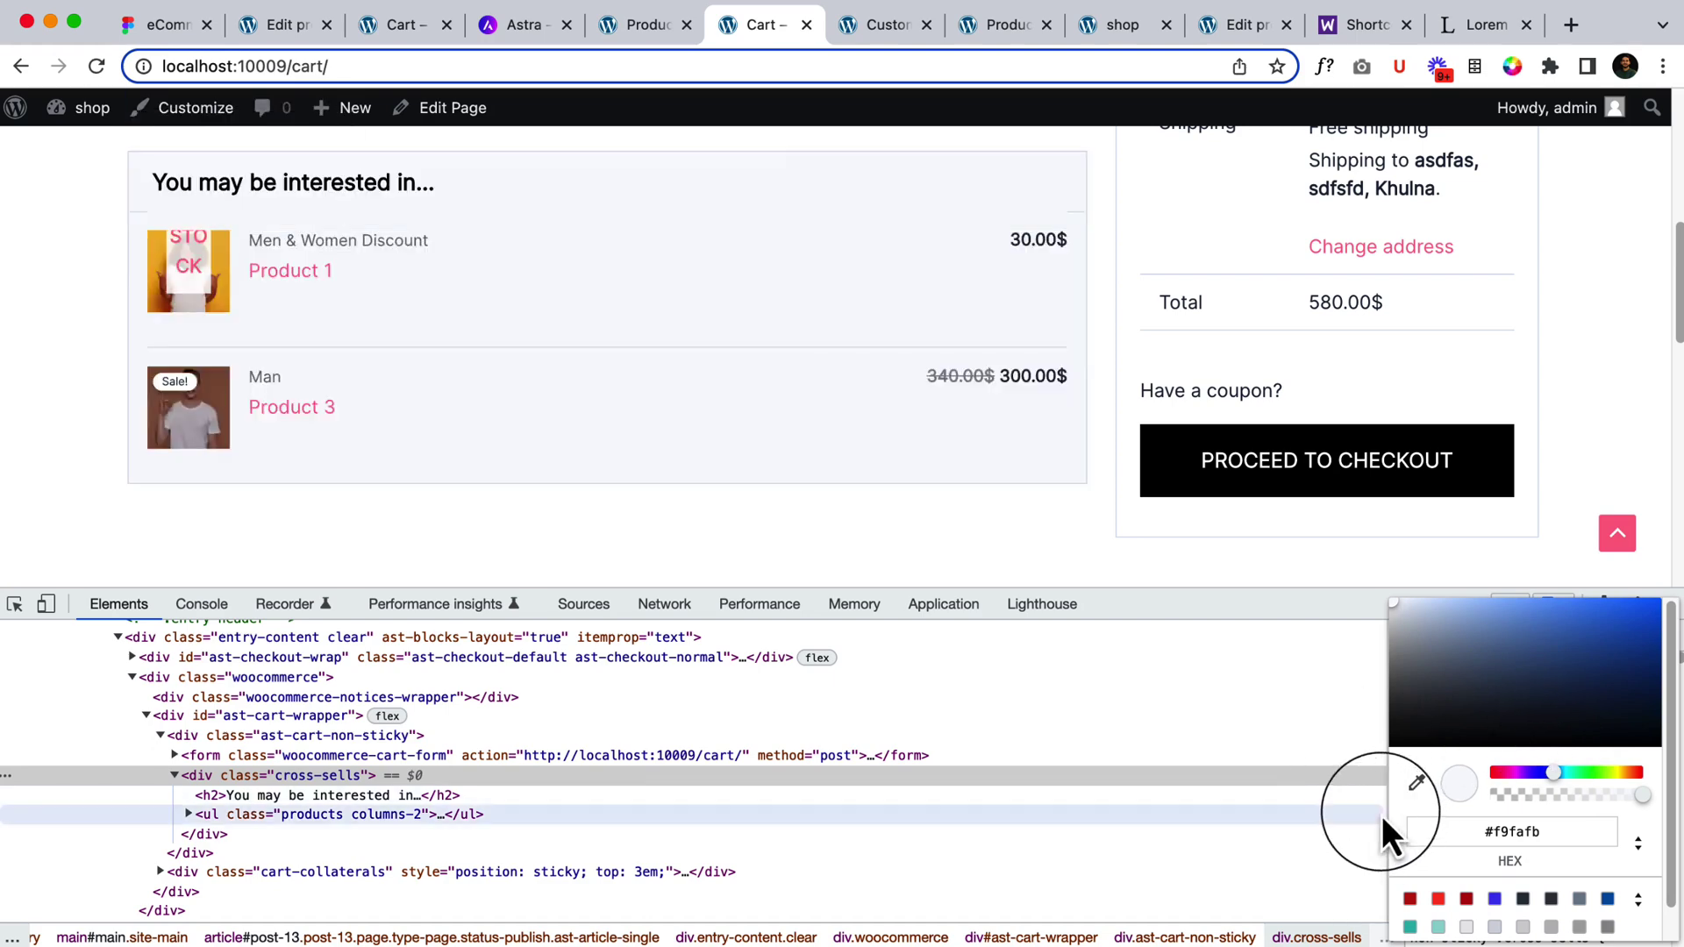
pyautogui.click(1368, 776)
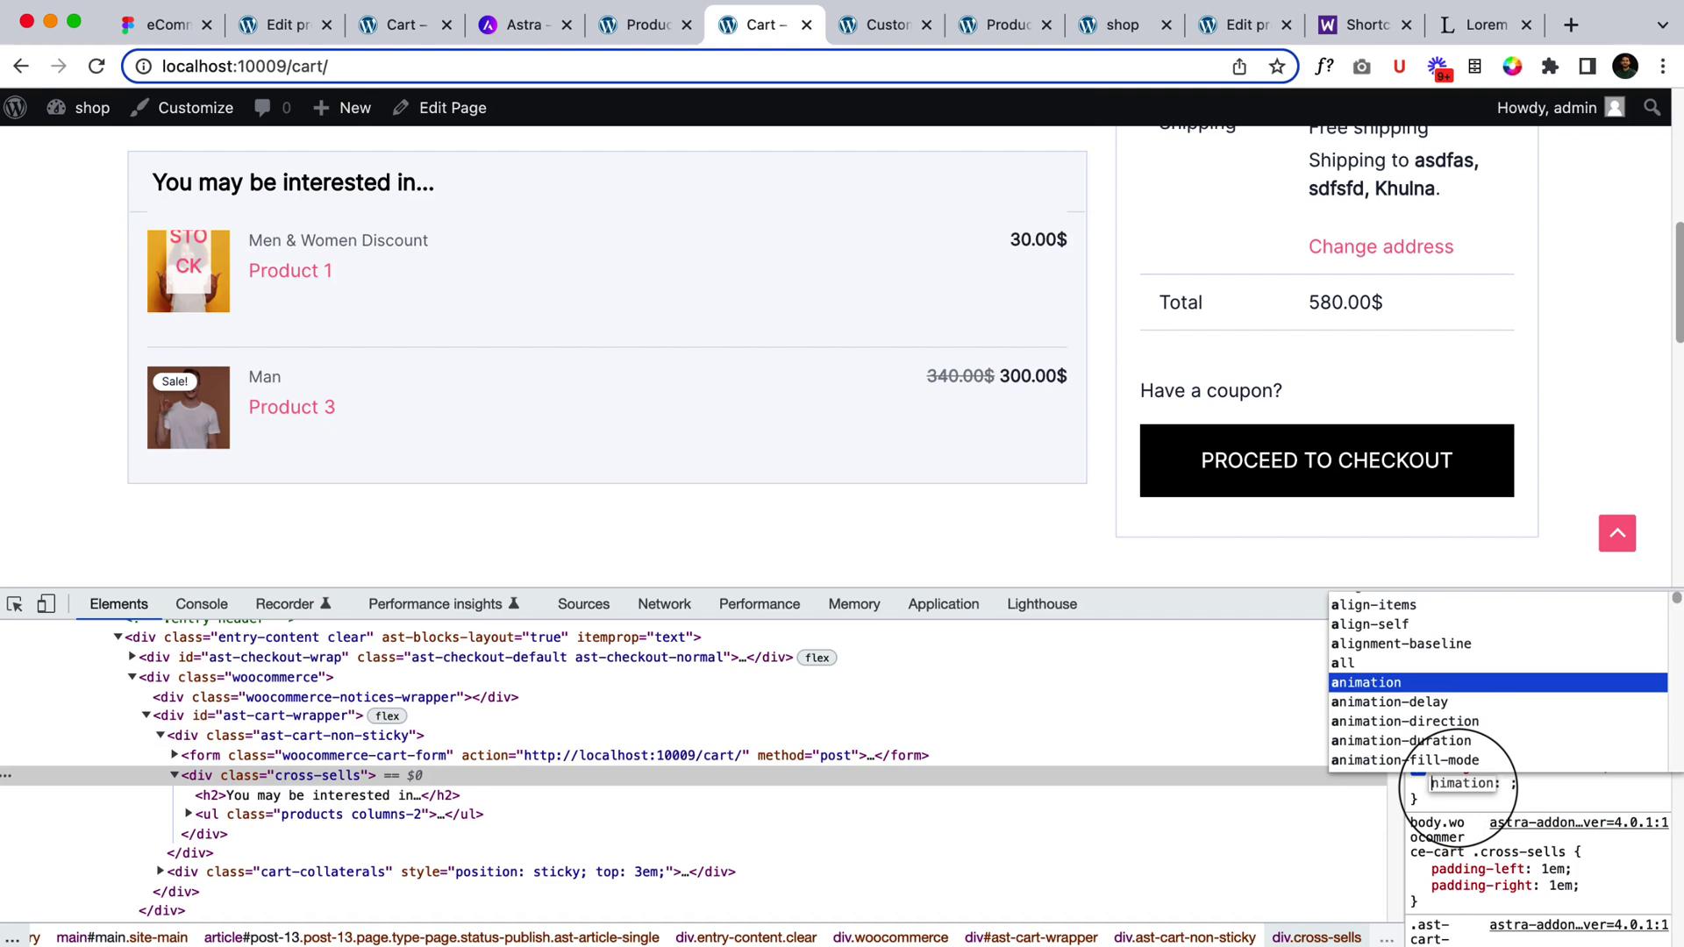
# Try a margin-top of 20px on .cross-sells, then clear its value again
pyautogui.write('margin-top')
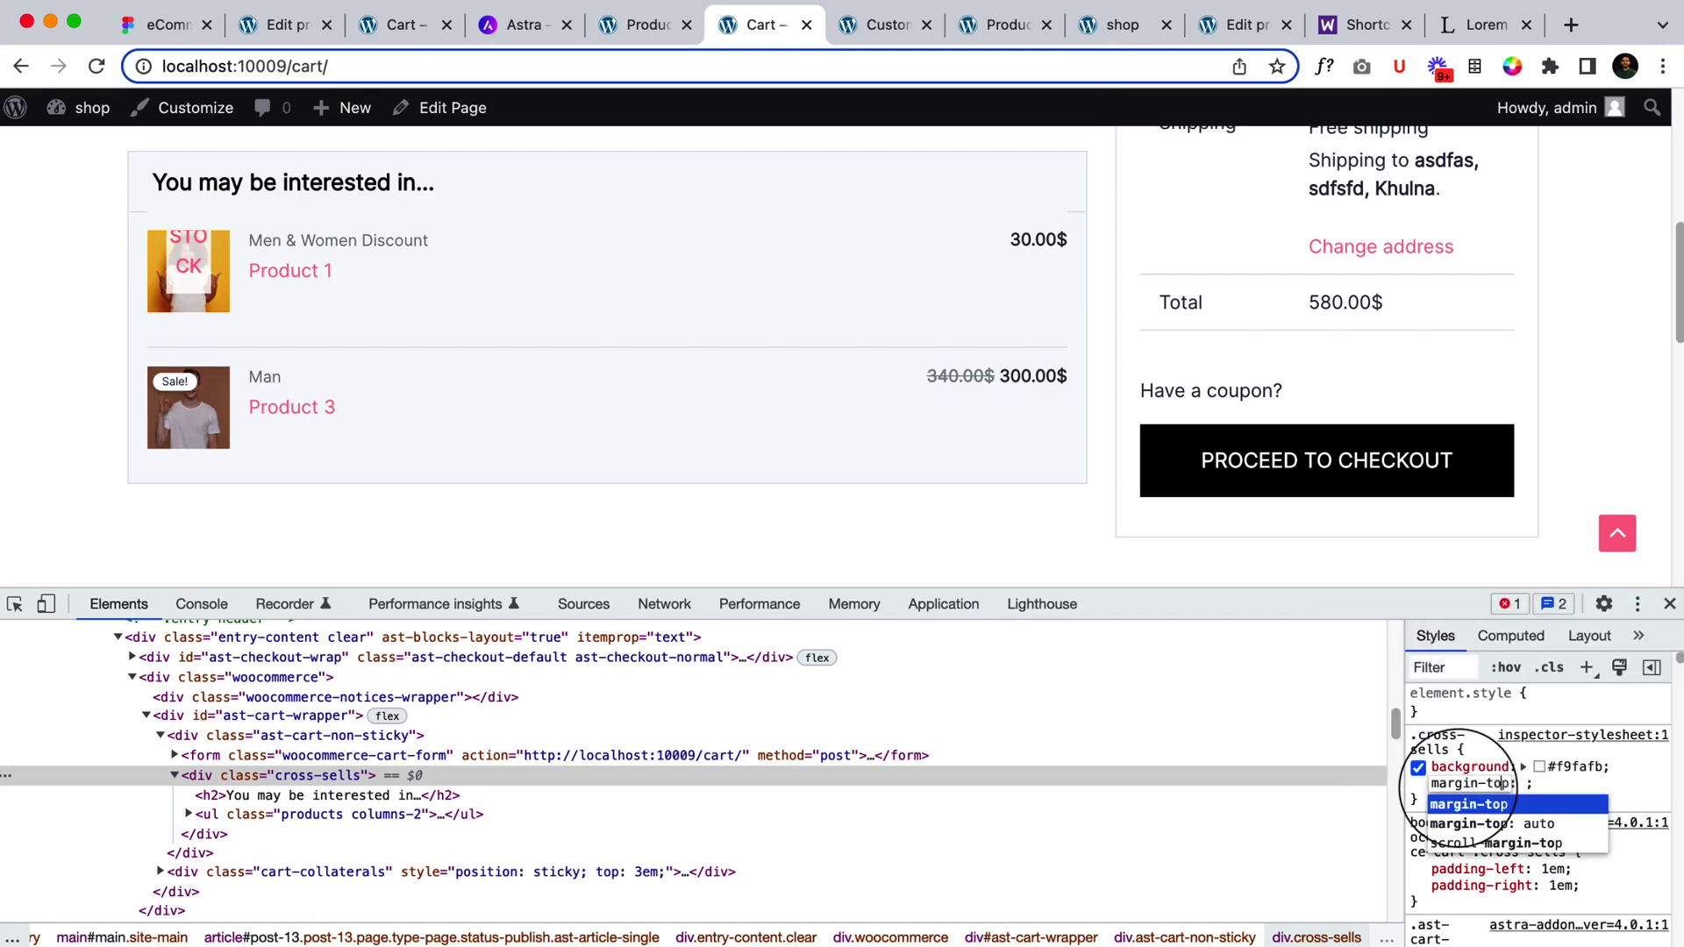
pyautogui.press('Tab')
pyautogui.write('20')
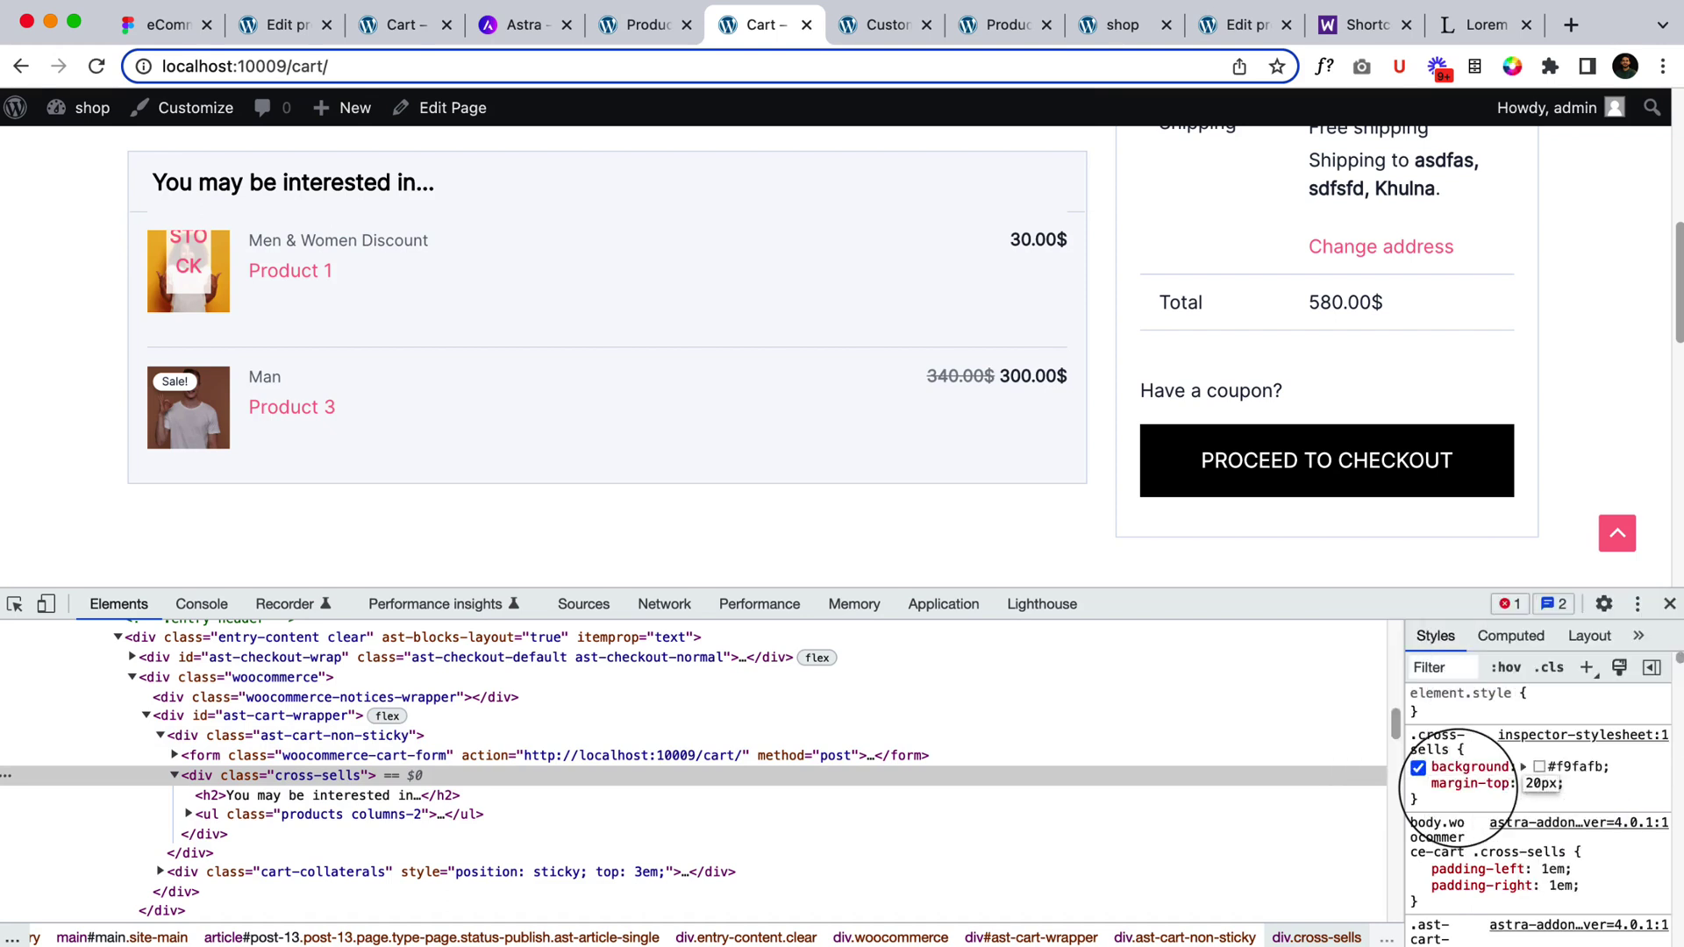
pyautogui.write('1')
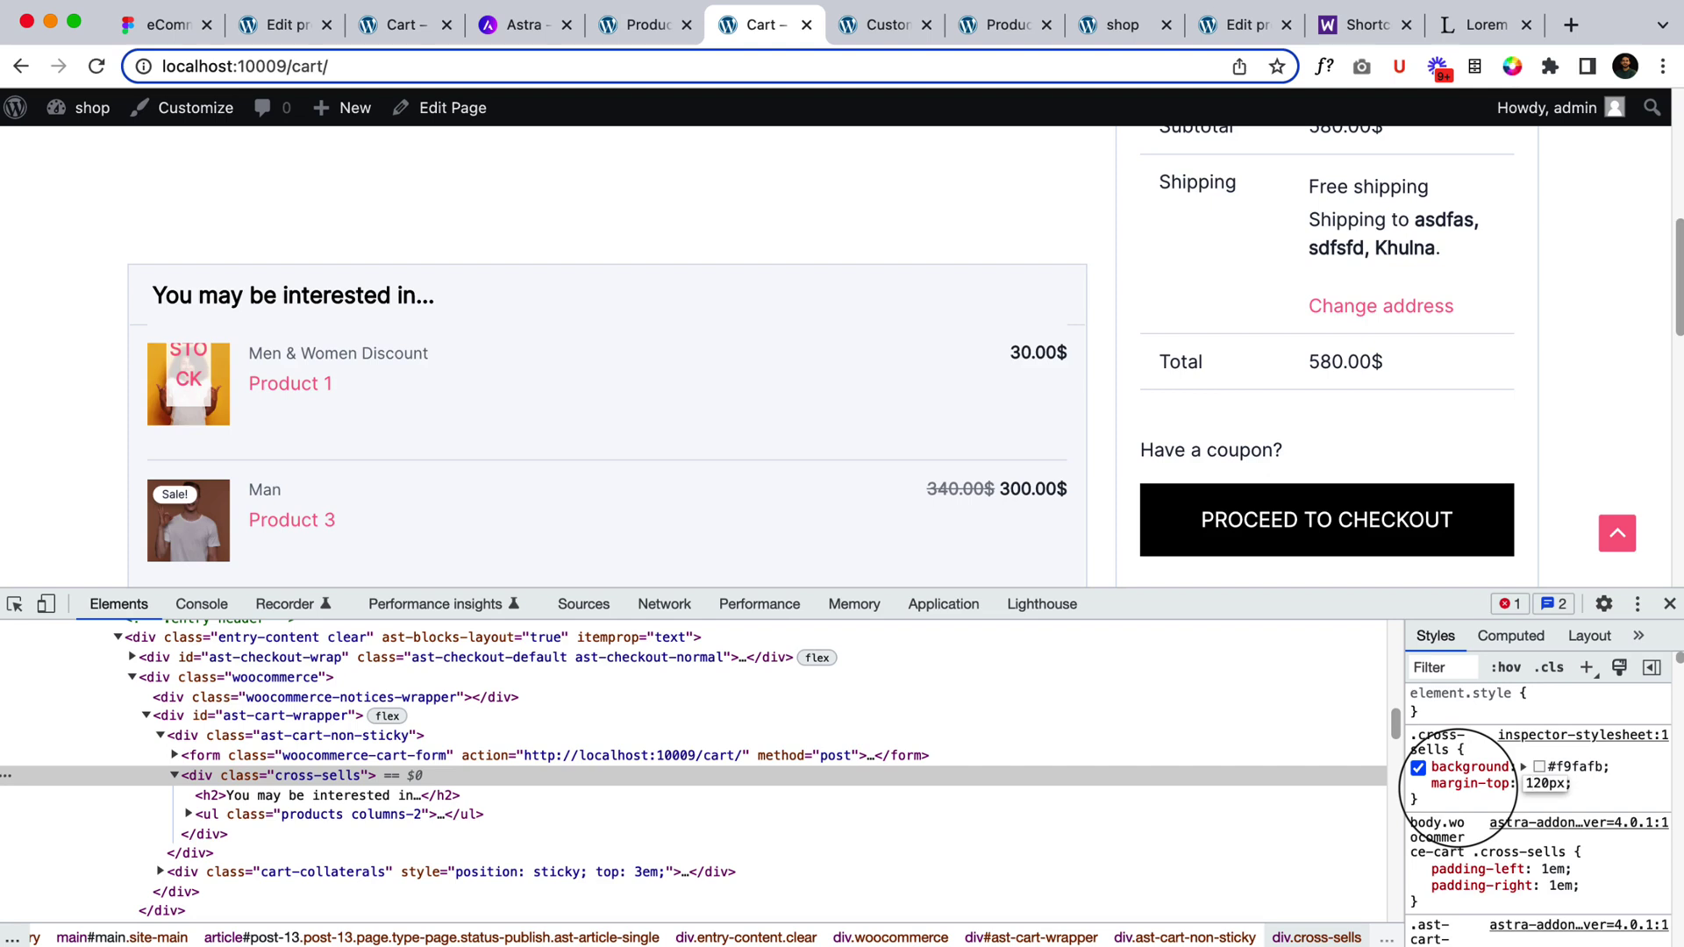
pyautogui.press('BackSpace')
pyautogui.click(1458, 783)
pyautogui.press('Tab')
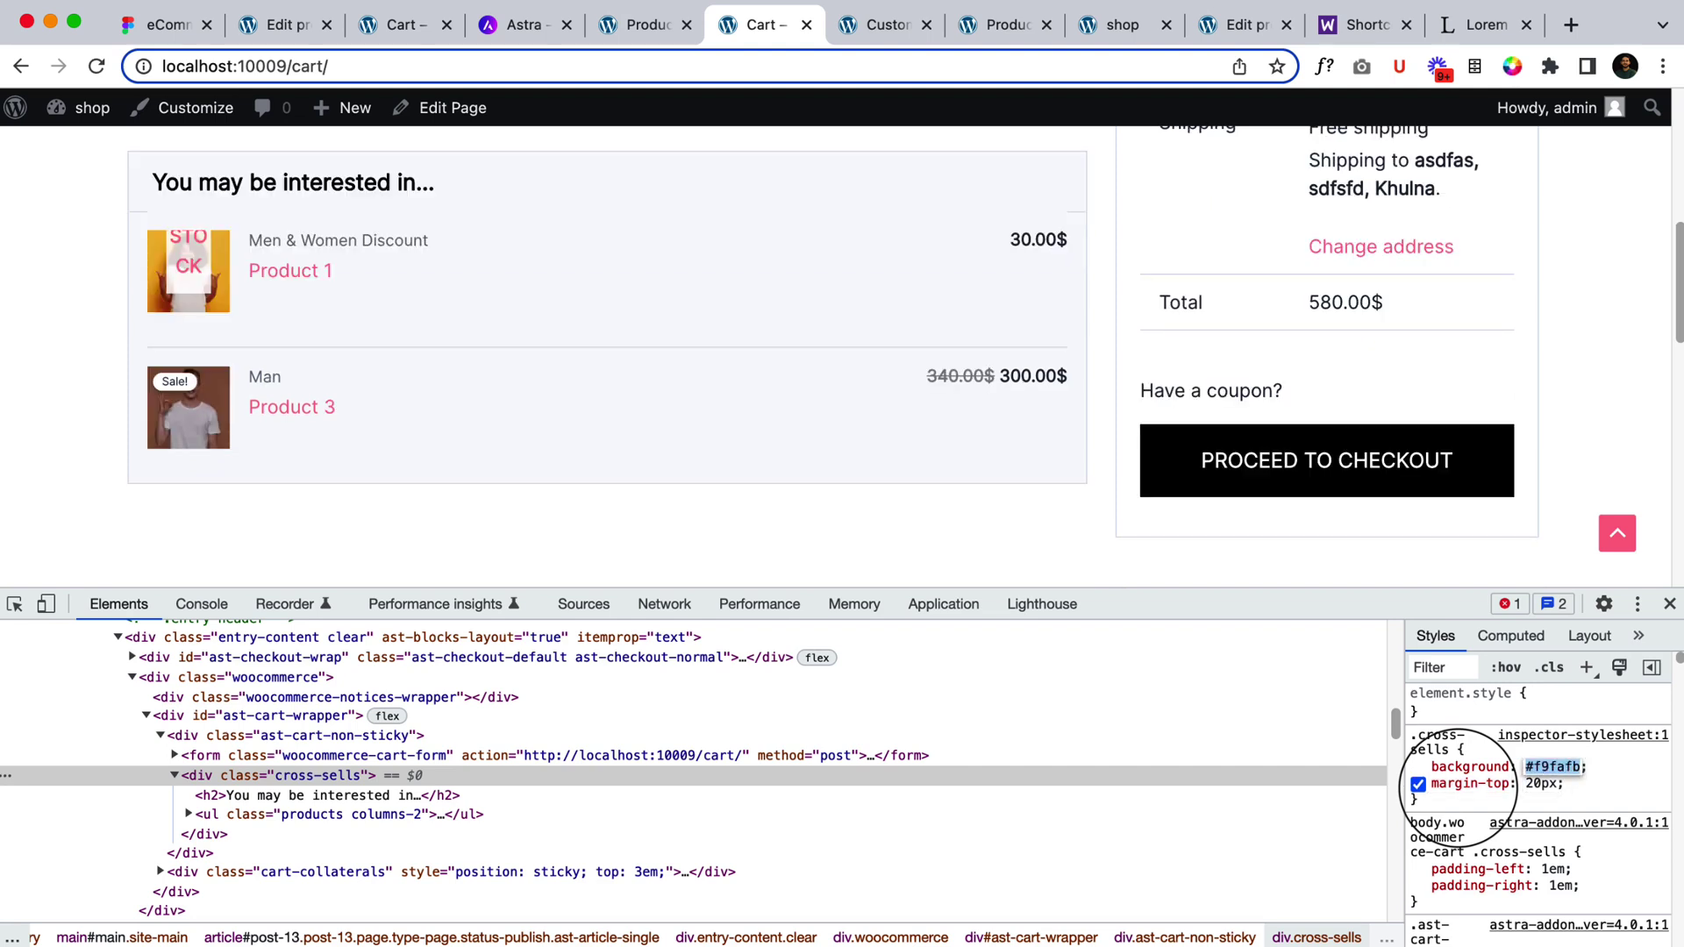
pyautogui.hotkey('shift', 'Tab')
pyautogui.press('Tab')
pyautogui.press('BackSpace')
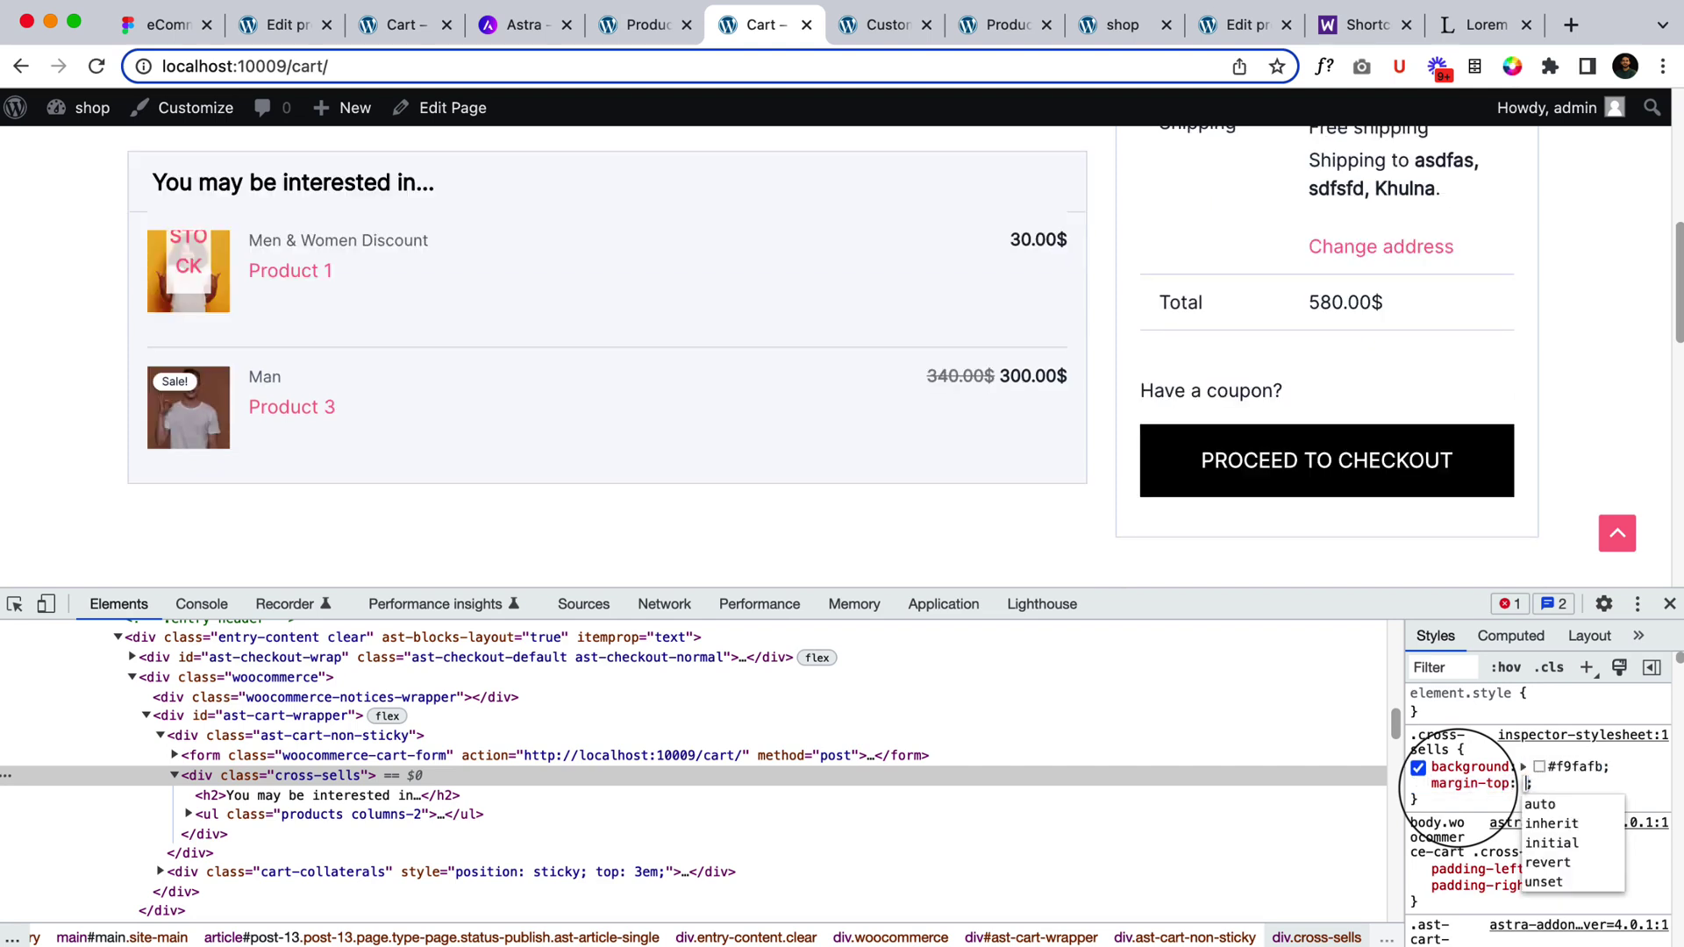
# Discard the empty margin-top and give the ul.products.columns-2 list a new rule with margin-top: 20px
pyautogui.click(1637, 786)
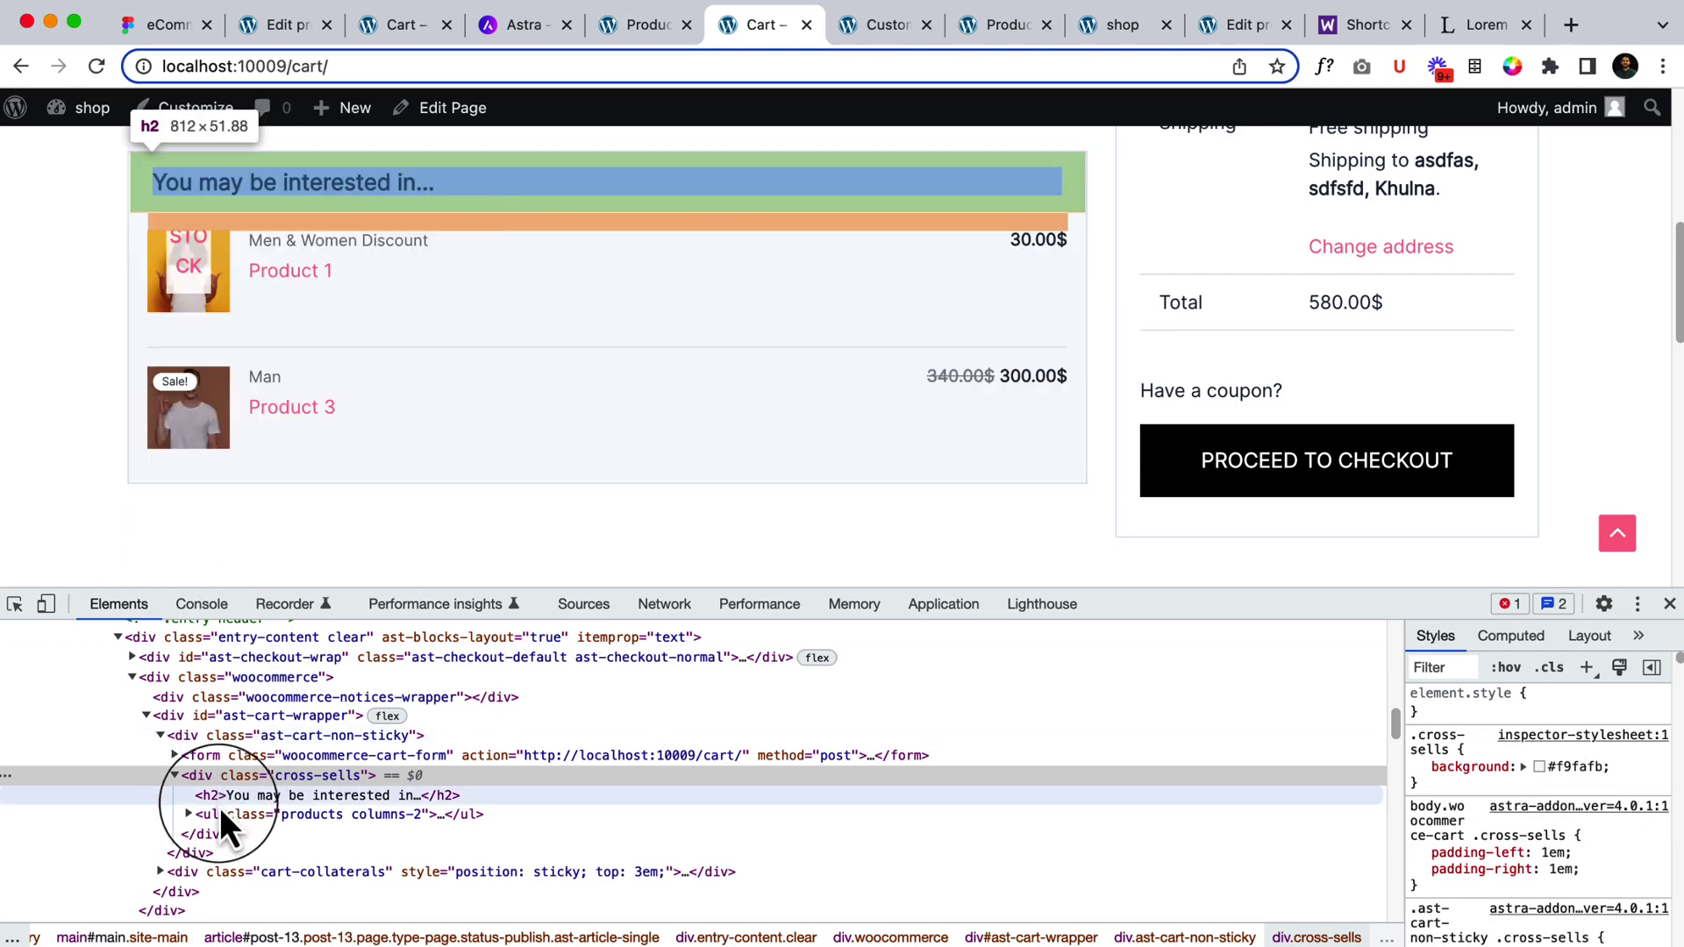
pyautogui.click(218, 811)
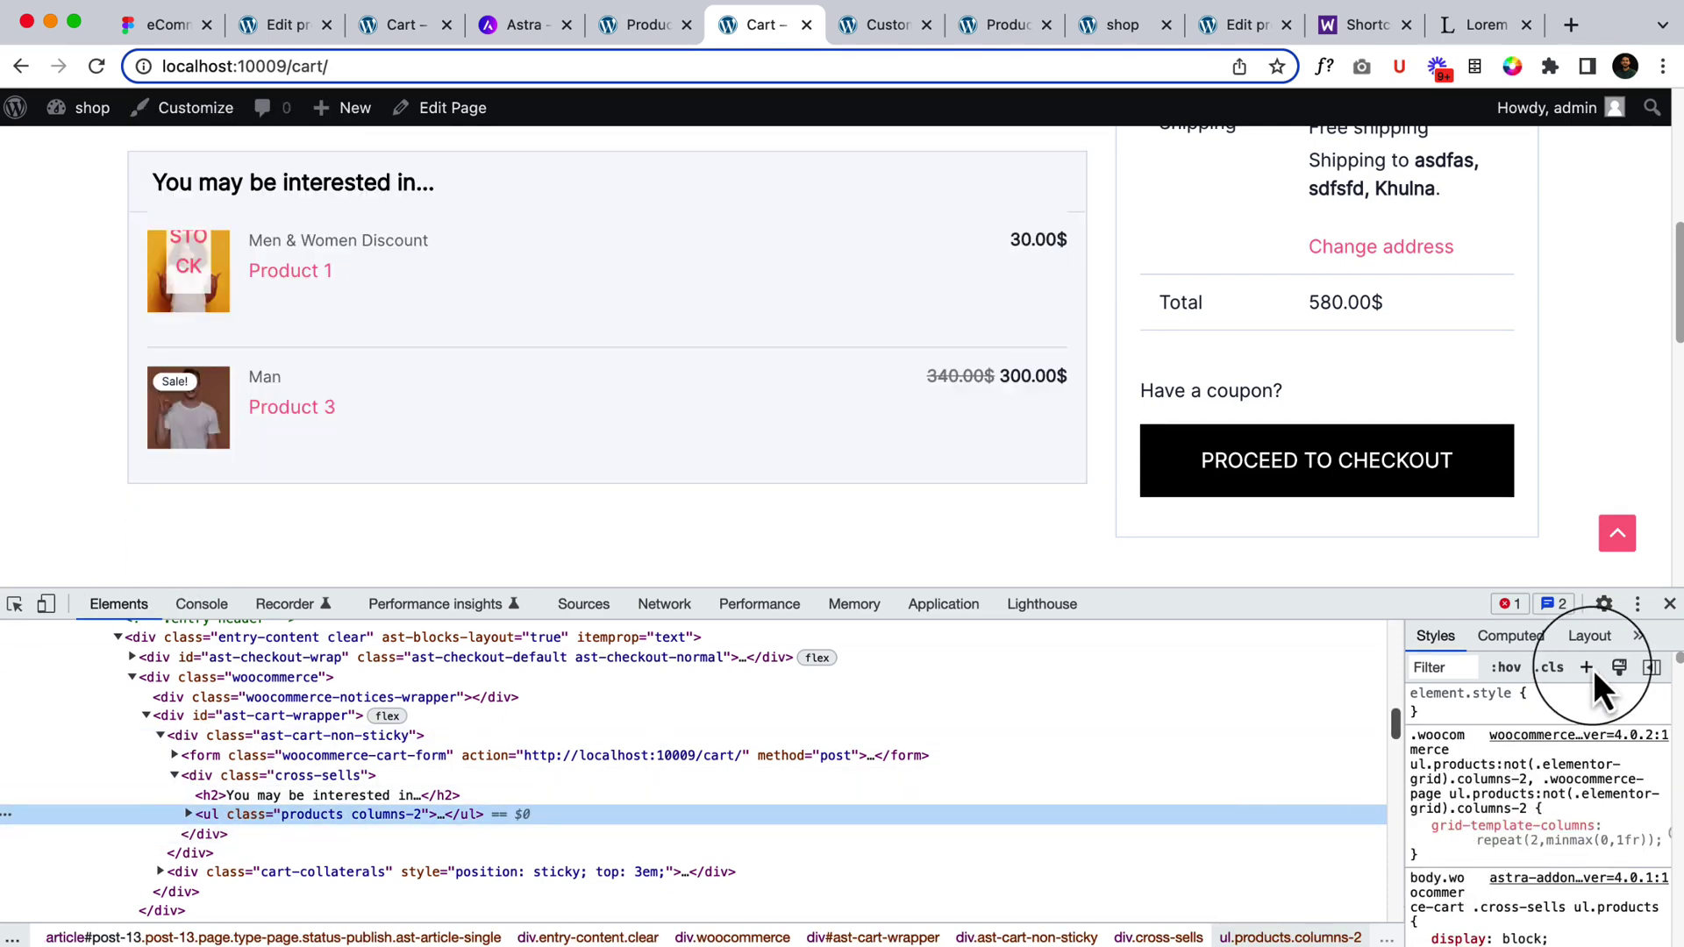
pyautogui.click(1586, 668)
pyautogui.press('Return')
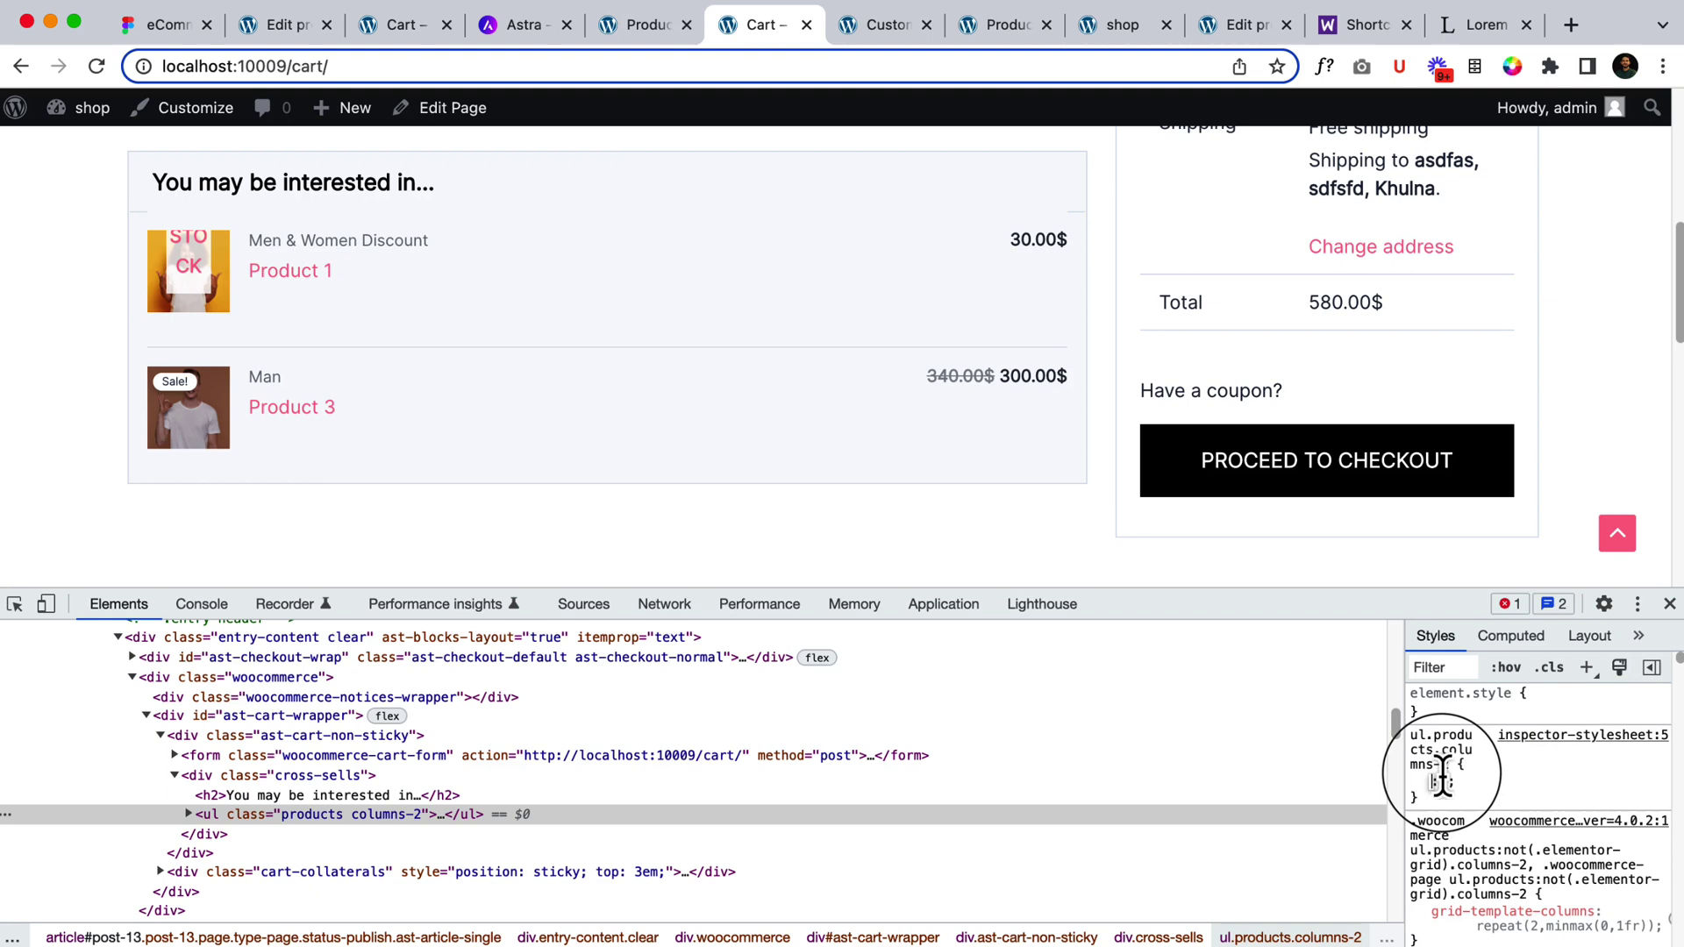
pyautogui.write('margin-')
pyautogui.press('Tab')
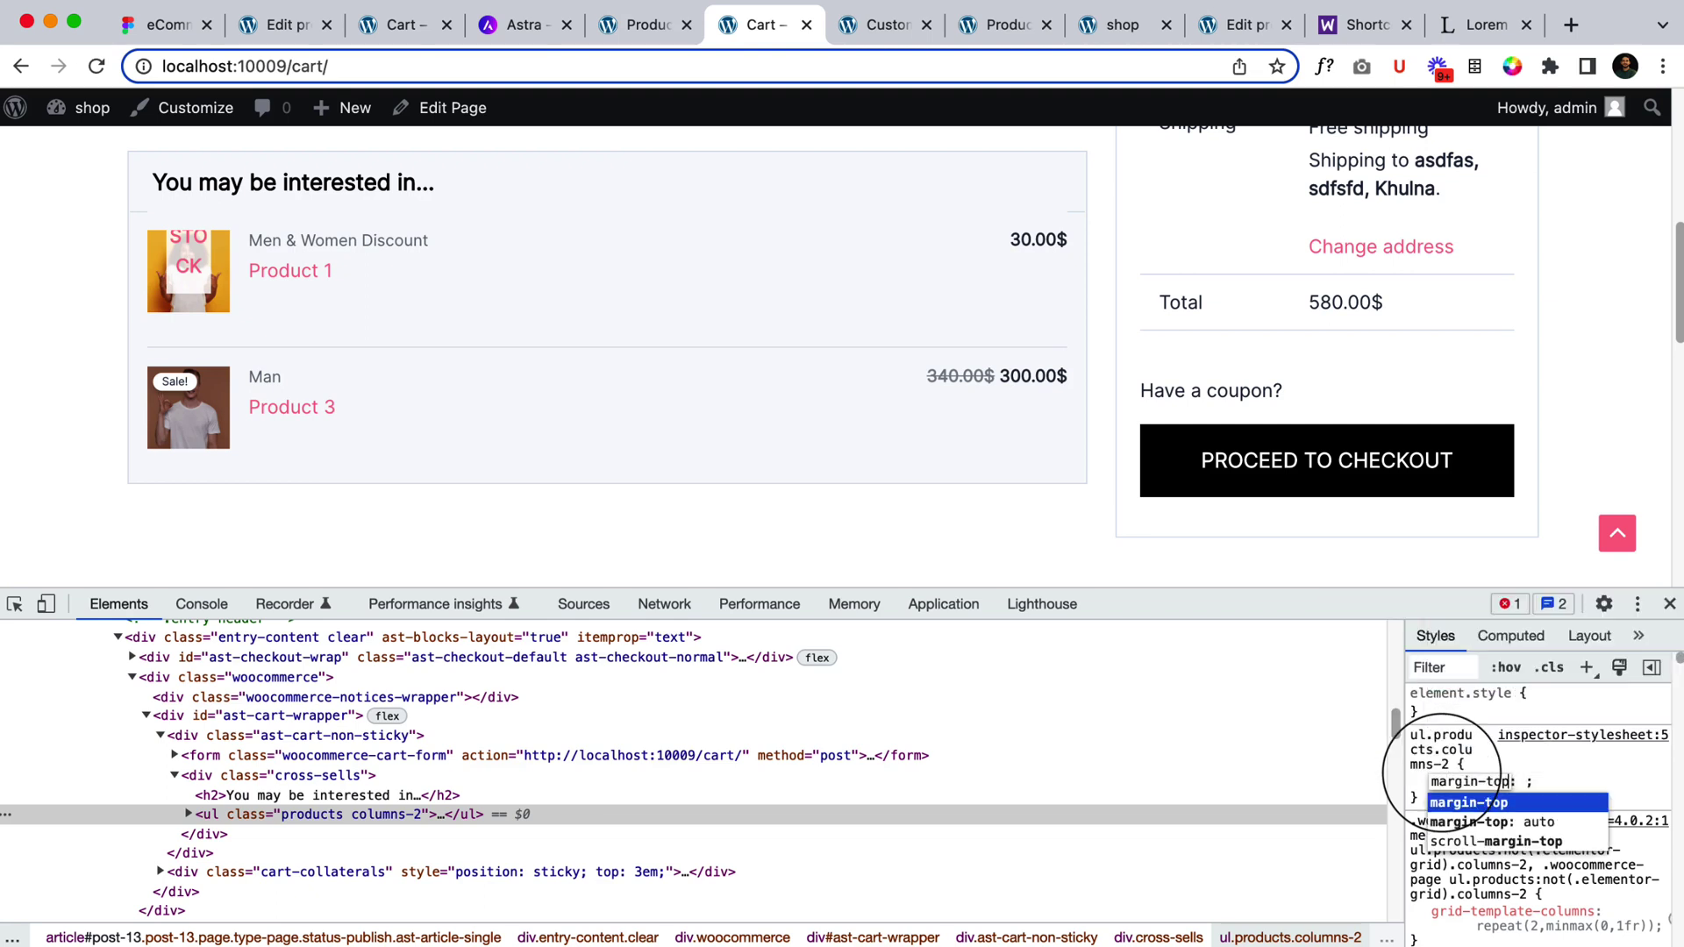
pyautogui.write('20px')
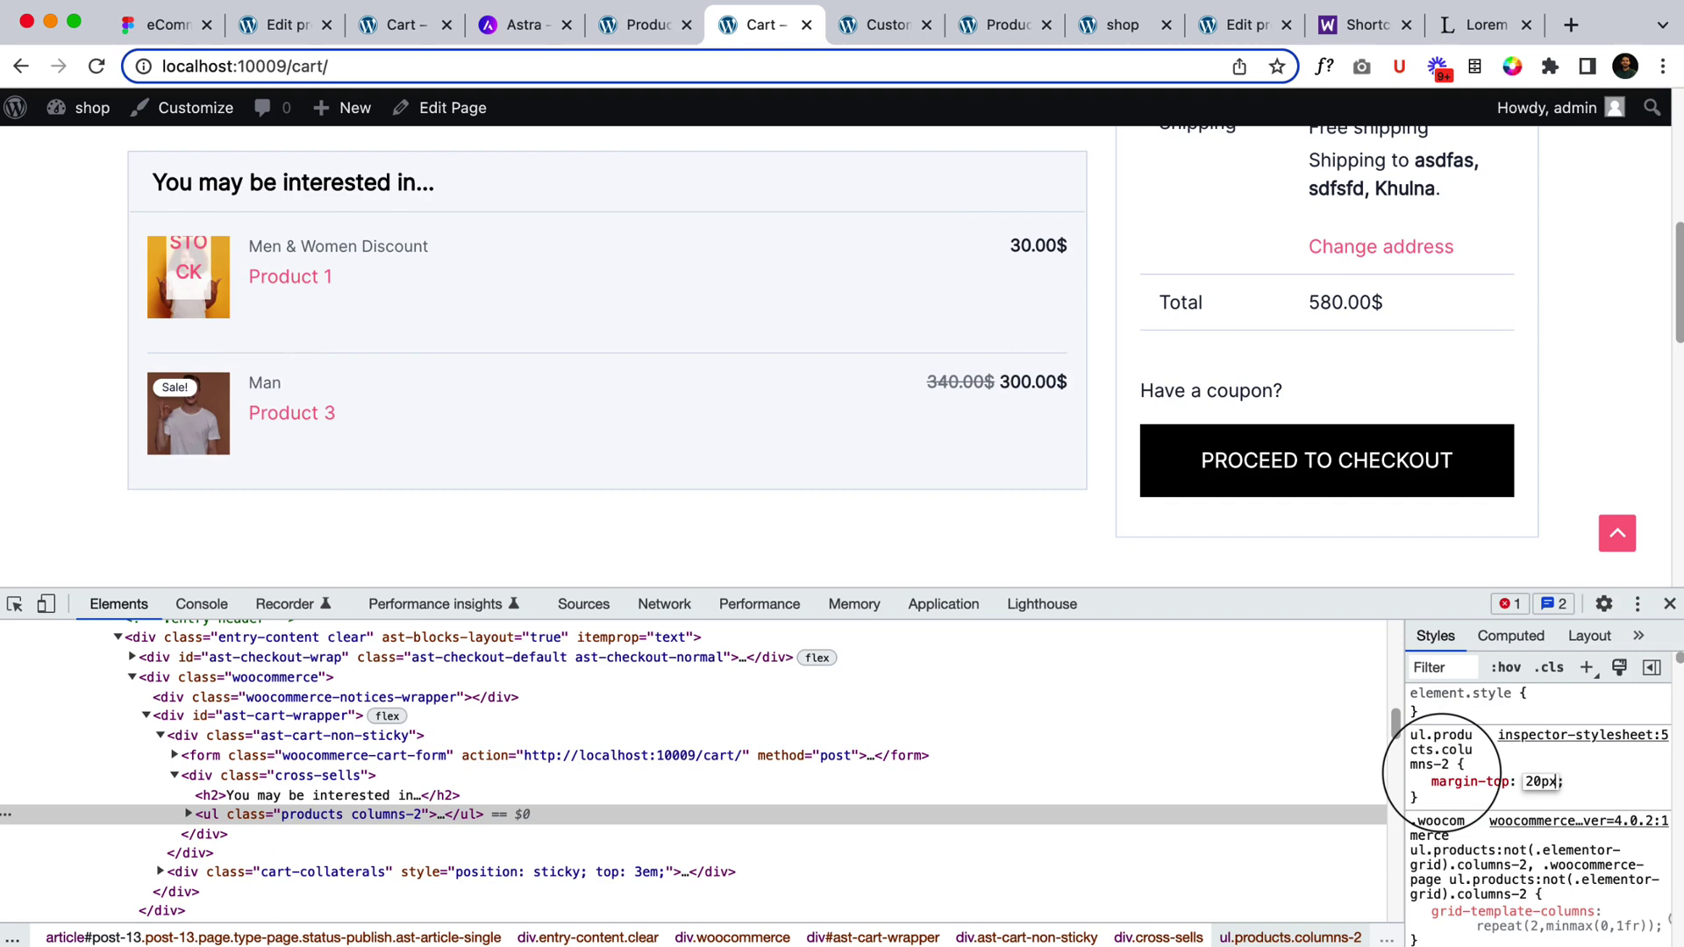
# Inspect Product 1's thumbnail and start a new out-of-stock label rule prefixed with .cart
pyautogui.rightClick(187, 289)
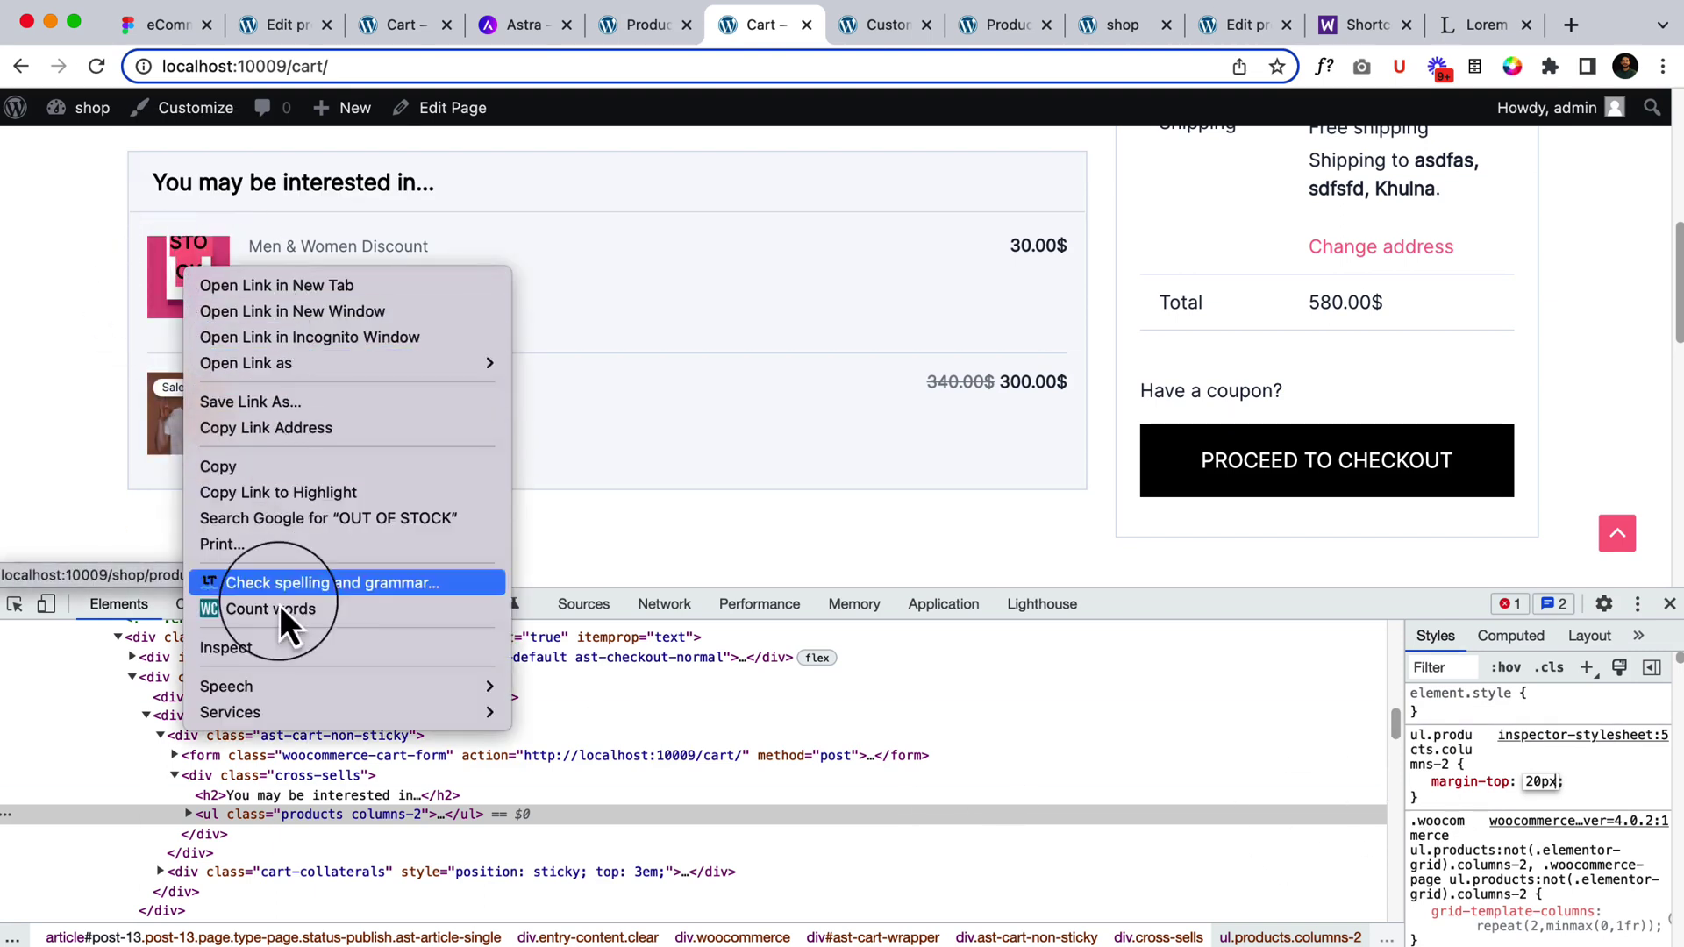
pyautogui.click(328, 645)
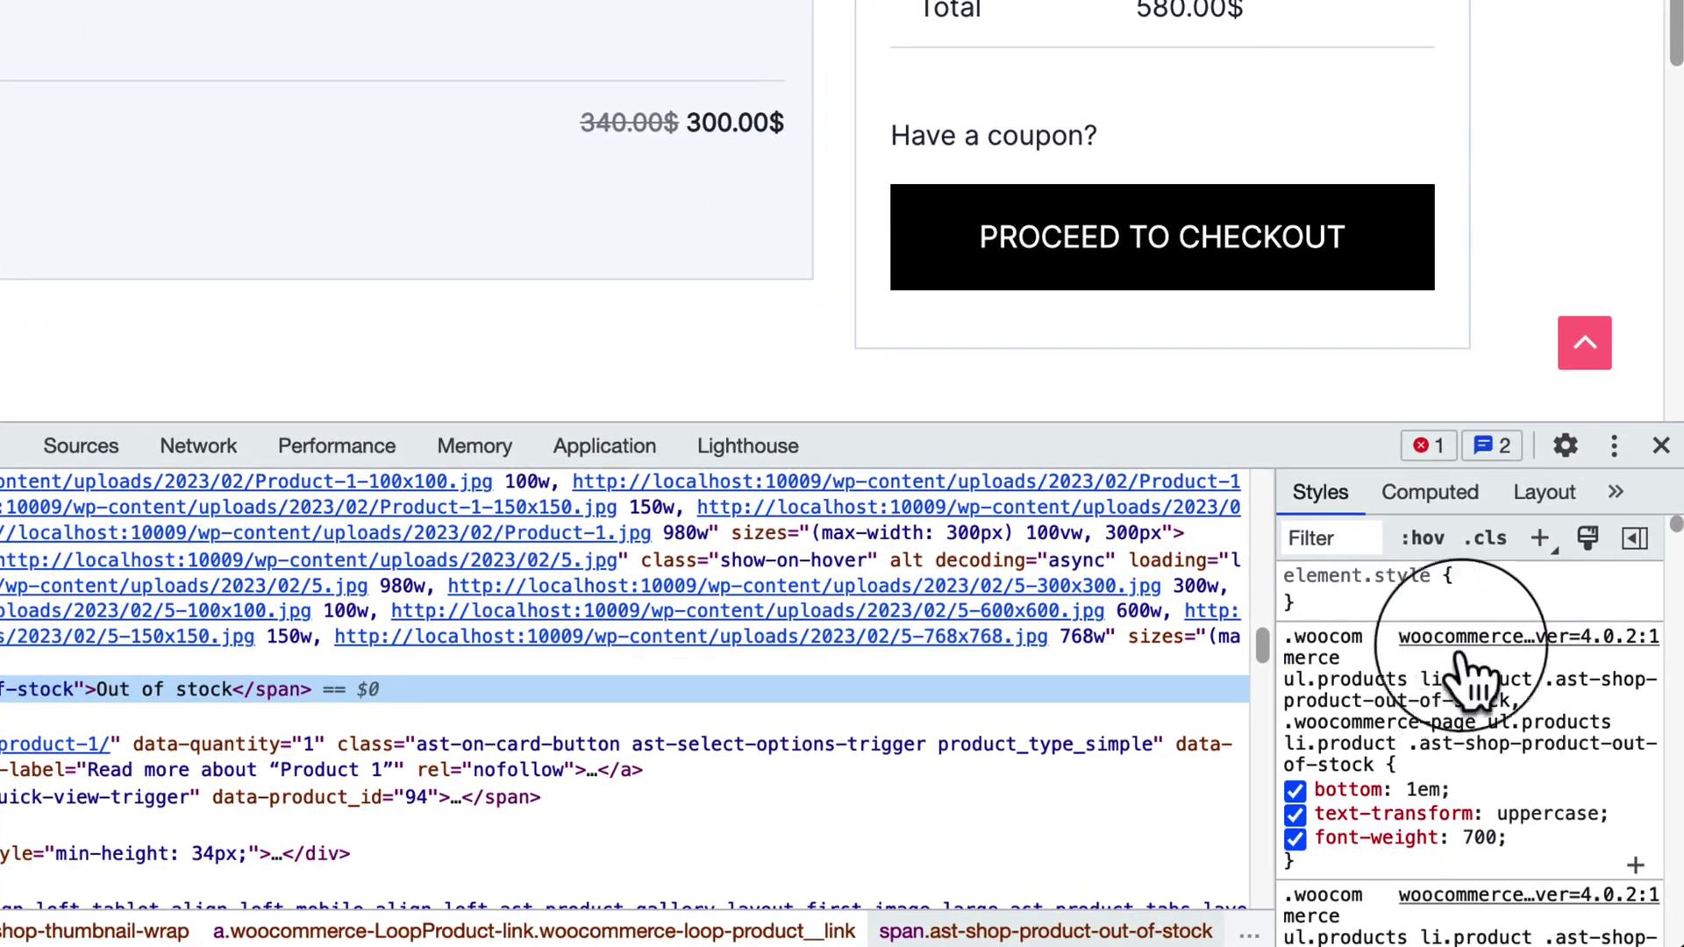
pyautogui.click(1546, 556)
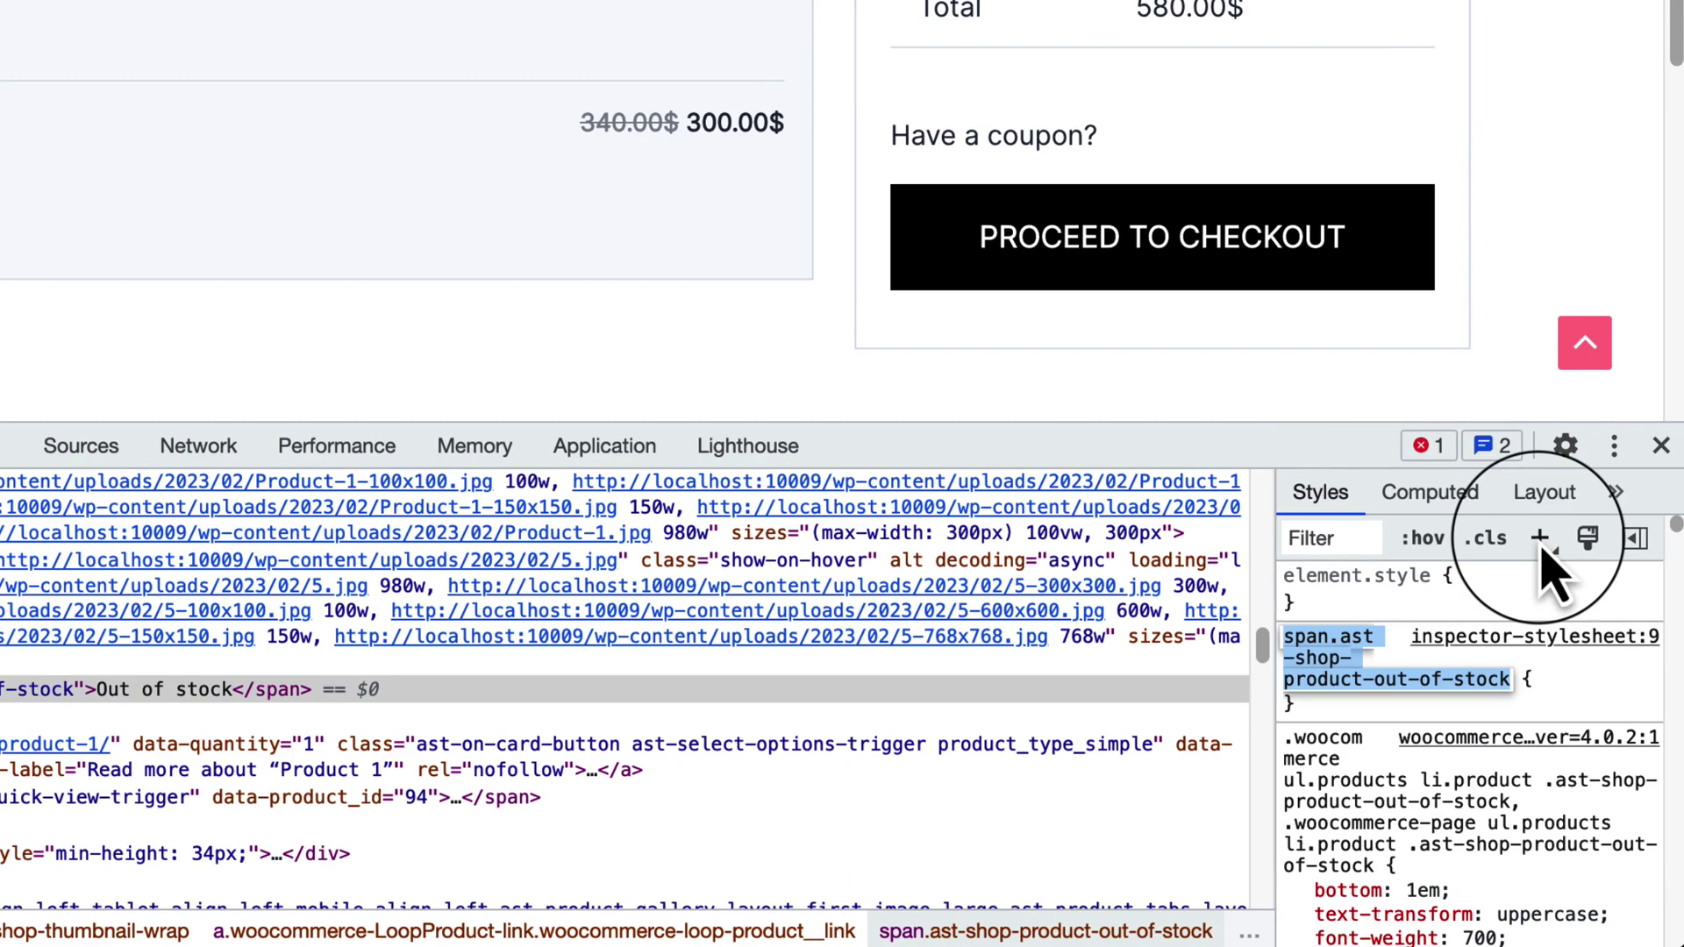
pyautogui.press('Left')
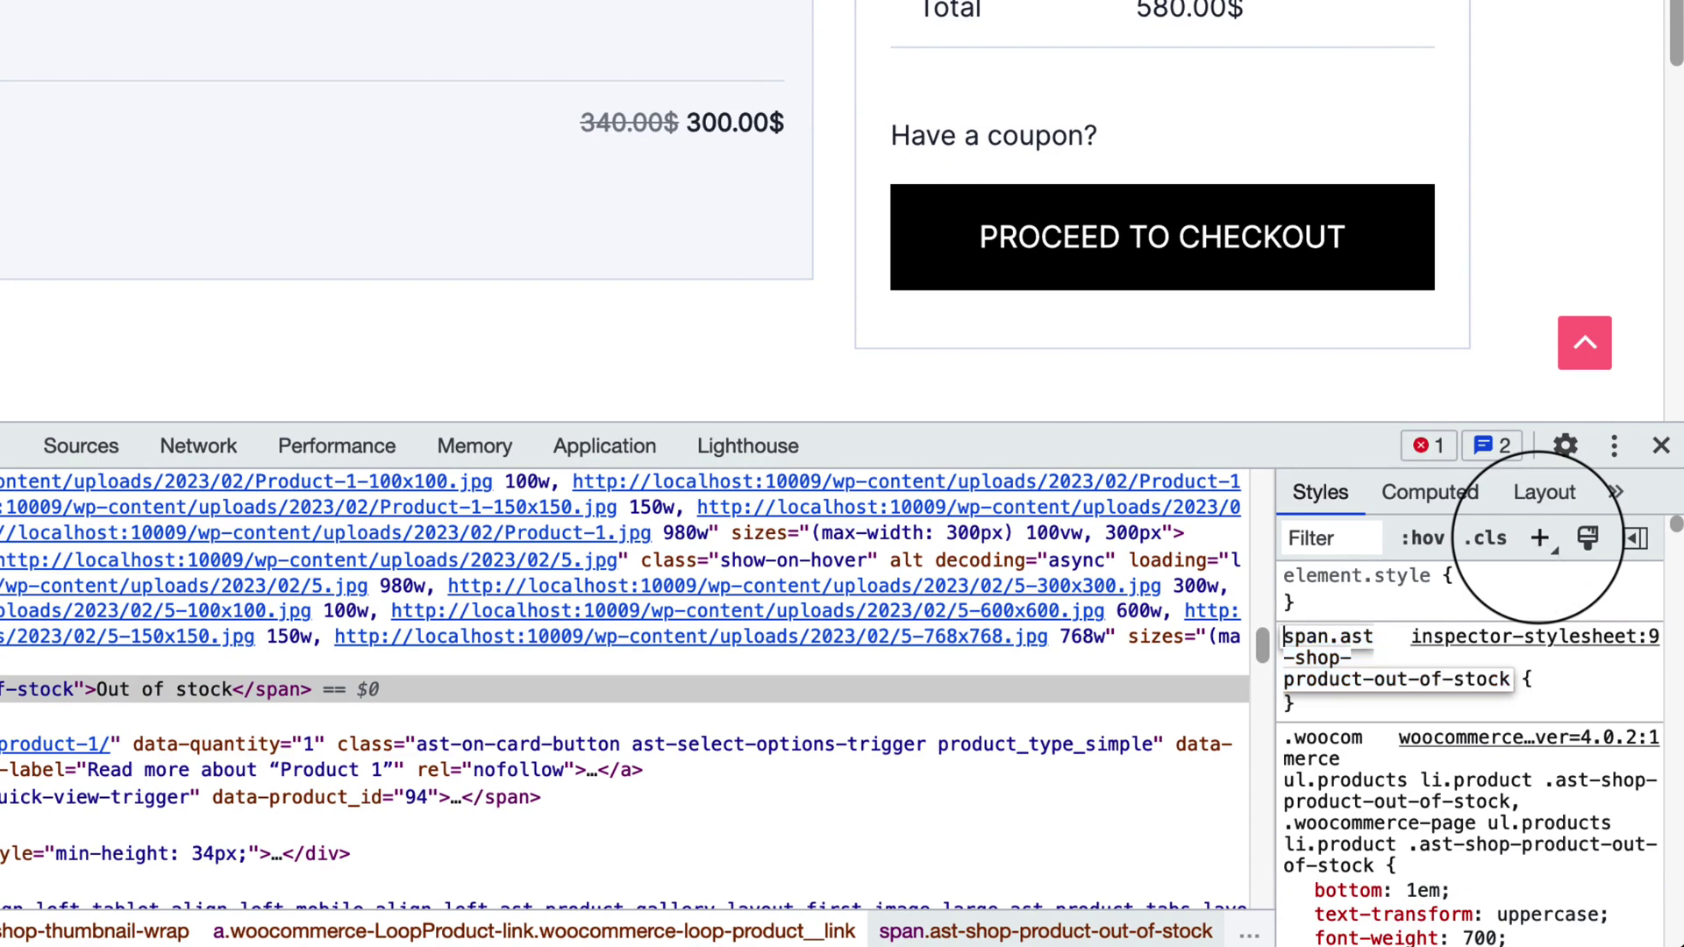
pyautogui.write('.')
pyautogui.moveTo(1046, 598)
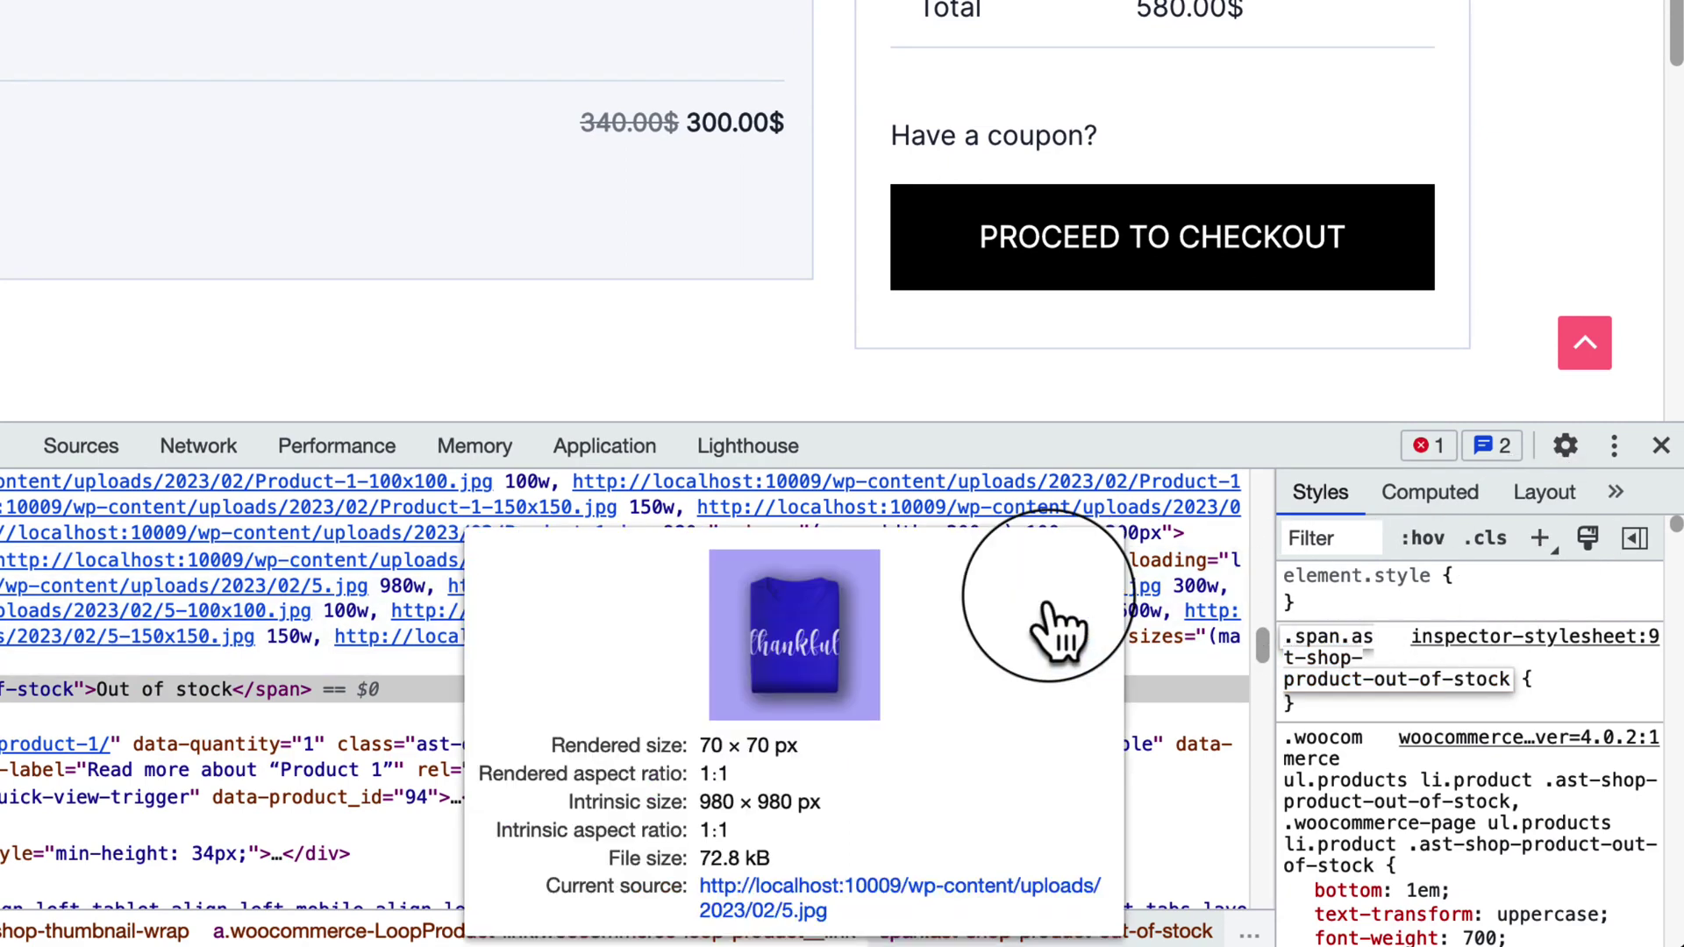
pyautogui.write('cart')
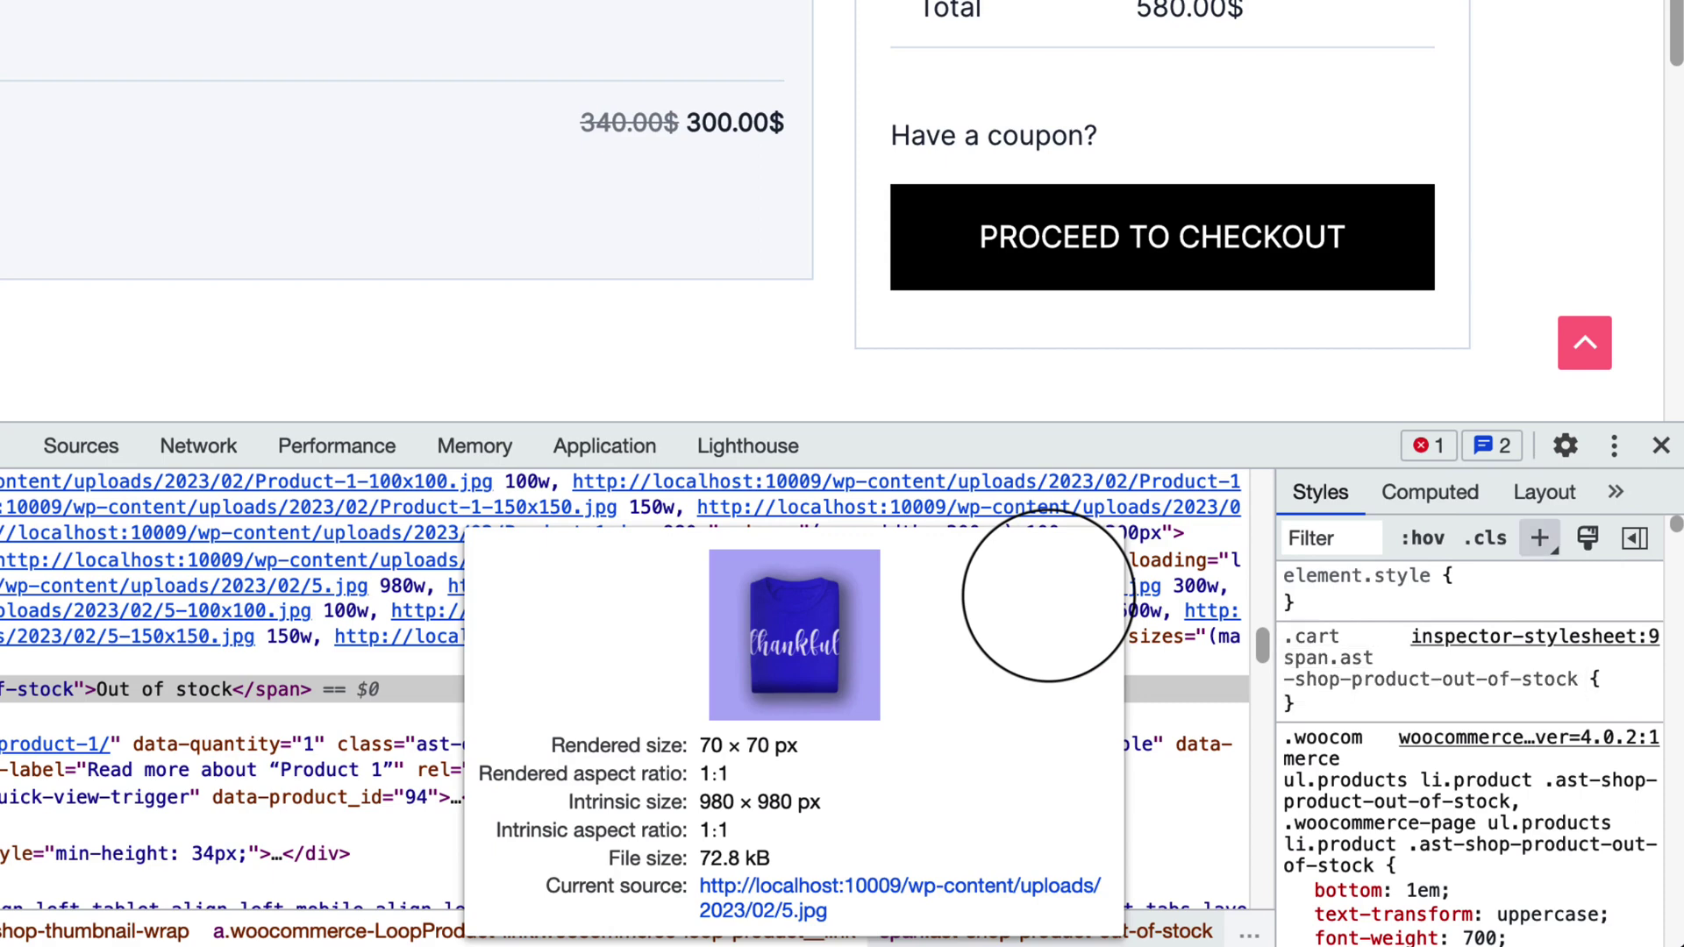
pyautogui.click(1326, 710)
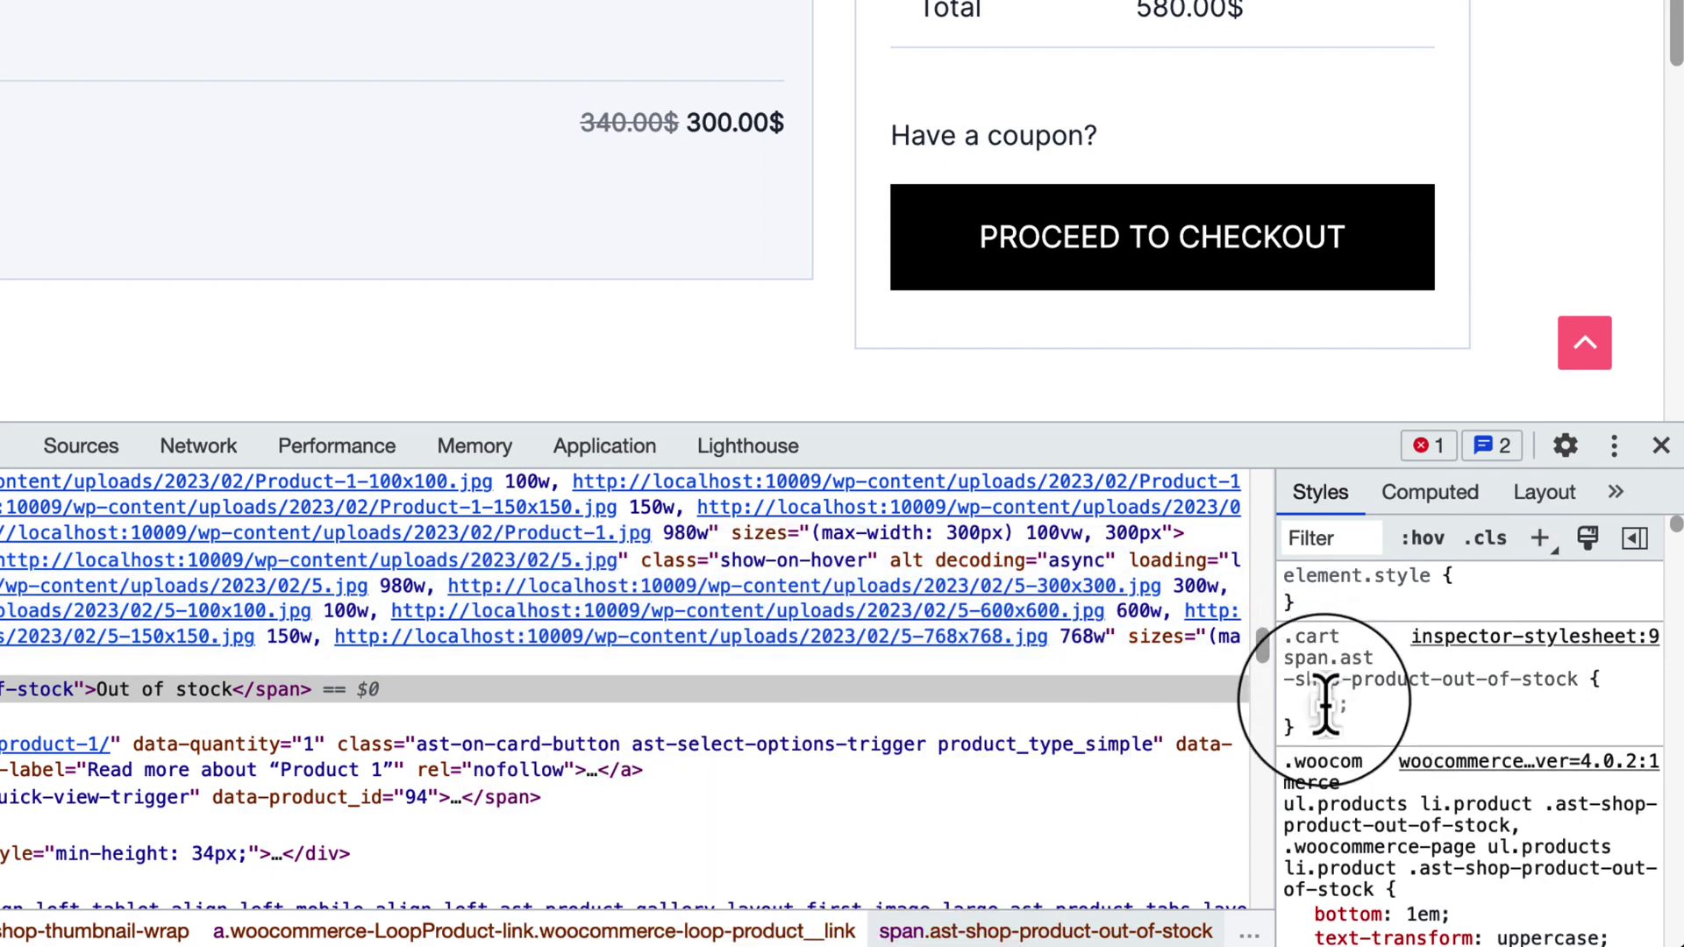
# Set the label's font-size to 10px !important, then step it down to 7px
pyautogui.write('font-size: ')
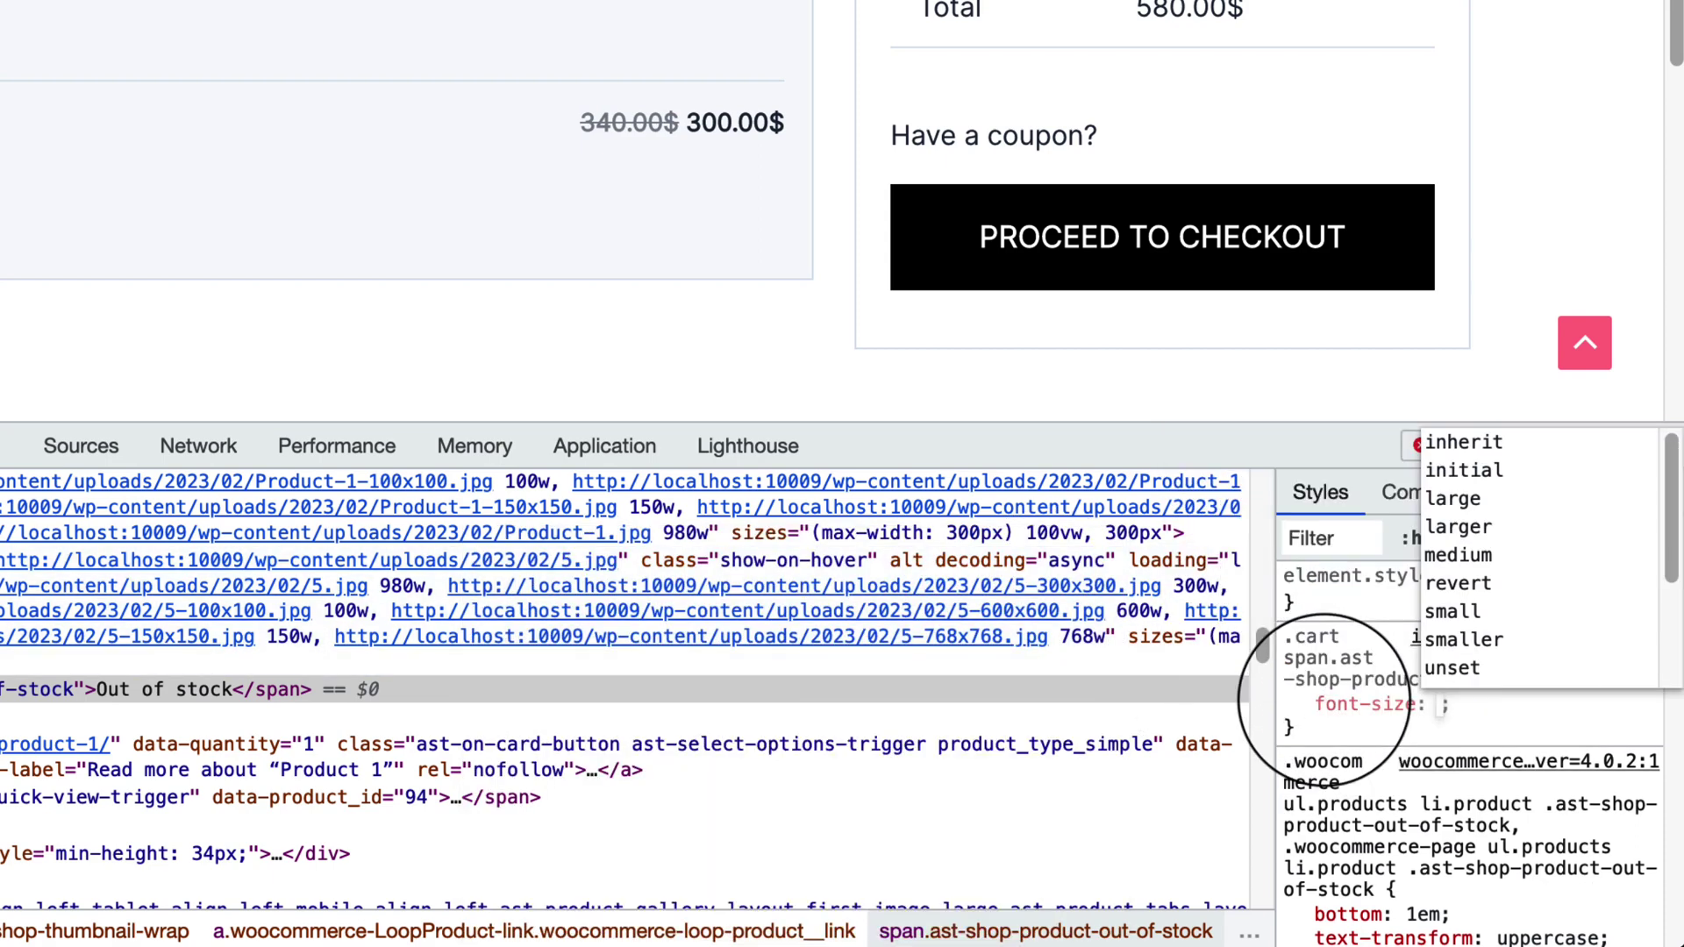
pyautogui.write('10px')
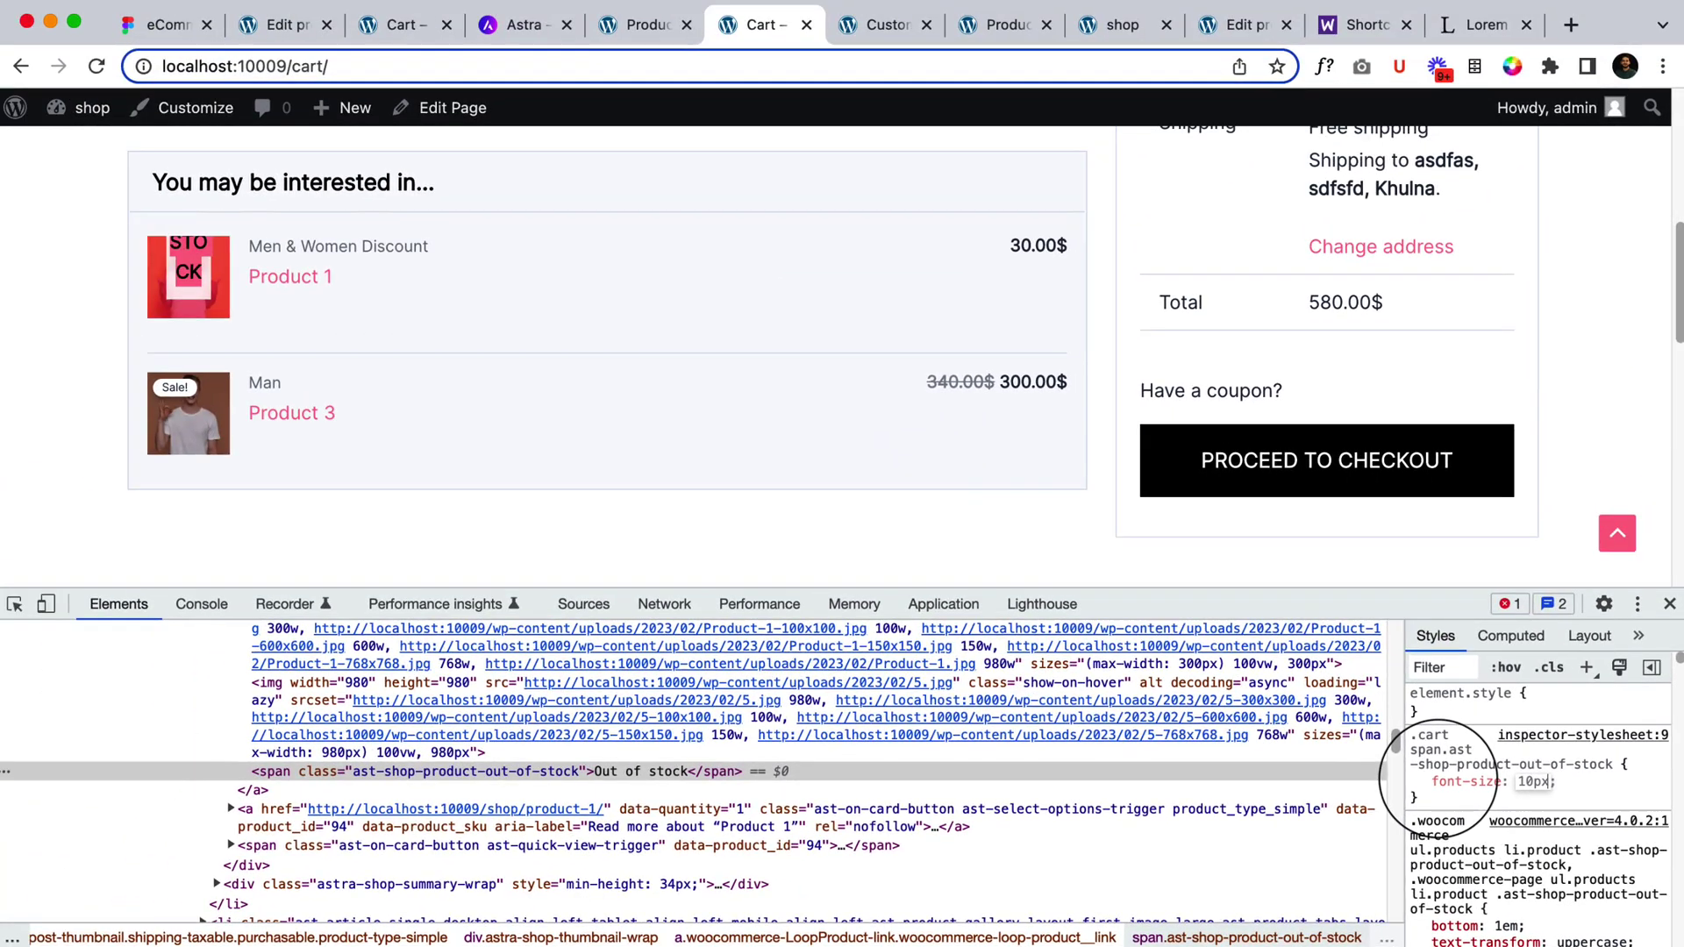
pyautogui.write(' !im')
pyautogui.press('Return')
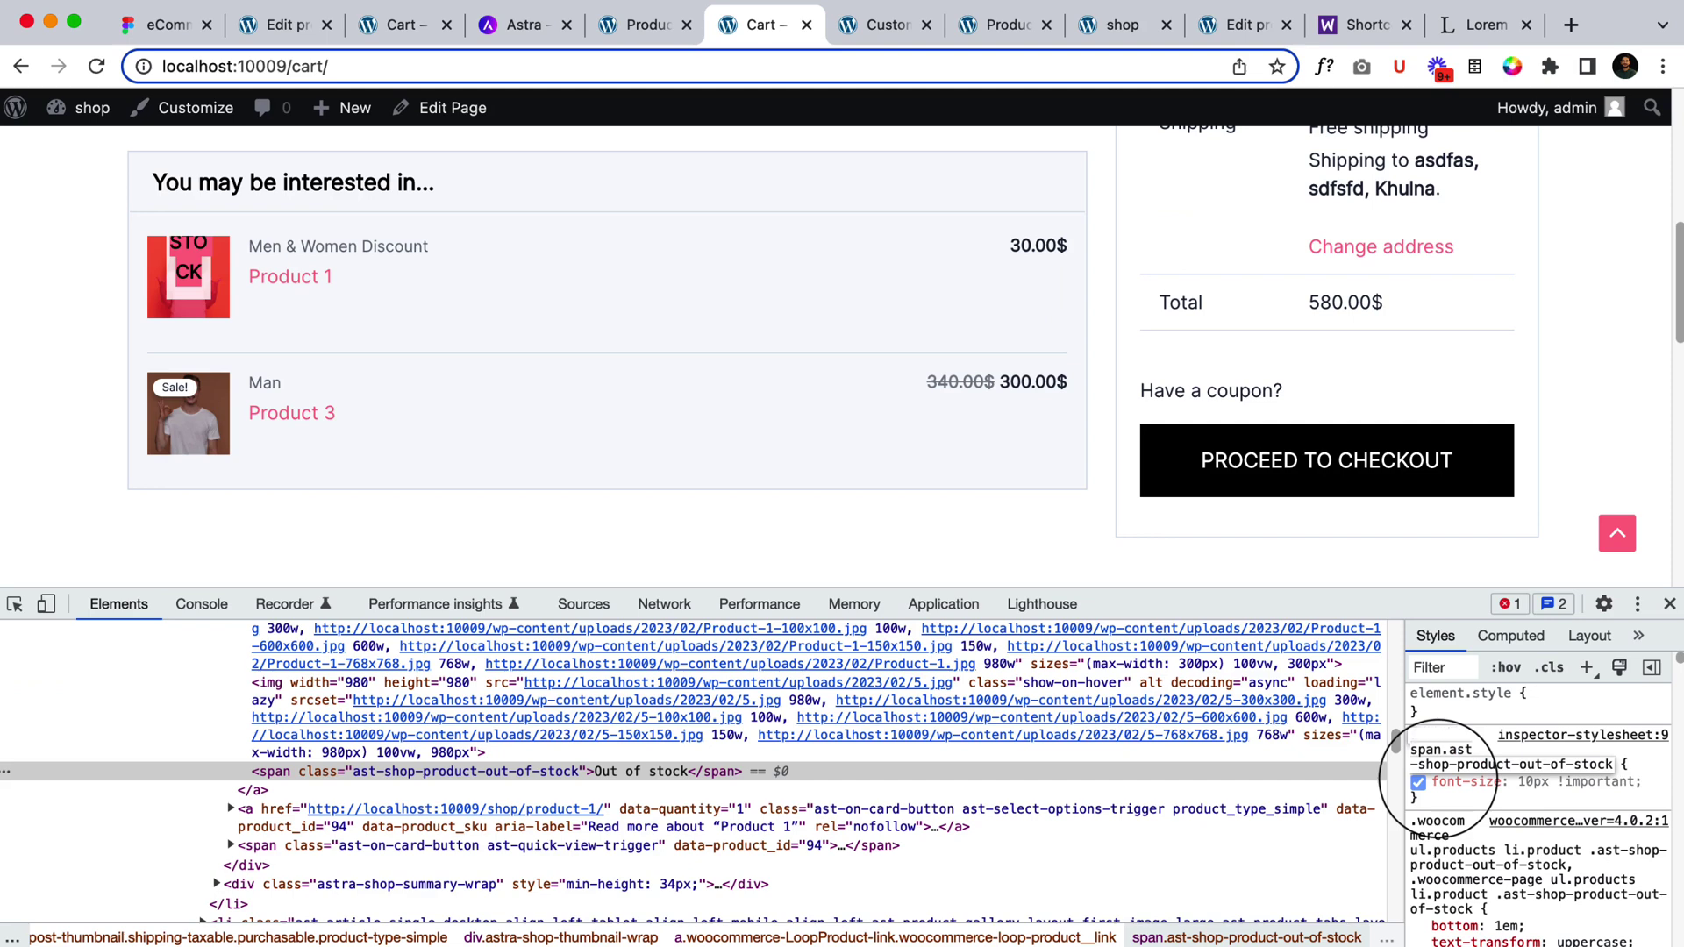
pyautogui.press('Return')
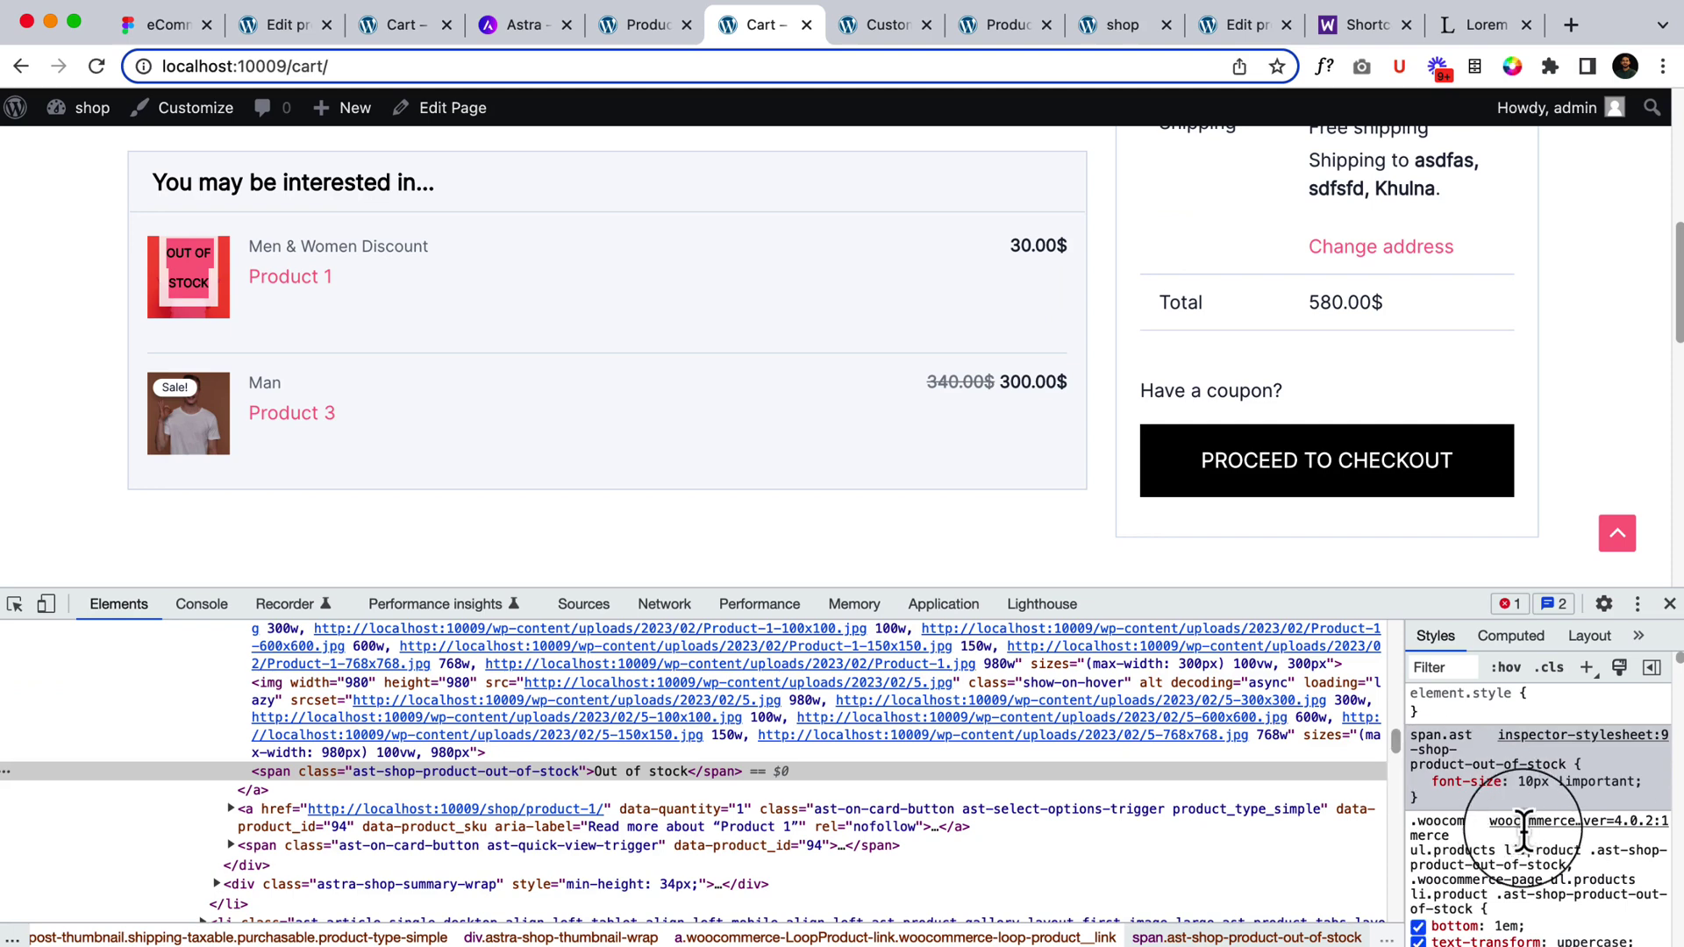
pyautogui.click(1531, 781)
pyautogui.press('Down')
pyautogui.press('Down')
pyautogui.press('Down')
pyautogui.press('Down')
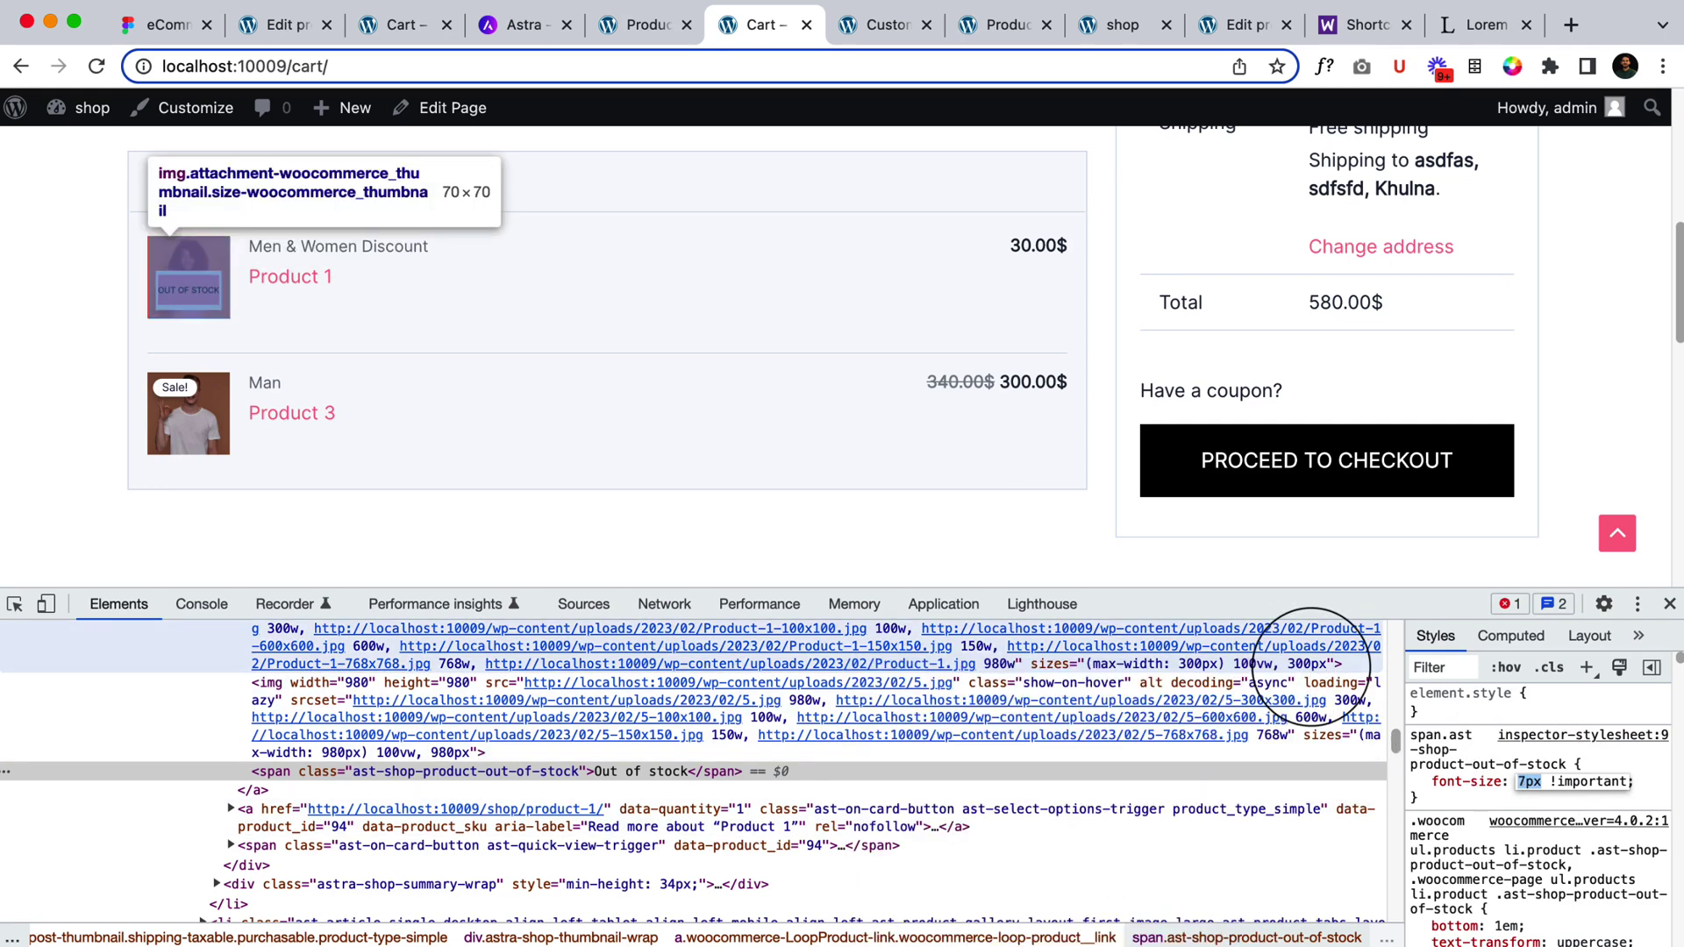
pyautogui.press('Up')
pyautogui.press('Return')
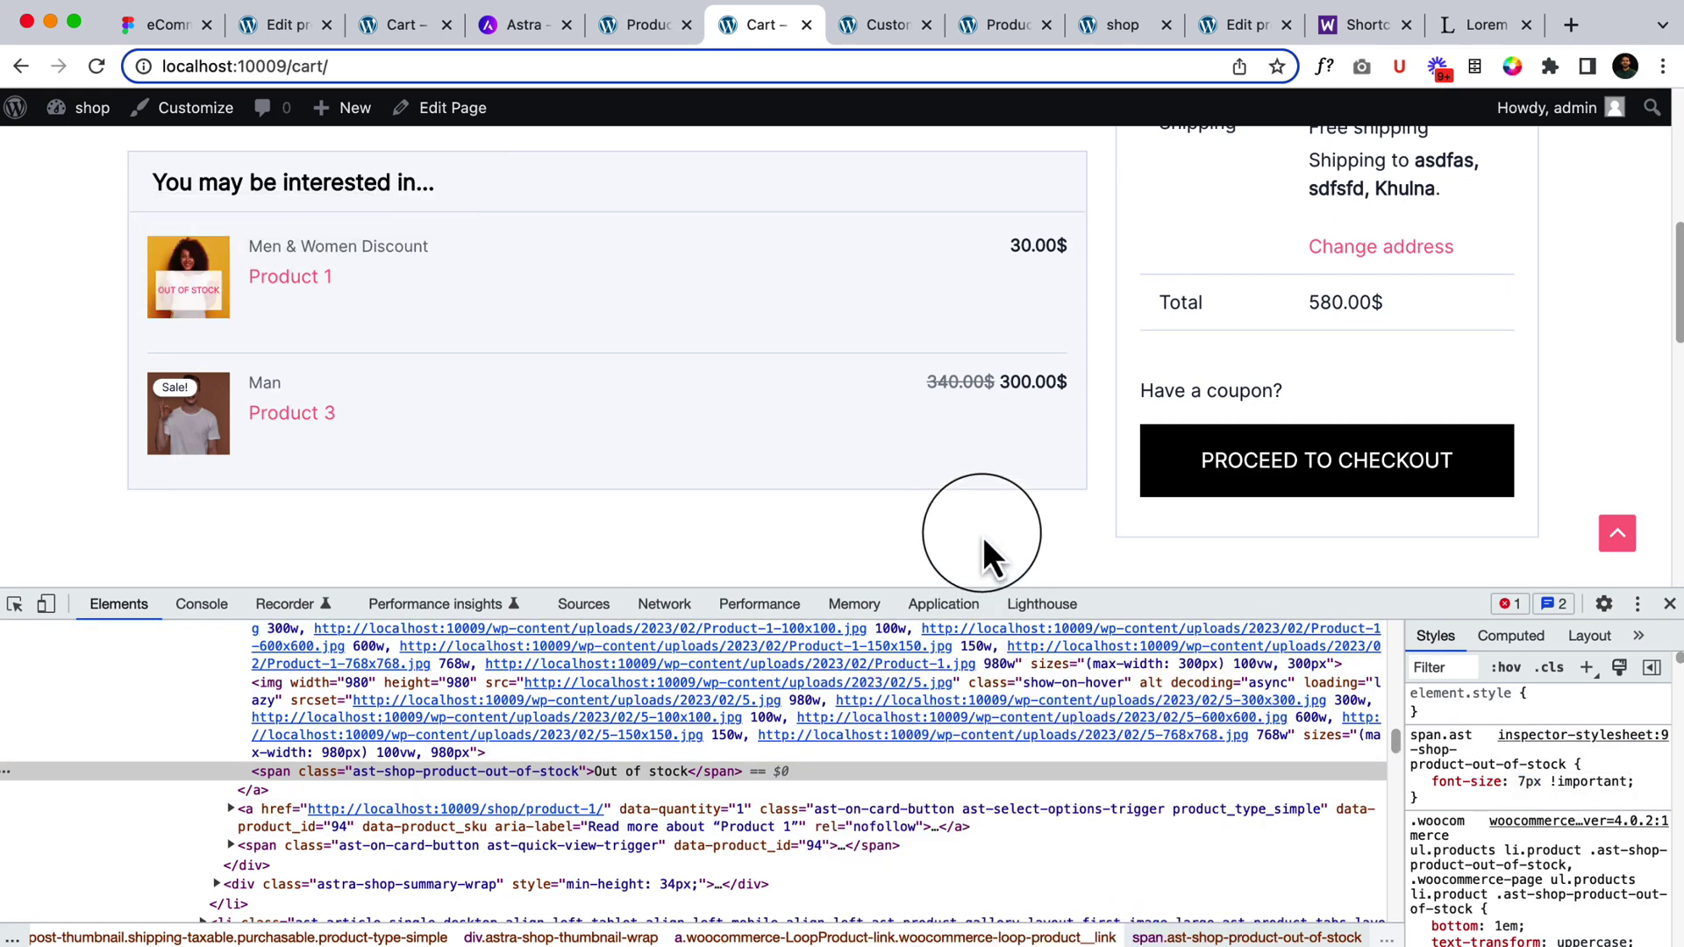
# Open the inspector-stylesheet source in the Sources panel
pyautogui.scroll(6, 913, 465)
pyautogui.scroll(-8, 913, 465)
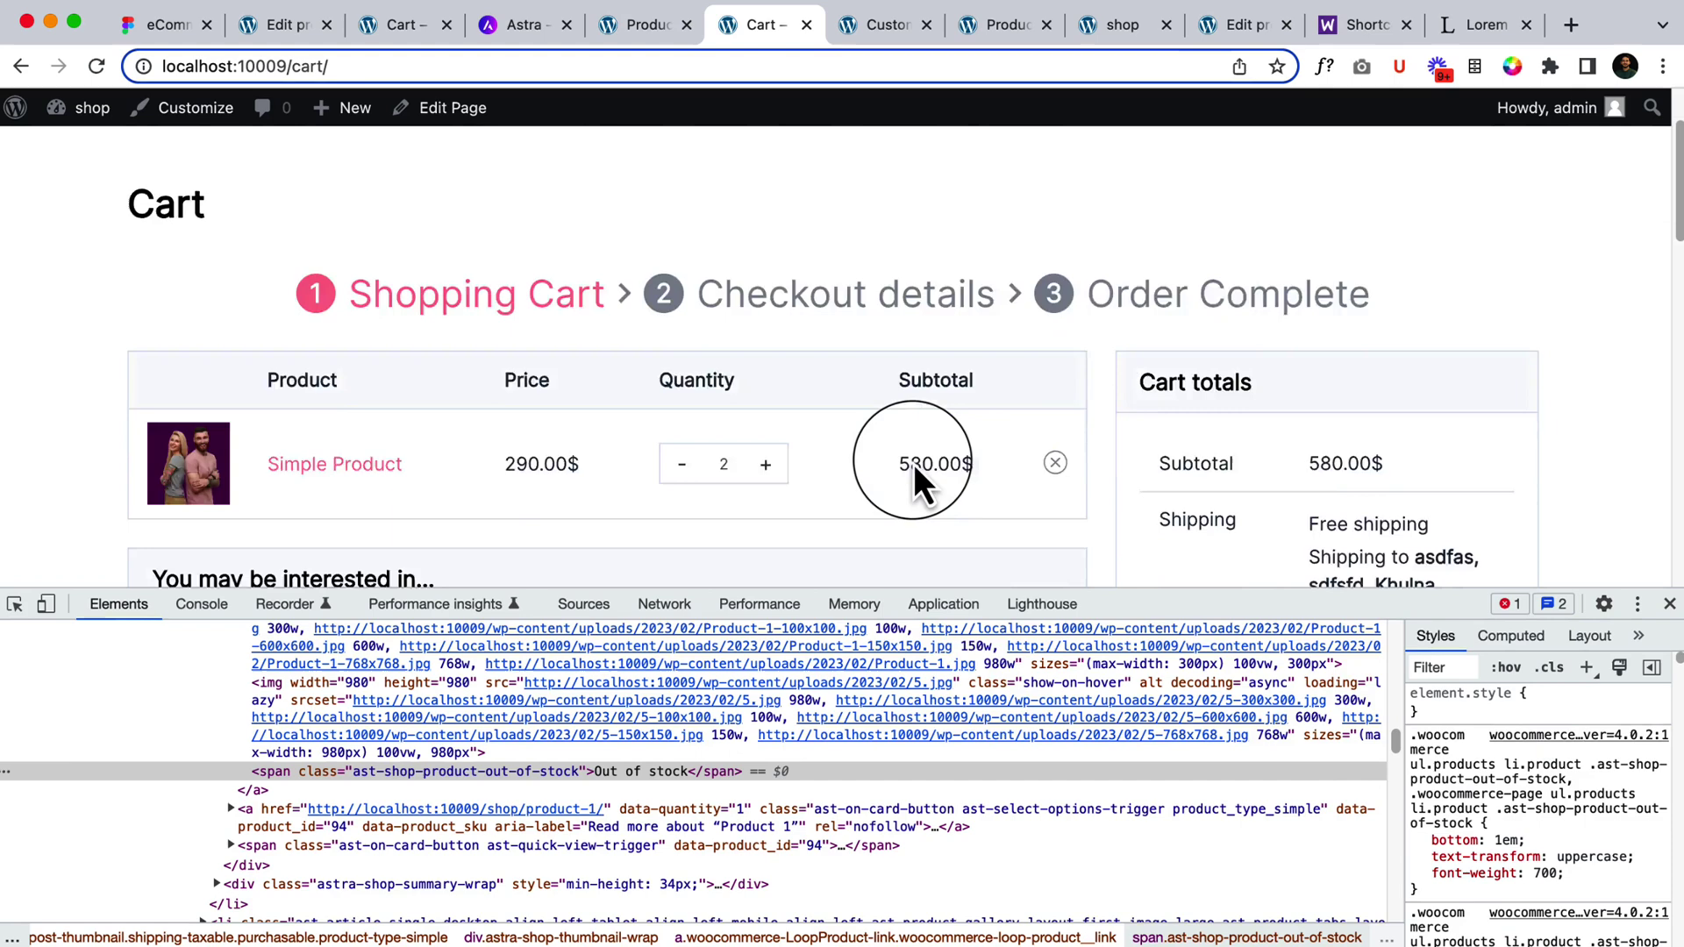
pyautogui.click(1617, 533)
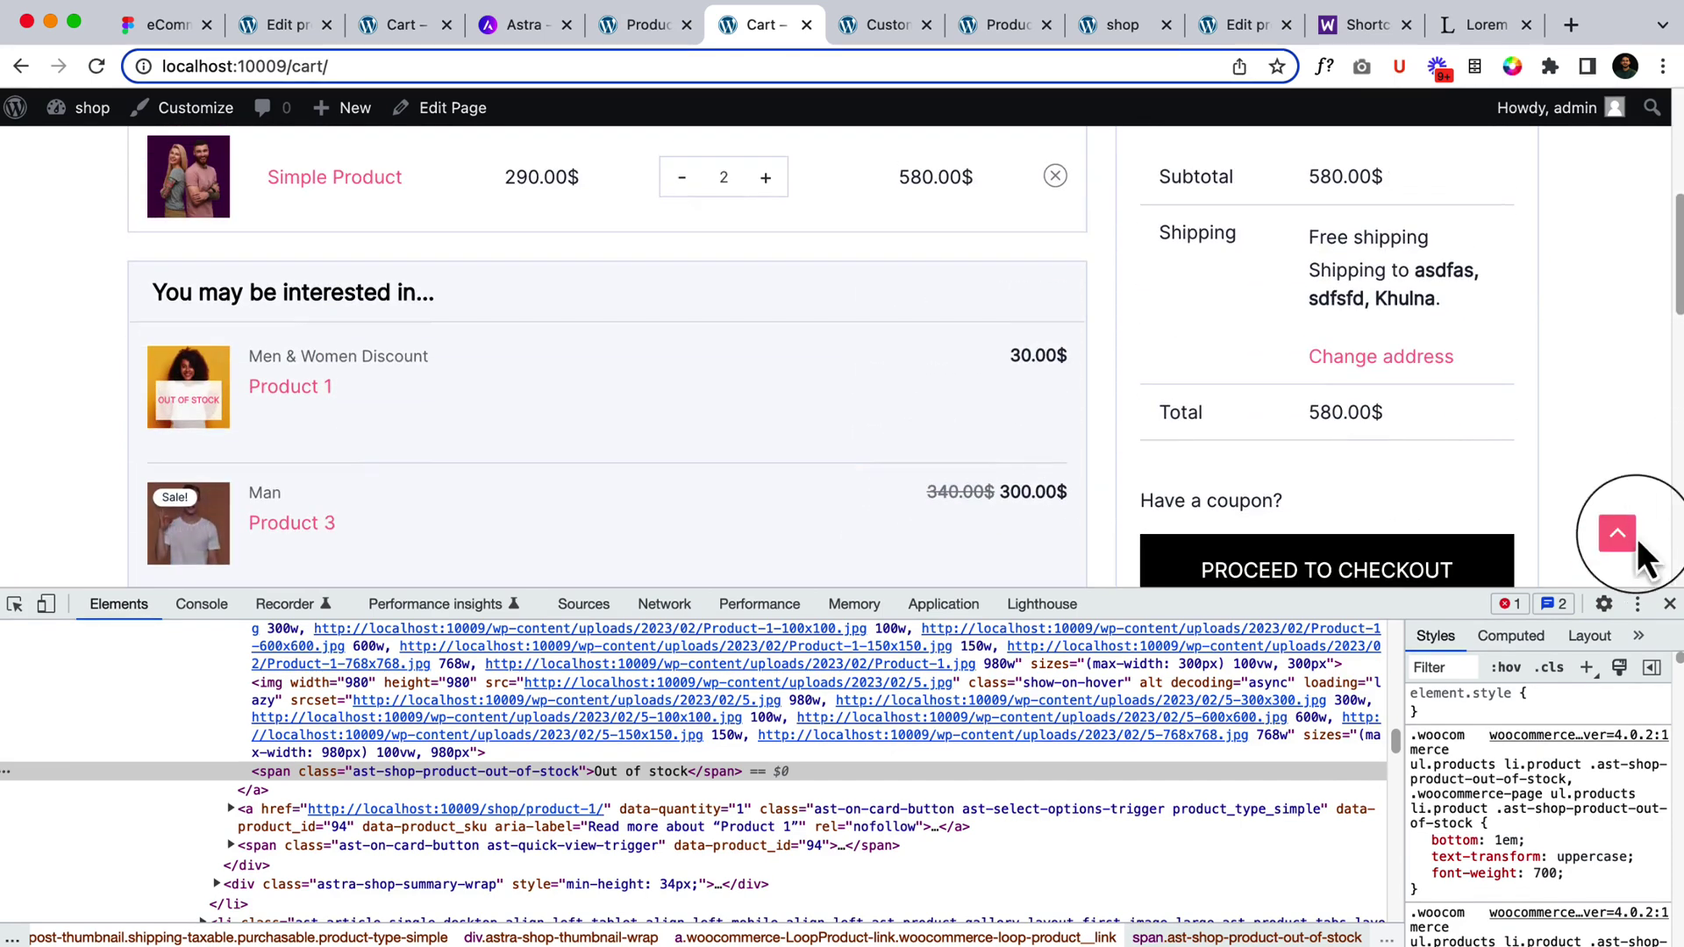
pyautogui.click(1587, 668)
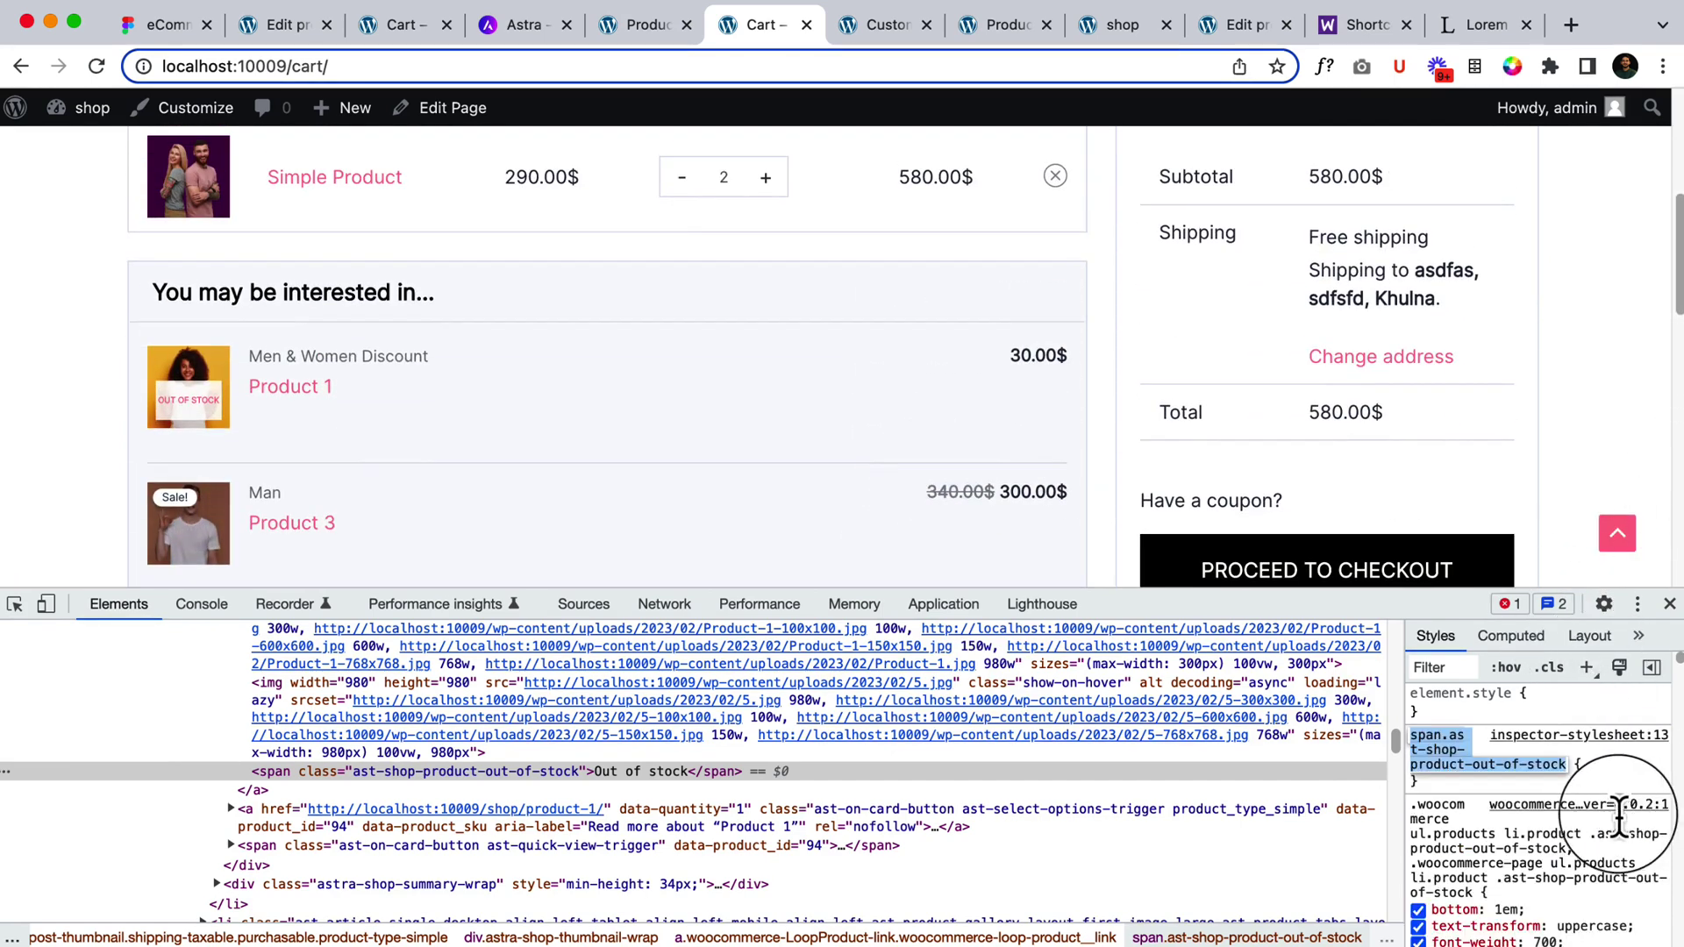
pyautogui.click(1598, 736)
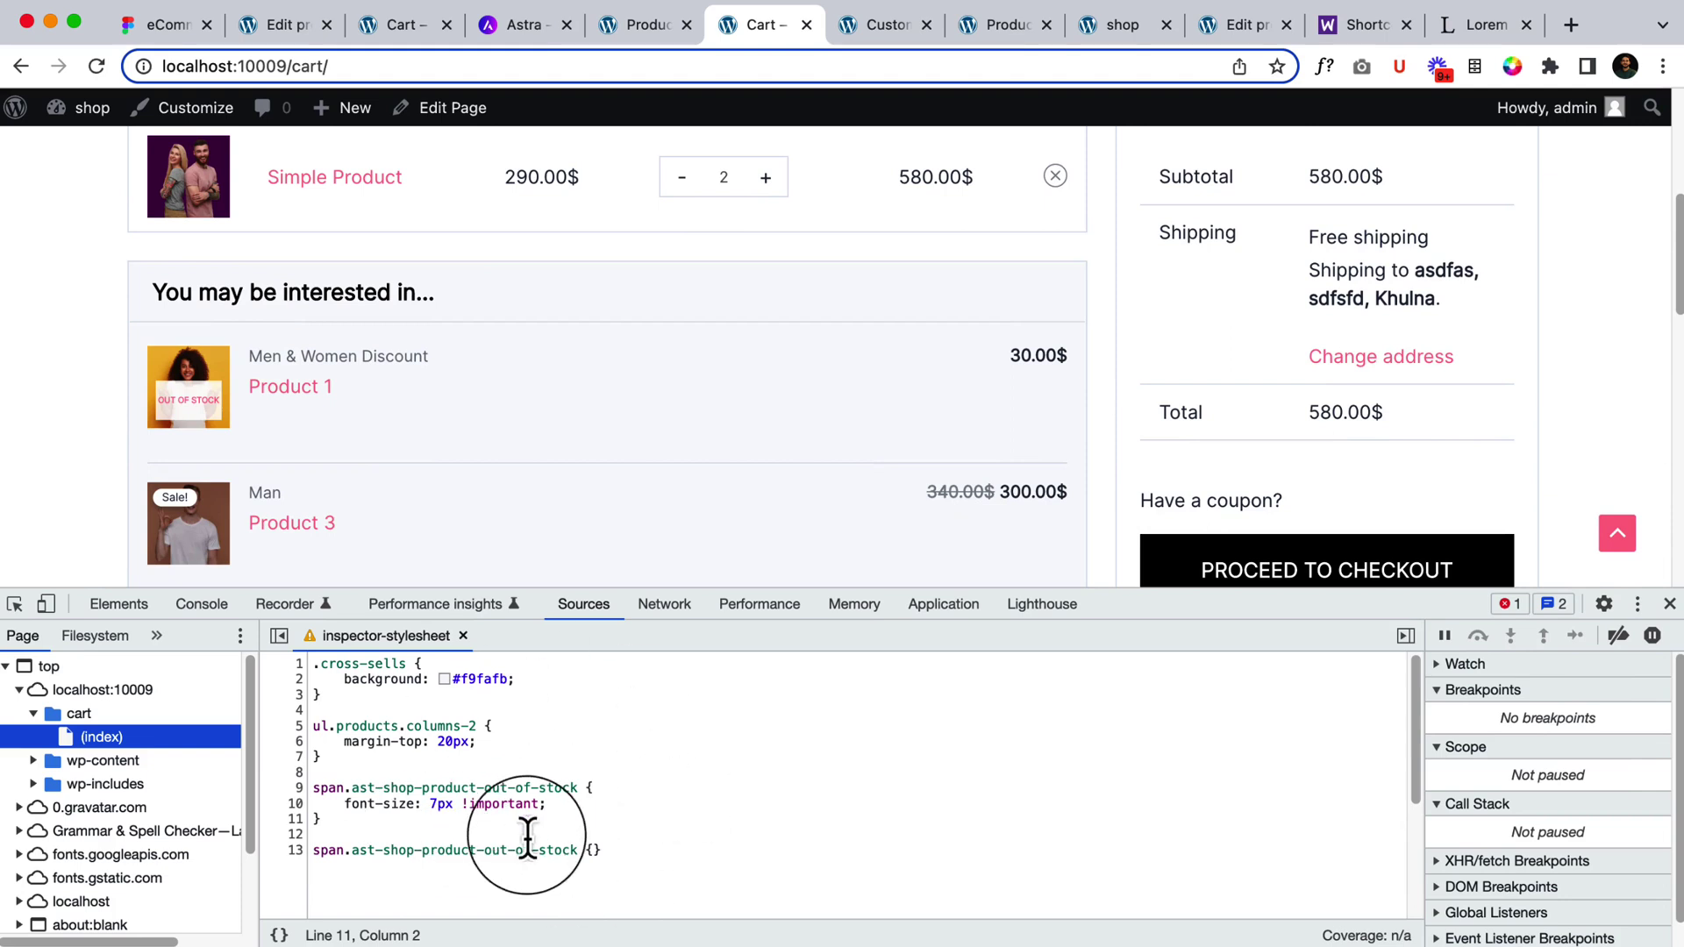
# Delete the empty out-of-stock rule on line 13 and select the whole stylesheet's CSS
pyautogui.moveTo(321, 756); pyautogui.dragTo(312, 728)
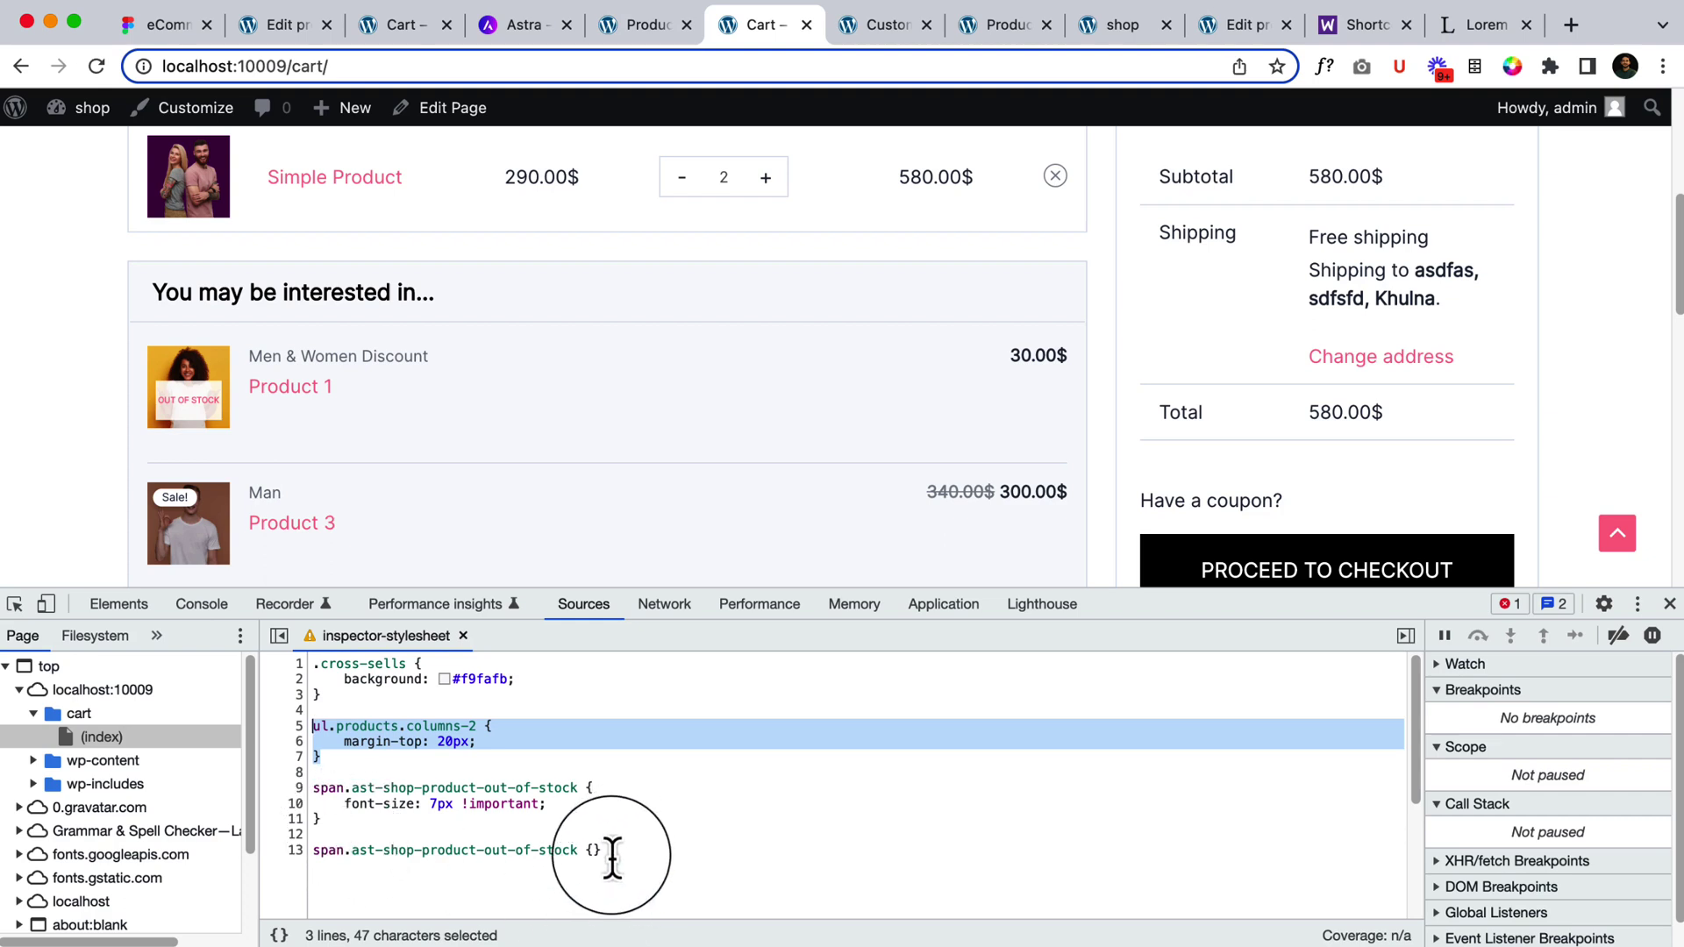
pyautogui.moveTo(605, 850); pyautogui.dragTo(283, 859)
pyautogui.press('BackSpace')
pyautogui.press('BackSpace')
pyautogui.press('BackSpace')
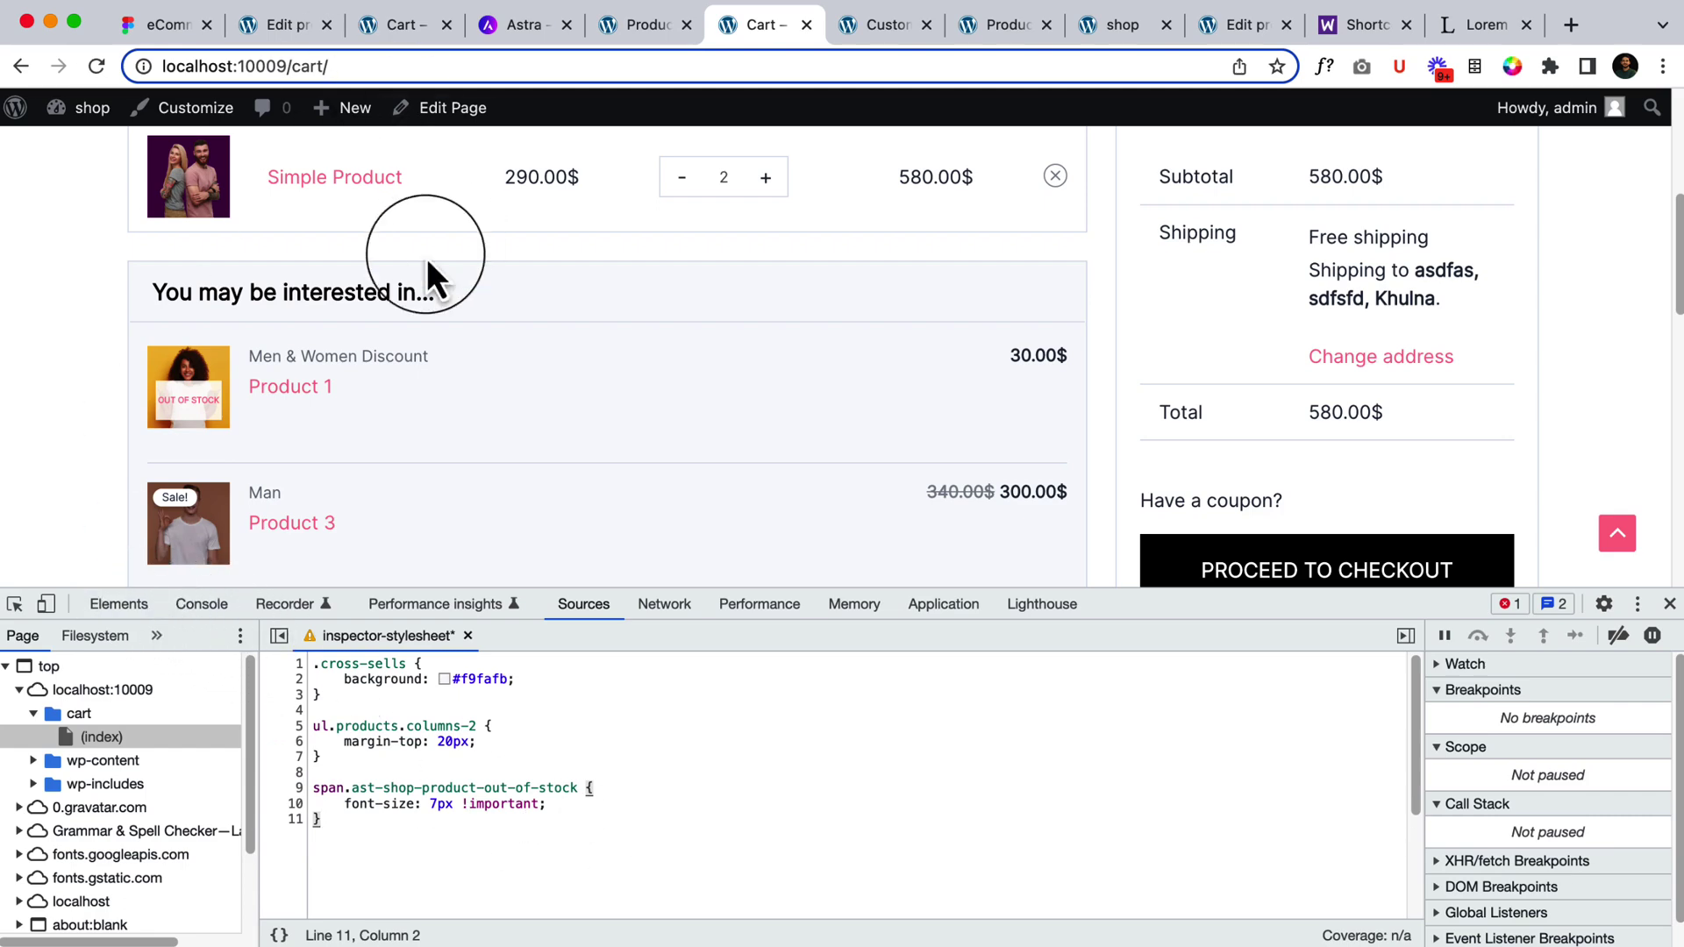
pyautogui.scroll(5, 383, 254)
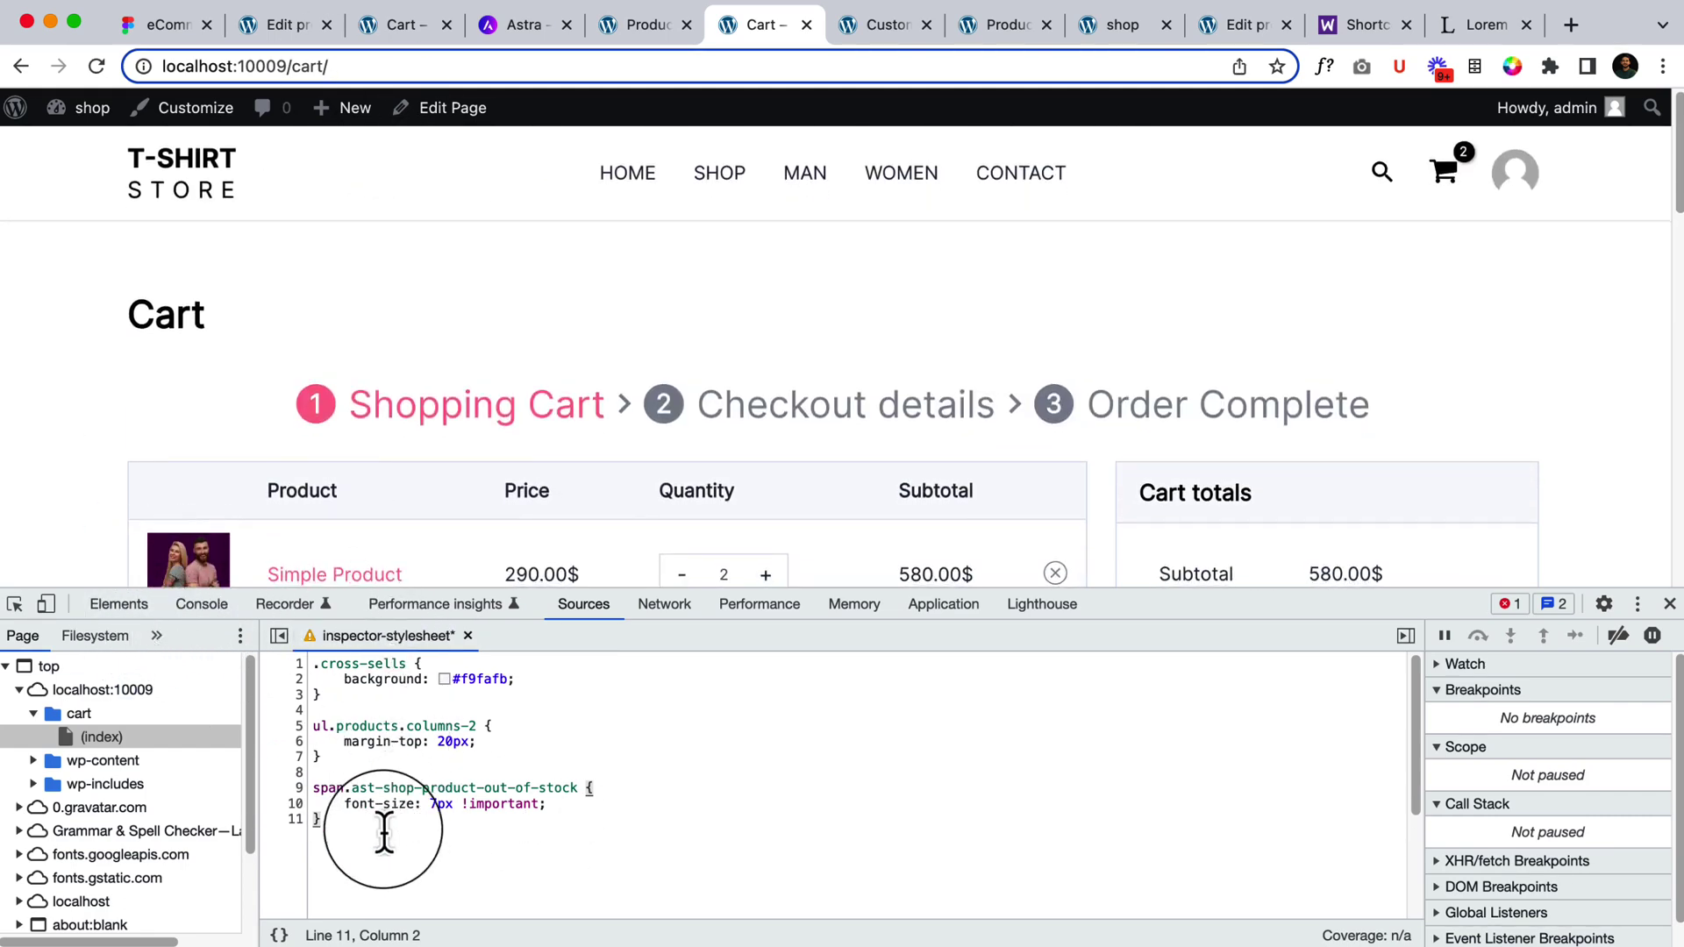
pyautogui.moveTo(384, 833); pyautogui.dragTo(270, 669)
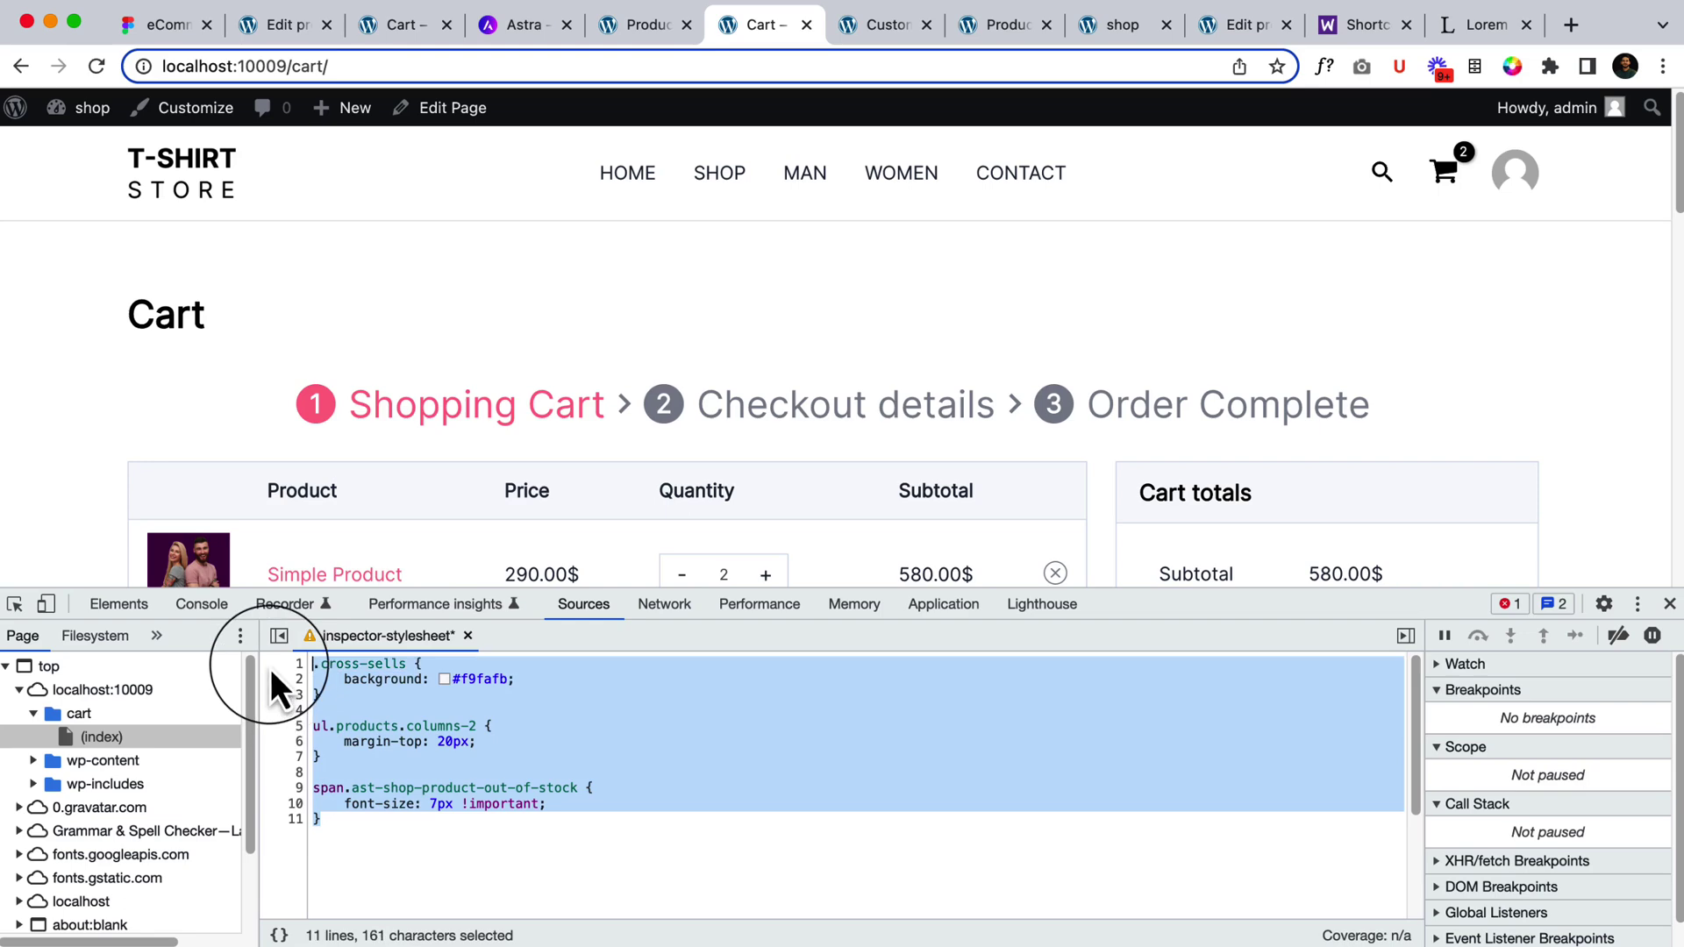
# Select the body element and search the page markup for 'cart'
pyautogui.click(133, 611)
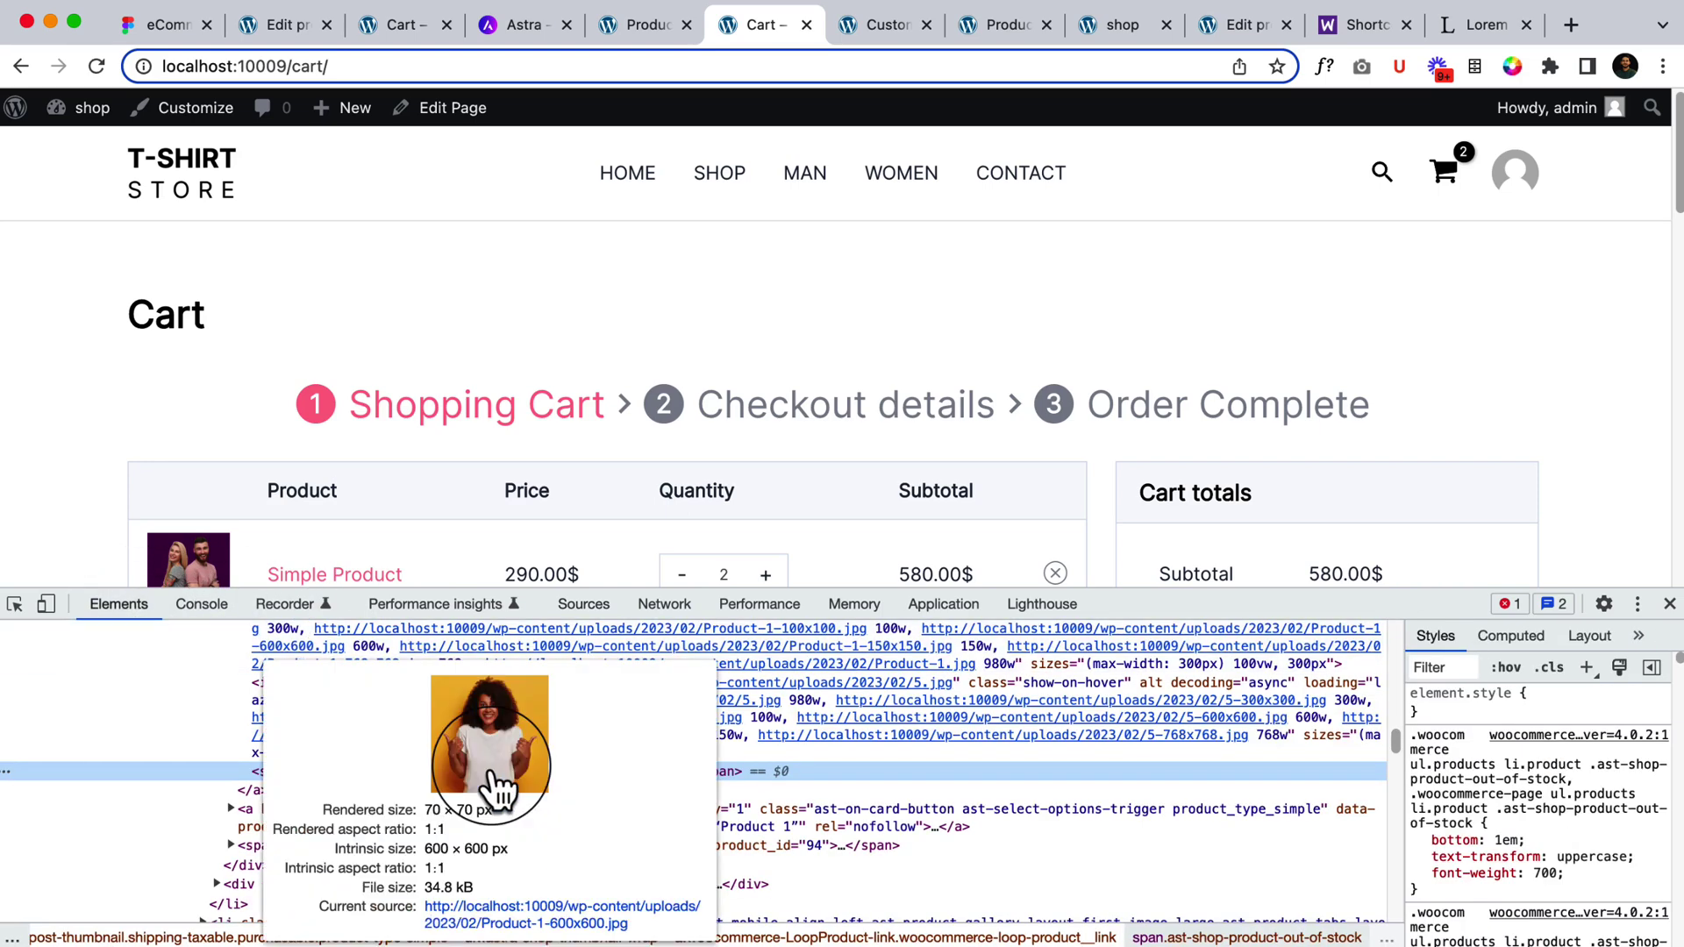
pyautogui.scroll(15, 708, 789)
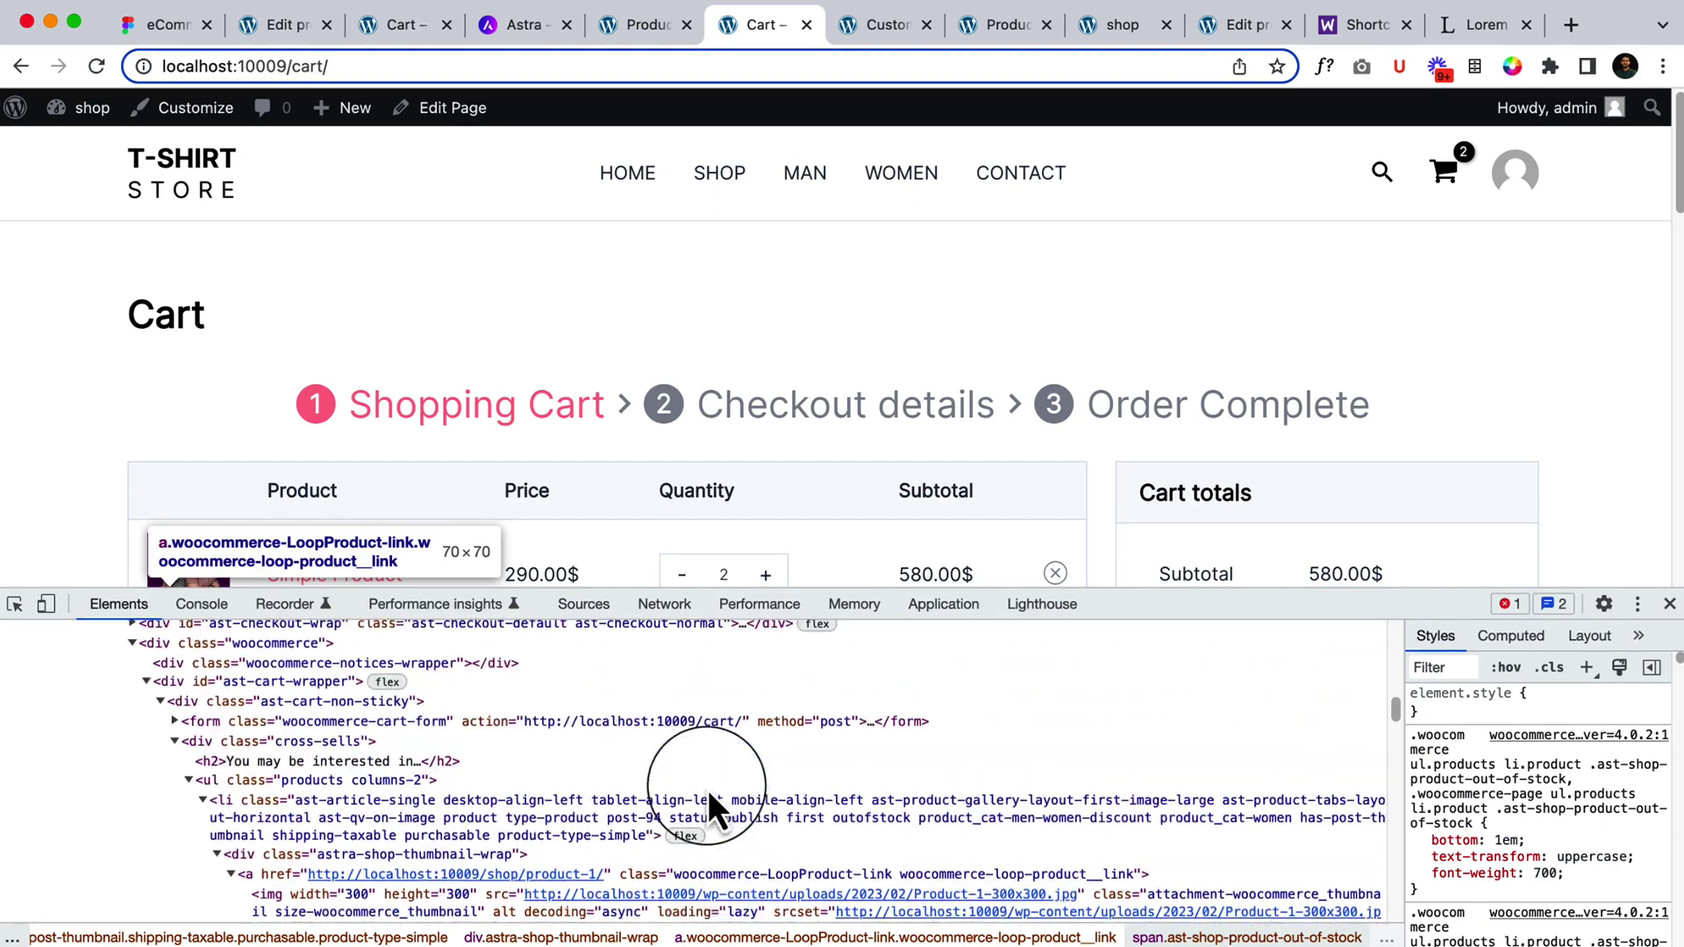
pyautogui.scroll(5, 707, 789)
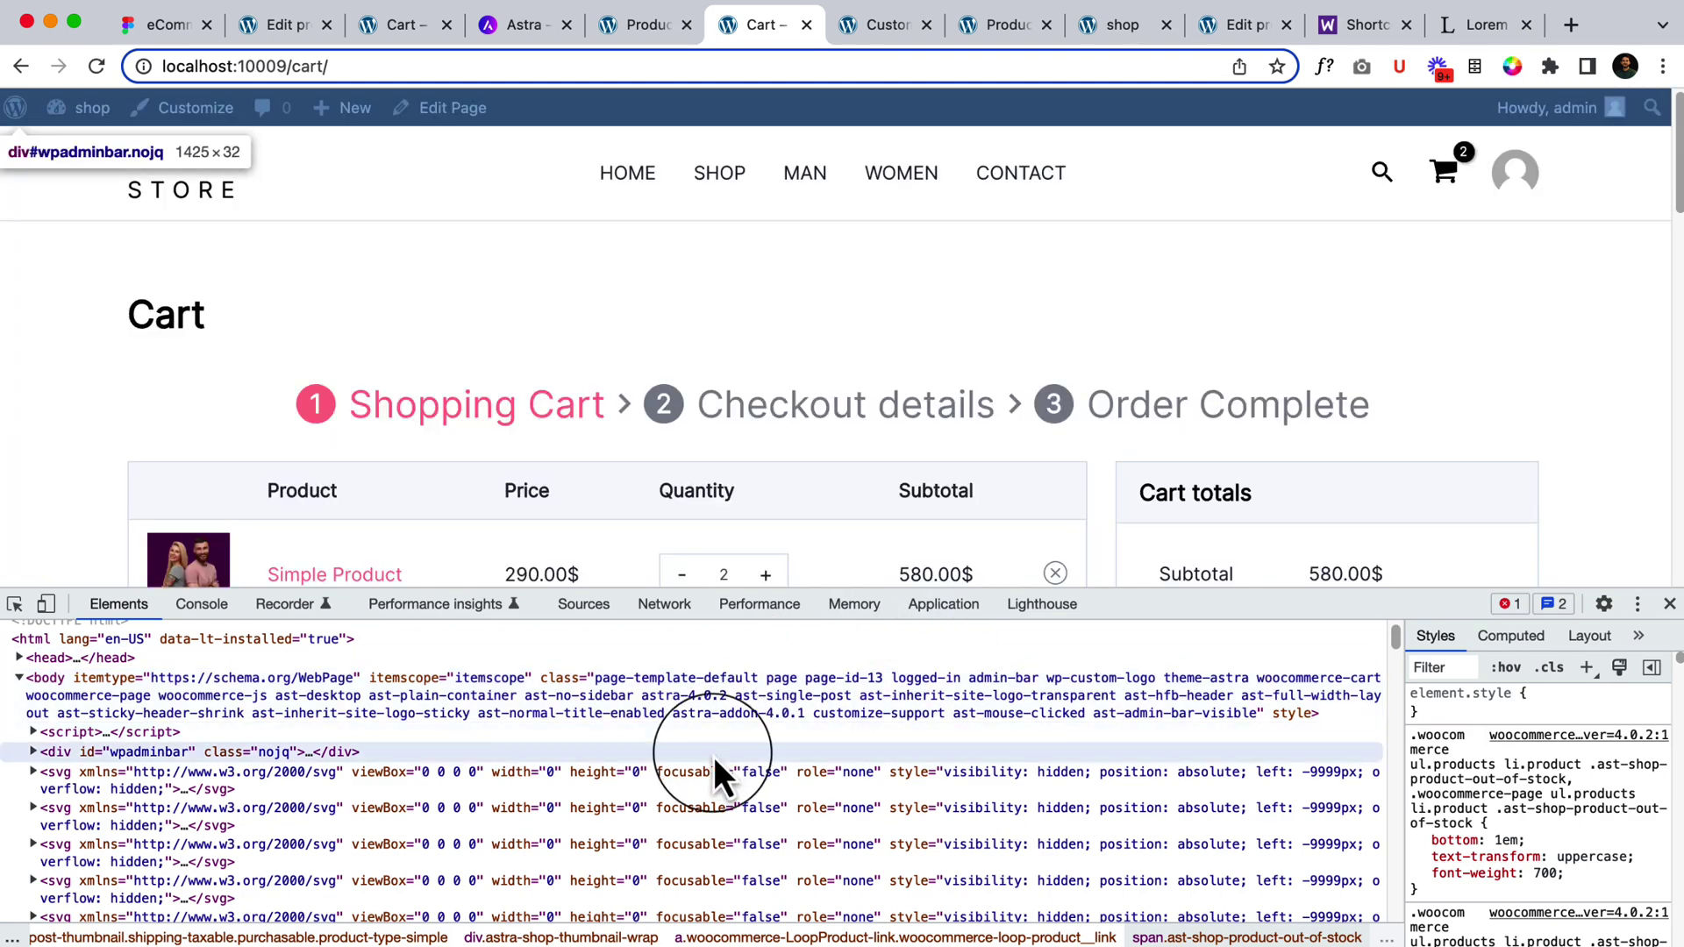
pyautogui.click(713, 756)
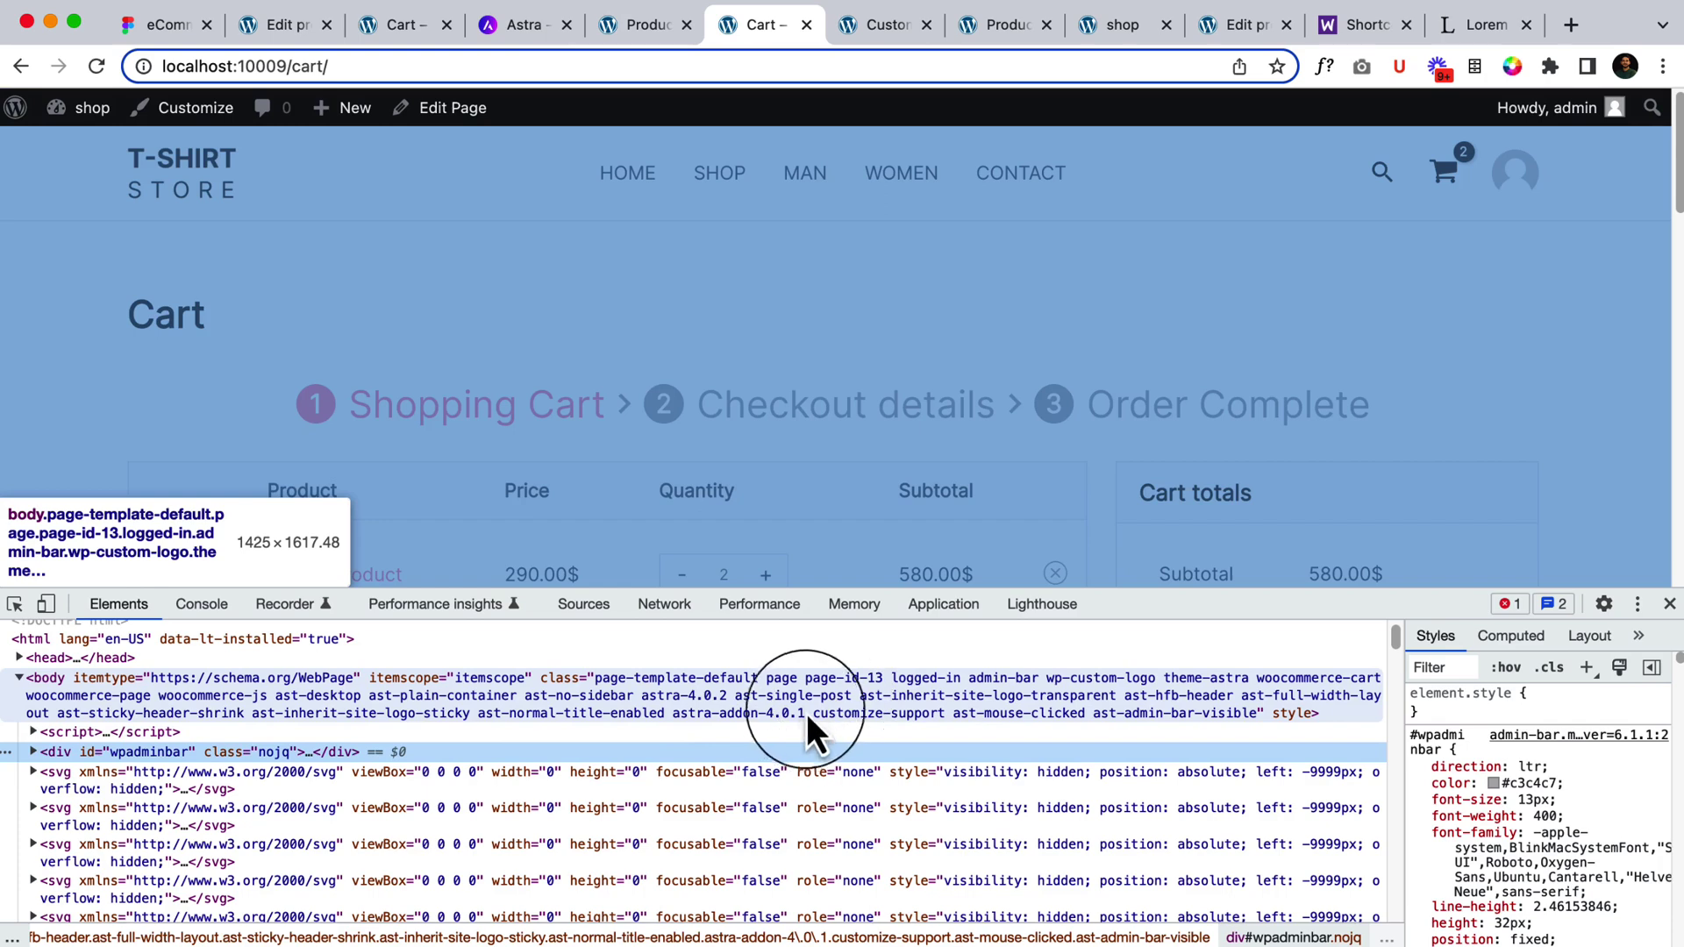
pyautogui.click(846, 713)
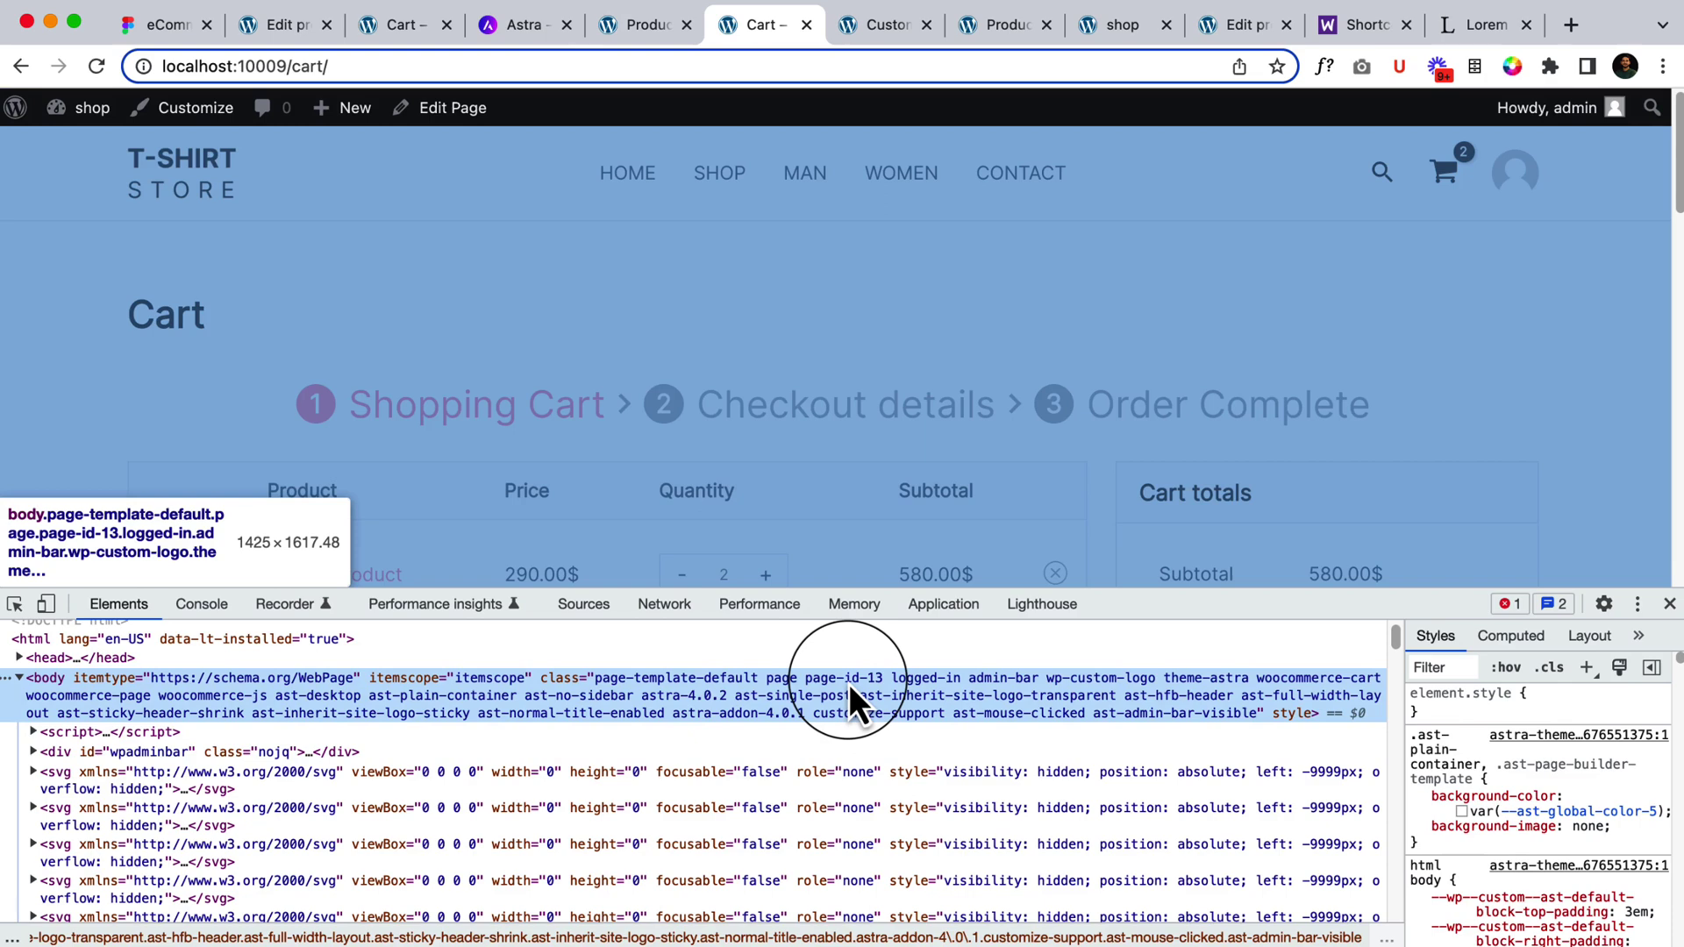
pyautogui.press('super+f')
pyautogui.write('cart')
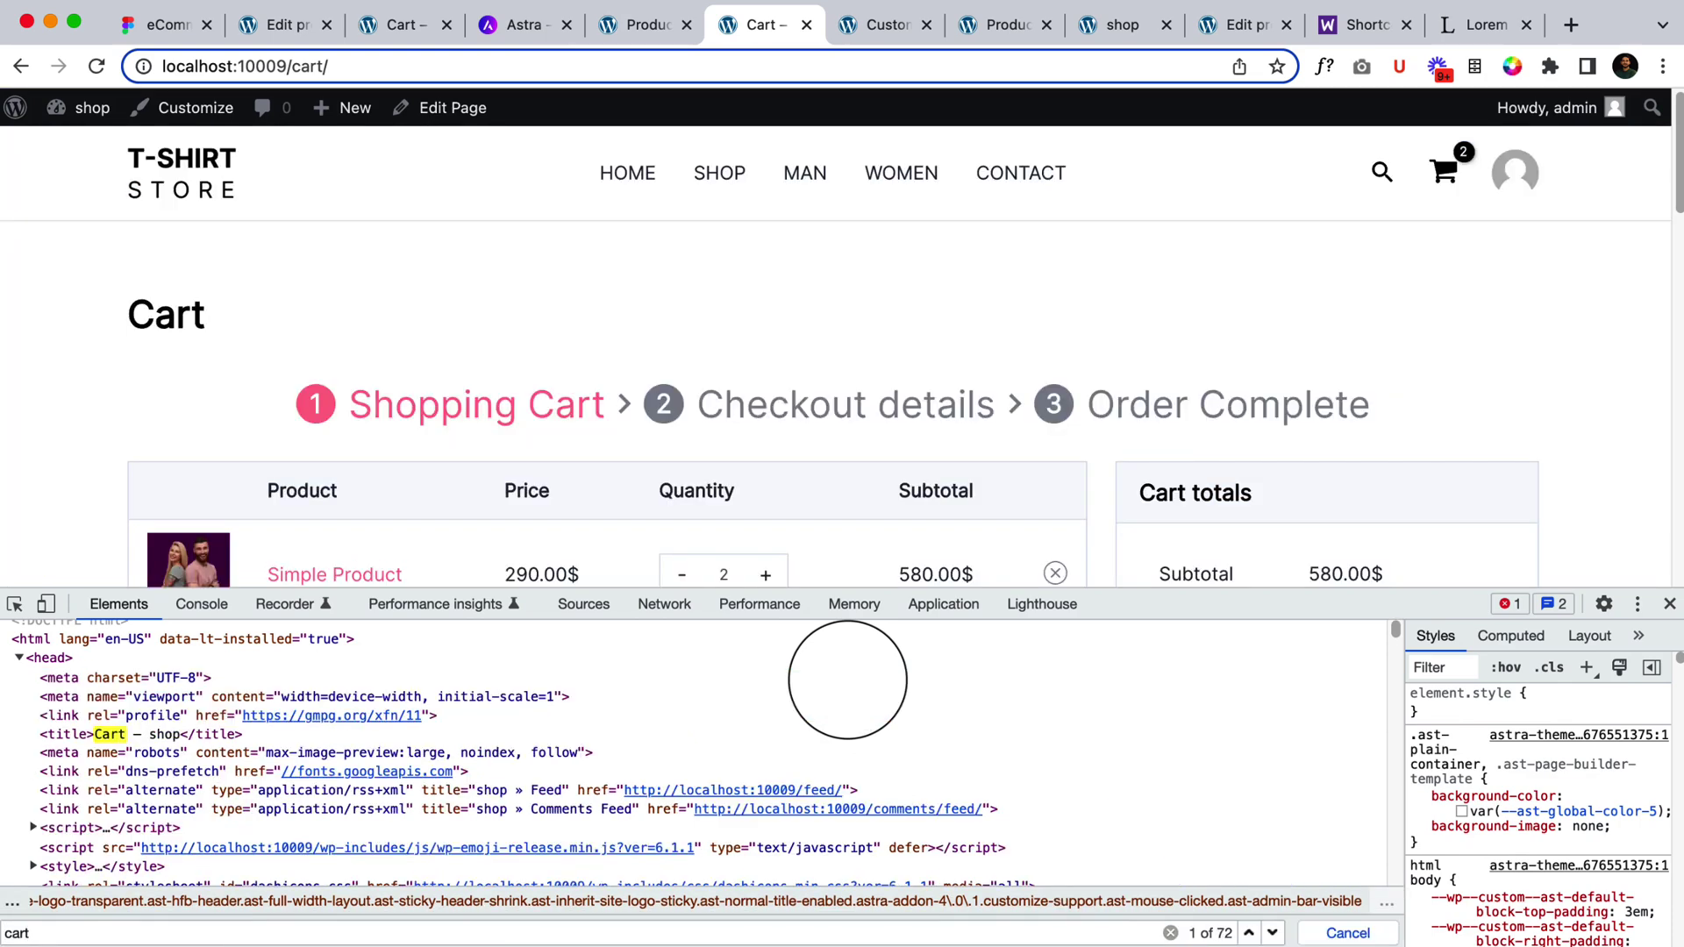
# Step backward through the 72 cart matches until the header's a.cart-container link is highlighted
pyautogui.click(1248, 933)
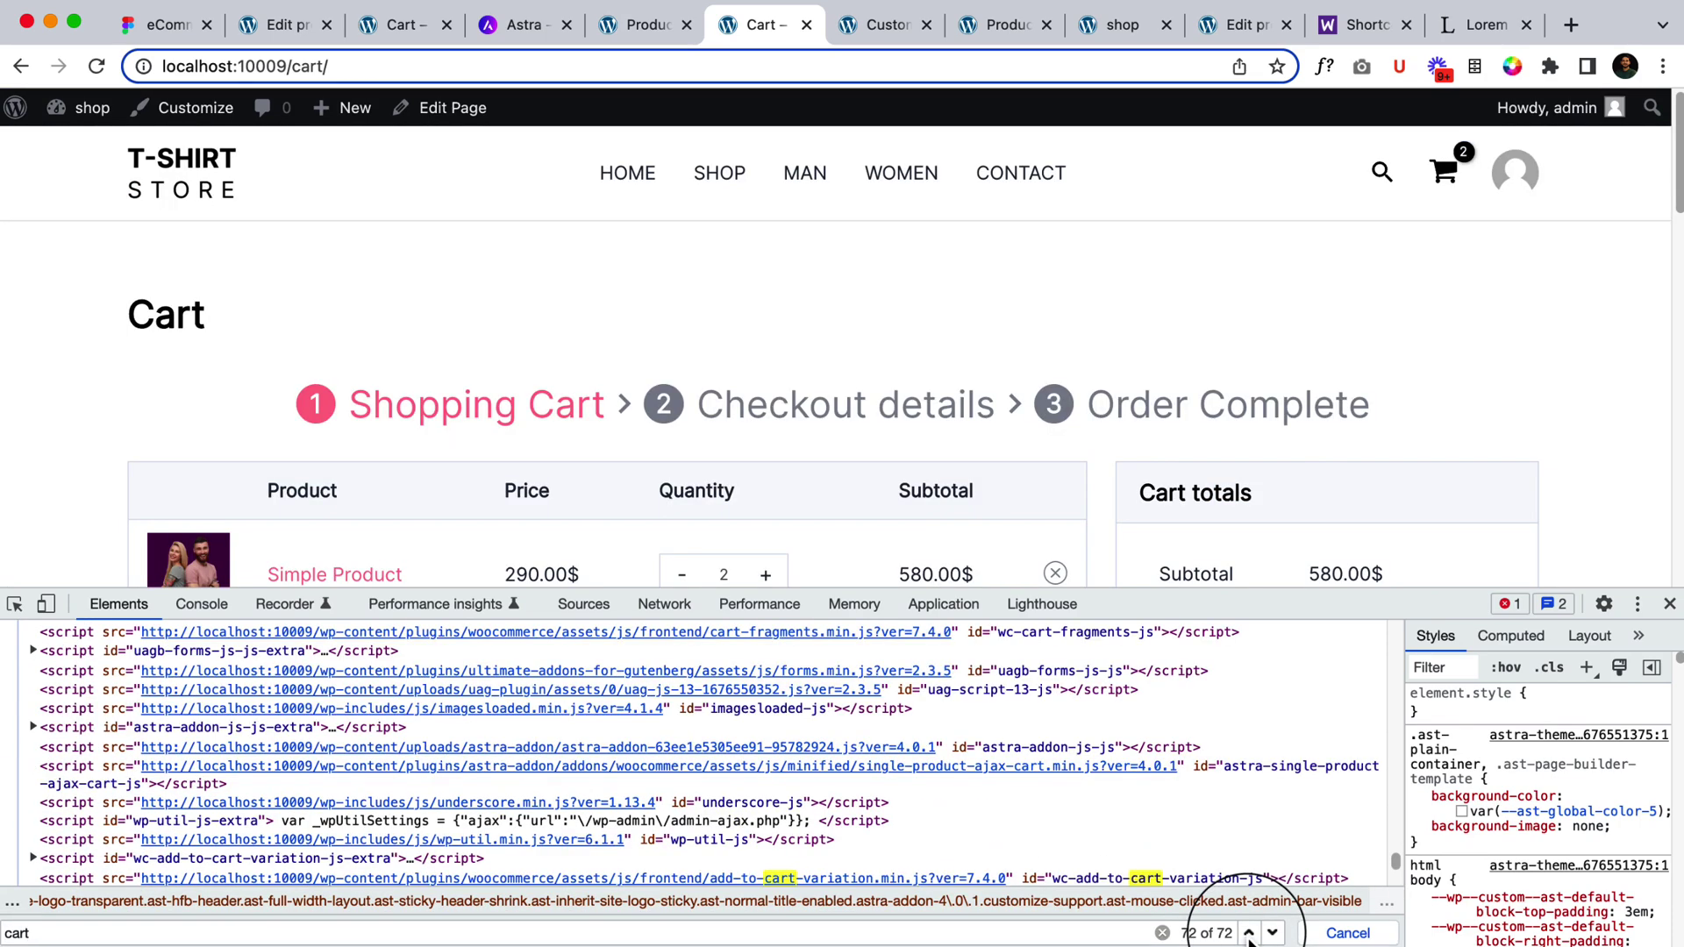
pyautogui.click(1249, 933)
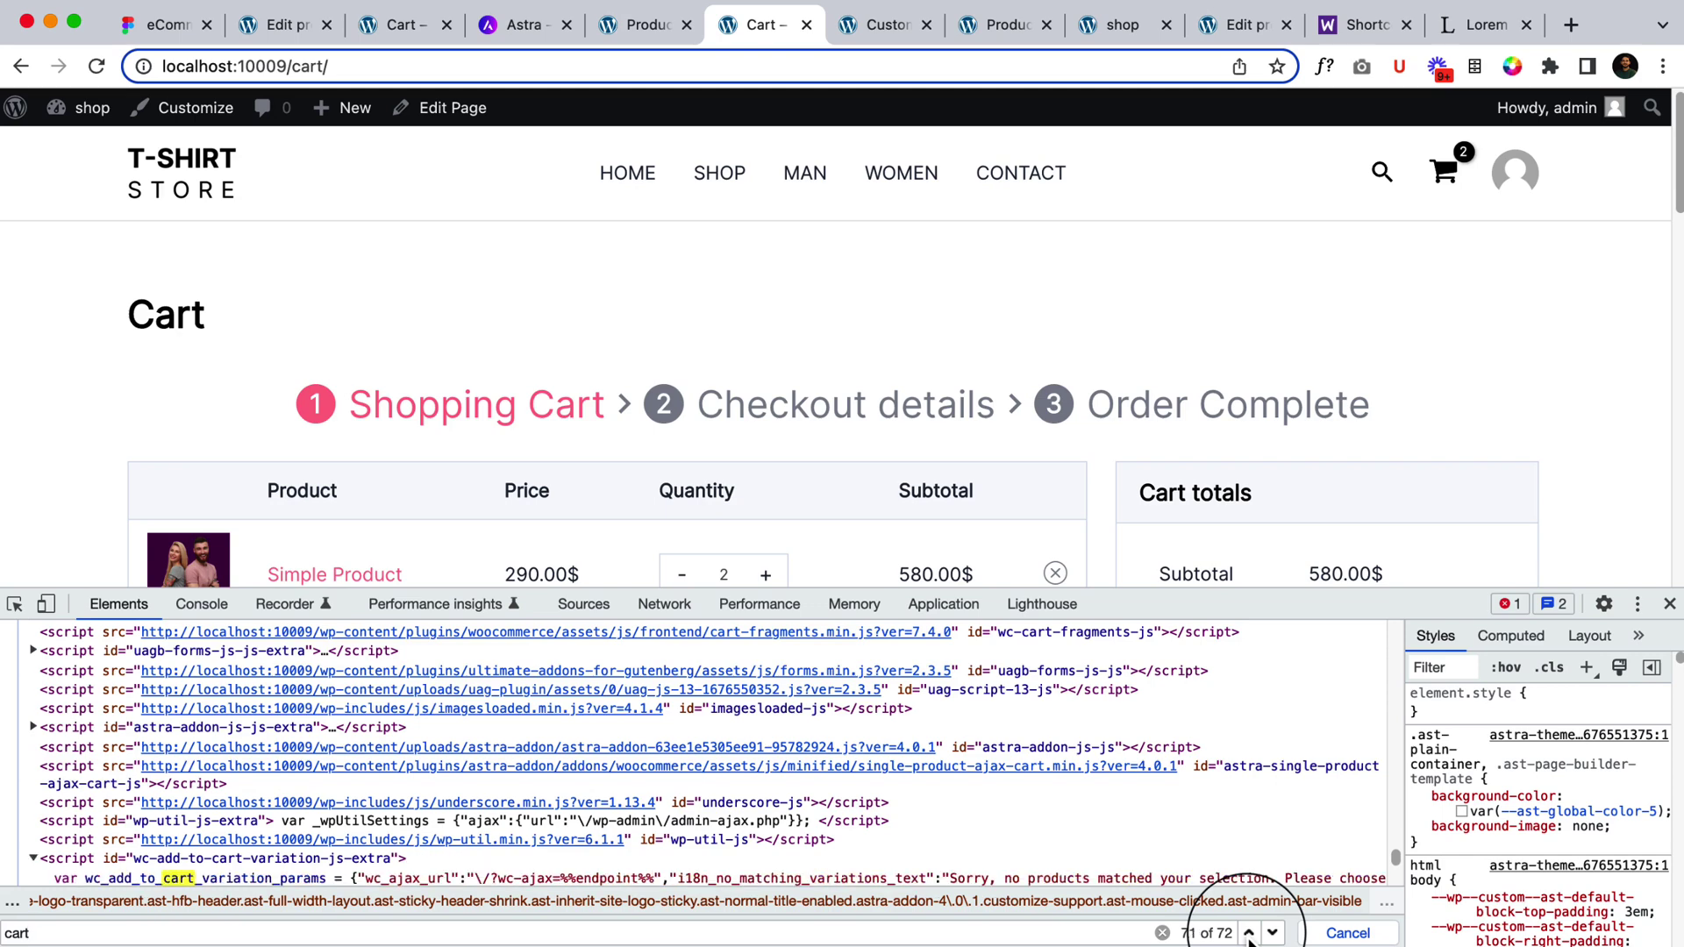
pyautogui.click(1249, 933)
pyautogui.click(1249, 933)
pyautogui.click(1249, 934)
pyautogui.click(1249, 933)
pyautogui.click(1249, 933)
pyautogui.click(1249, 933)
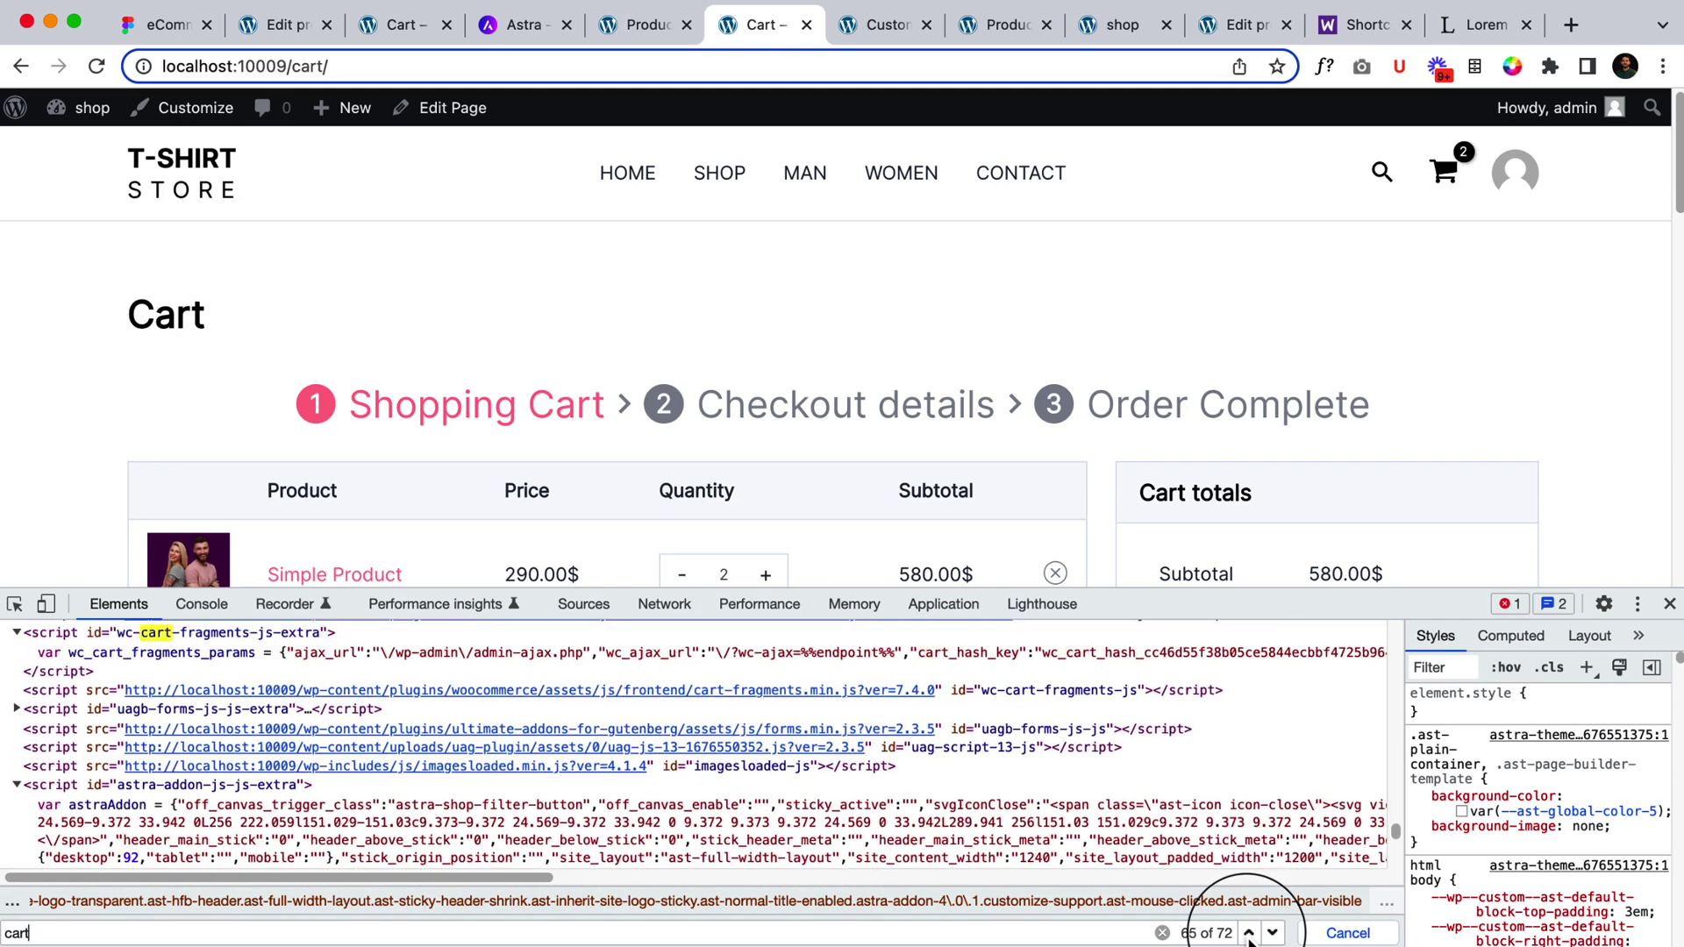
pyautogui.click(1249, 933)
pyautogui.click(1249, 933)
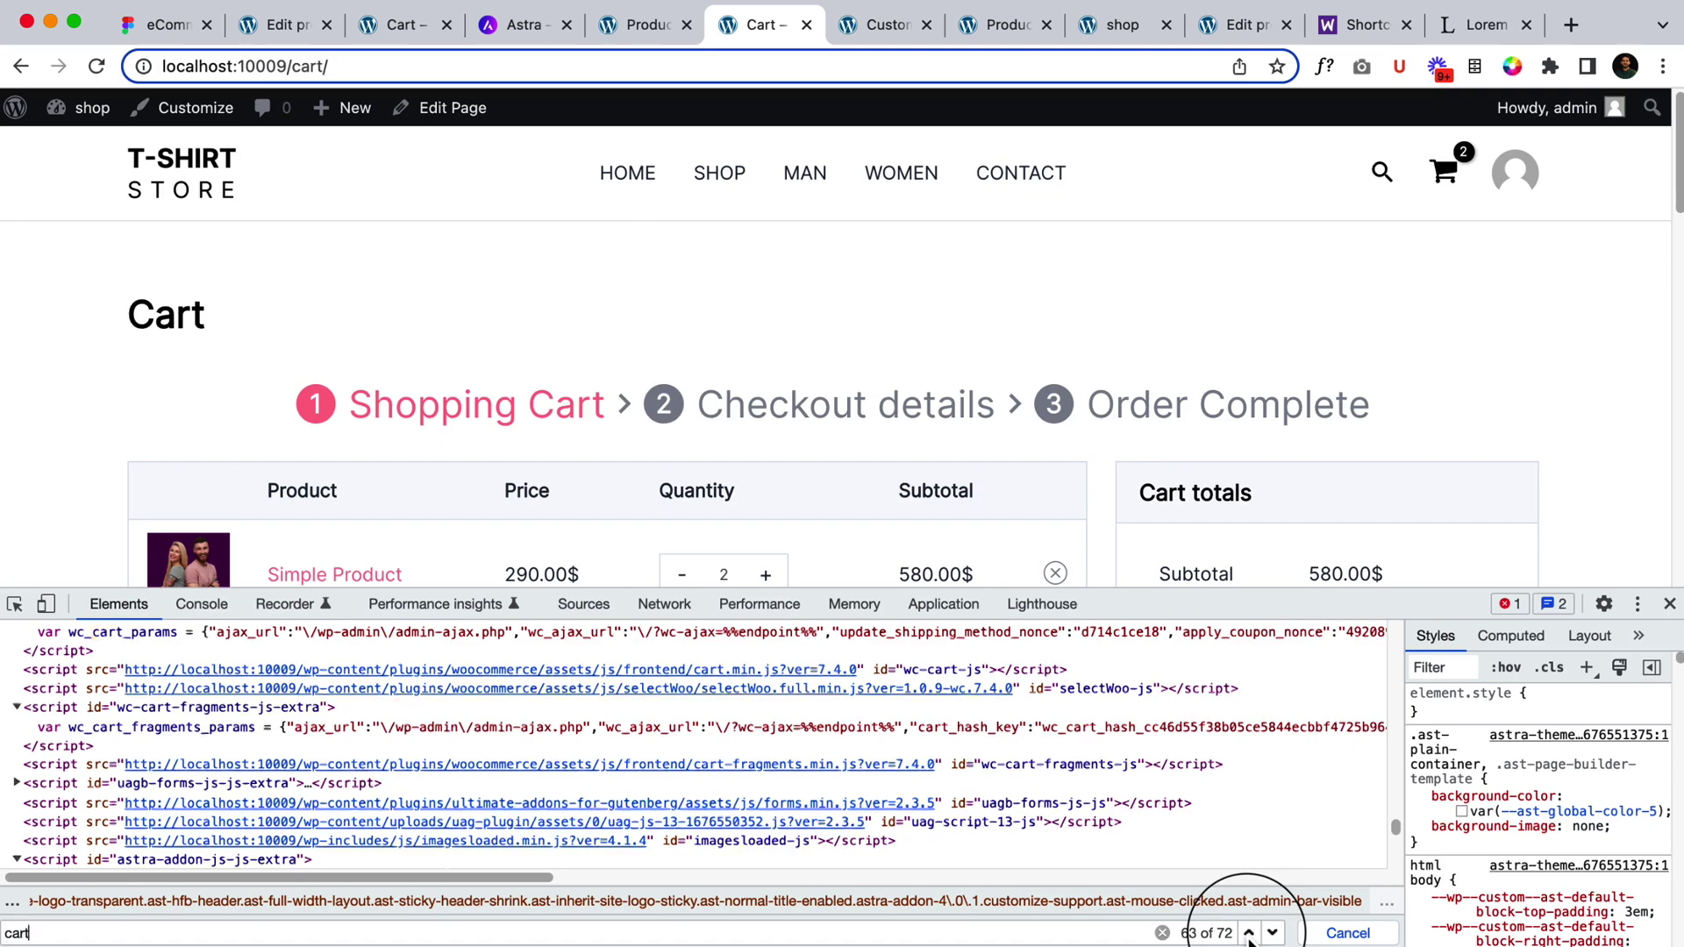
pyautogui.click(1249, 933)
pyautogui.click(1249, 933)
pyautogui.click(1249, 933)
pyautogui.click(1248, 933)
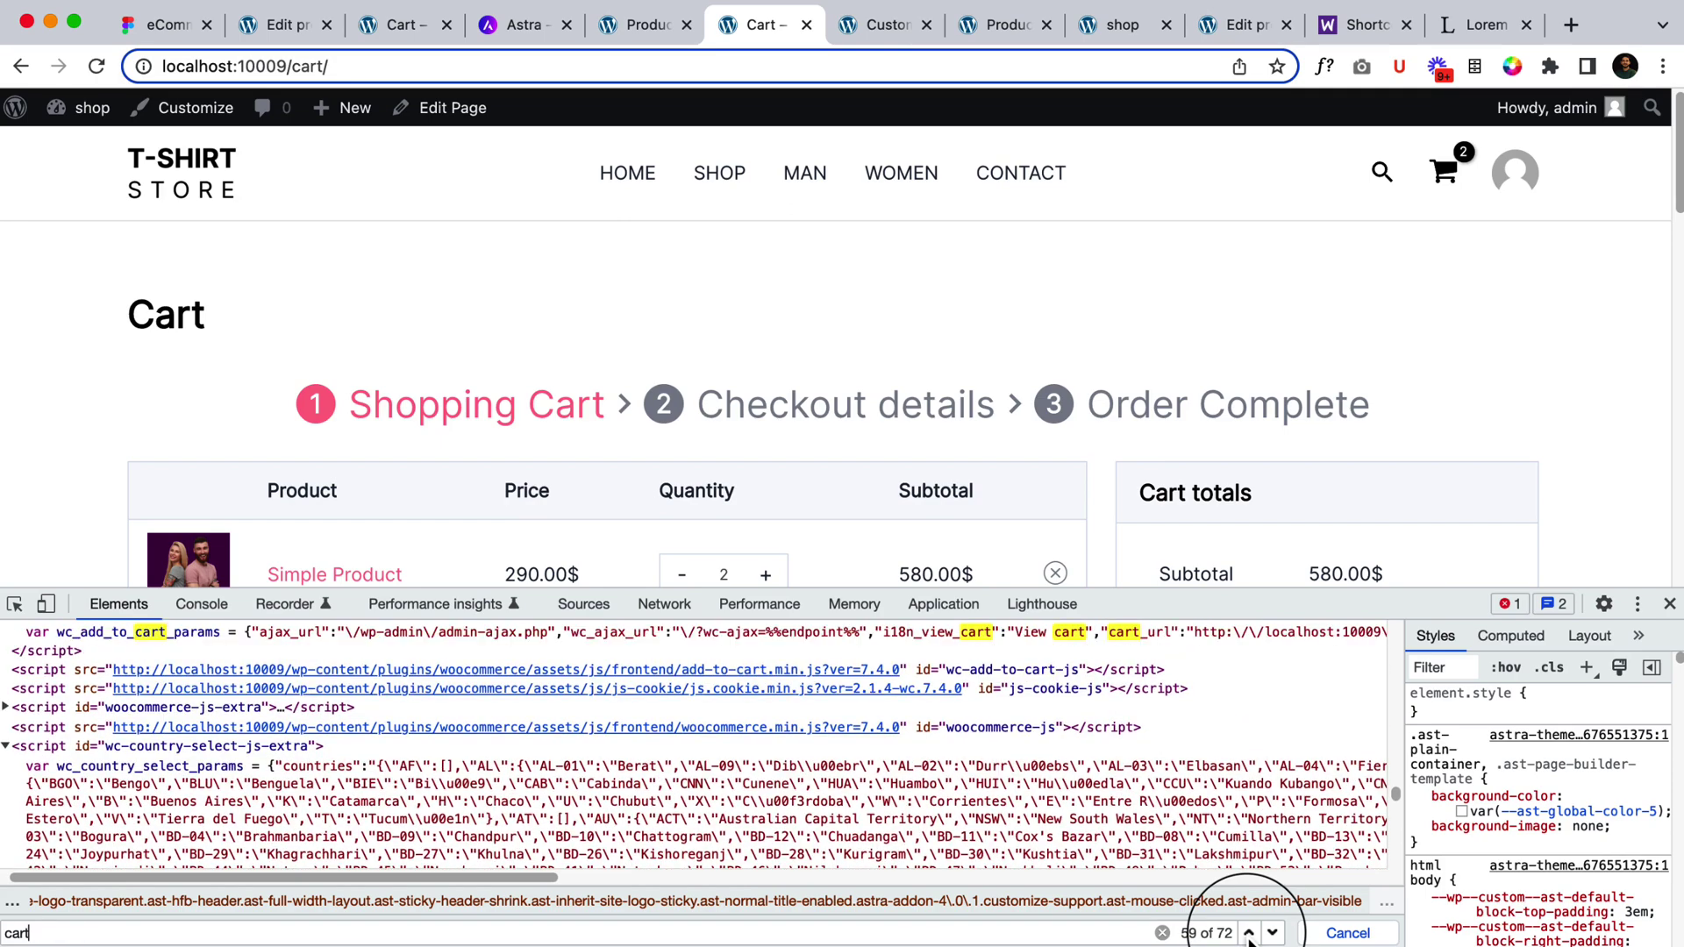
pyautogui.click(1249, 933)
pyautogui.click(1249, 933)
pyautogui.click(1249, 933)
pyautogui.click(1249, 933)
pyautogui.click(1249, 933)
pyautogui.click(1249, 933)
pyautogui.click(1249, 933)
pyautogui.click(1248, 933)
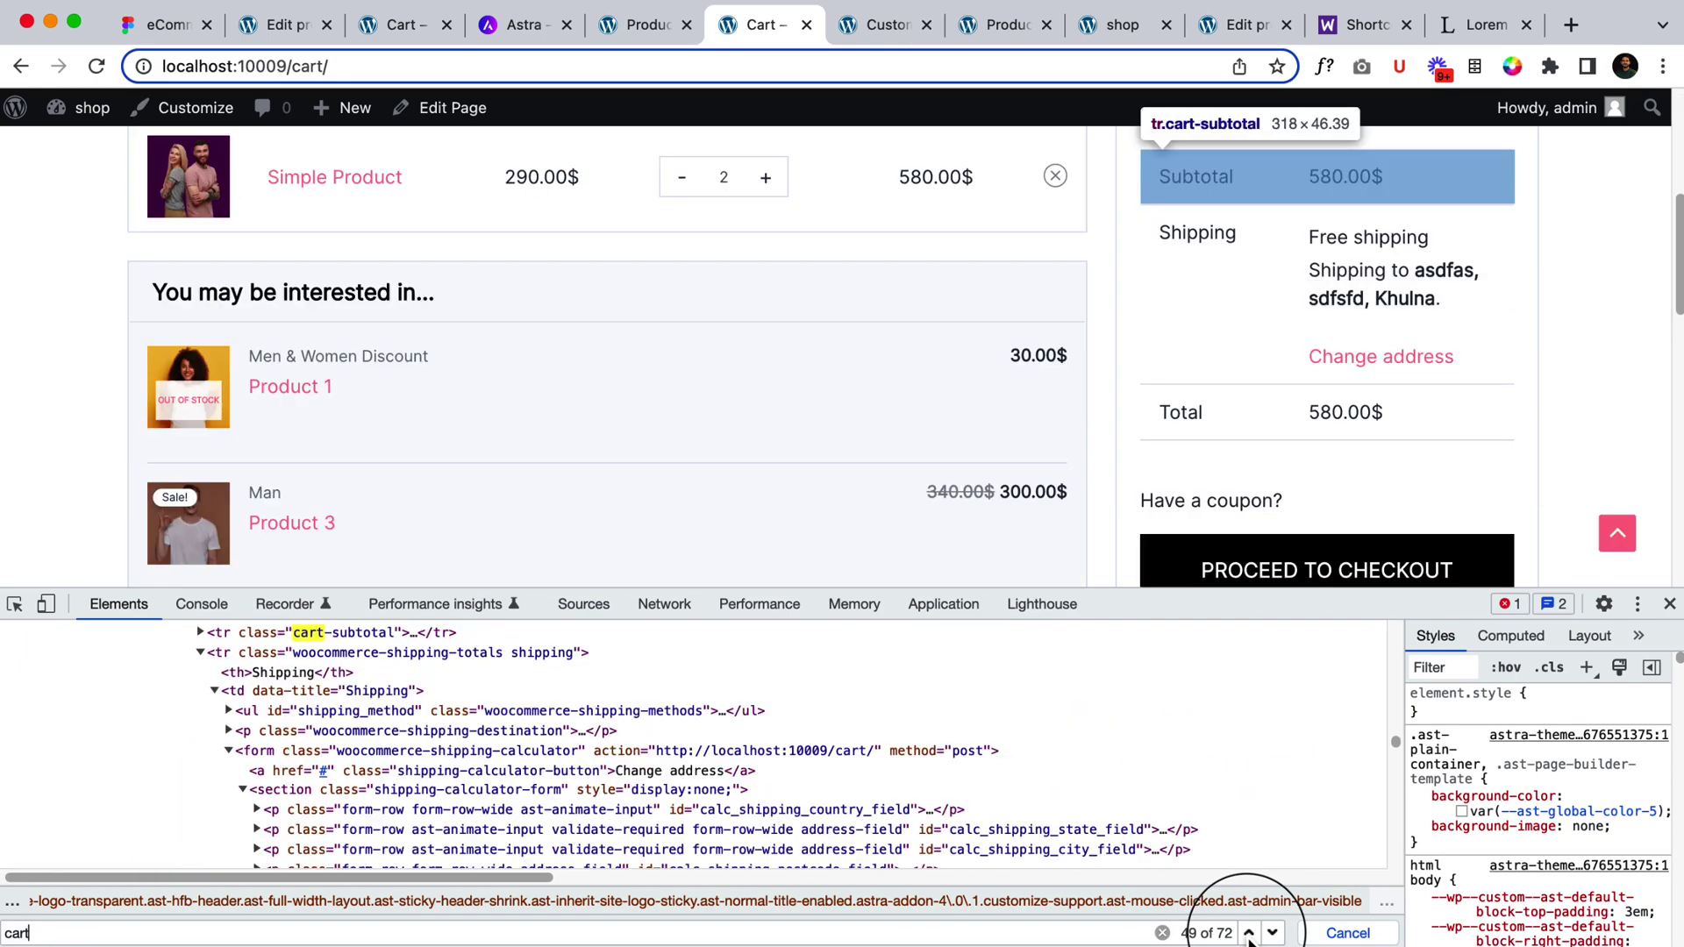
pyautogui.click(1249, 933)
pyautogui.click(1249, 933)
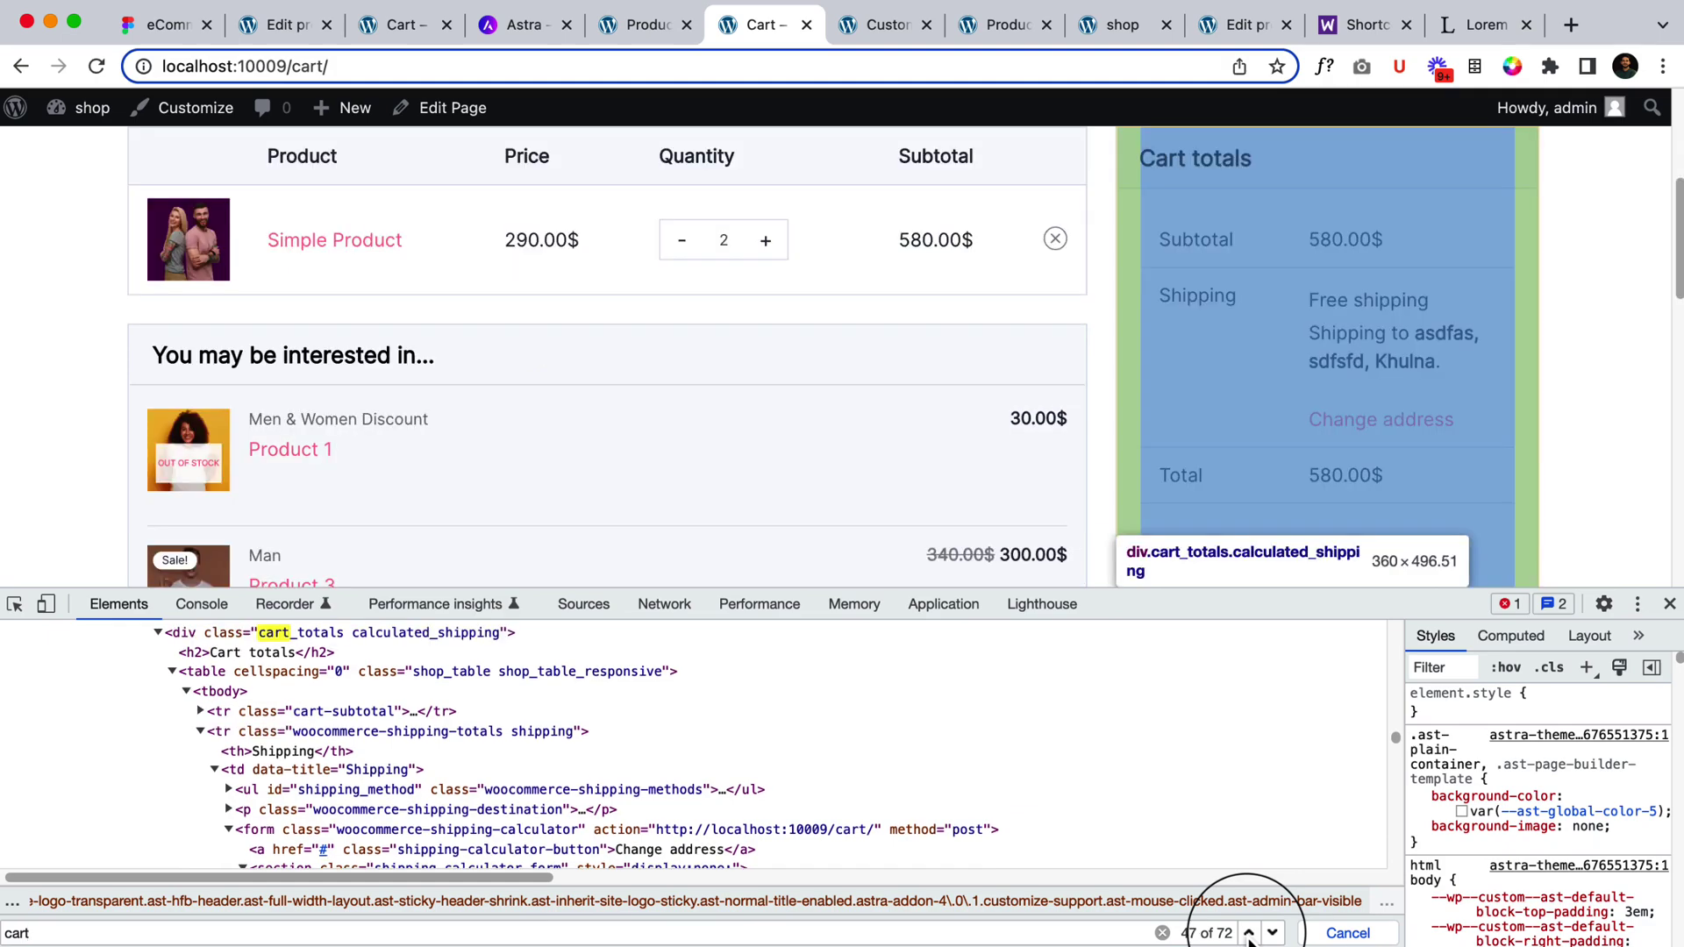
pyautogui.click(1249, 933)
pyautogui.click(1248, 933)
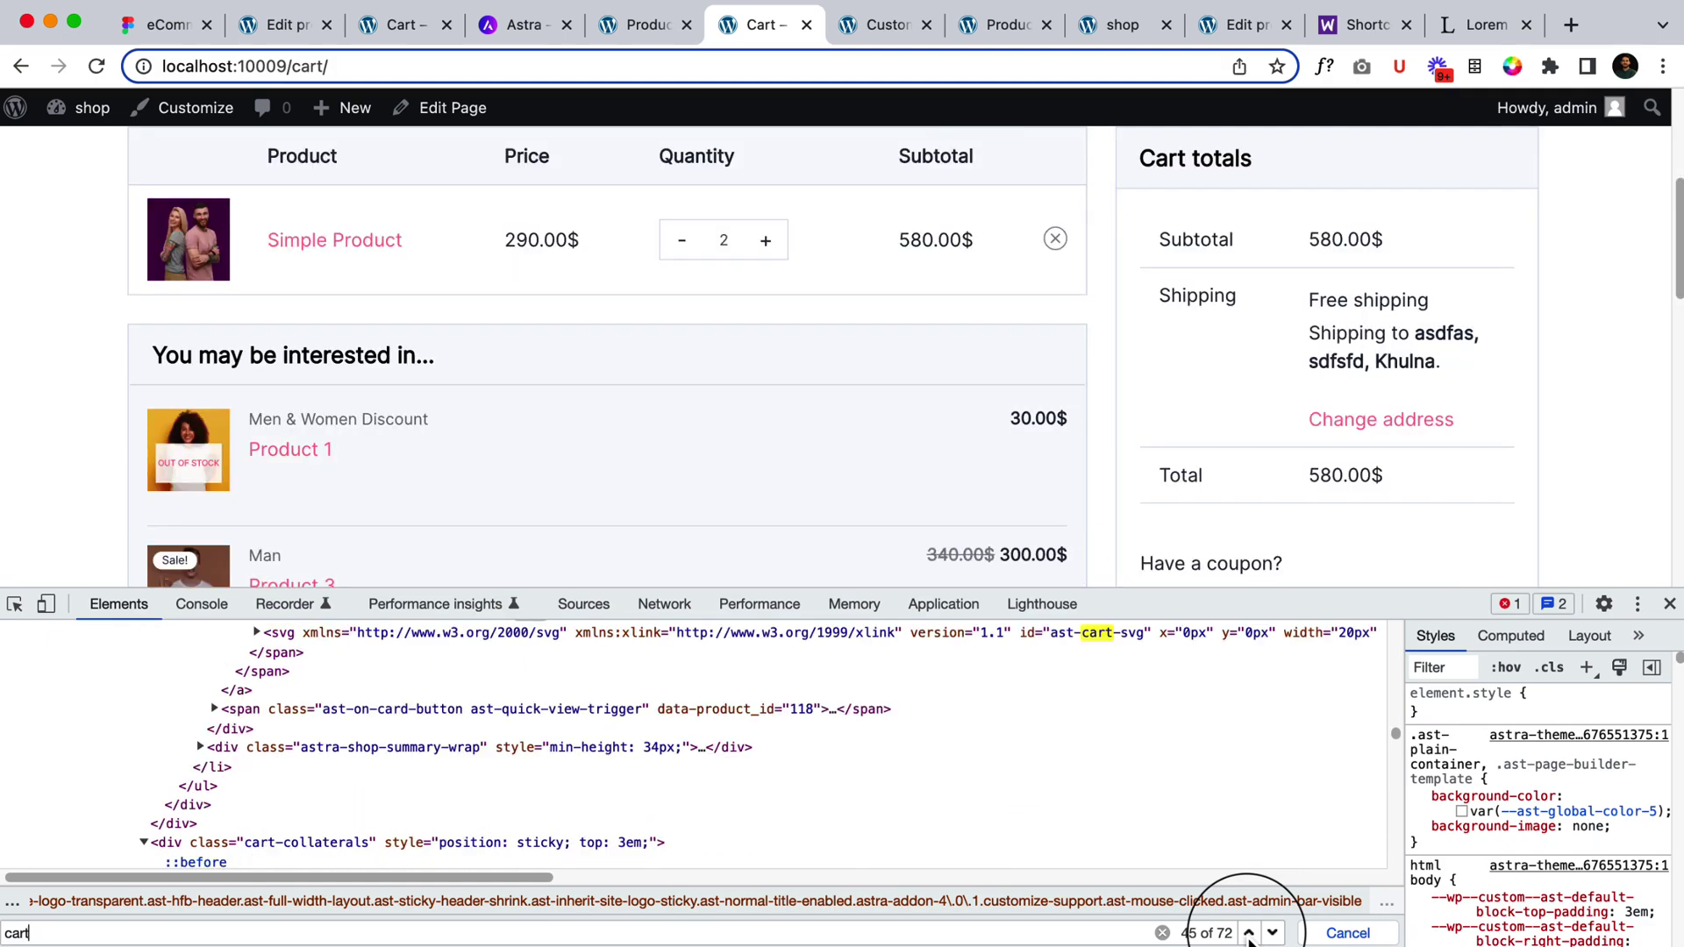
pyautogui.scroll(20, 1223, 845)
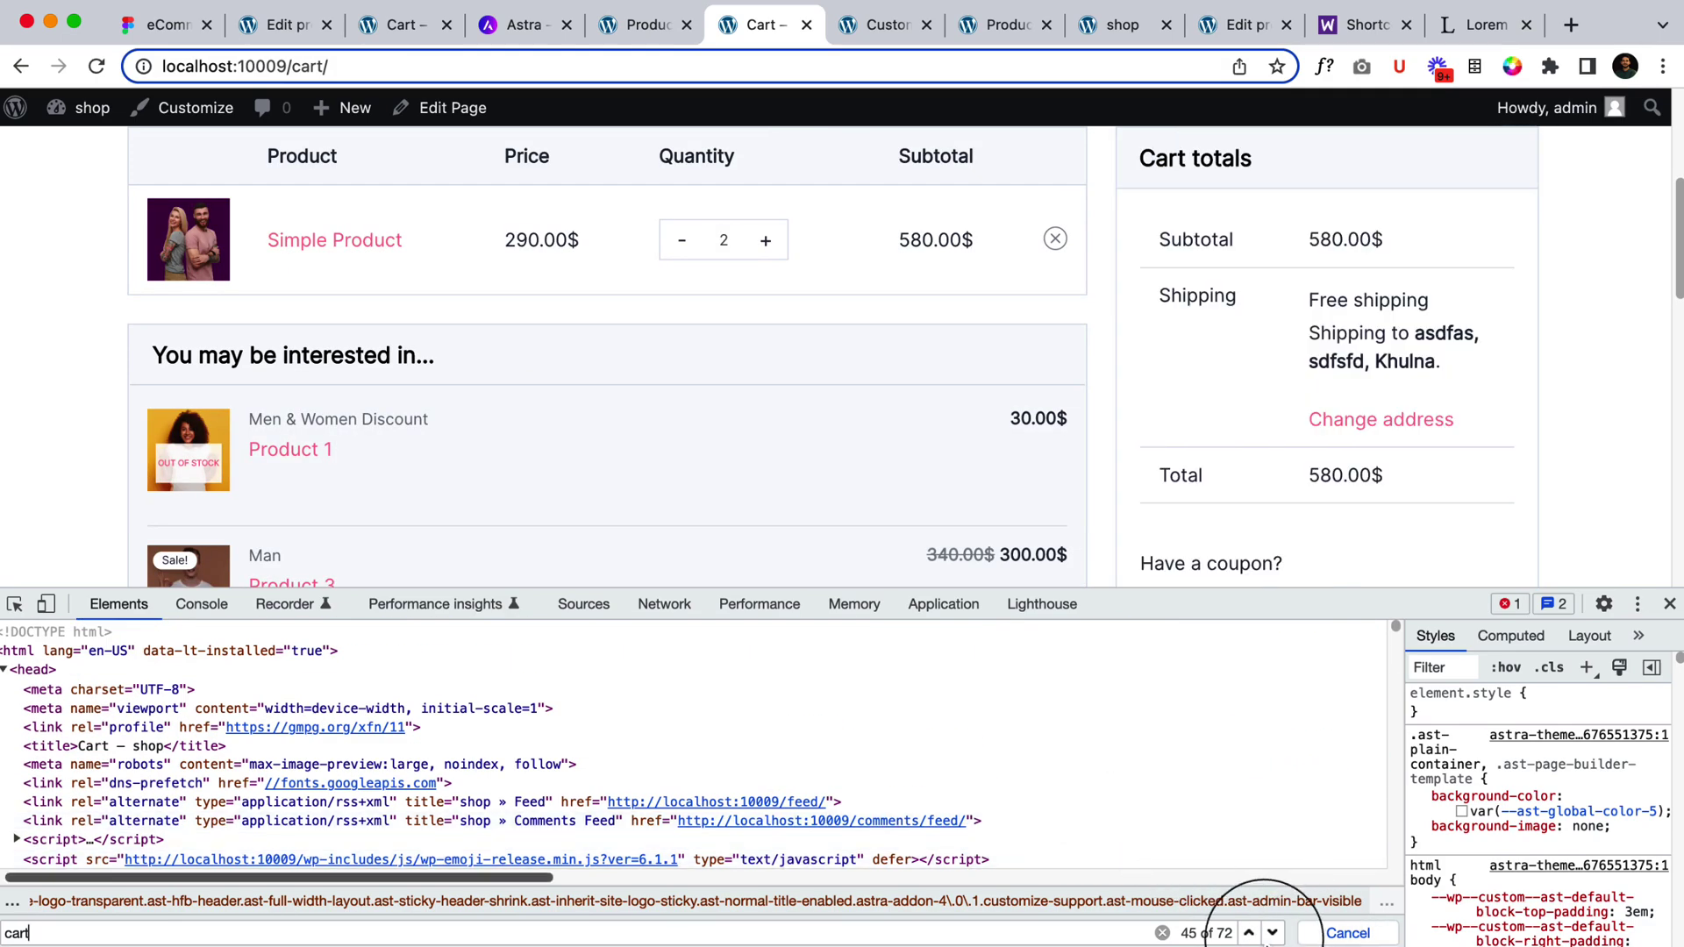
pyautogui.click(1249, 933)
pyautogui.click(1249, 933)
pyautogui.click(1248, 933)
pyautogui.click(1249, 933)
pyautogui.click(1249, 933)
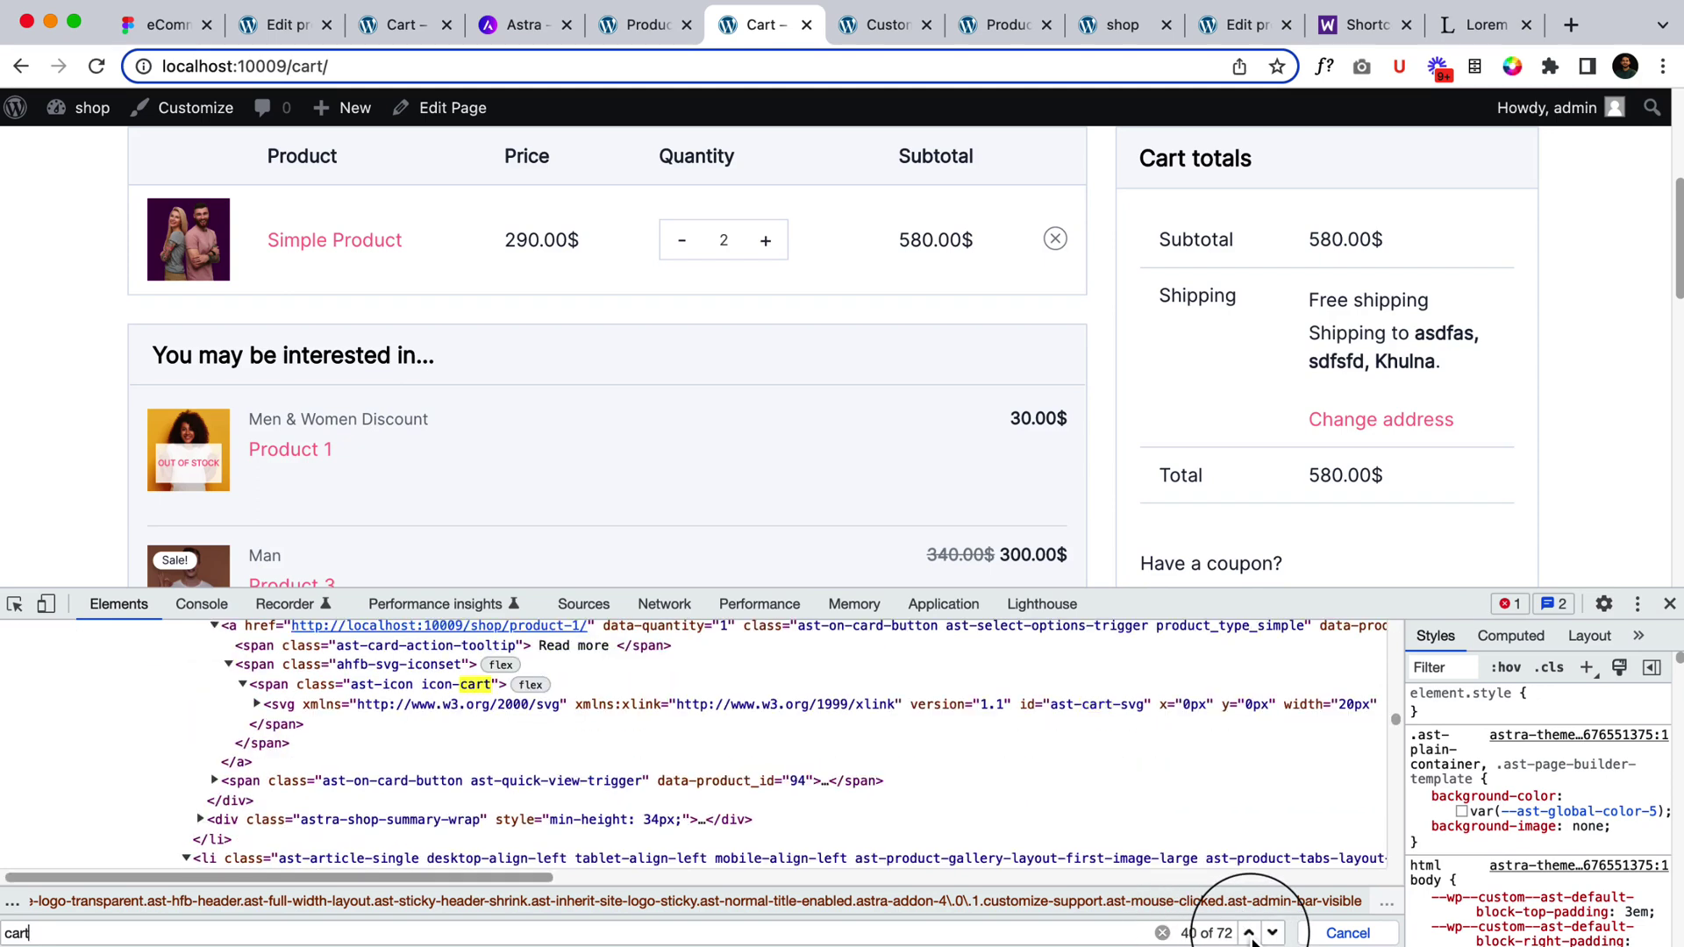
pyautogui.click(1249, 933)
pyautogui.click(1249, 933)
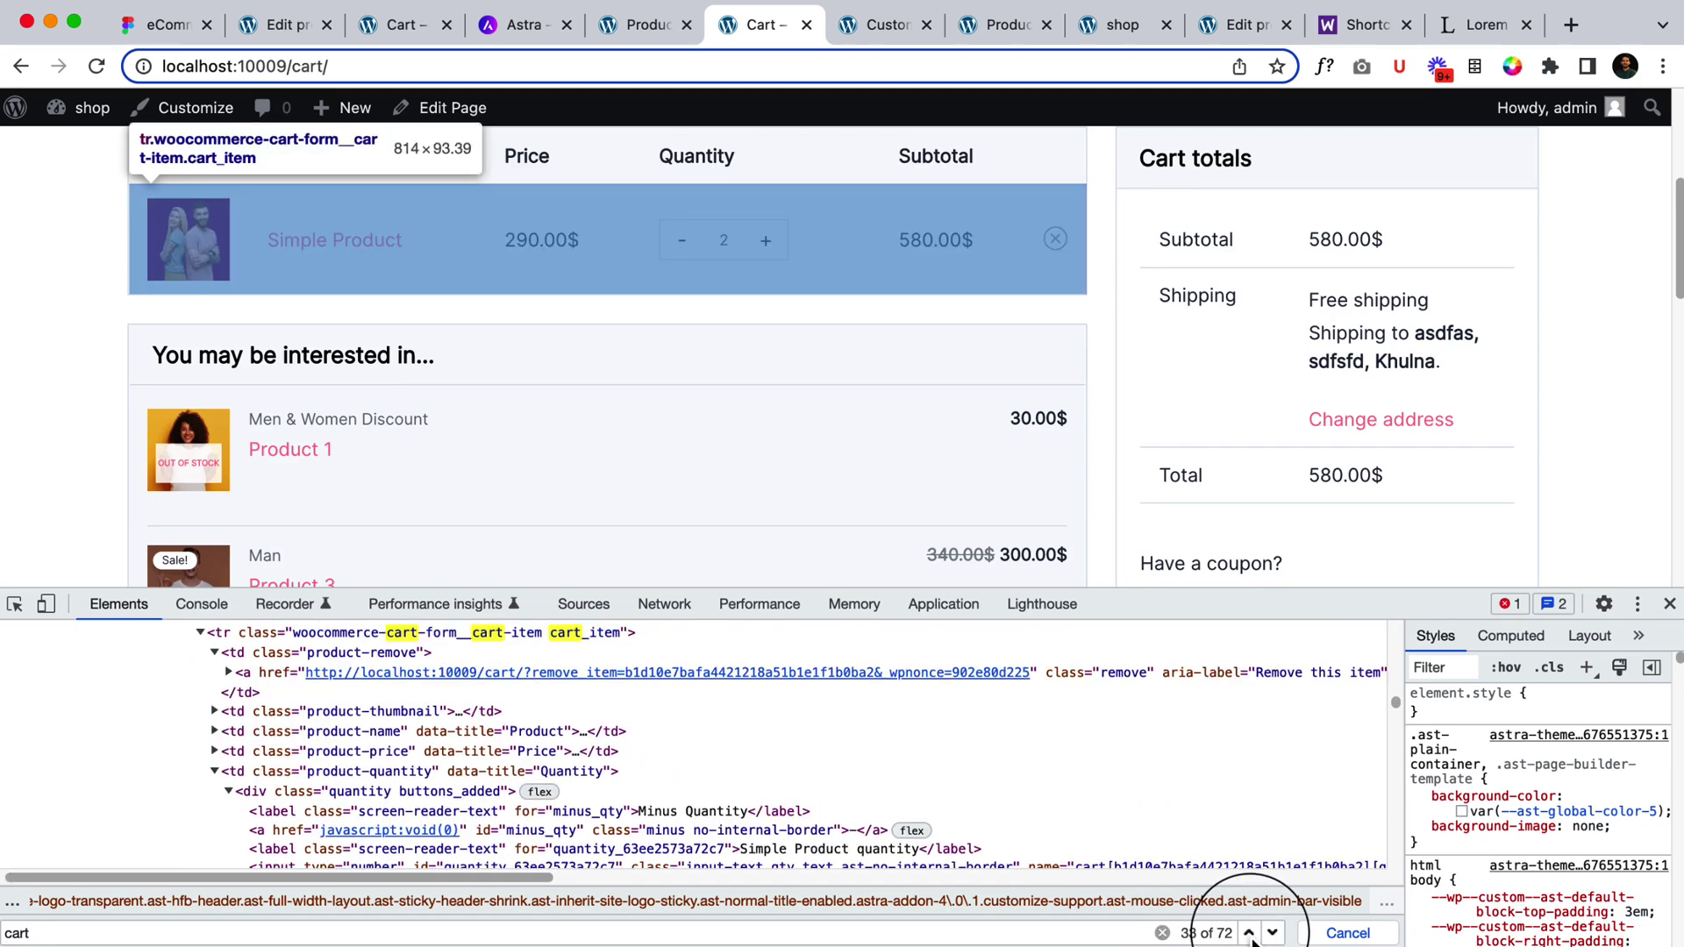
pyautogui.click(1249, 934)
pyautogui.click(1248, 934)
pyautogui.click(1249, 933)
pyautogui.click(1249, 933)
pyautogui.click(1249, 933)
pyautogui.click(1249, 933)
pyautogui.click(1249, 933)
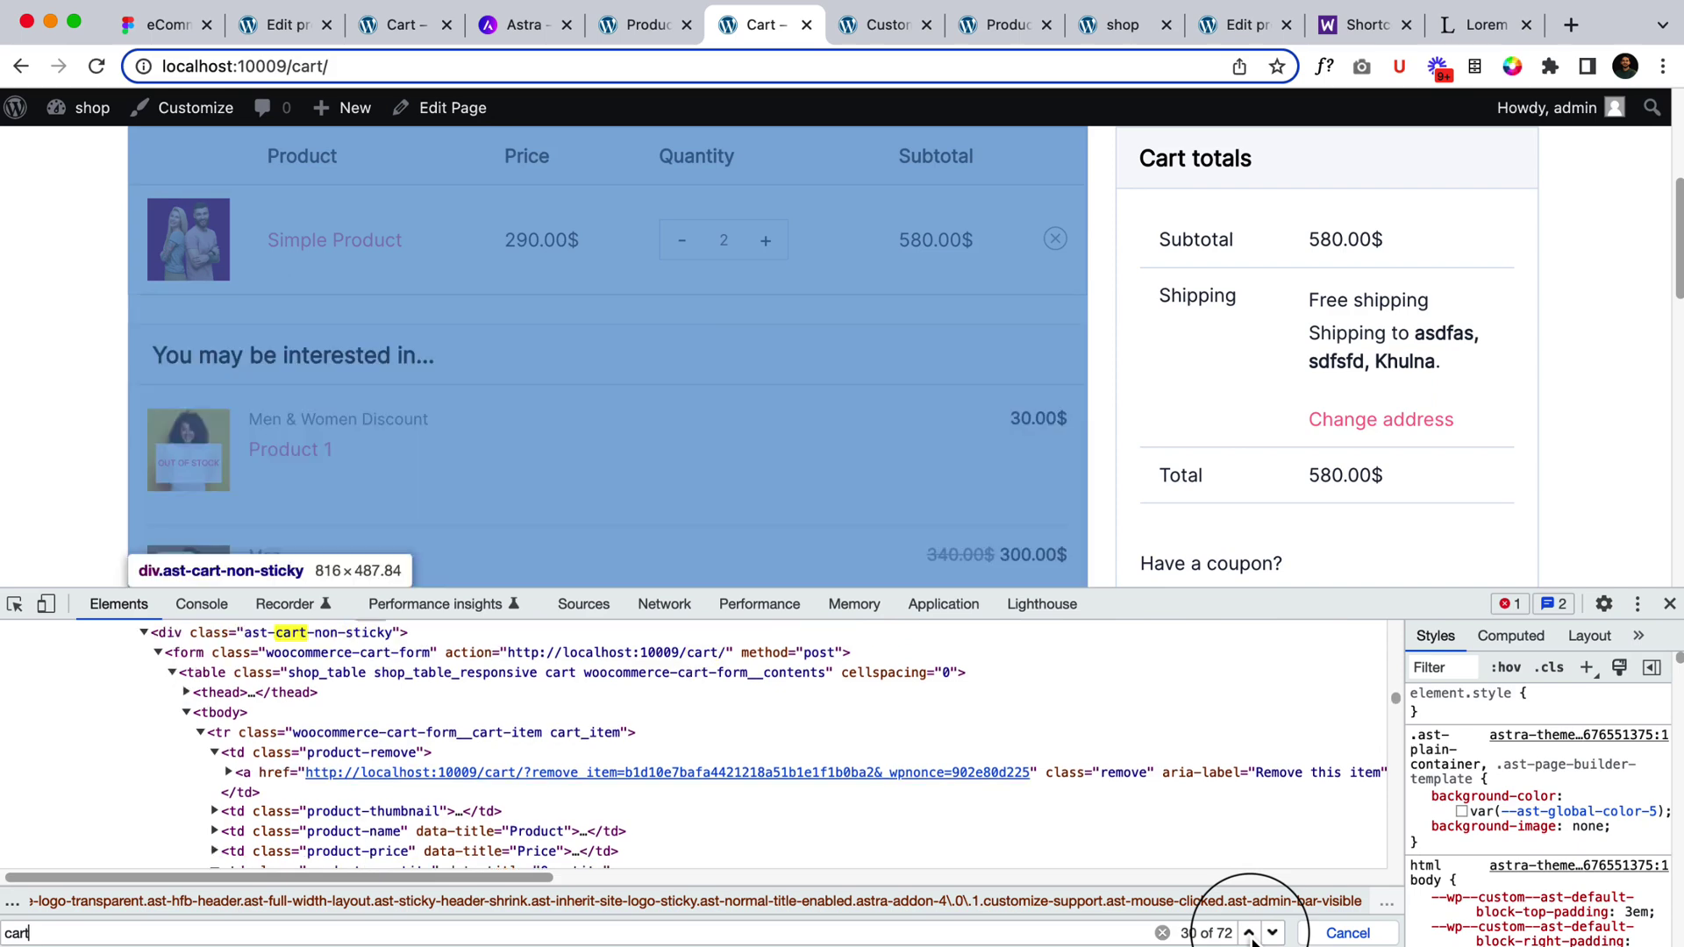
pyautogui.click(1249, 933)
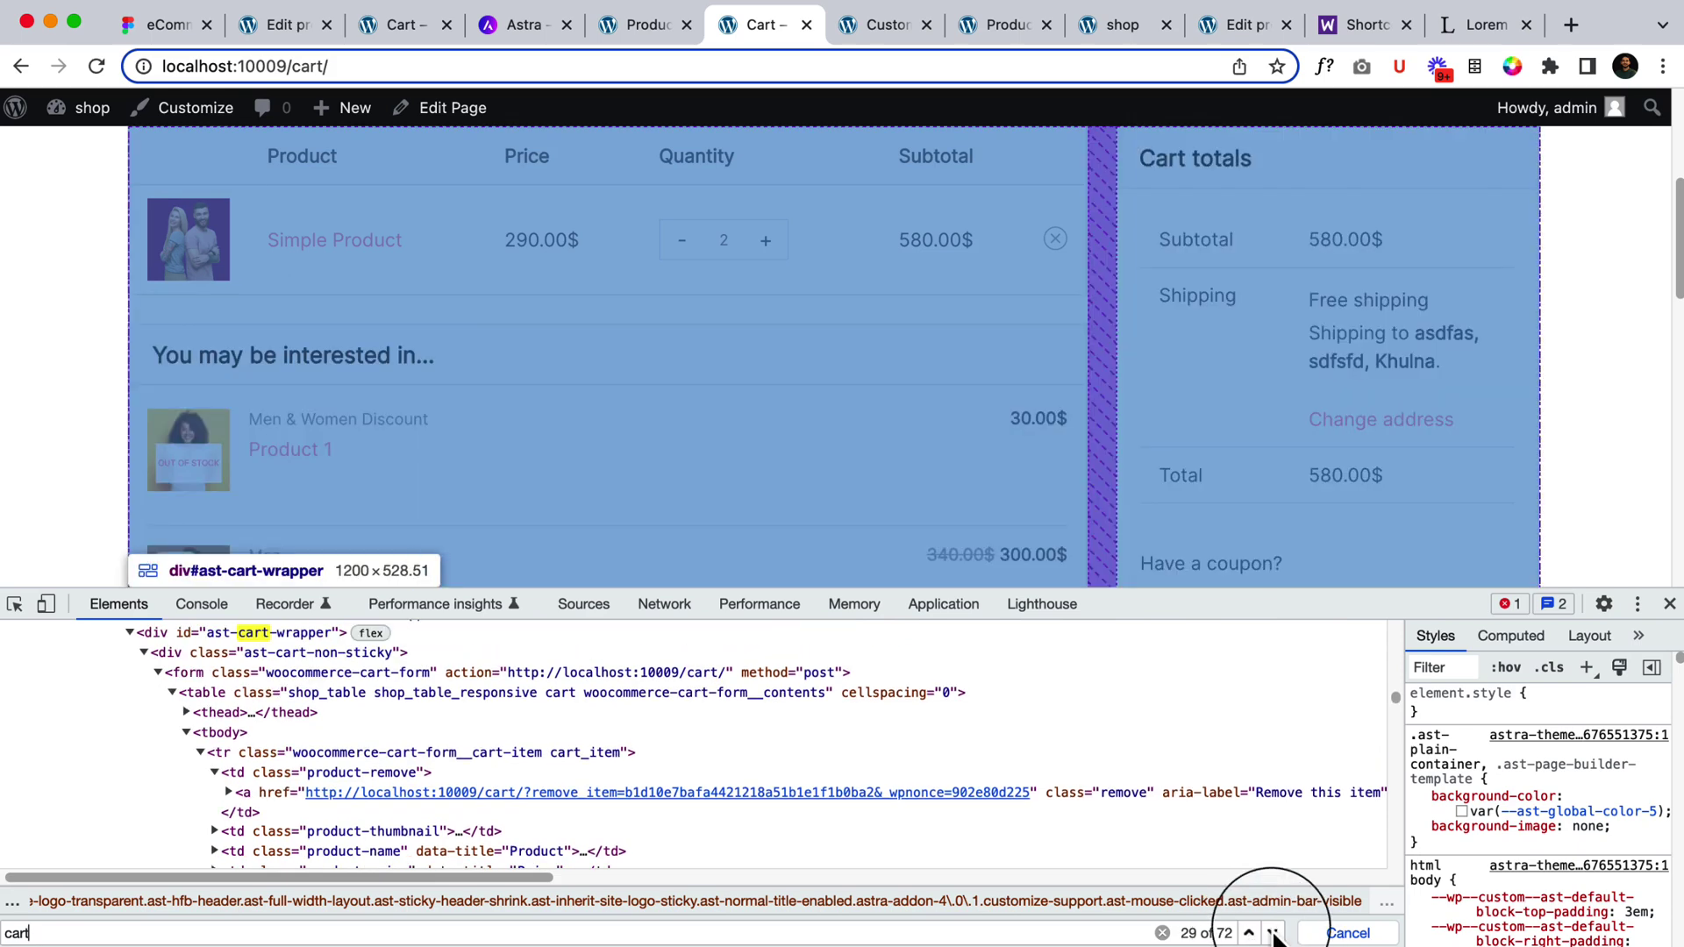
pyautogui.click(1271, 934)
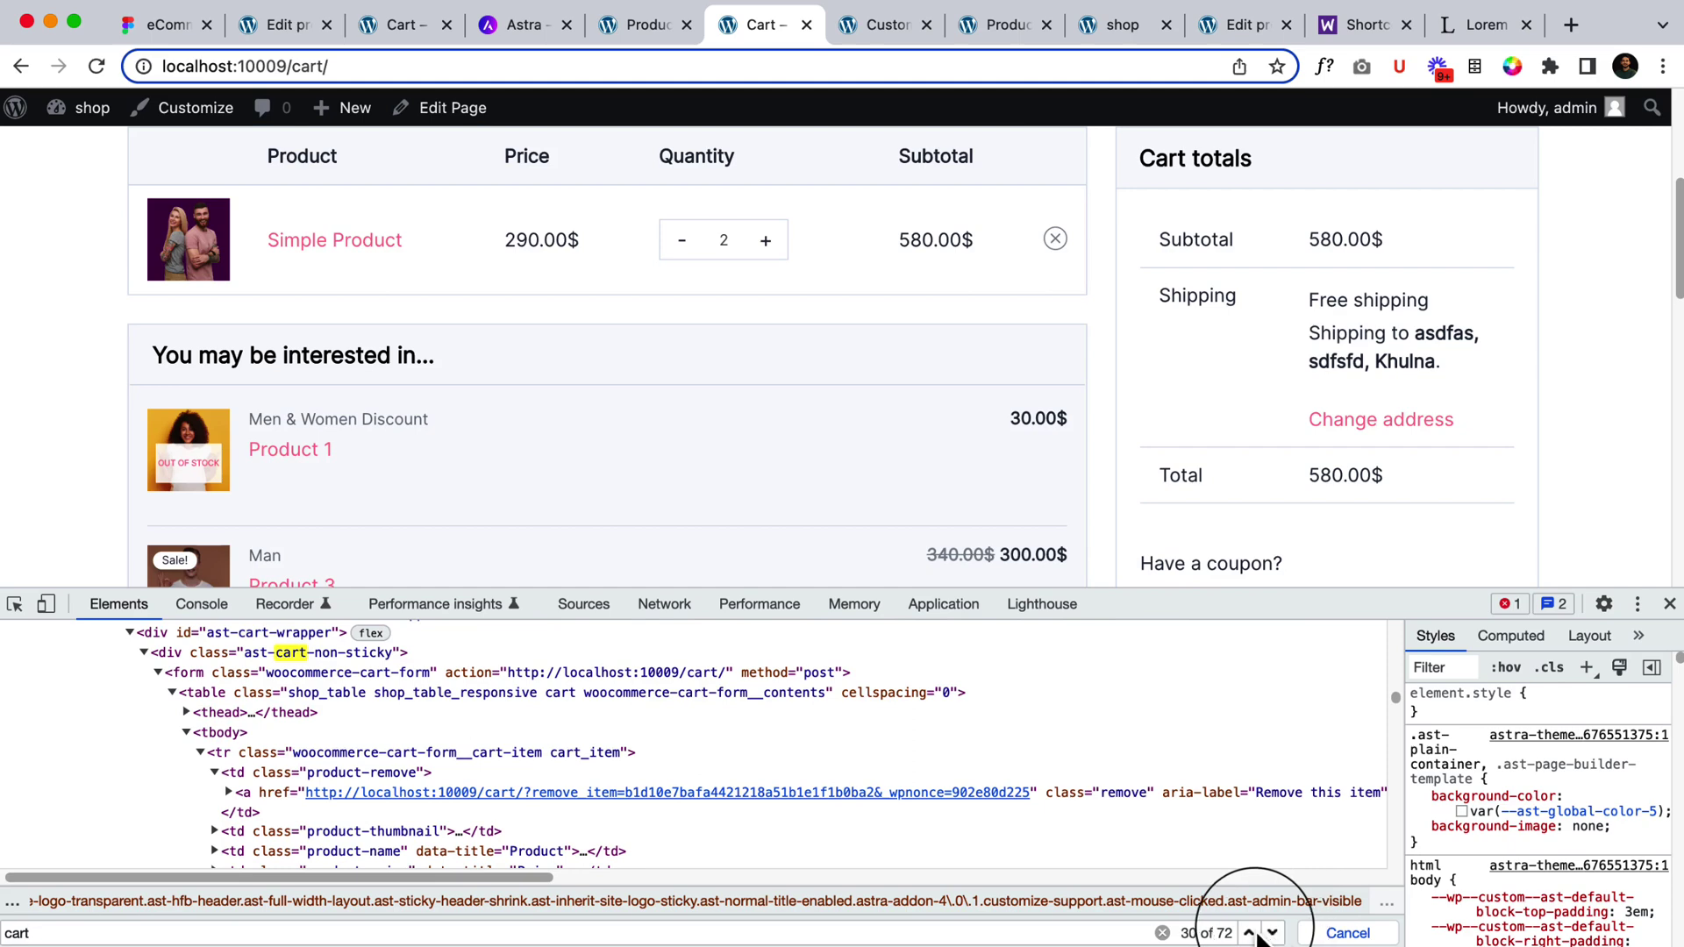
pyautogui.click(1249, 933)
pyautogui.click(1249, 933)
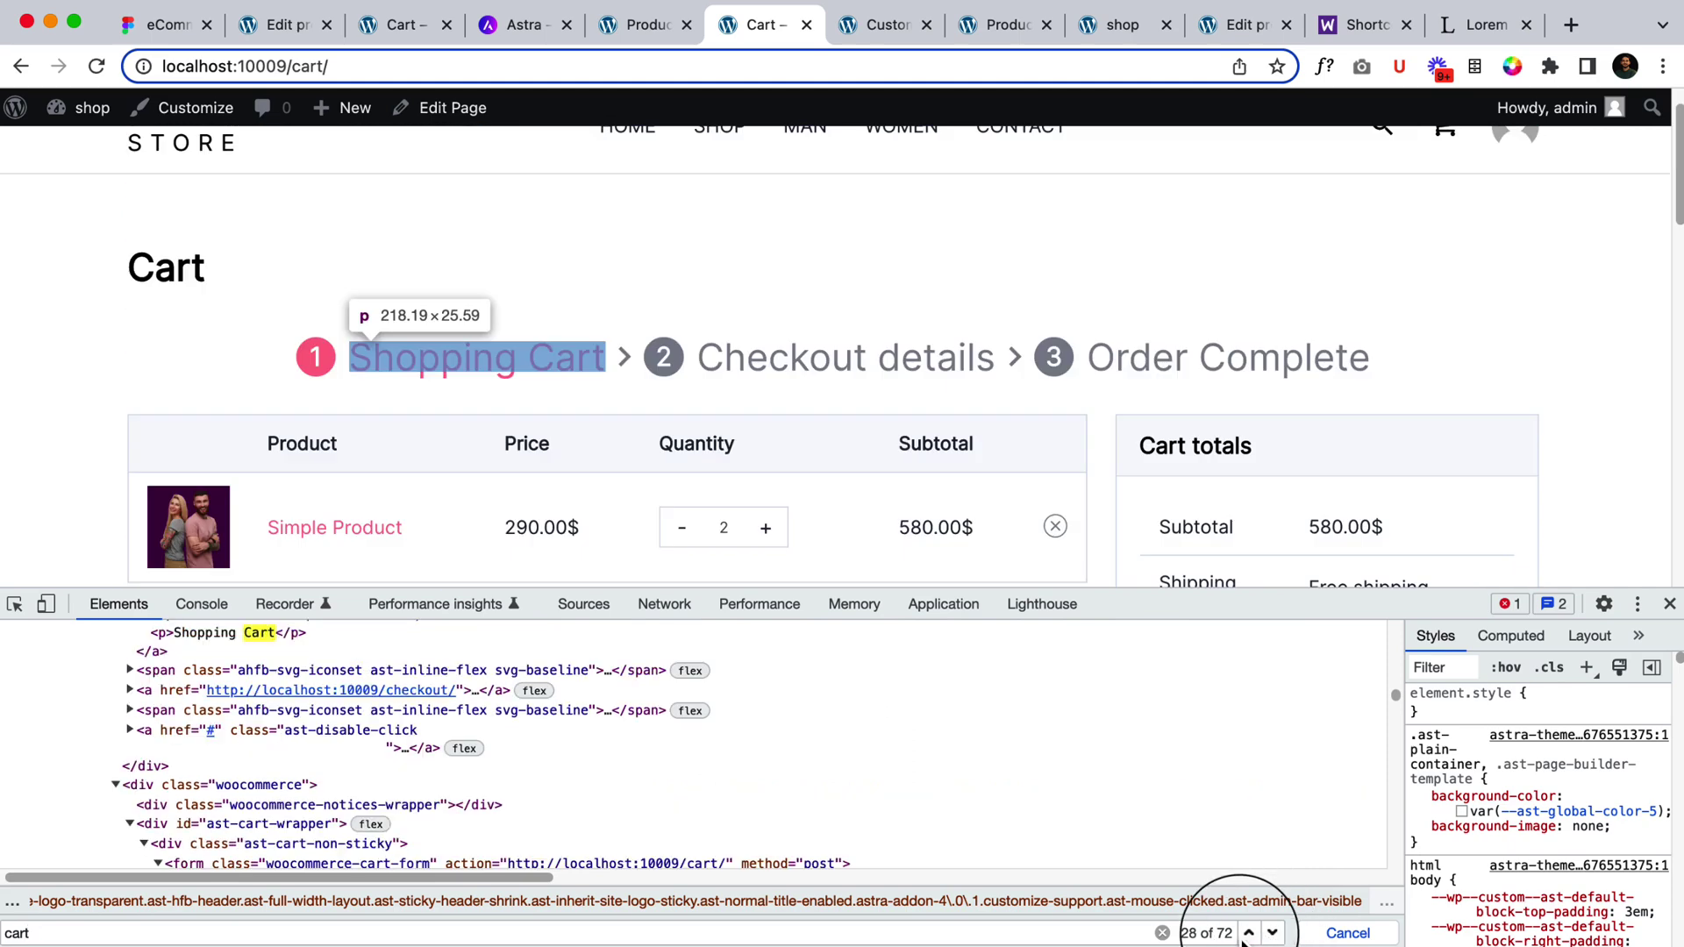
pyautogui.click(1249, 933)
pyautogui.click(1249, 933)
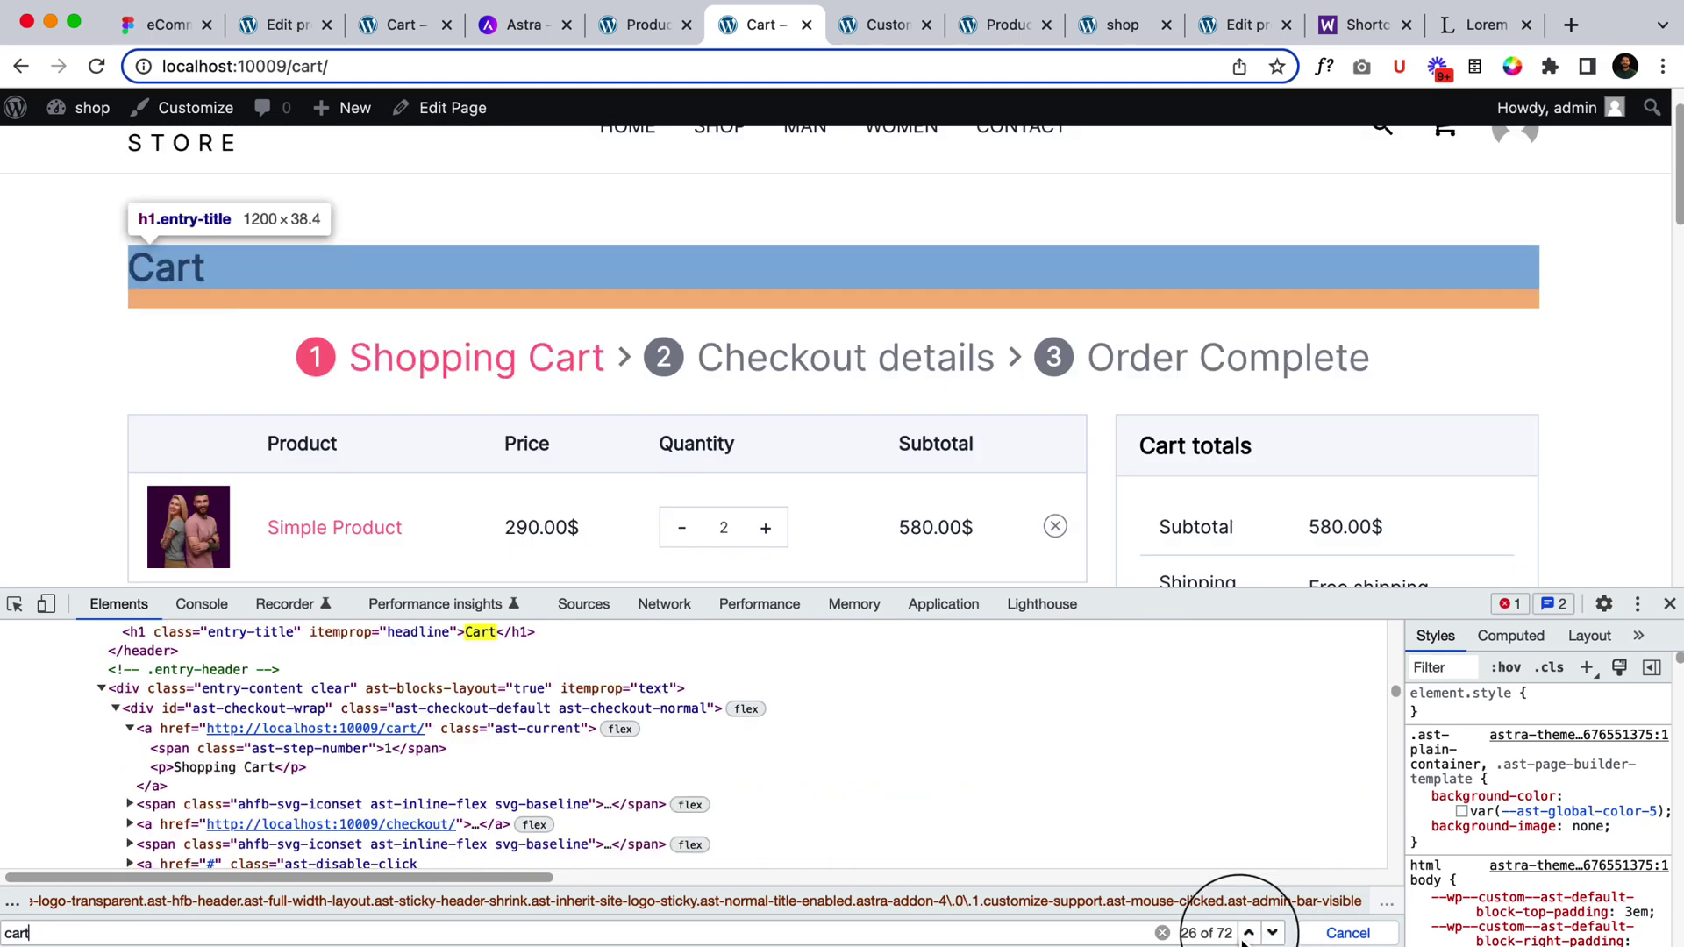
pyautogui.click(1249, 933)
pyautogui.click(1249, 933)
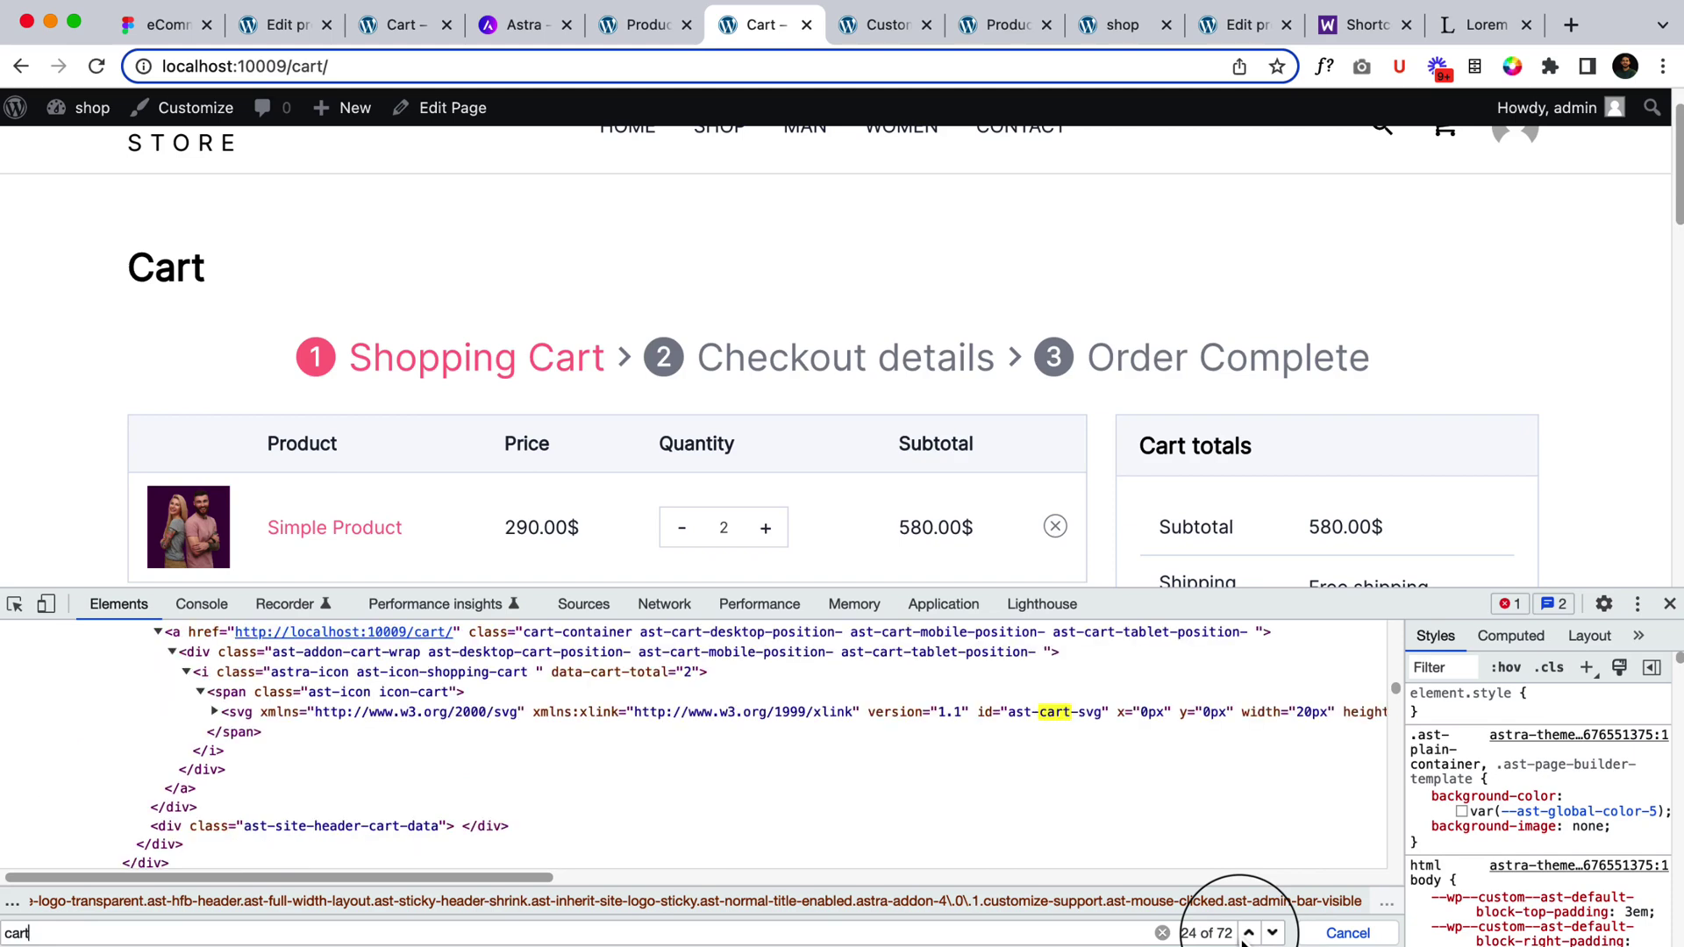
pyautogui.click(1249, 933)
pyautogui.click(1249, 933)
pyautogui.click(1249, 933)
pyautogui.click(1249, 933)
pyautogui.click(1249, 933)
pyautogui.doubleClick(1249, 934)
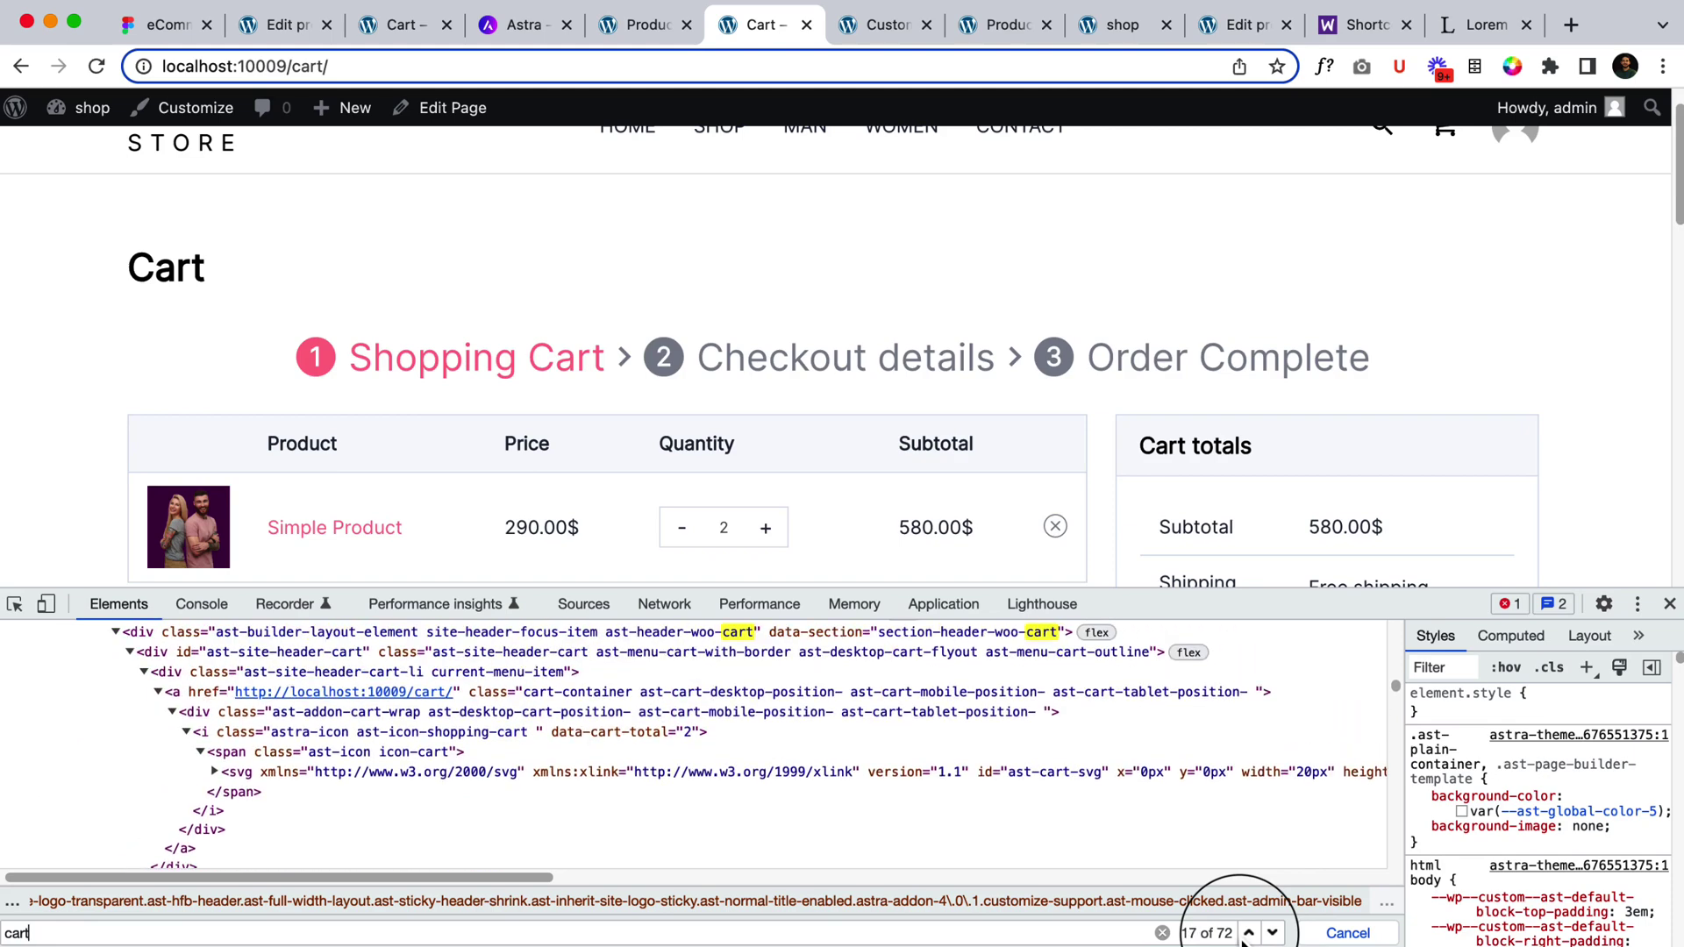
pyautogui.click(1249, 933)
pyautogui.click(1249, 933)
pyautogui.click(1249, 933)
pyautogui.click(1246, 935)
pyautogui.click(1245, 935)
pyautogui.click(1245, 935)
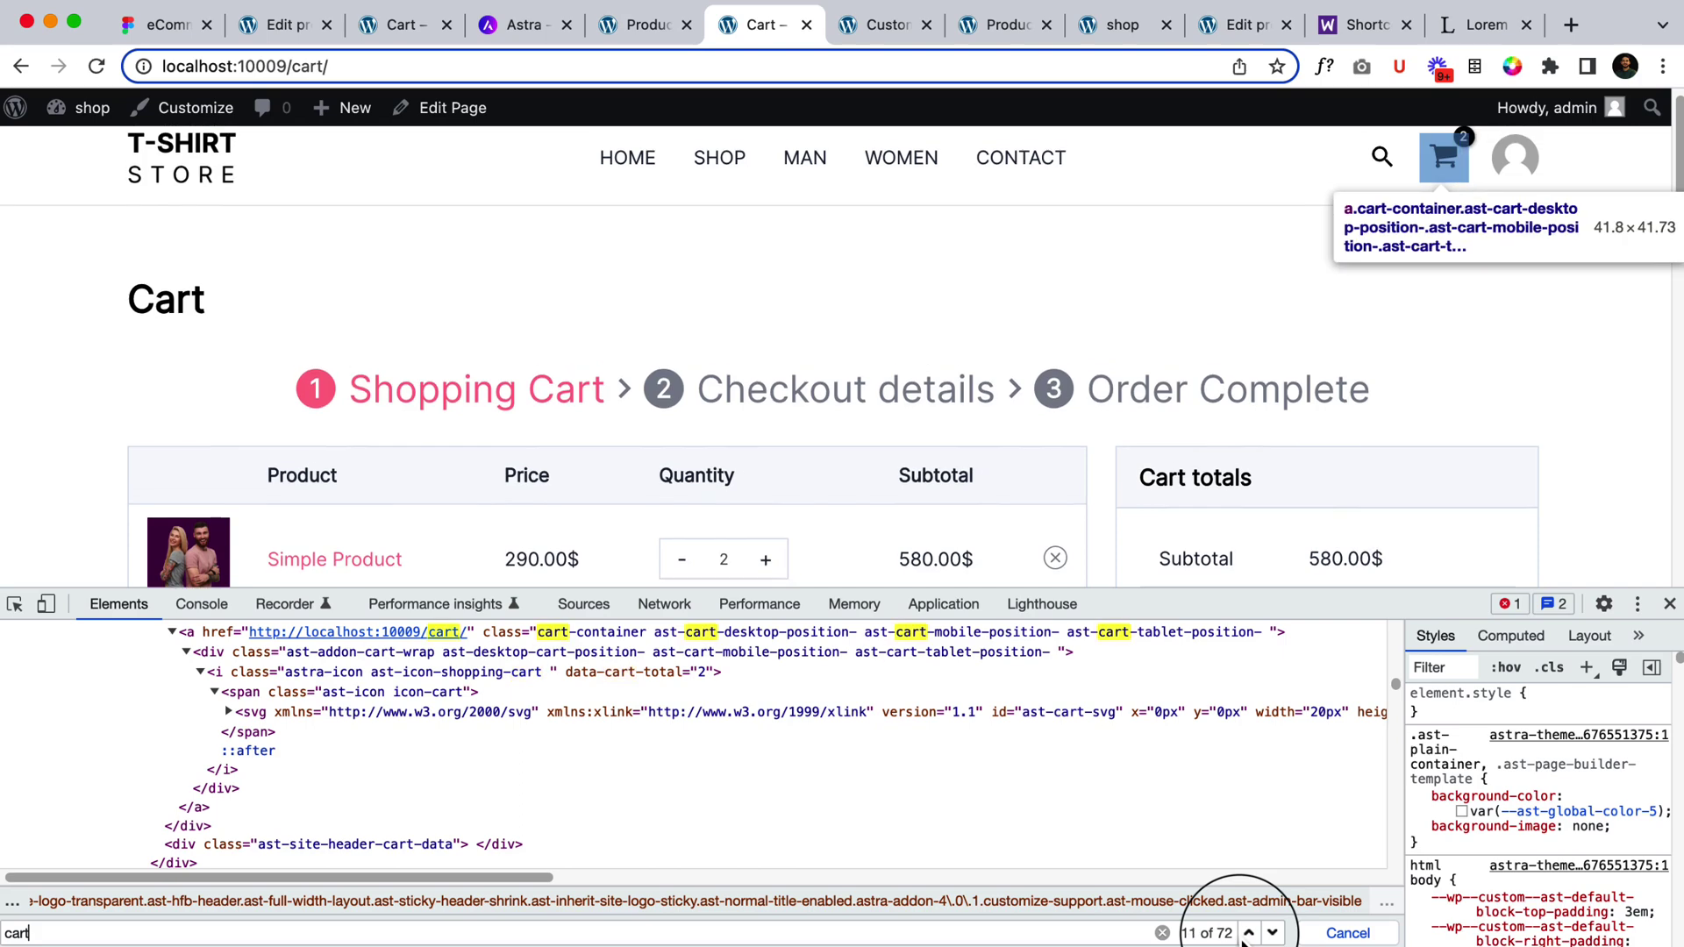
pyautogui.click(1246, 935)
pyautogui.click(1246, 935)
pyautogui.click(1245, 935)
pyautogui.click(1246, 934)
pyautogui.click(1245, 935)
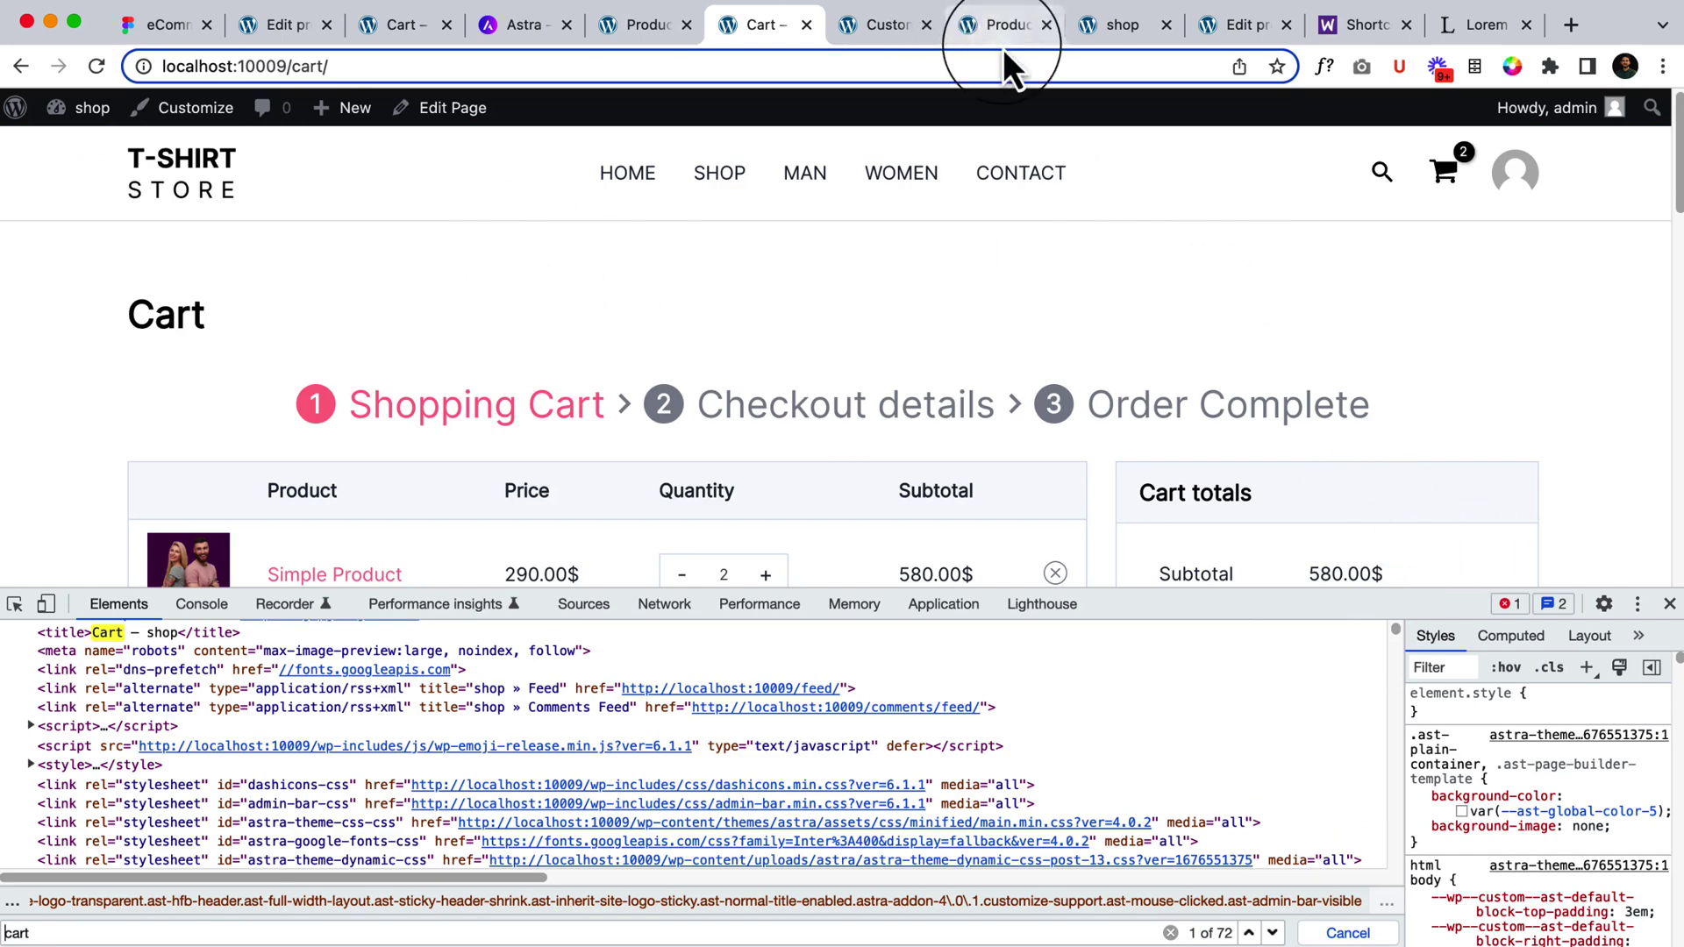
# In the Customizer's Additional CSS, paste the prepared cross-sell CSS rules
pyautogui.click(898, 34)
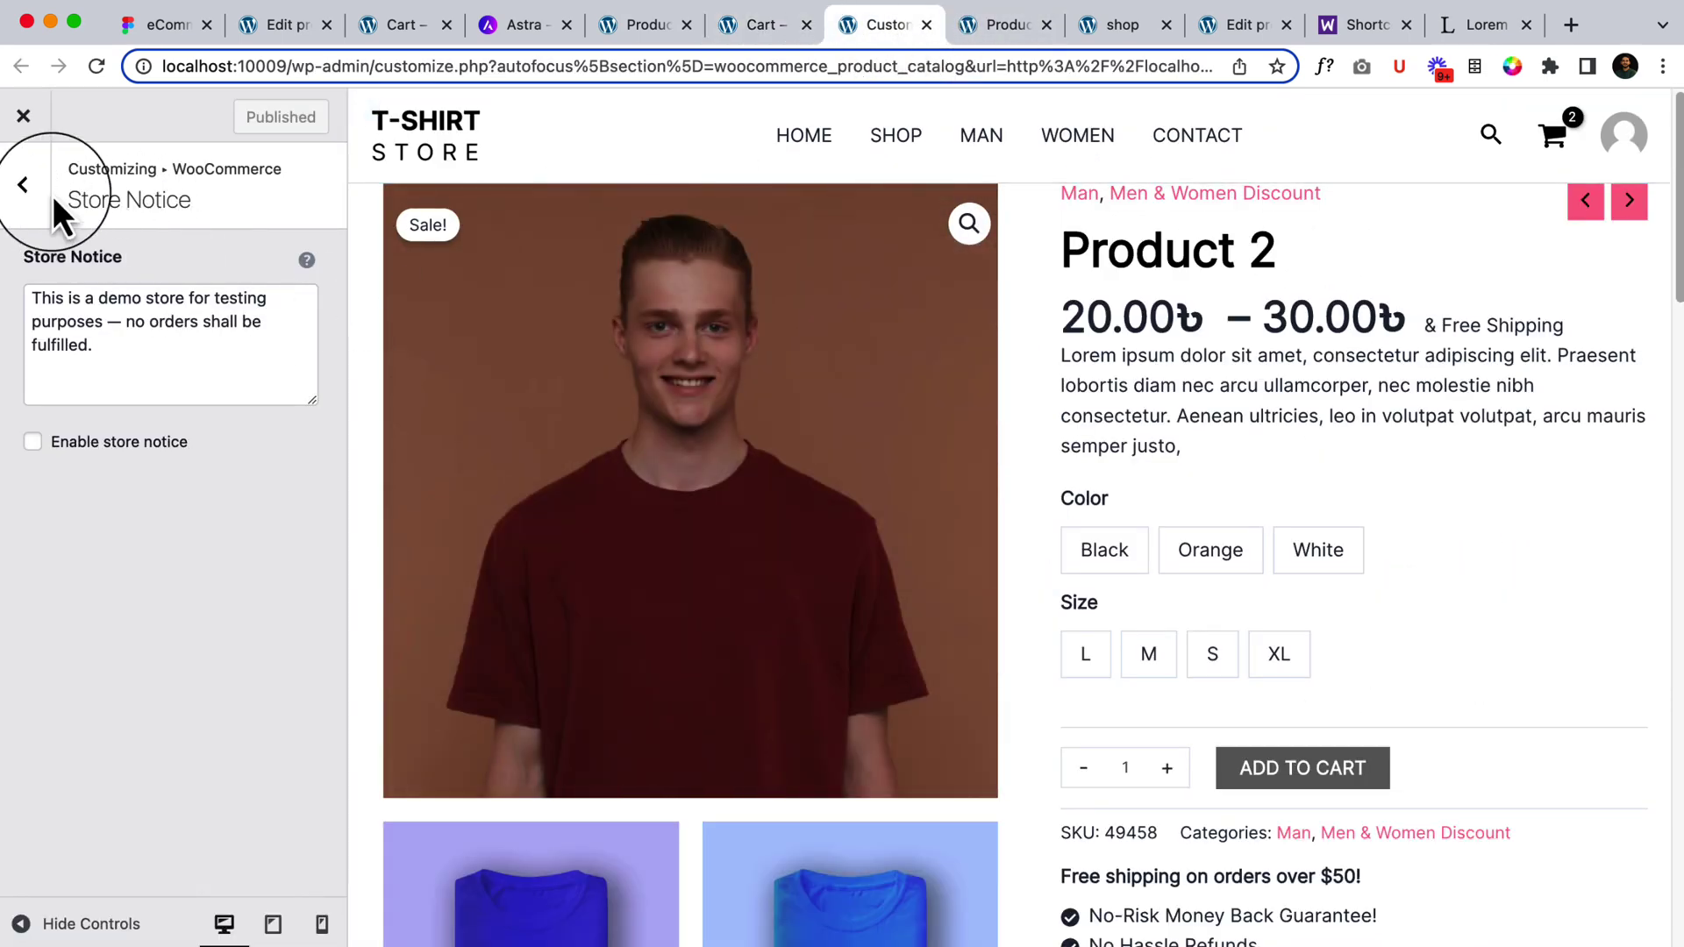
pyautogui.click(18, 211)
pyautogui.click(22, 206)
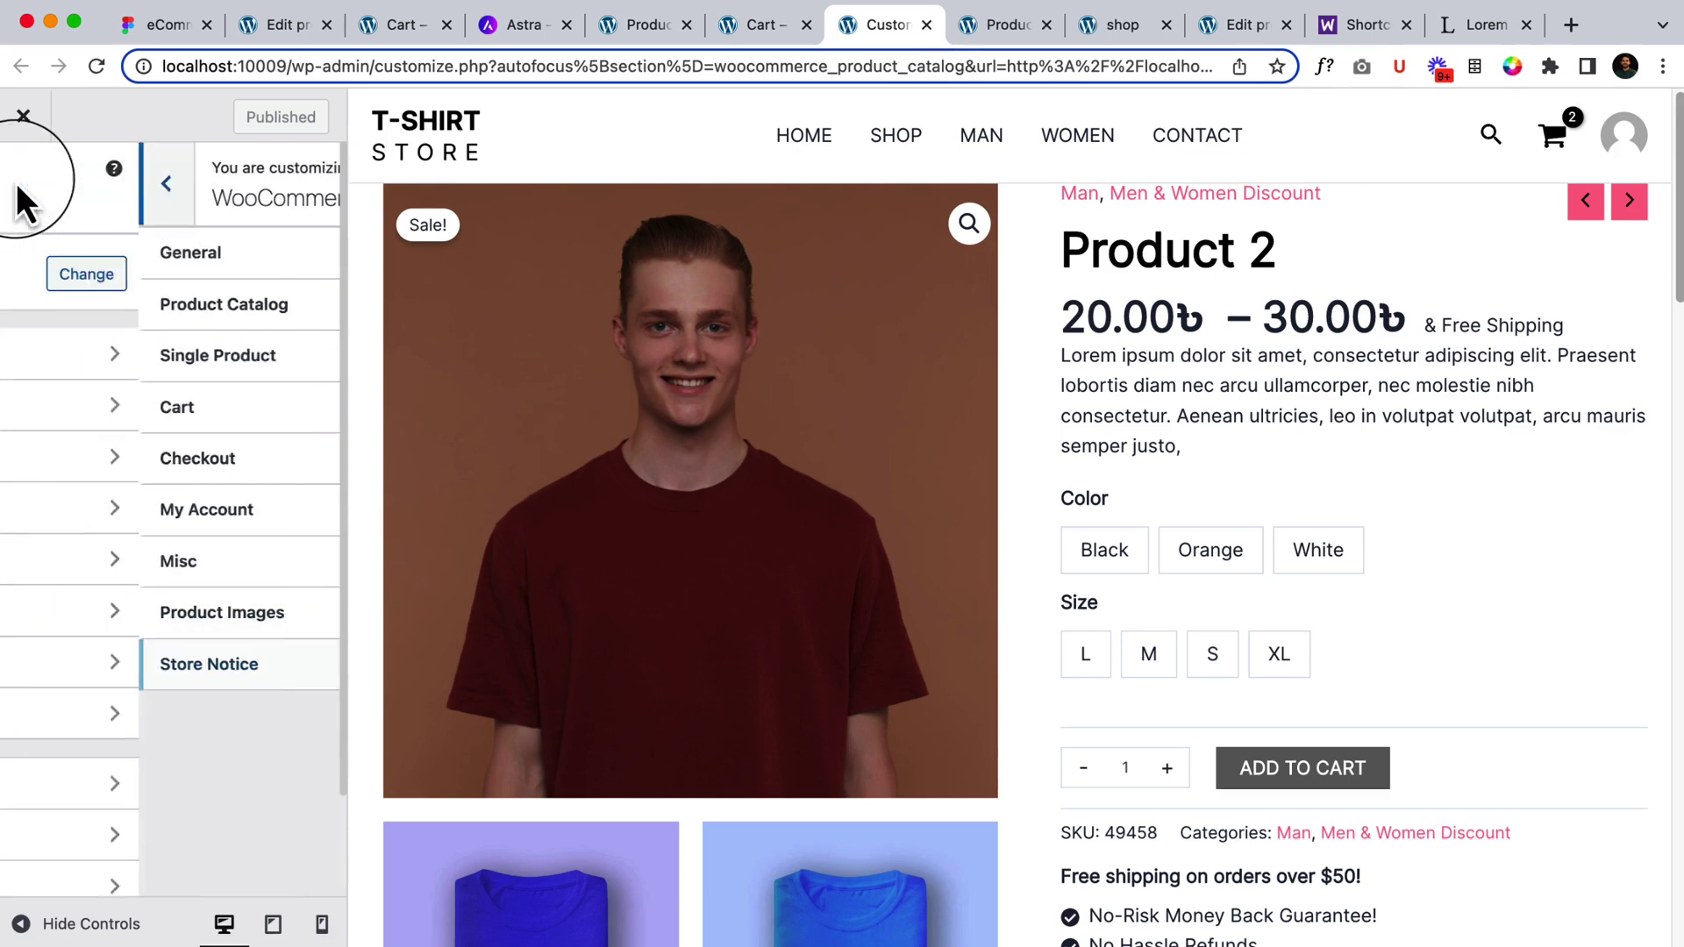
pyautogui.scroll(-3, 105, 833)
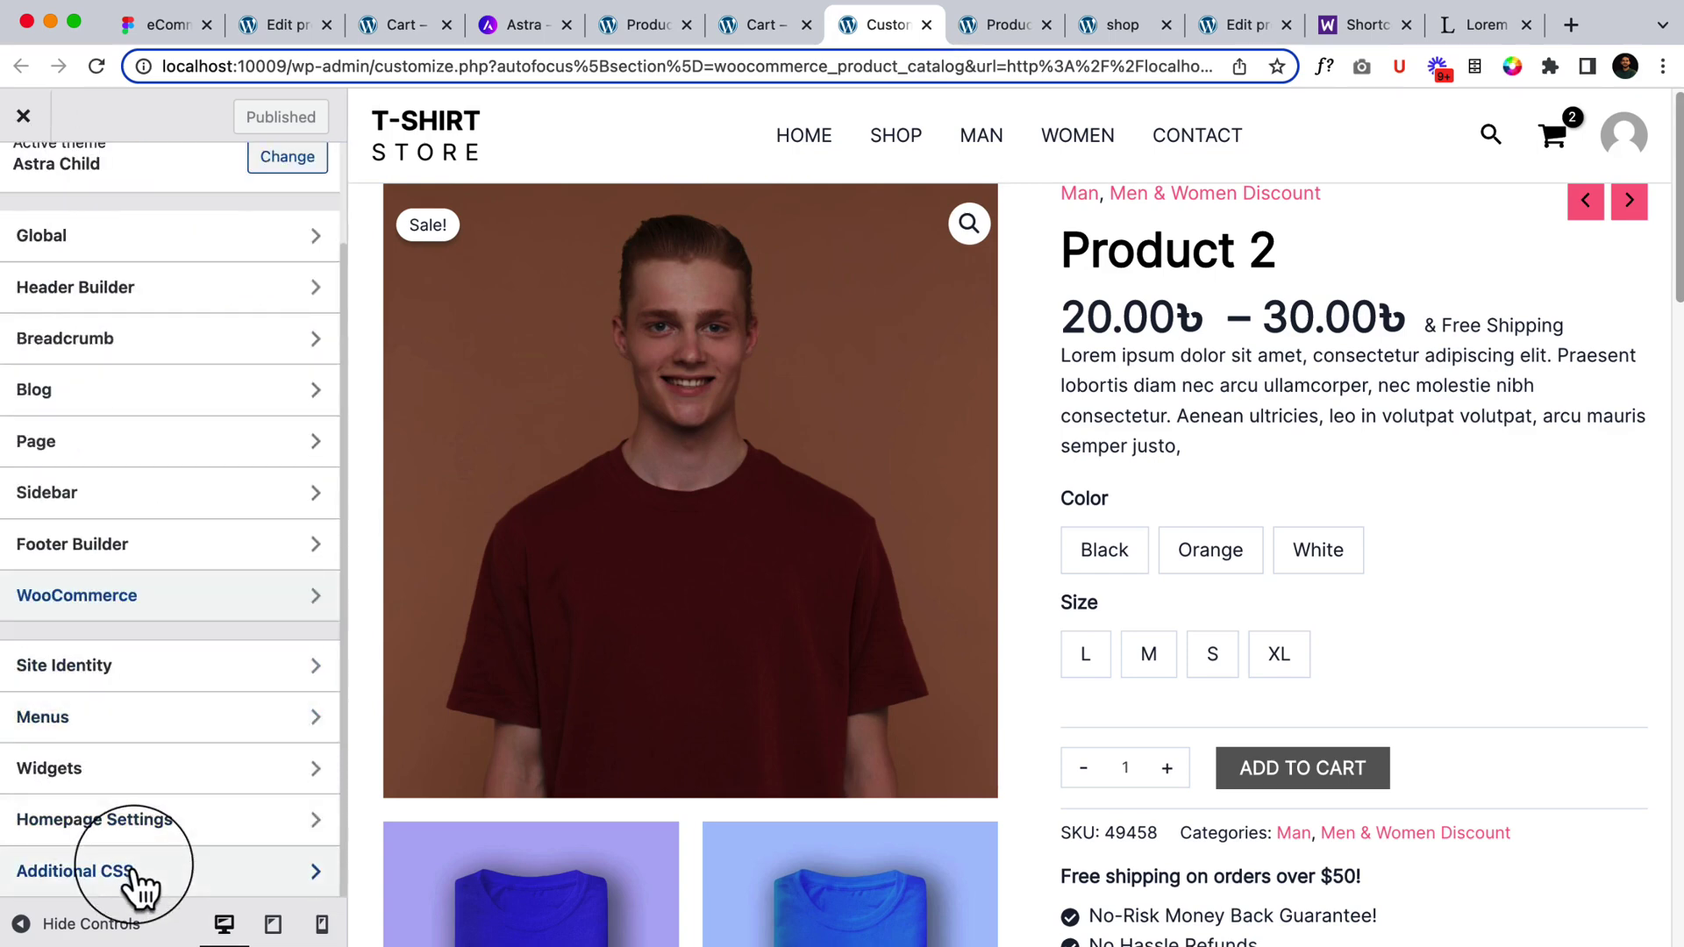
pyautogui.click(136, 872)
pyautogui.click(123, 805)
pyautogui.write('.cross-sells { \tbackground: #f9fafb; }  ul.products.columns-2 { \tmargin-top: 20px; }  span.ast-shop-product-out-of-stock { \tfont-size: 7px !important; }')
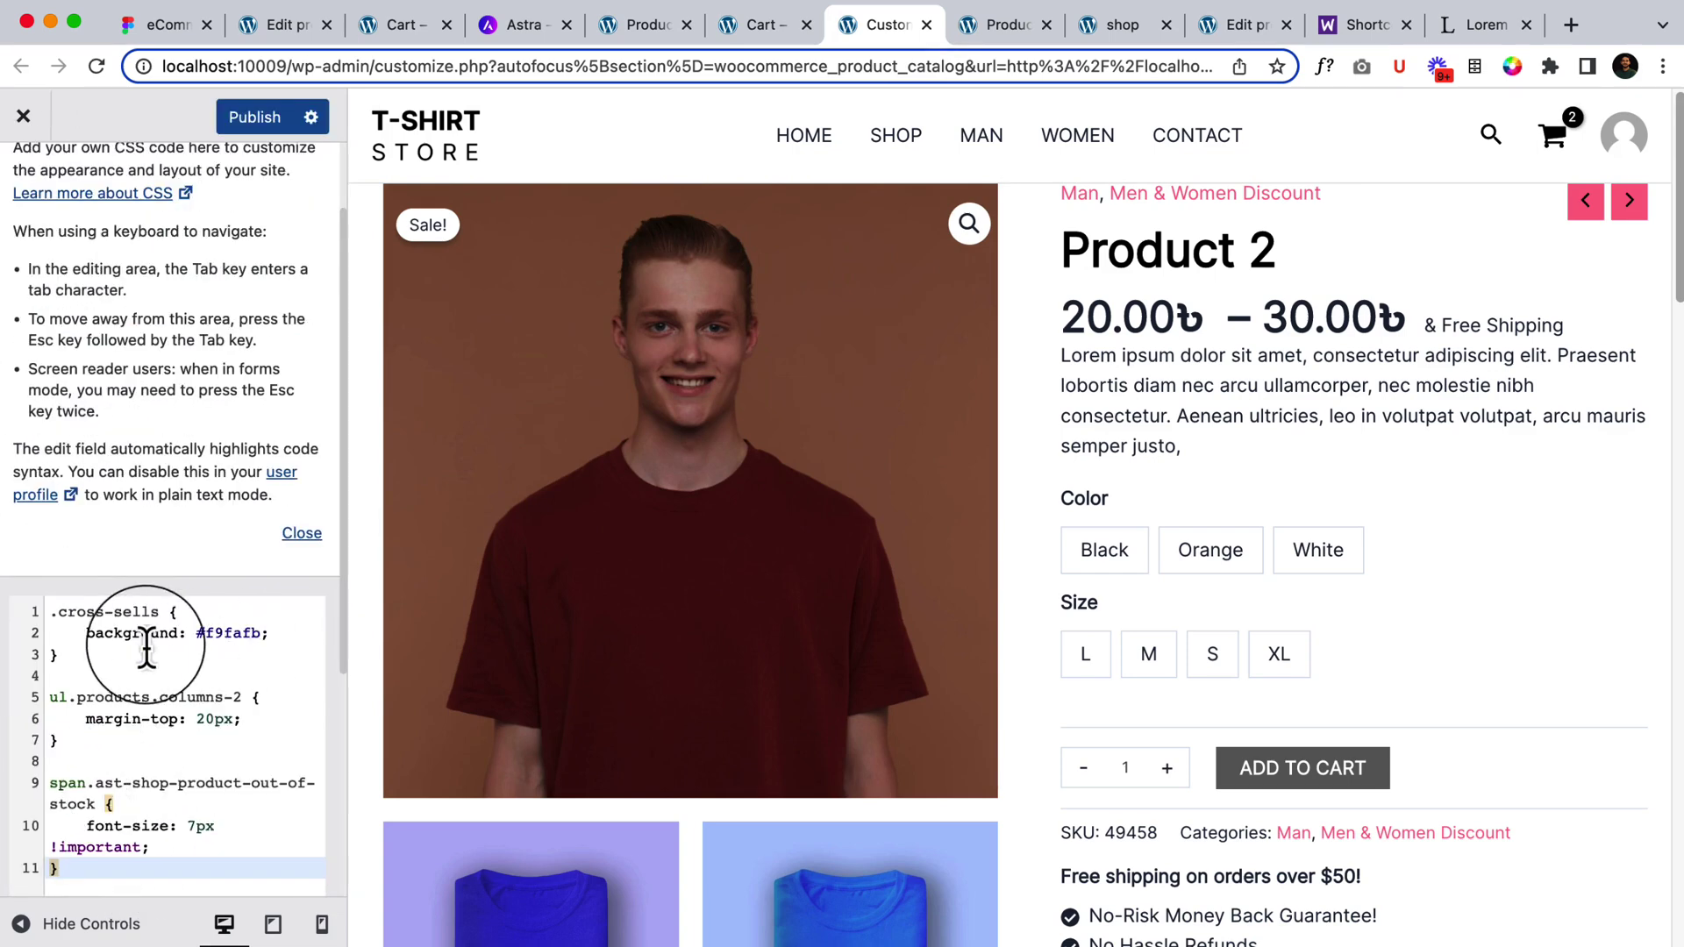
# Prefix all three rules, including columns-2 and out-of-stock, with .woocommerce-cart, then publish
pyautogui.click(51, 613)
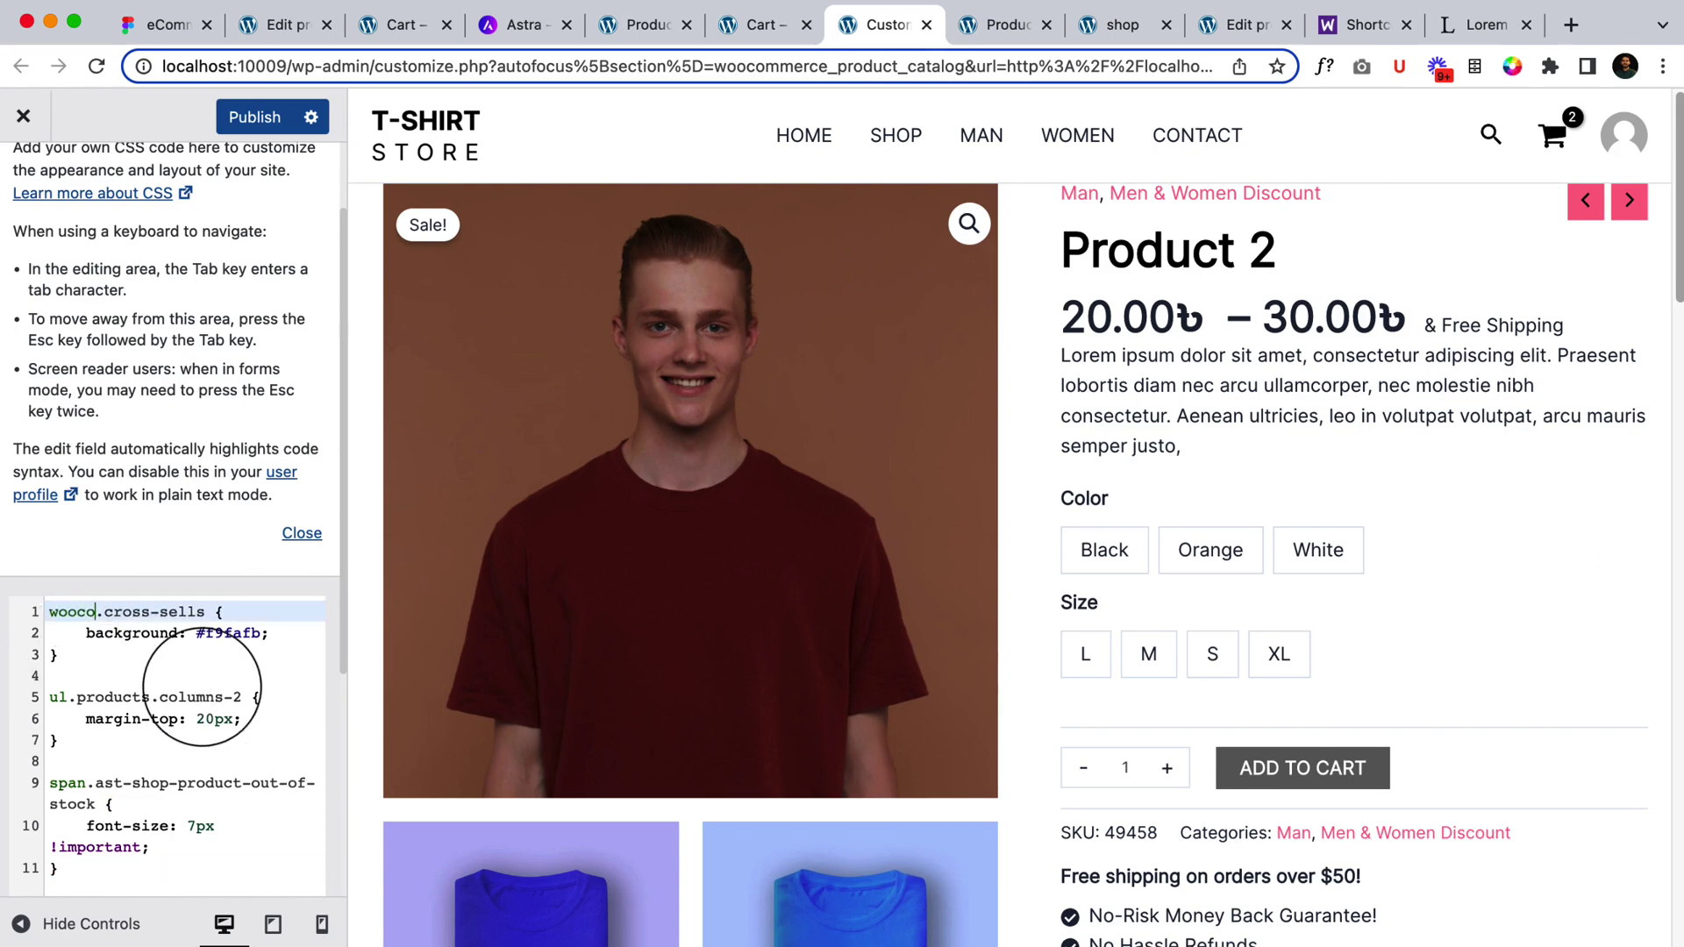
pyautogui.write('.woocommerc')
pyautogui.write('e-cart')
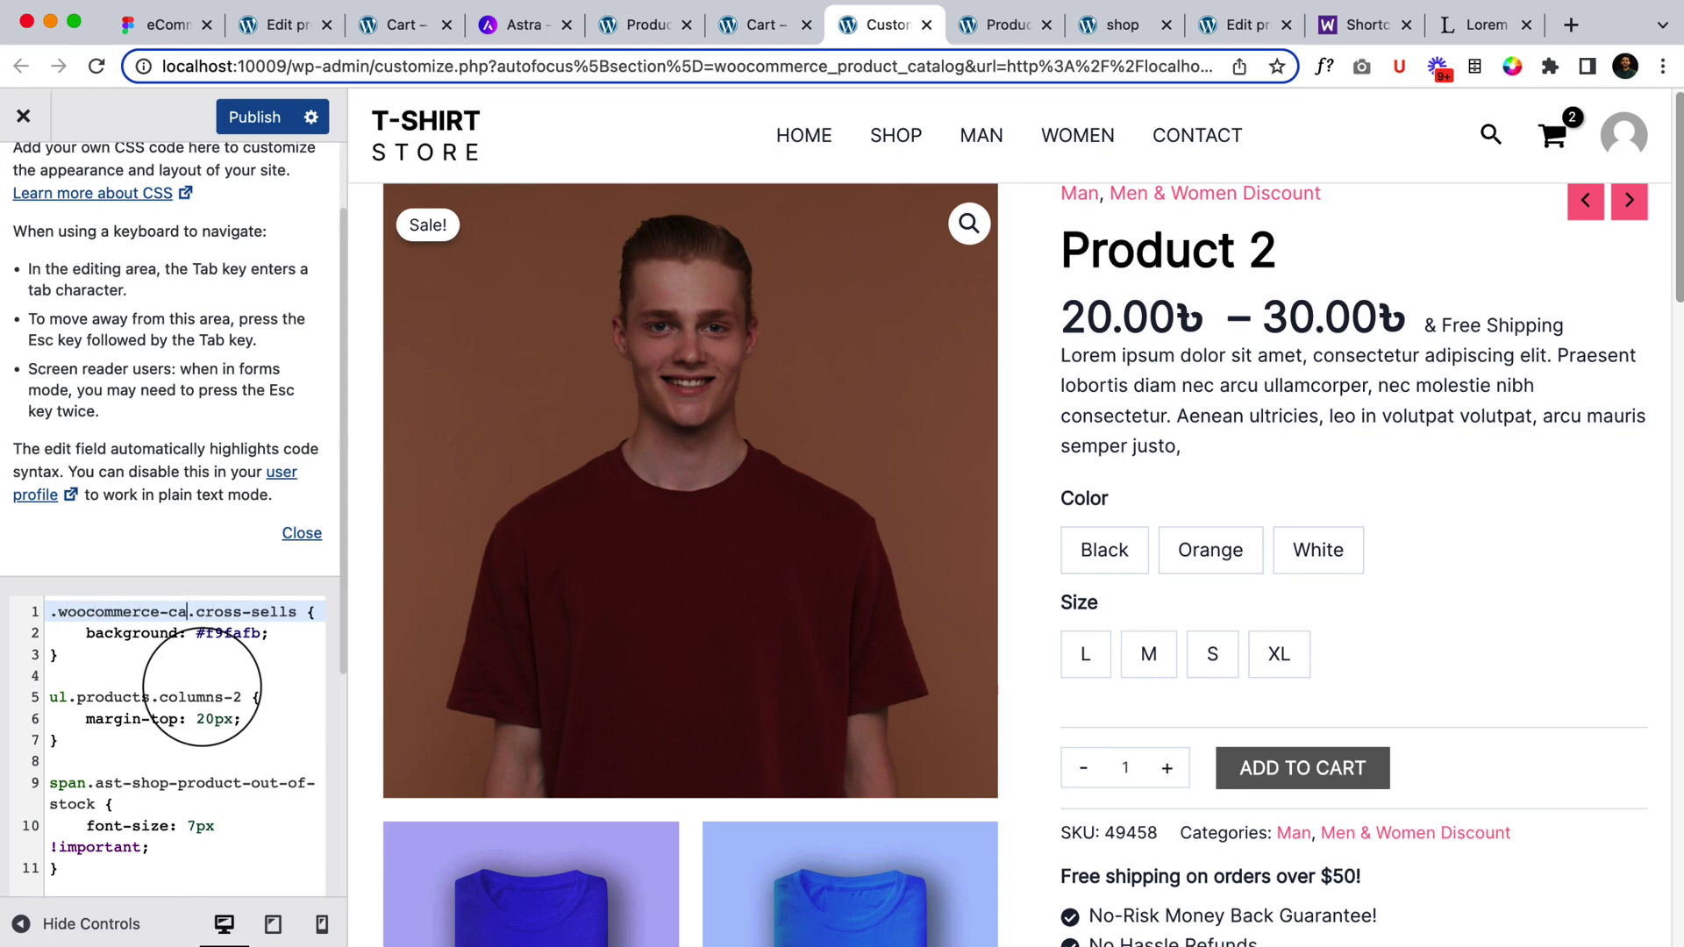
pyautogui.hotkey('alt', 'shift', 'Left')
pyautogui.hotkey('alt', 'shift', 'Left')
pyautogui.hotkey('alt', 'shift', 'Left')
pyautogui.press('super+c')
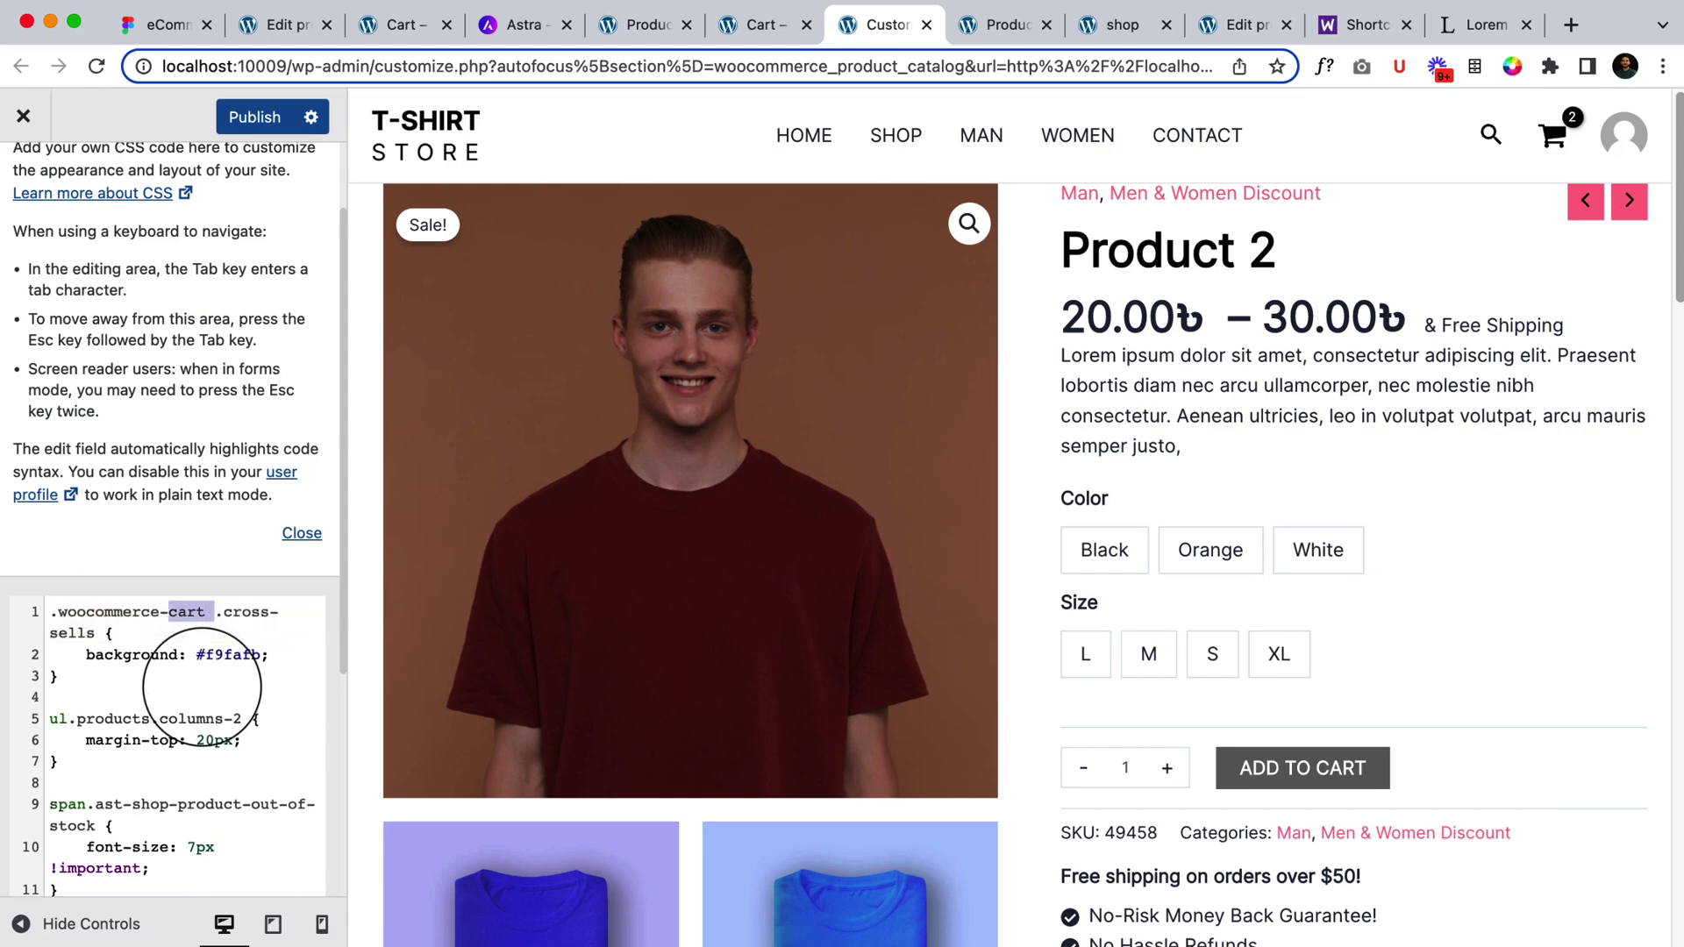
pyautogui.press('Right')
pyautogui.press('Down')
pyautogui.press('Down')
pyautogui.press('Down')
pyautogui.press('Down')
pyautogui.press('Down')
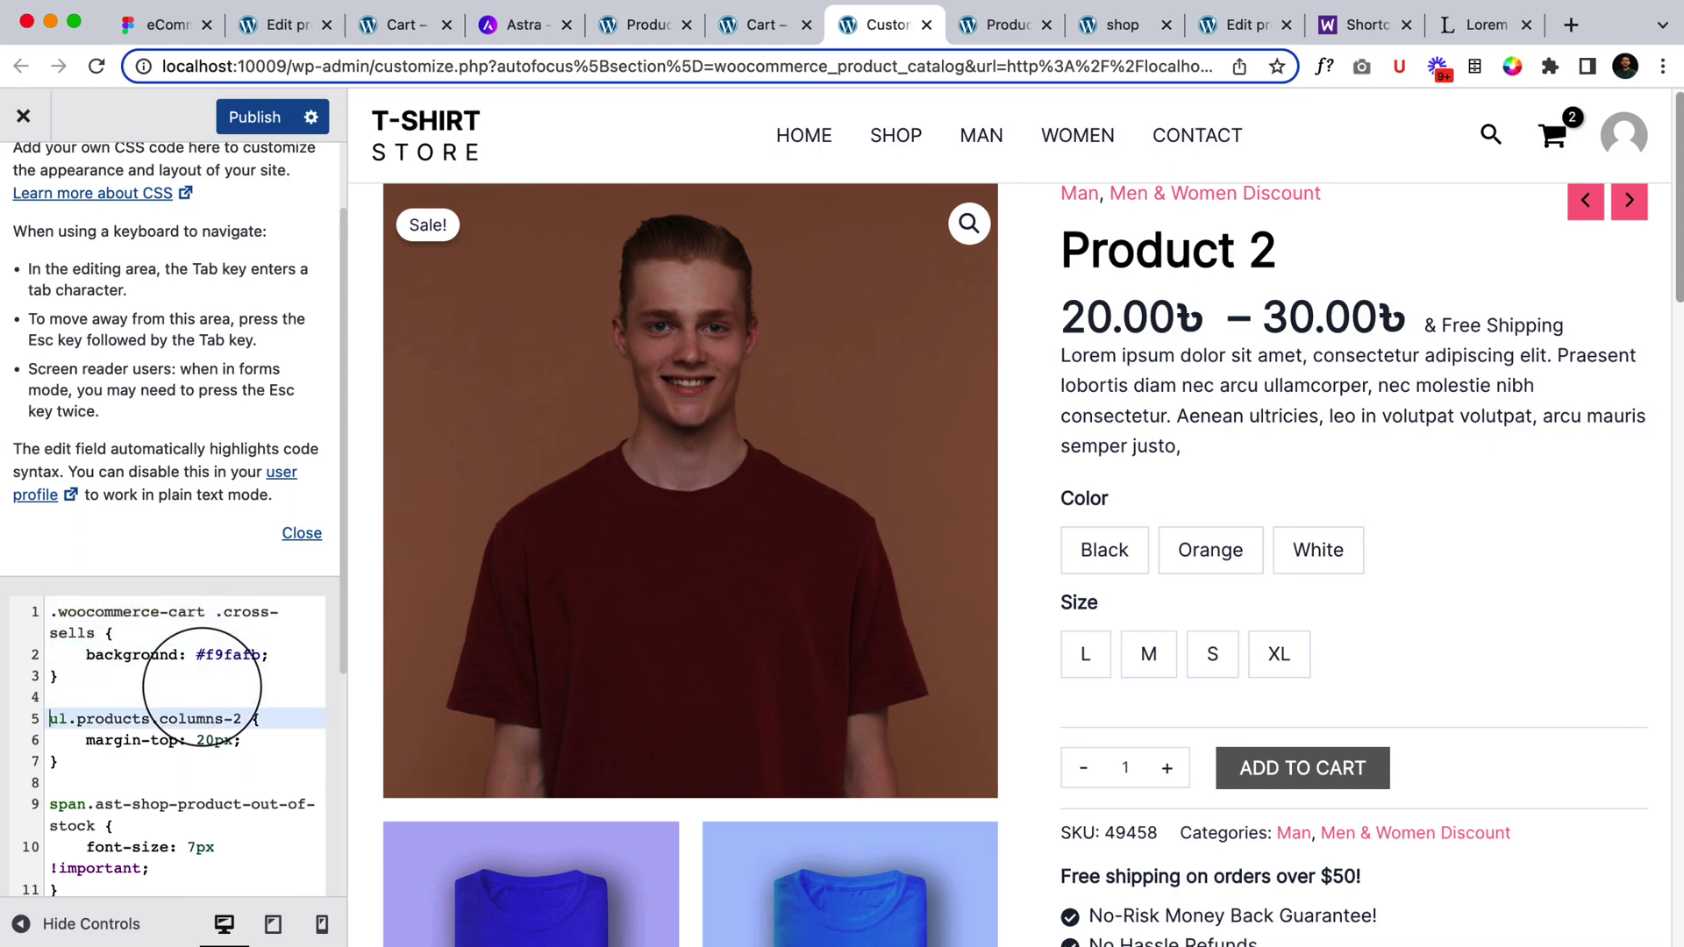
pyautogui.press('super+Left')
pyautogui.press('super+v')
pyautogui.press('Down')
pyautogui.press('Down')
pyautogui.press('Down')
pyautogui.press('Down')
pyautogui.press('Down')
pyautogui.press('super+v')
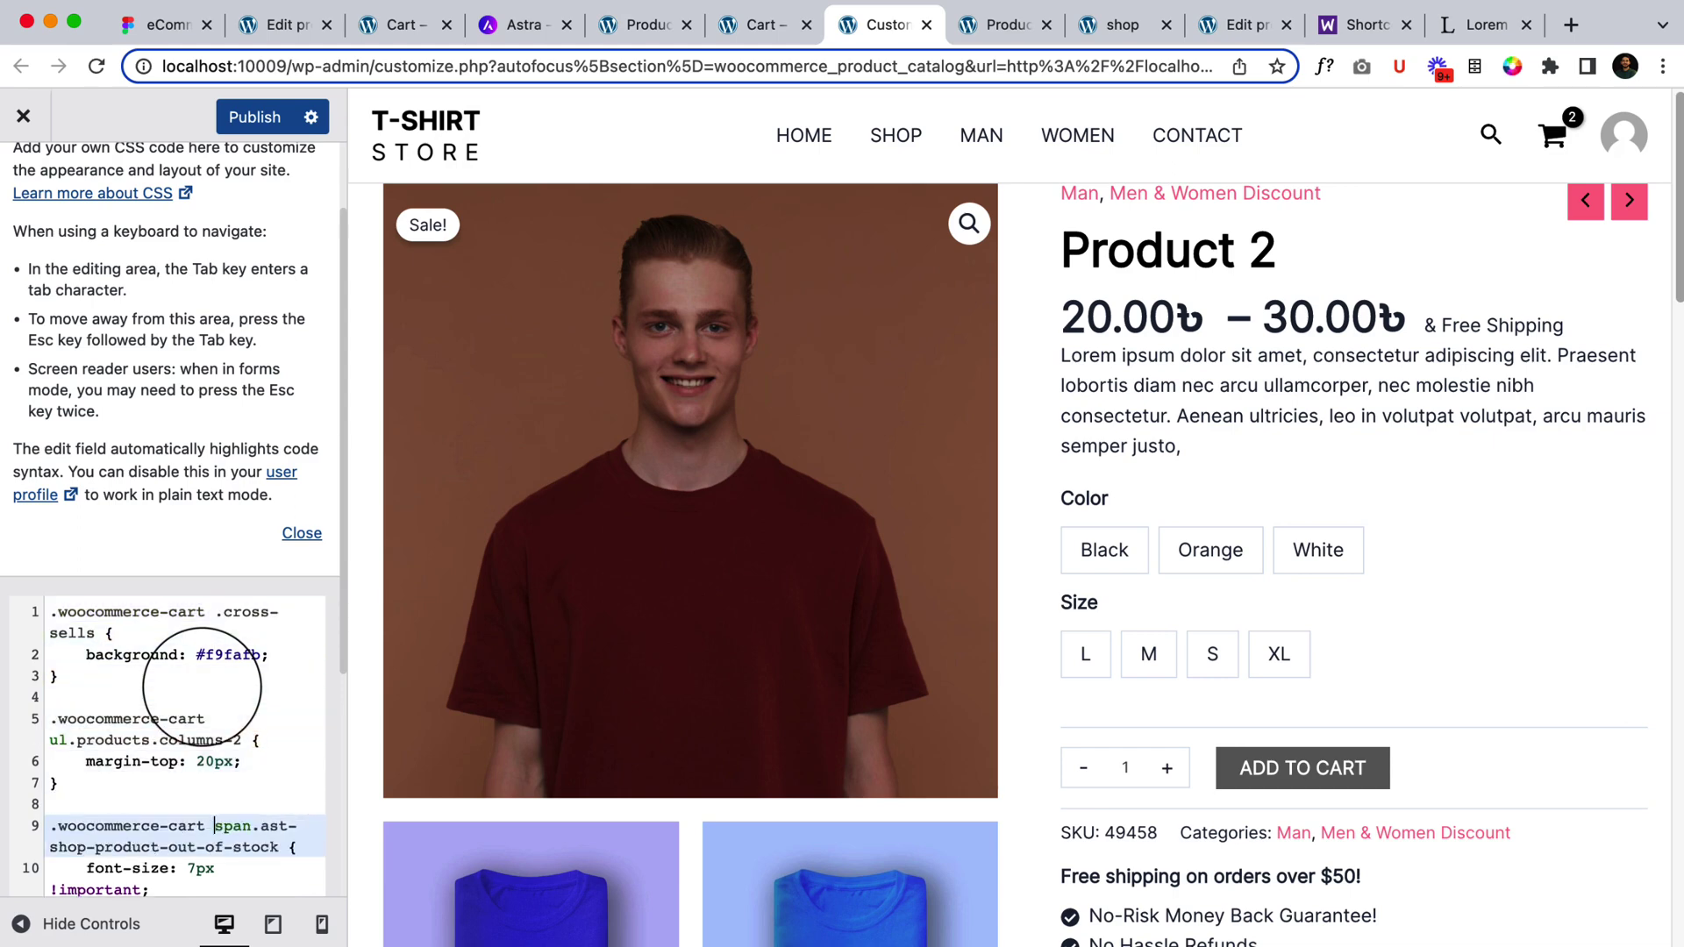
pyautogui.press('super+Right')
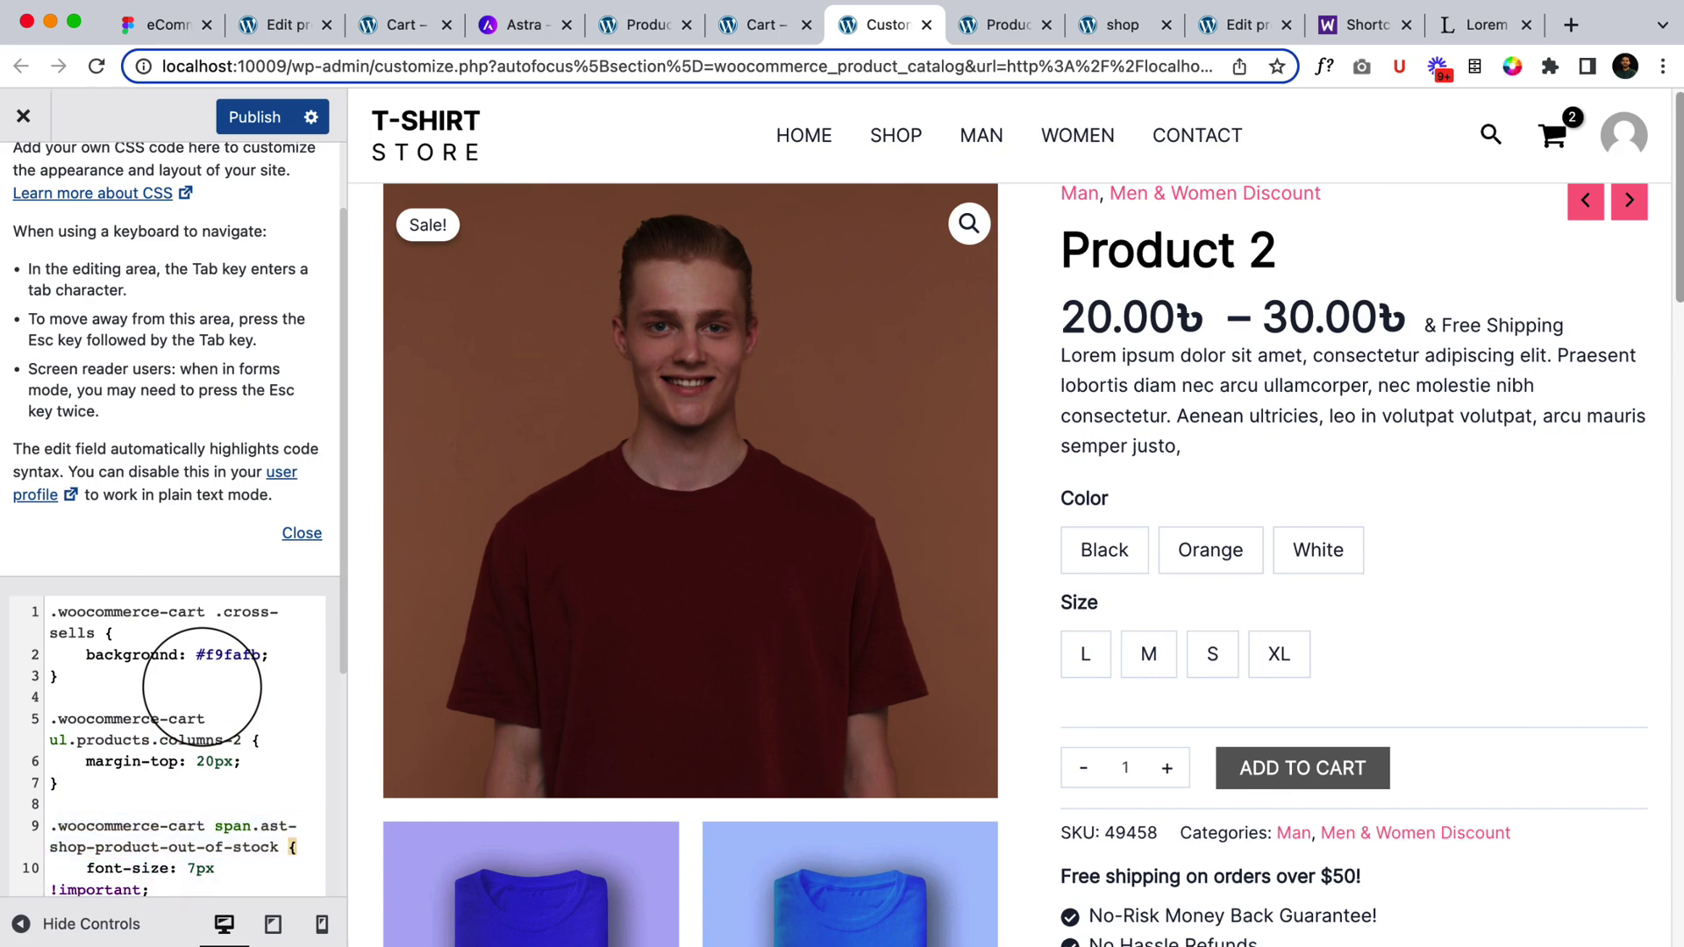
pyautogui.click(254, 116)
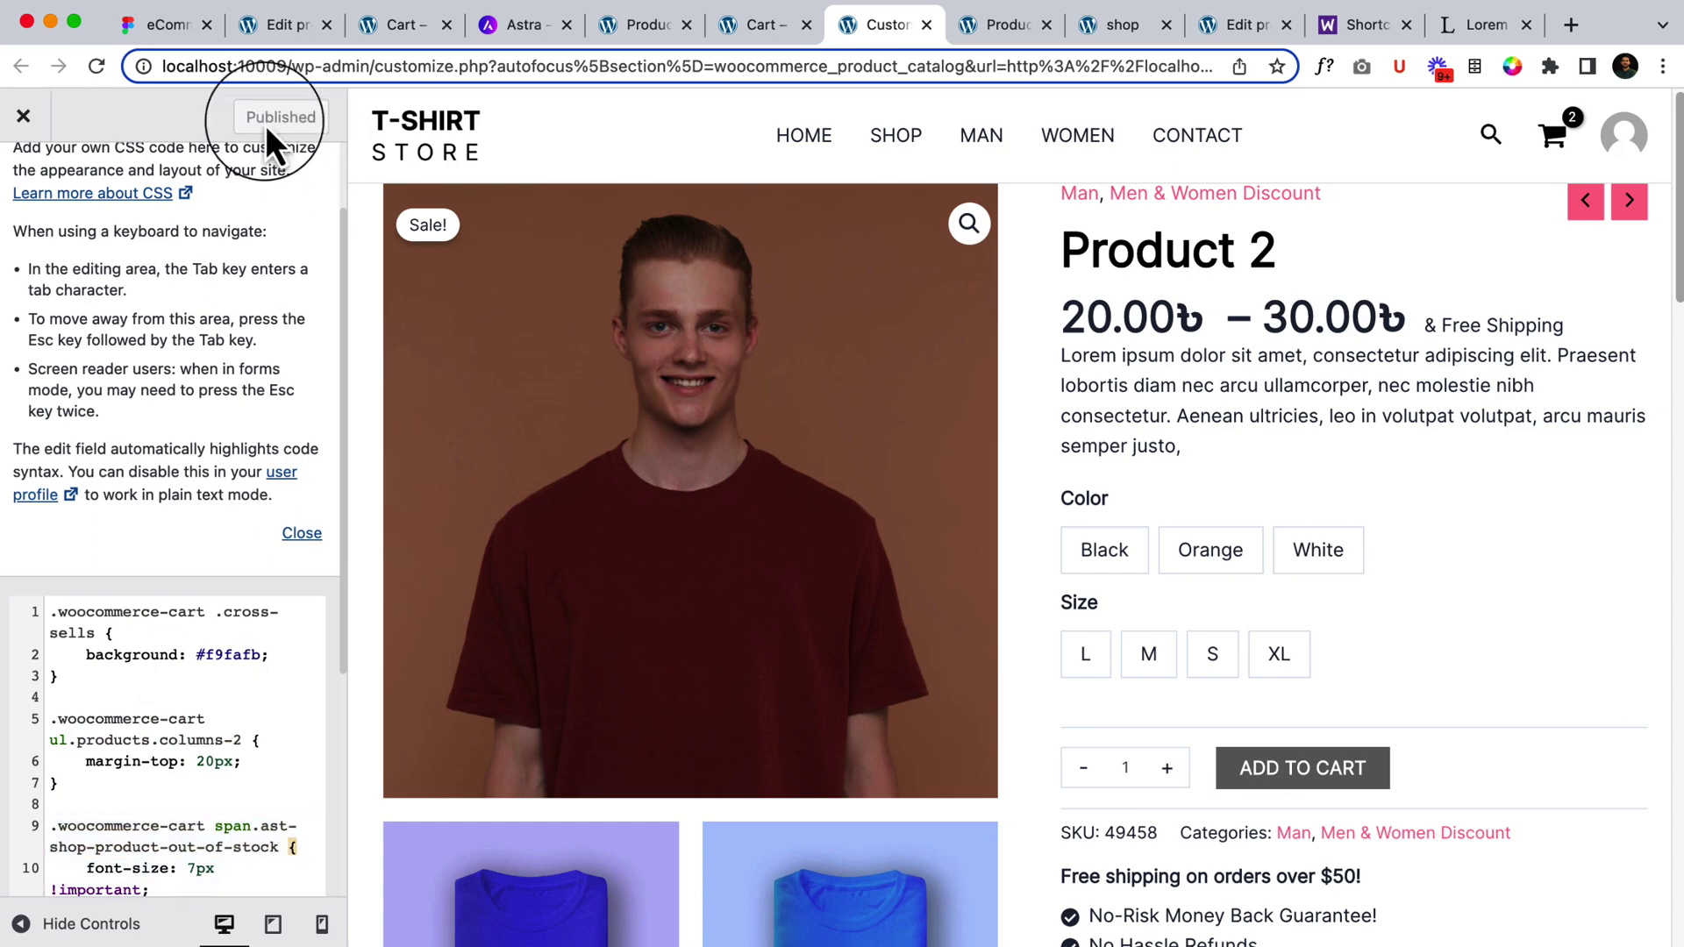
# Reload the cart page to pick up the published CSS
pyautogui.click(741, 27)
pyautogui.click(756, 67)
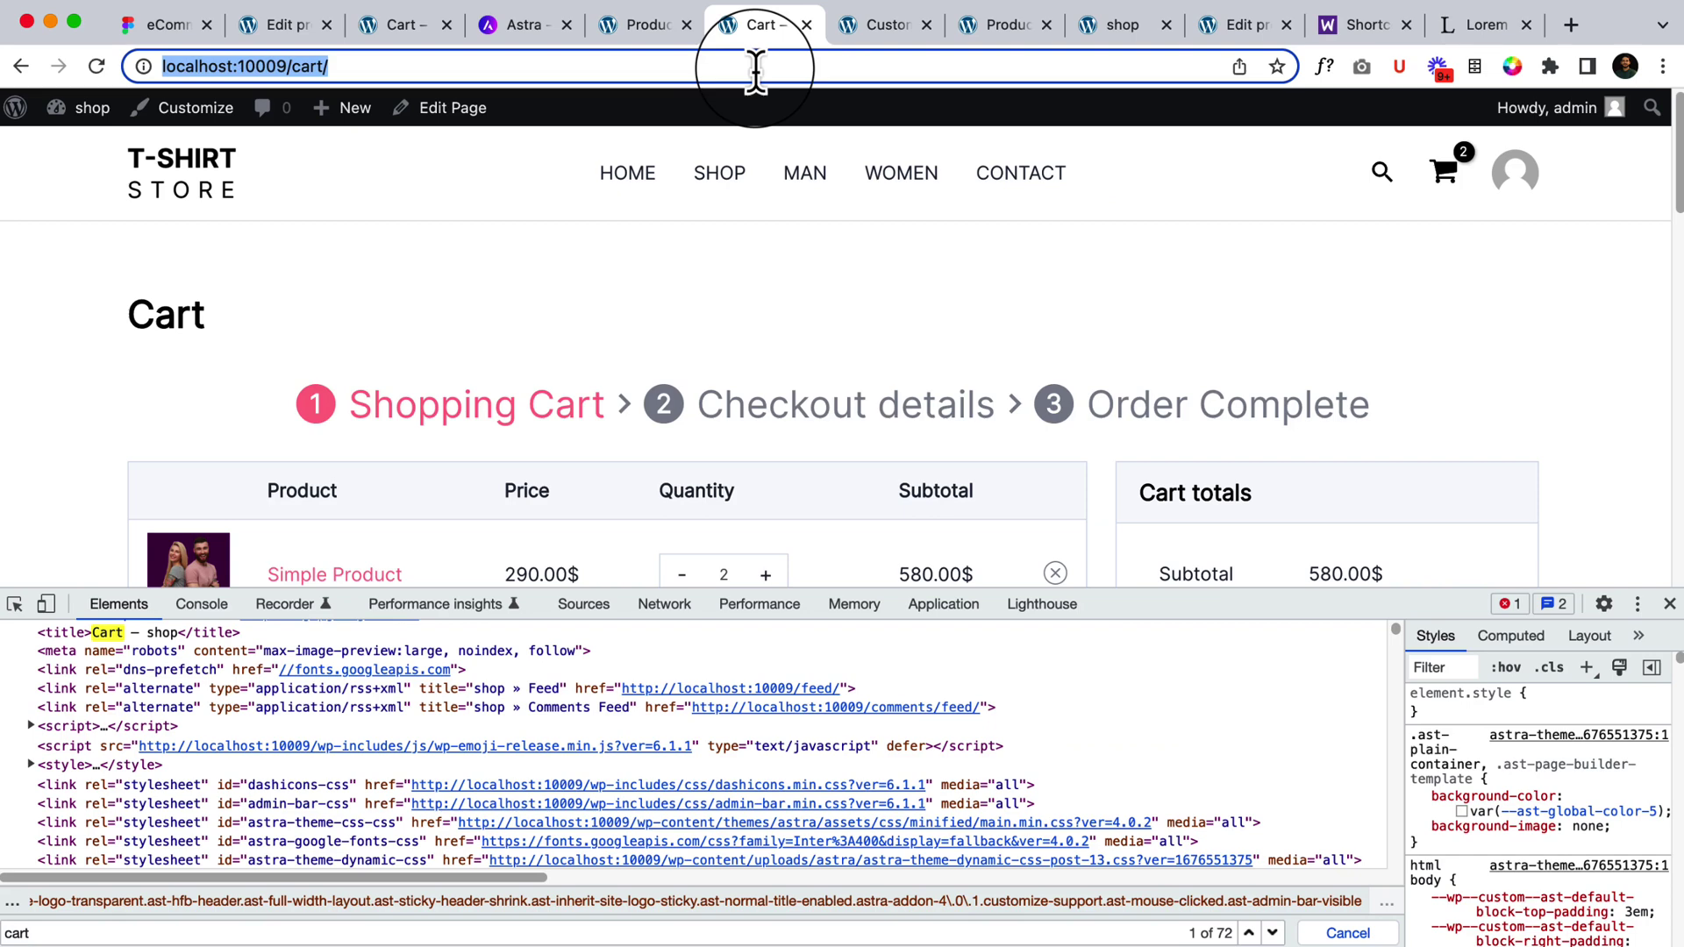
pyautogui.press('Return')
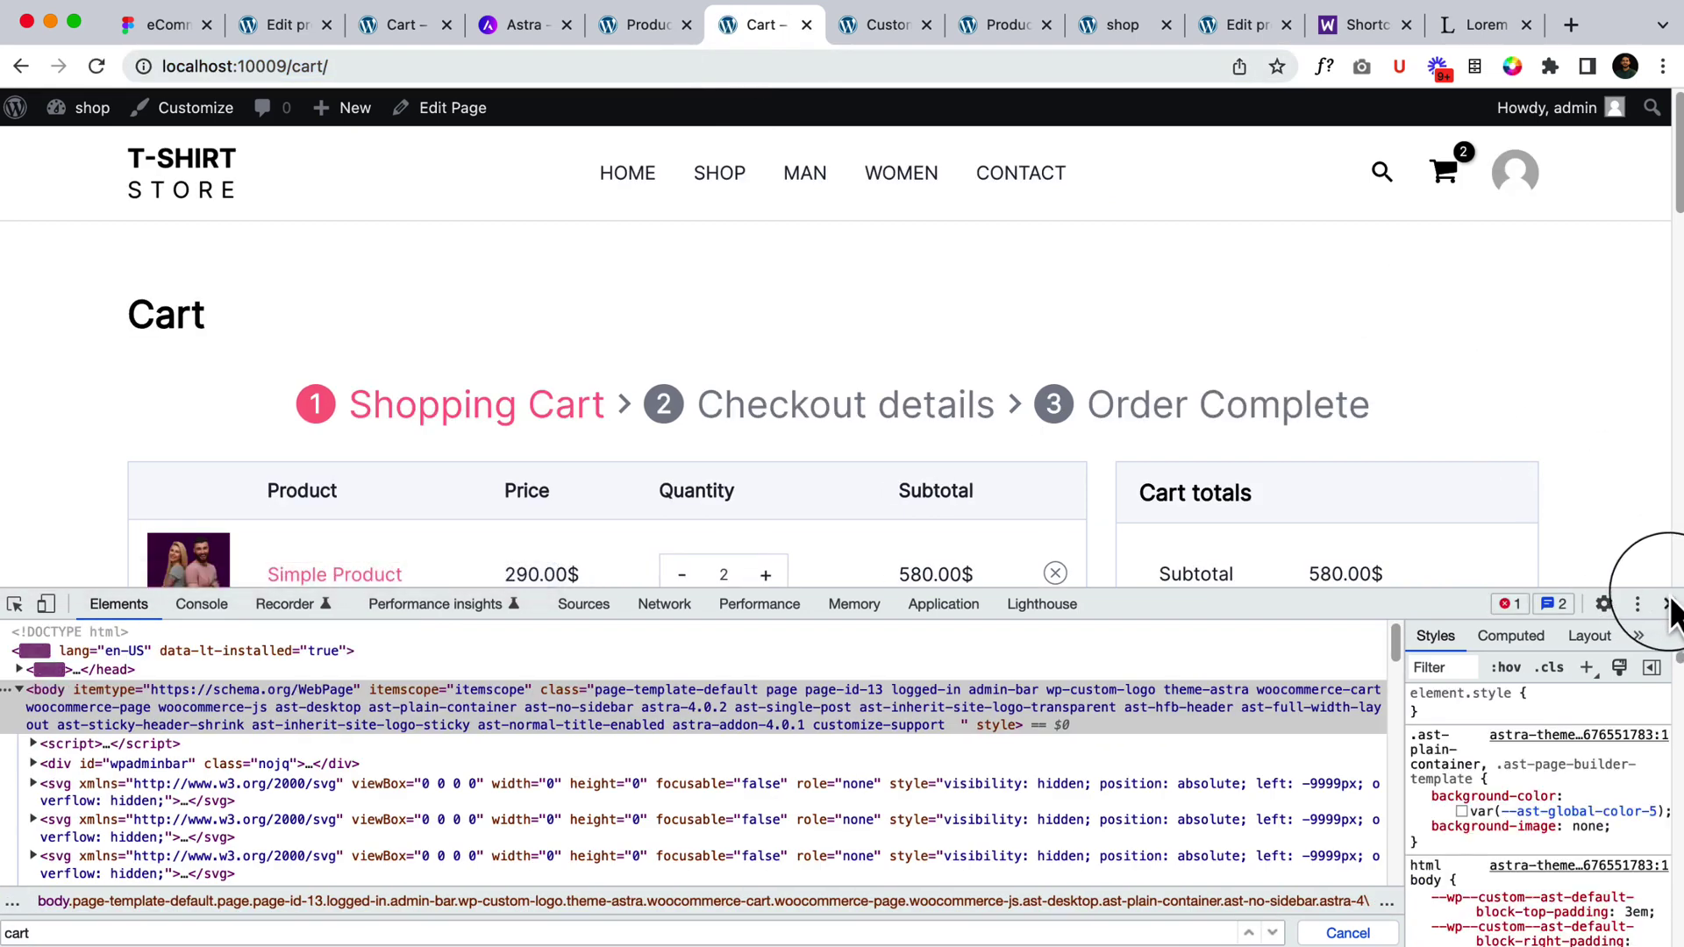
# With DevTools closed, review the shaded 'You may be interested in...' section, then go to the Shop page
pyautogui.click(1667, 604)
pyautogui.scroll(-5, 1289, 665)
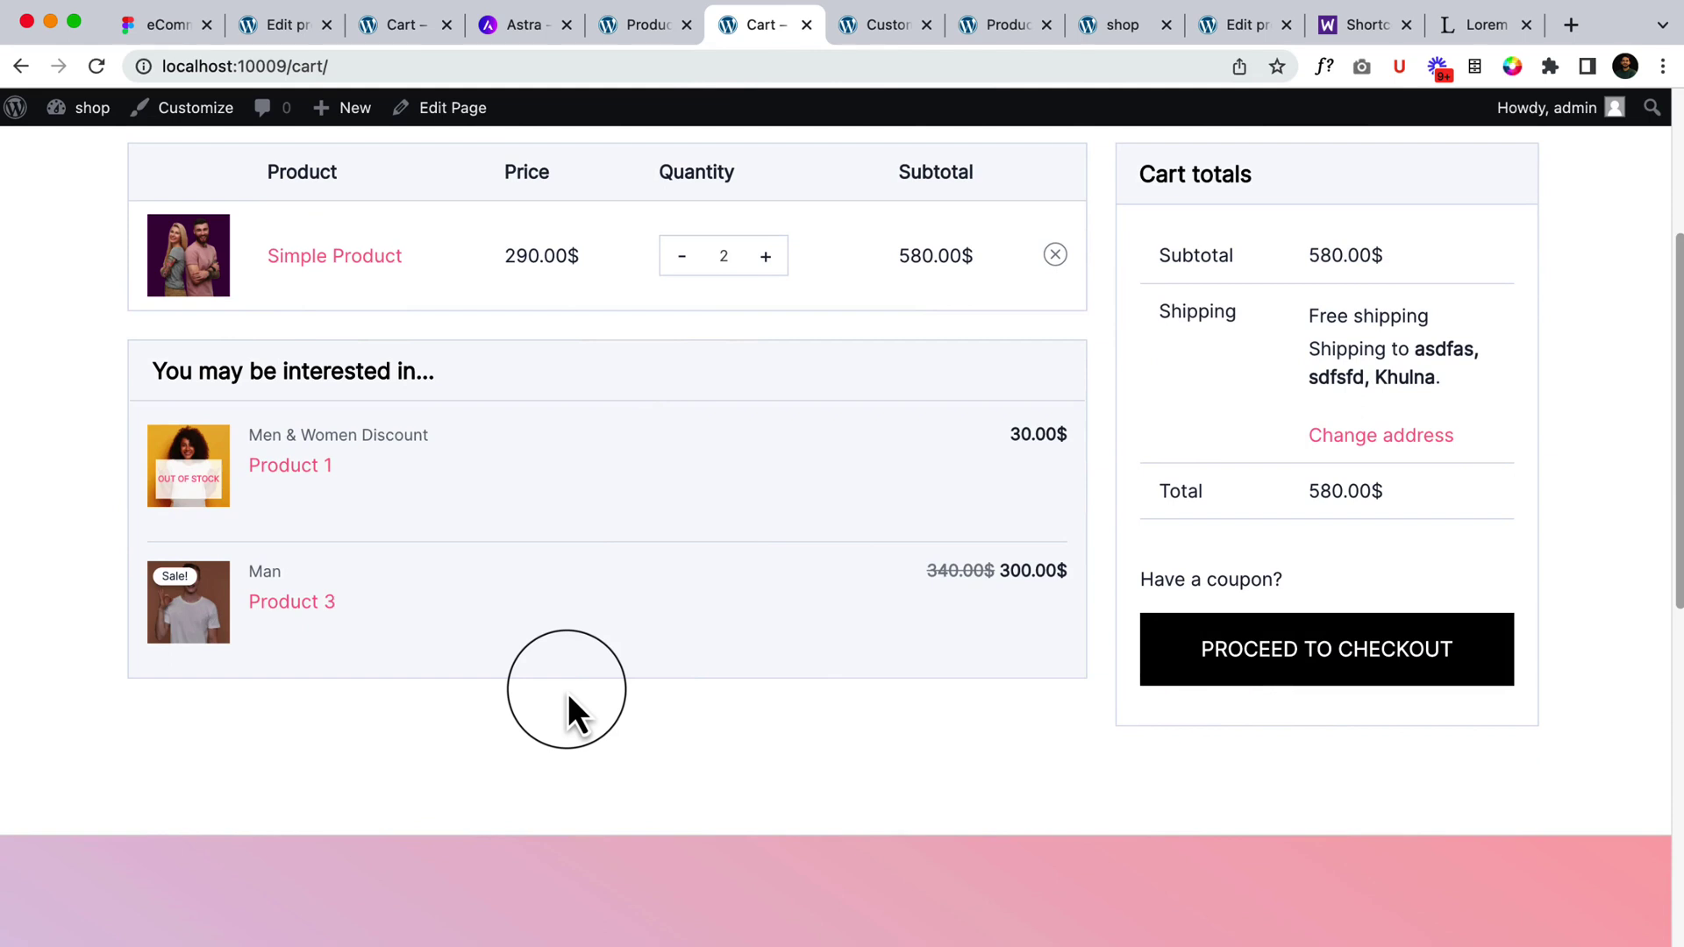
pyautogui.scroll(2, 567, 693)
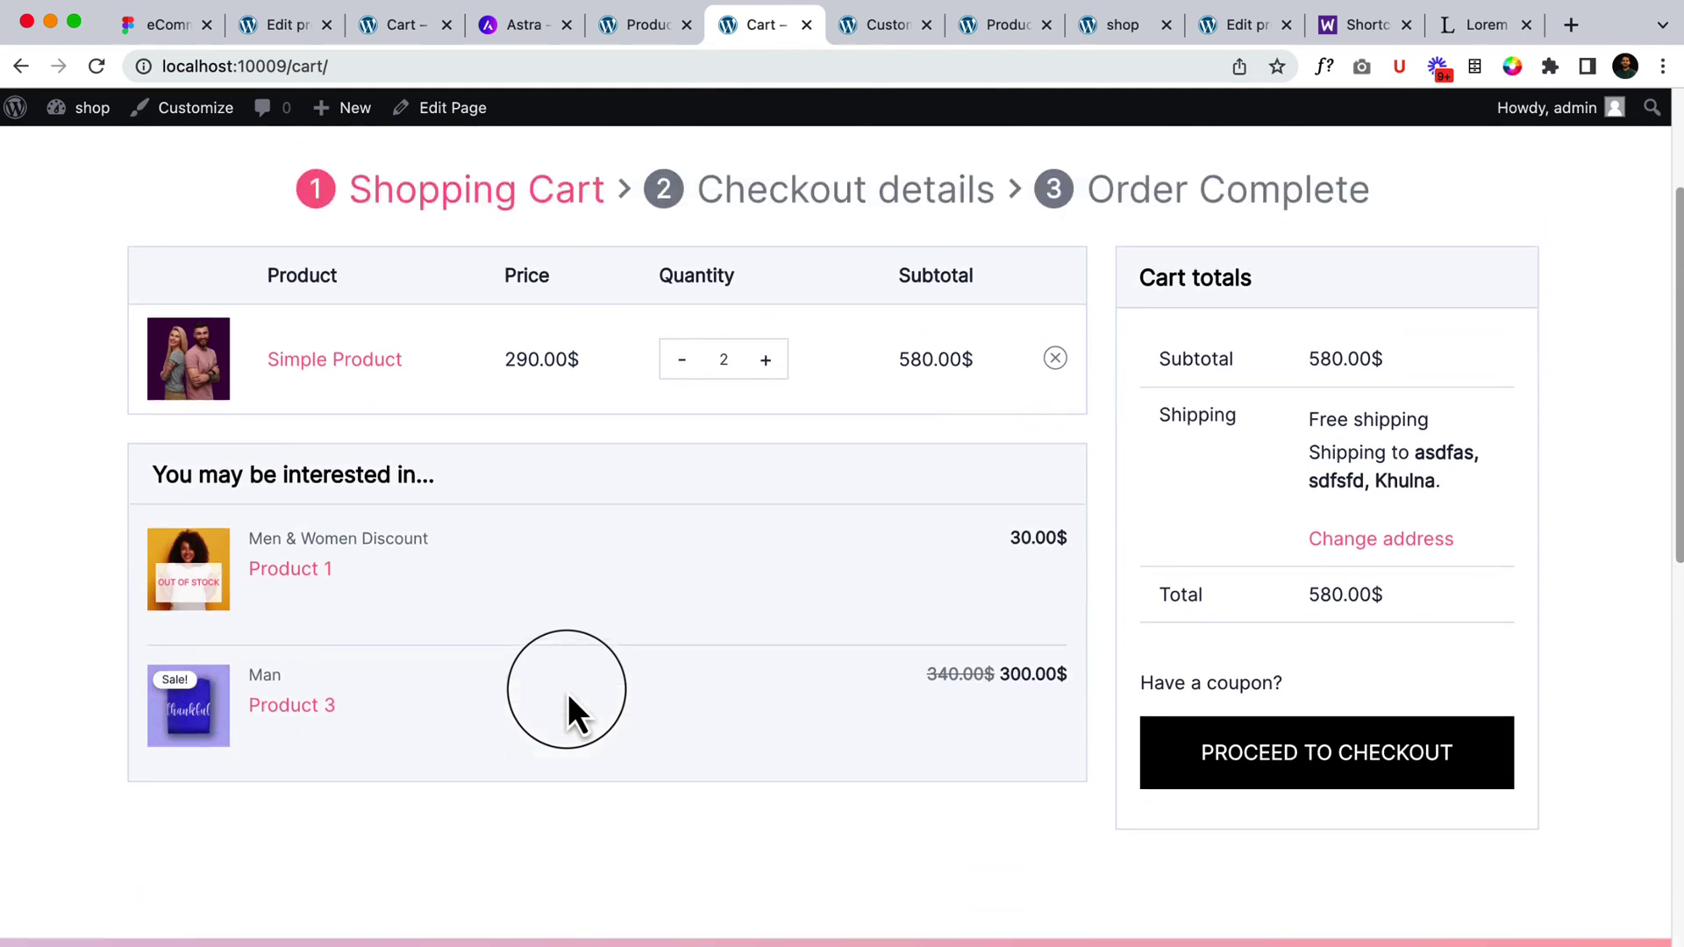
pyautogui.scroll(3, 566, 693)
pyautogui.click(747, 177)
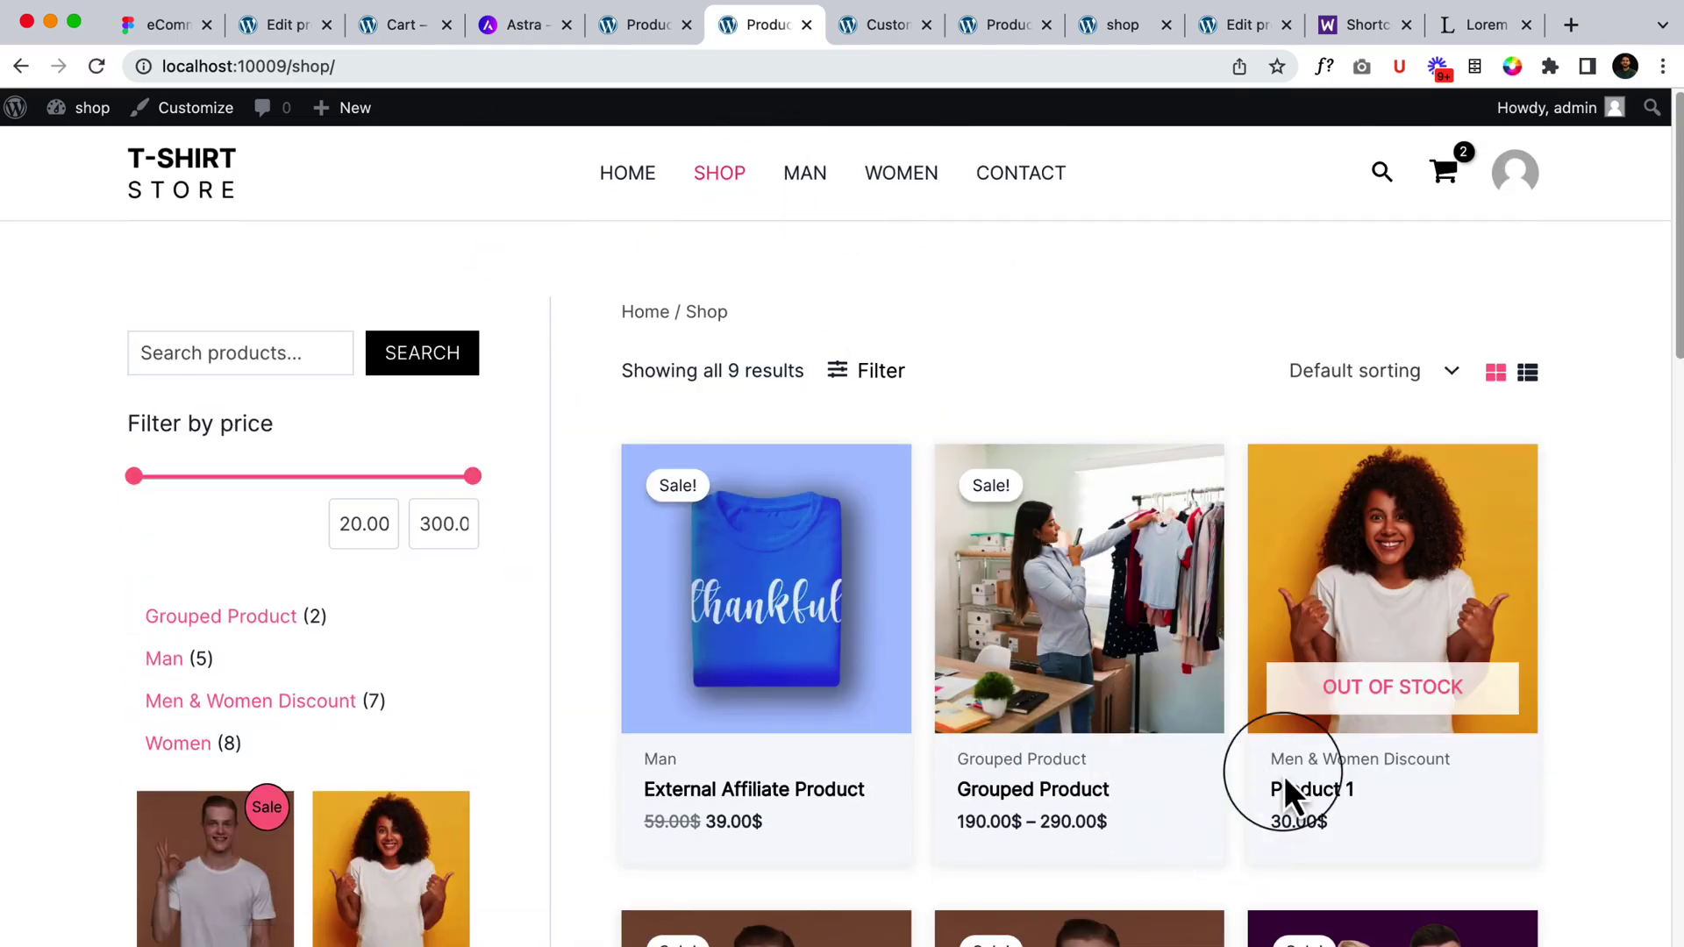
# Look over the Shop's 9 products, return to the cart, and review the Product 3 and Product 1 cross-sells
pyautogui.moveTo(1385, 729)
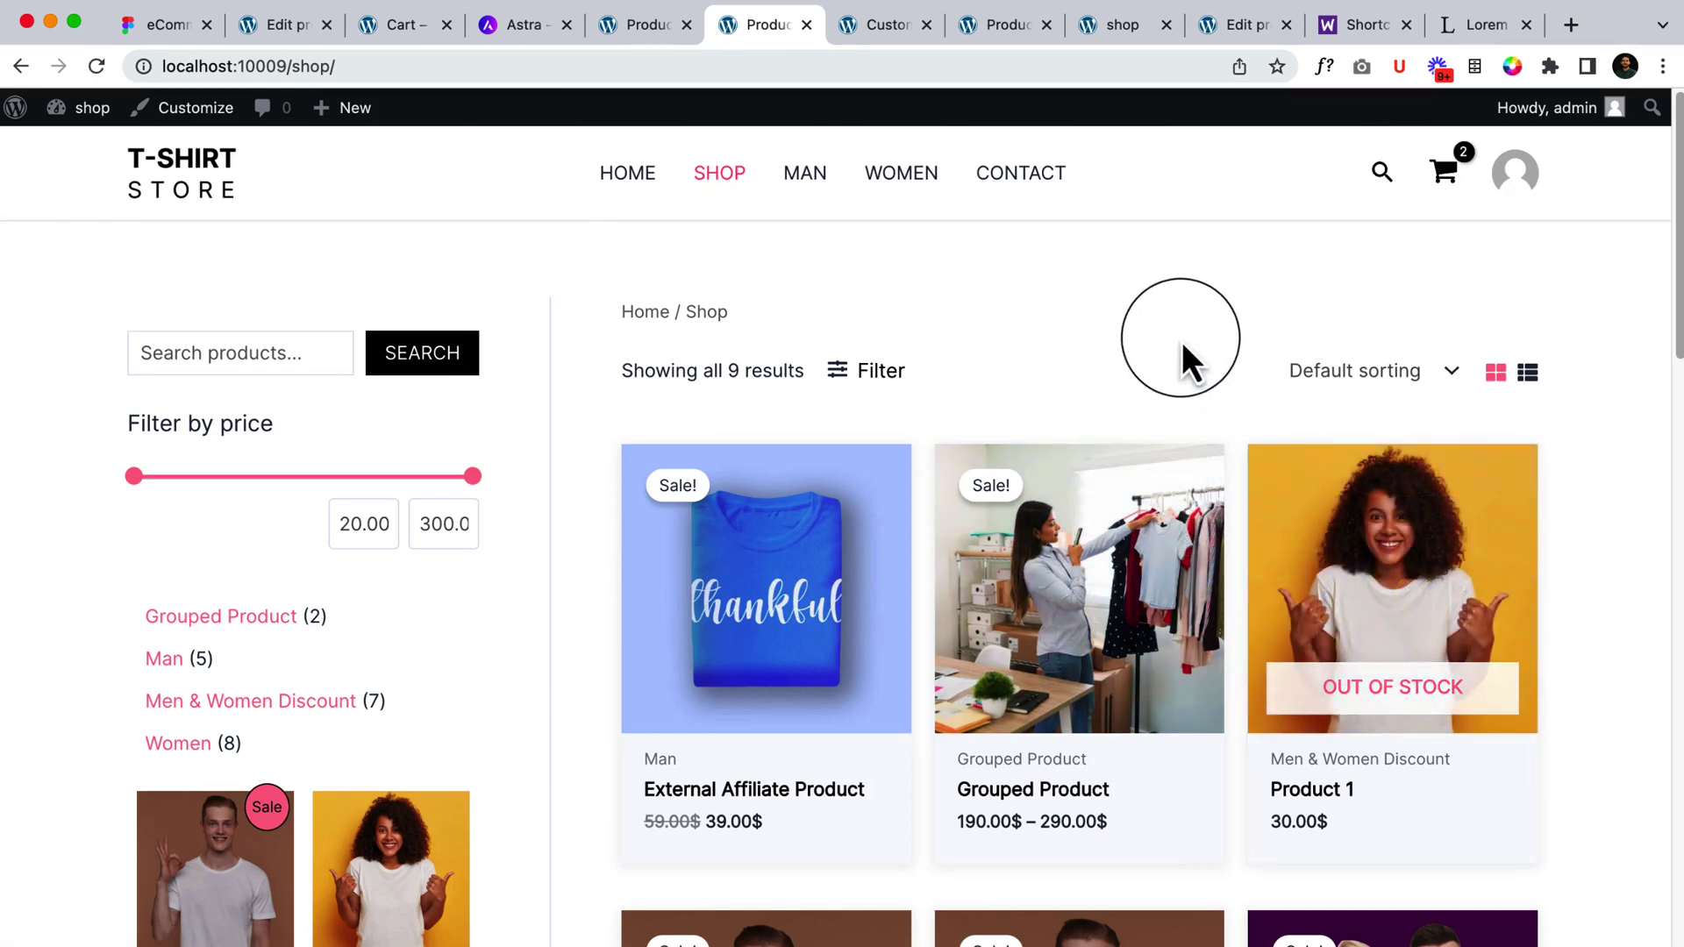
pyautogui.click(22, 71)
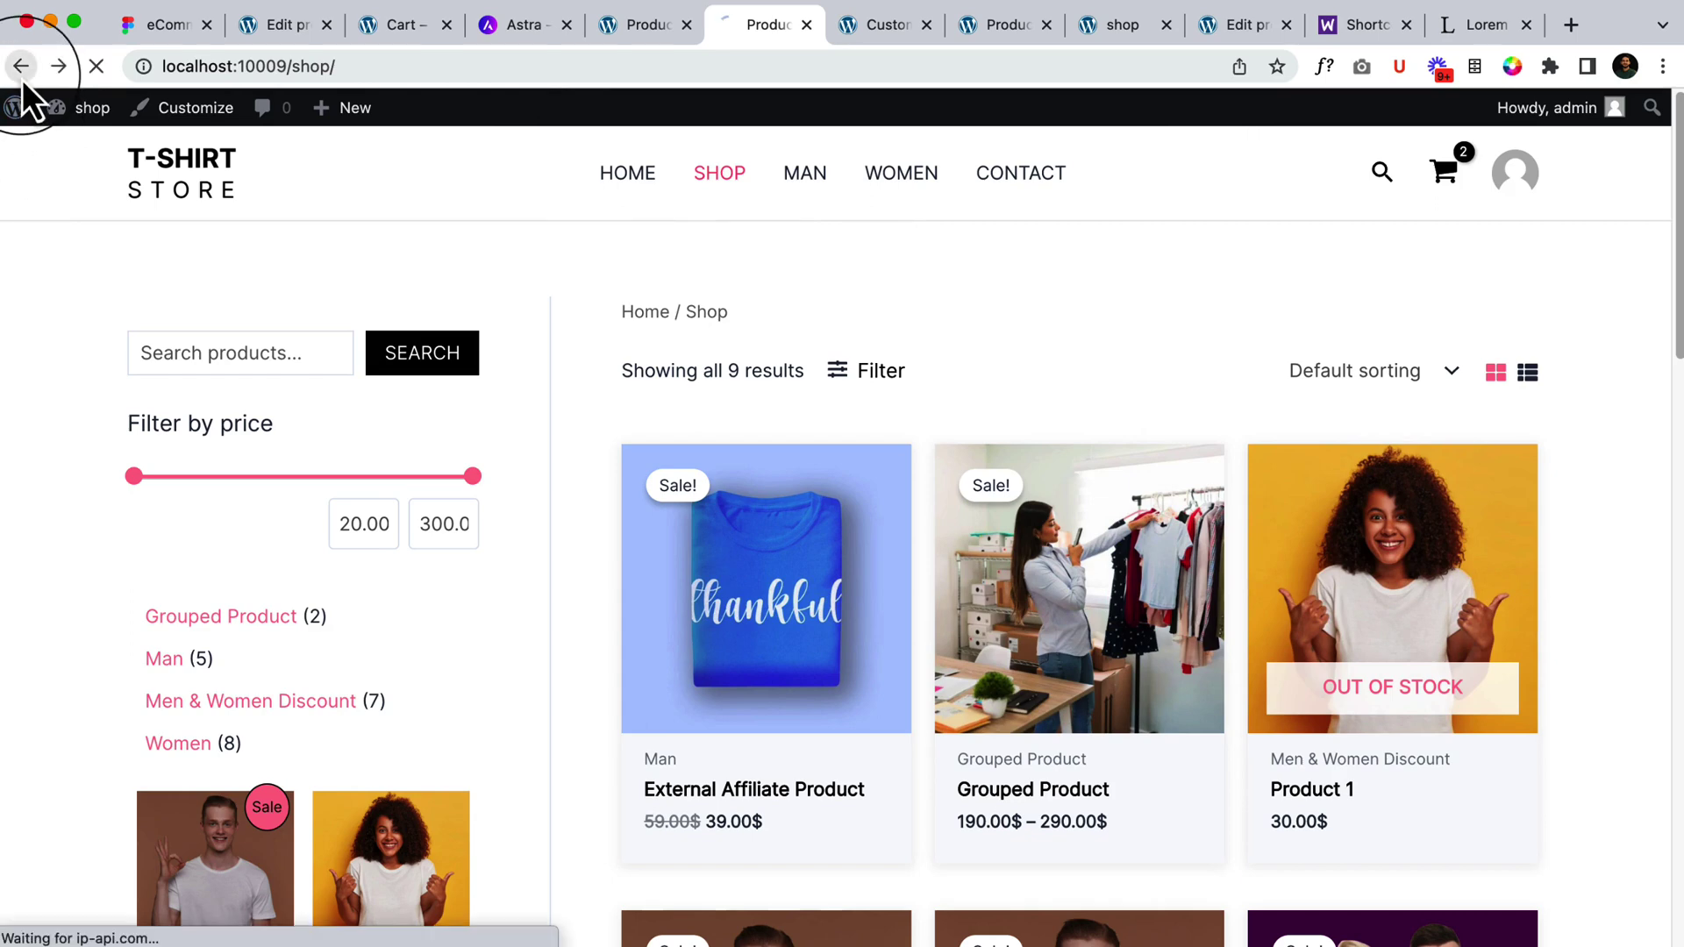
pyautogui.scroll(-3, 734, 821)
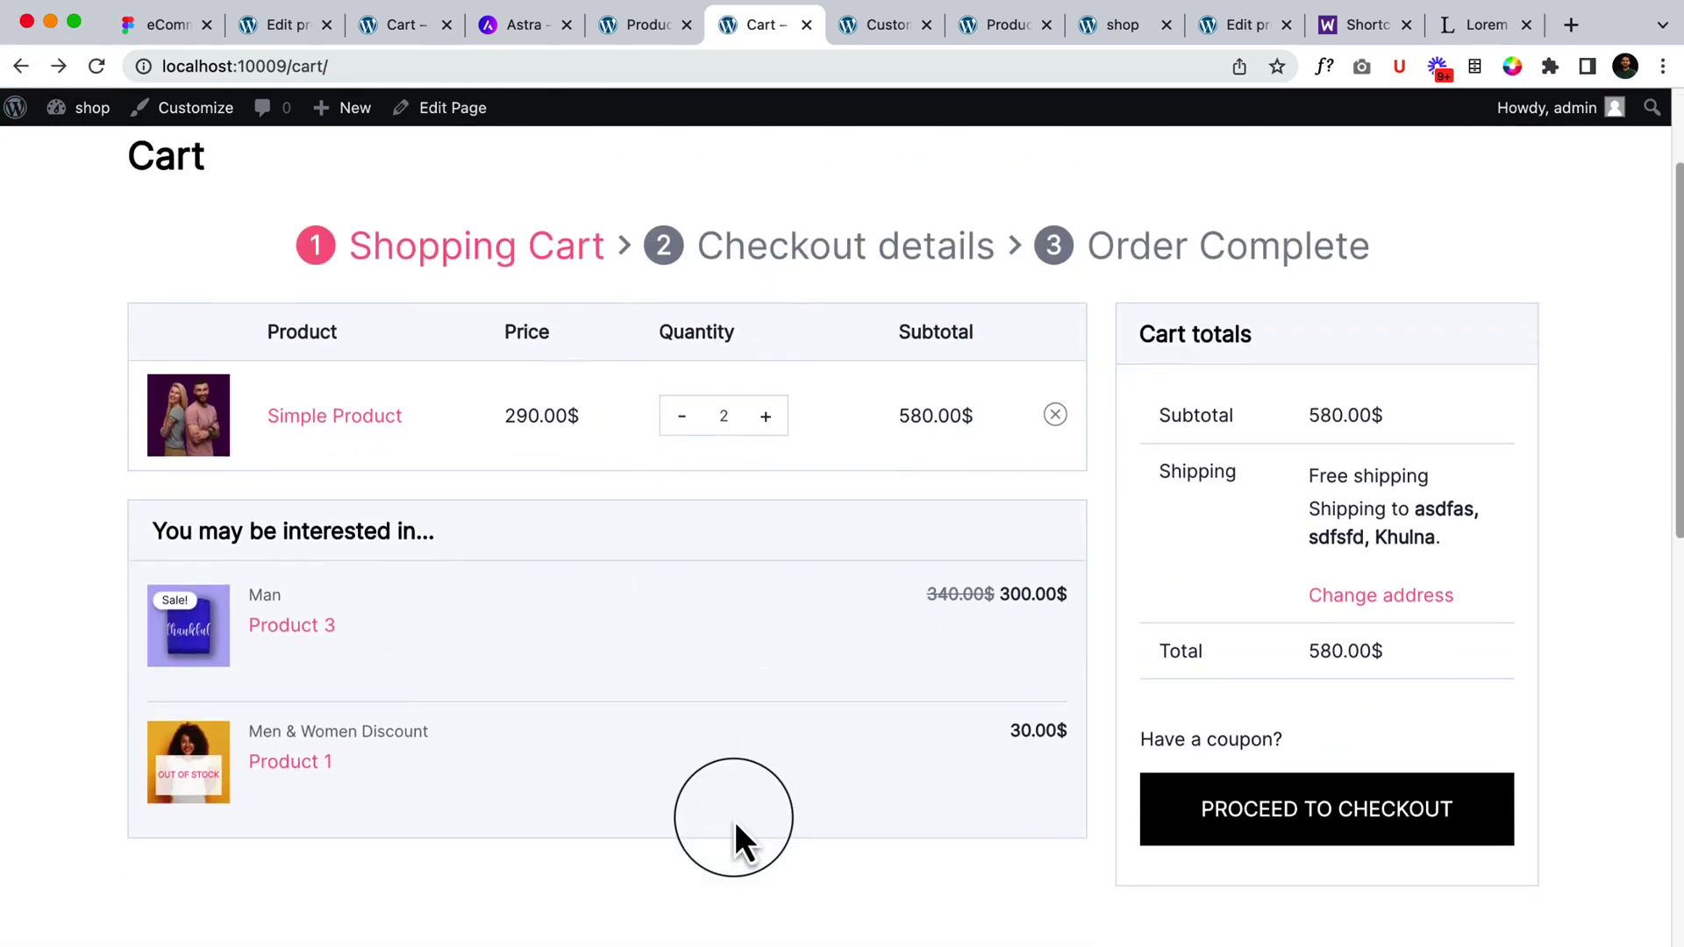
pyautogui.scroll(-2, 789, 842)
pyautogui.scroll(1, 898, 659)
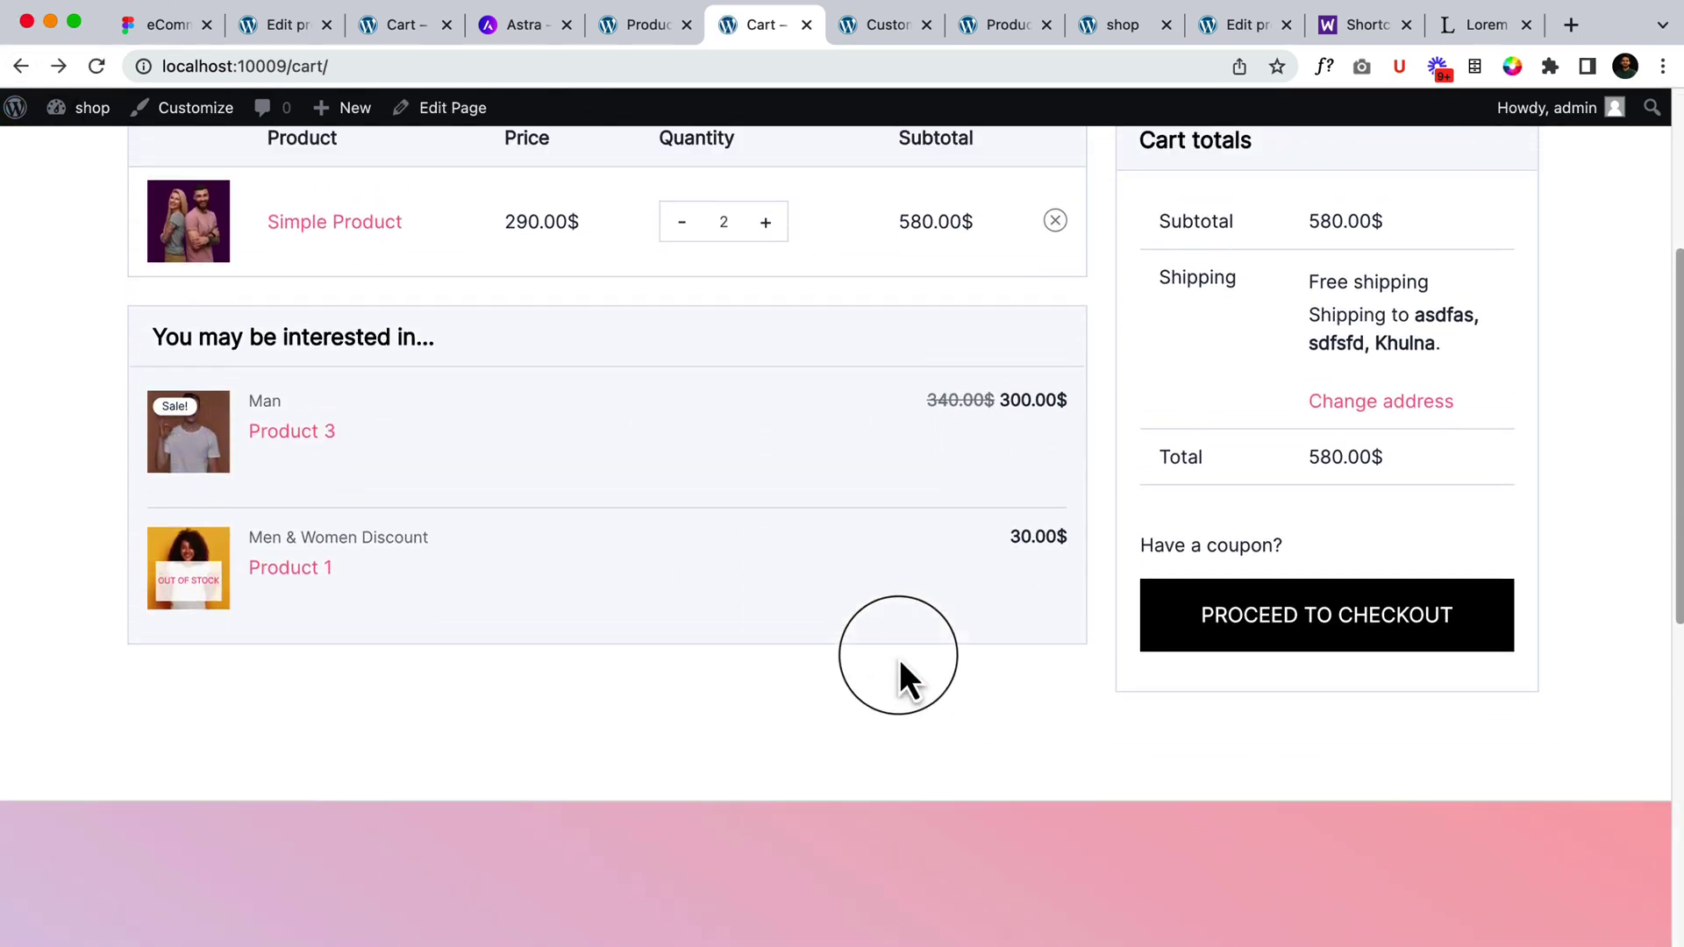
pyautogui.scroll(5, 898, 659)
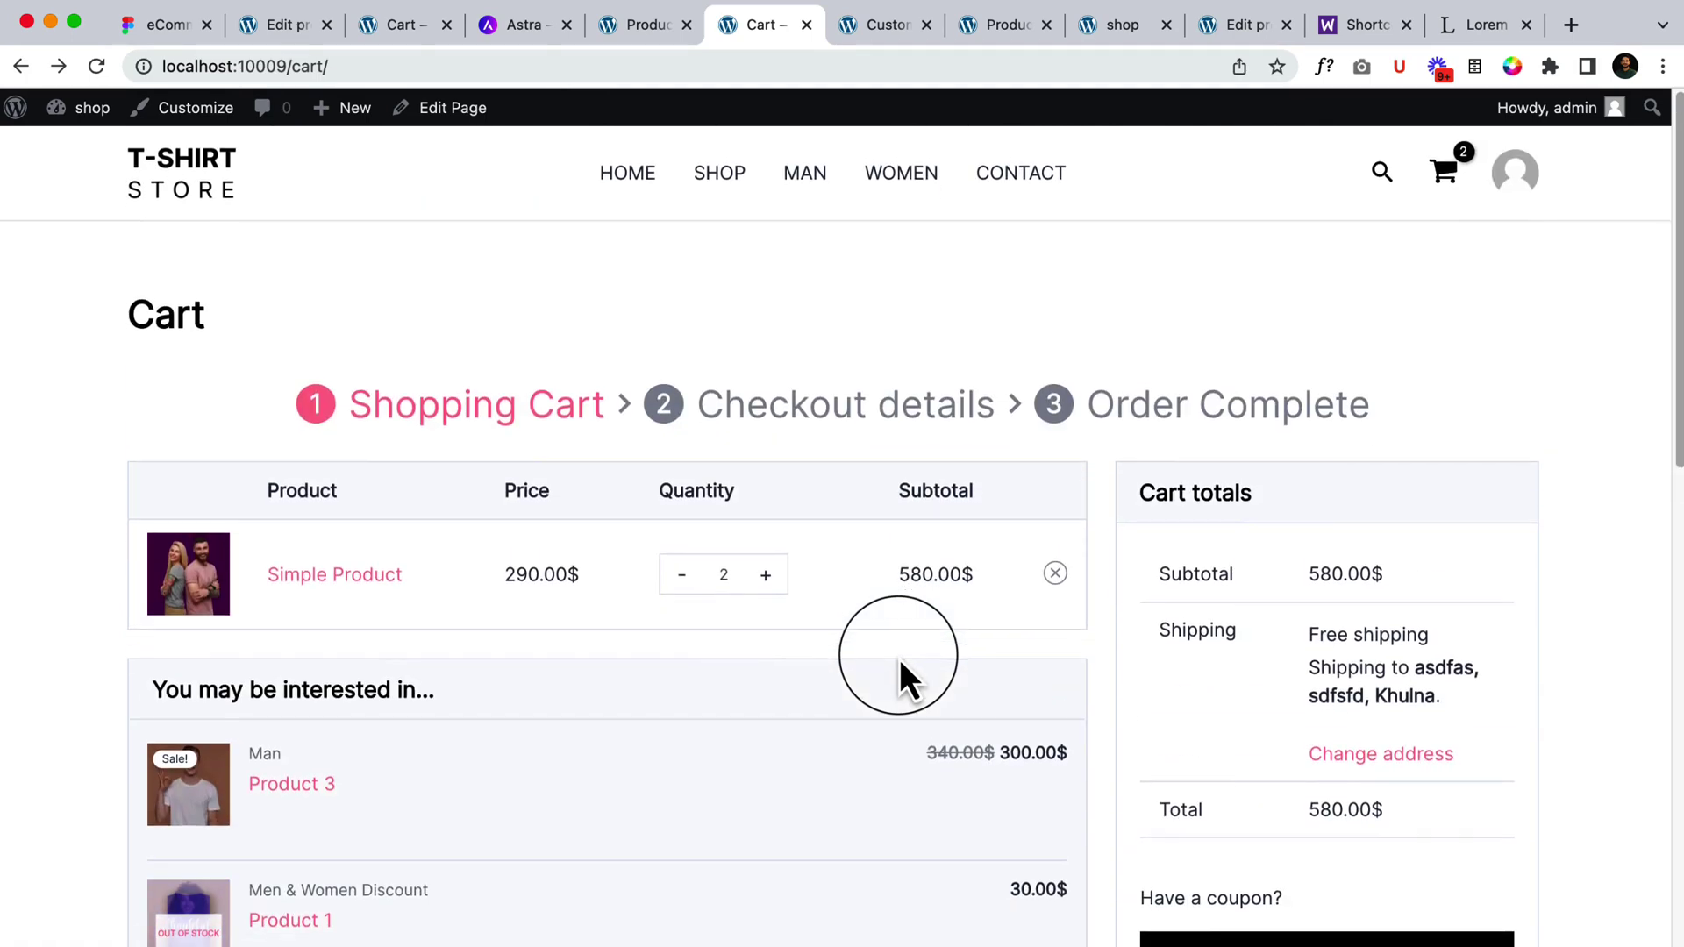